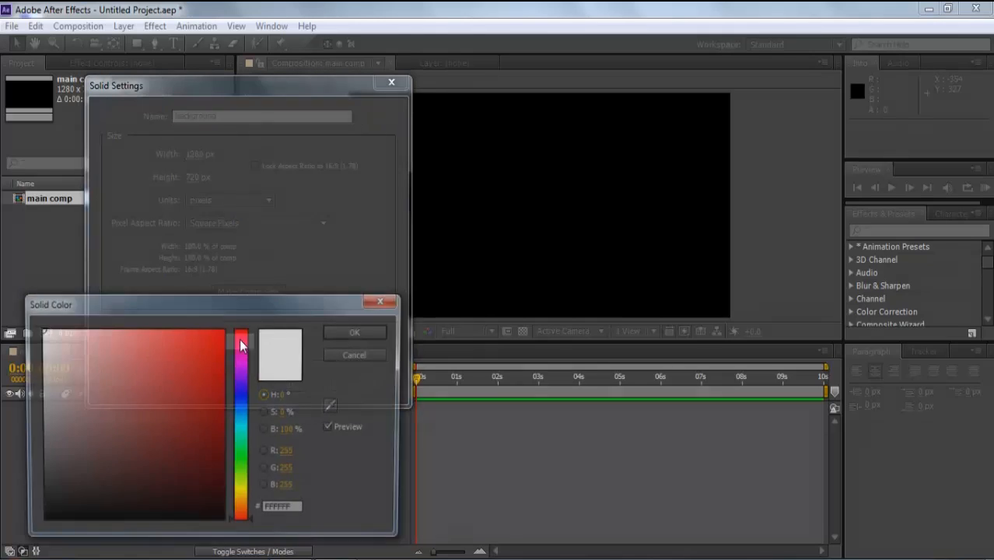
- Give the background solid a medium green colour and create it
{"action": "left_click", "coordinate": [242, 453]}
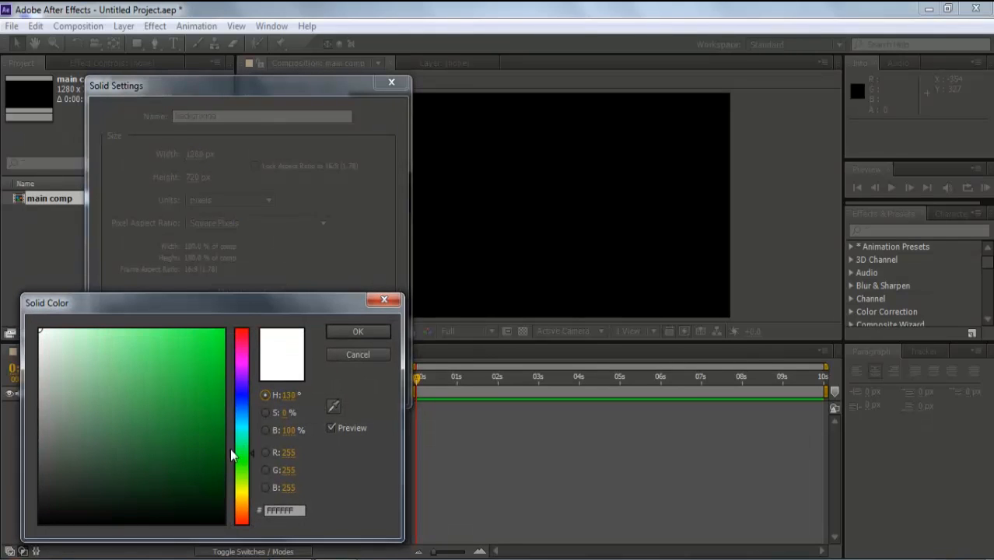
{"action": "left_click_drag", "start_coordinate": [177, 388], "coordinate": [167, 368]}
{"action": "left_click", "coordinate": [328, 332]}
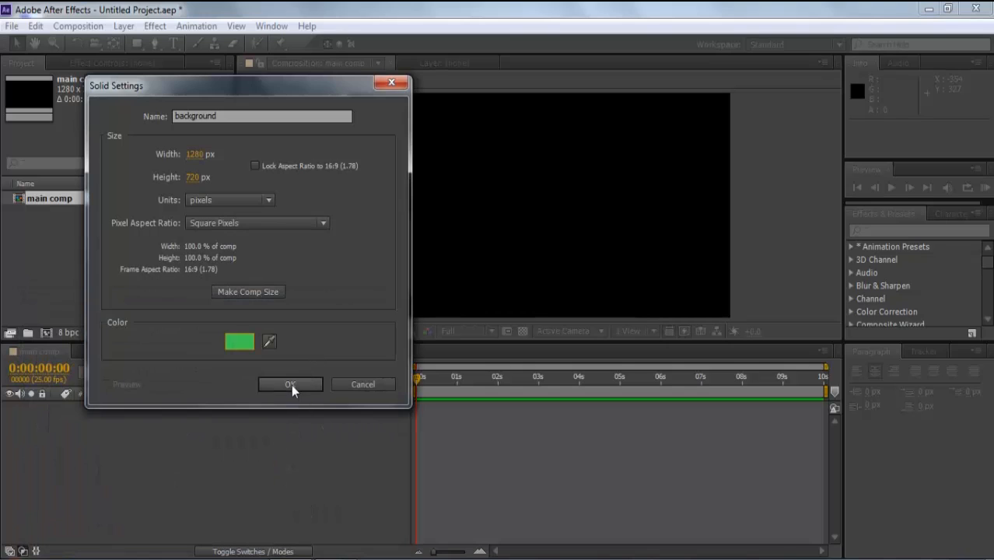
{"action": "left_click", "coordinate": [292, 385]}
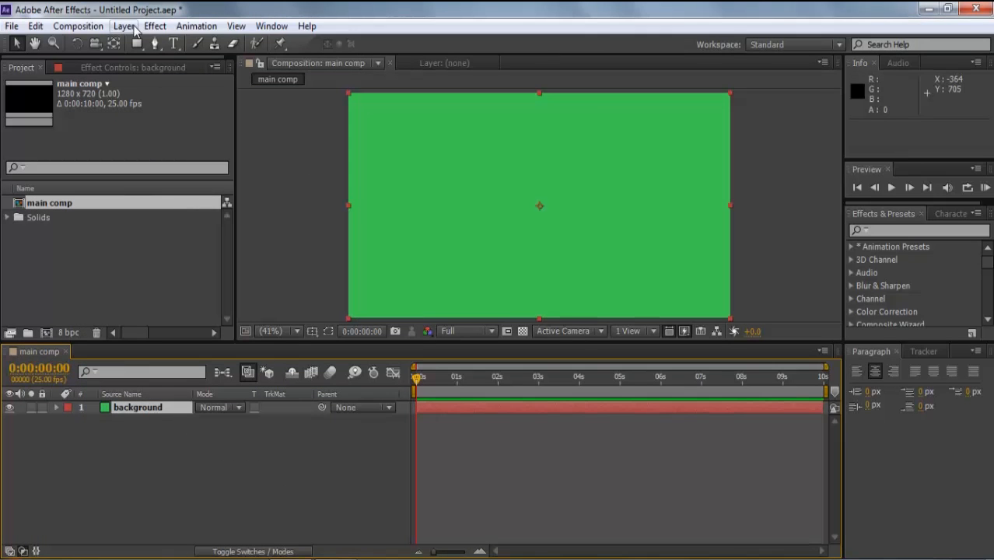
- Add a white full-frame solid named 'circle 1' above the background
{"action": "left_click", "coordinate": [134, 28]}
{"action": "mouse_move", "coordinate": [159, 39]}
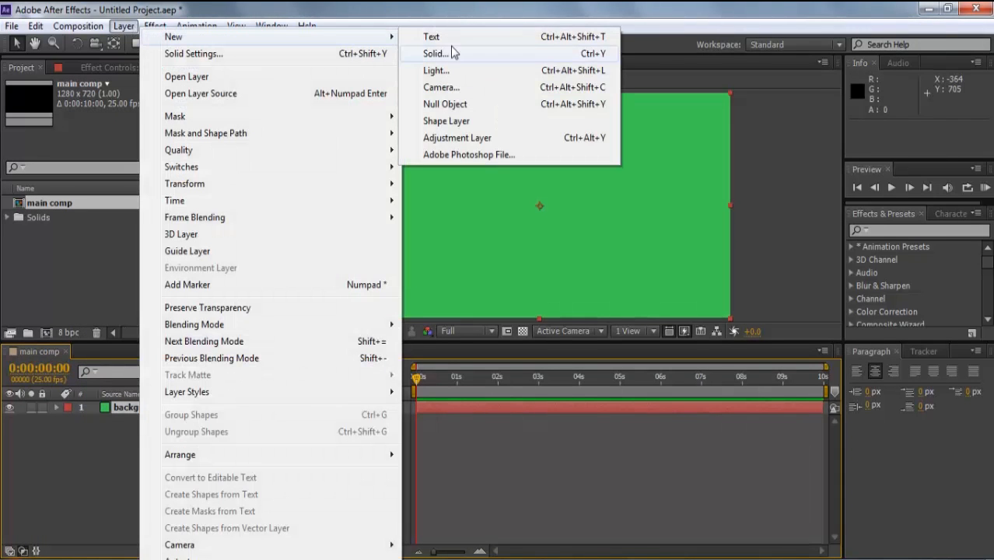
{"action": "left_click", "coordinate": [449, 54]}
{"action": "key", "text": "BackSpace"}
{"action": "type", "text": "circle 1"}
{"action": "left_click", "coordinate": [238, 342]}
{"action": "left_click", "coordinate": [37, 334]}
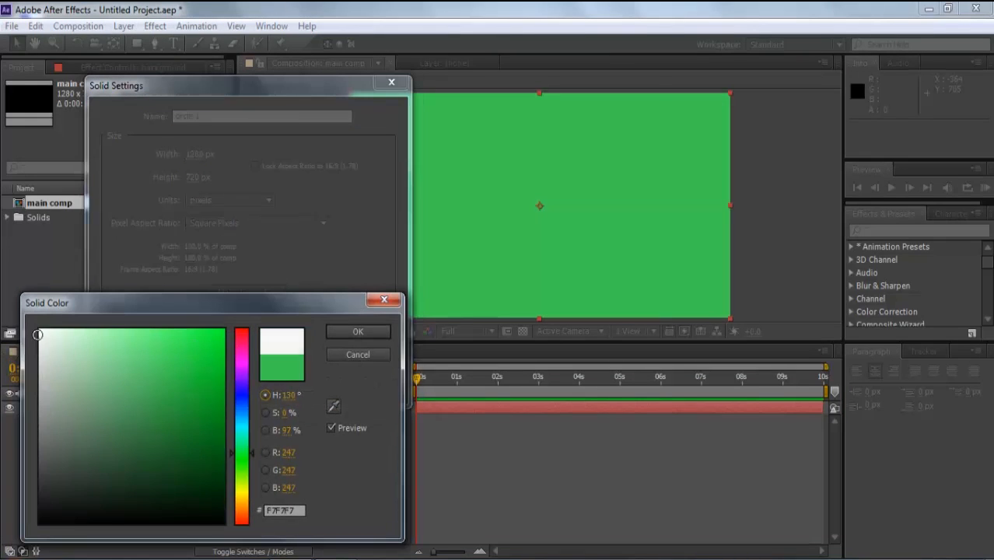
{"action": "left_click", "coordinate": [362, 331]}
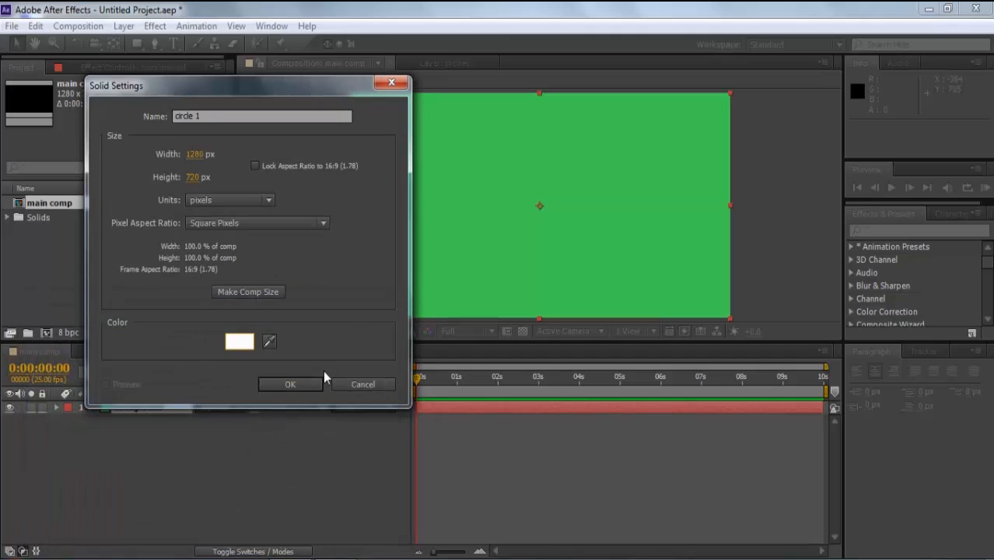
{"action": "left_click", "coordinate": [288, 381]}
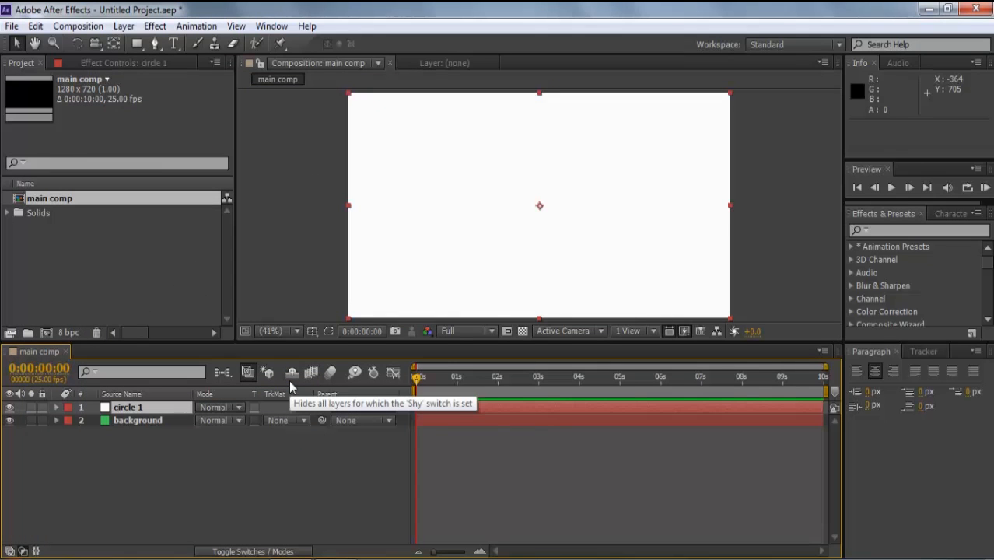
- Apply the Circle effect to circle 1, keying Radius 771 at 0s and 0 at frame 10
{"action": "left_click", "coordinate": [155, 26]}
{"action": "mouse_move", "coordinate": [218, 219]}
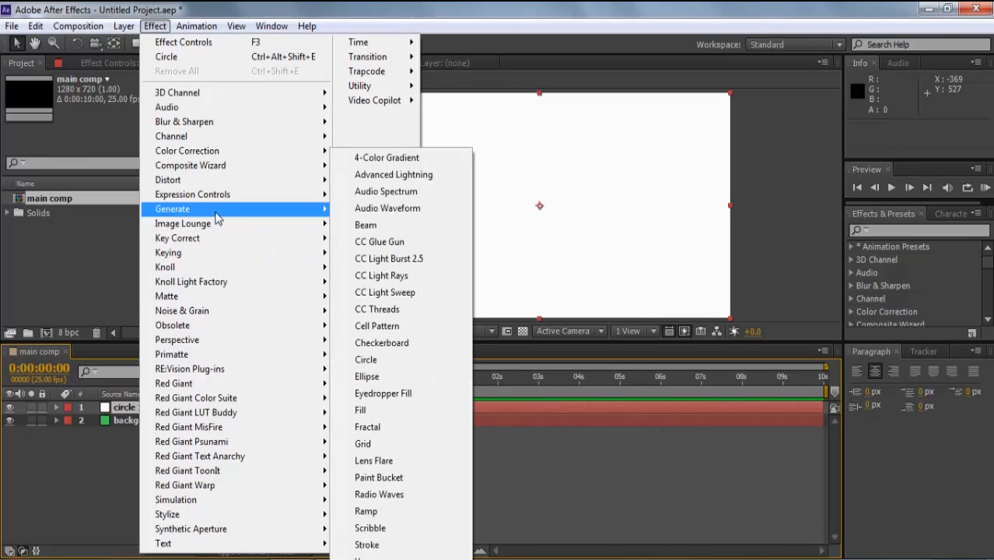
{"action": "left_click", "coordinate": [379, 360]}
{"action": "key", "text": "shift+Page_Down"}
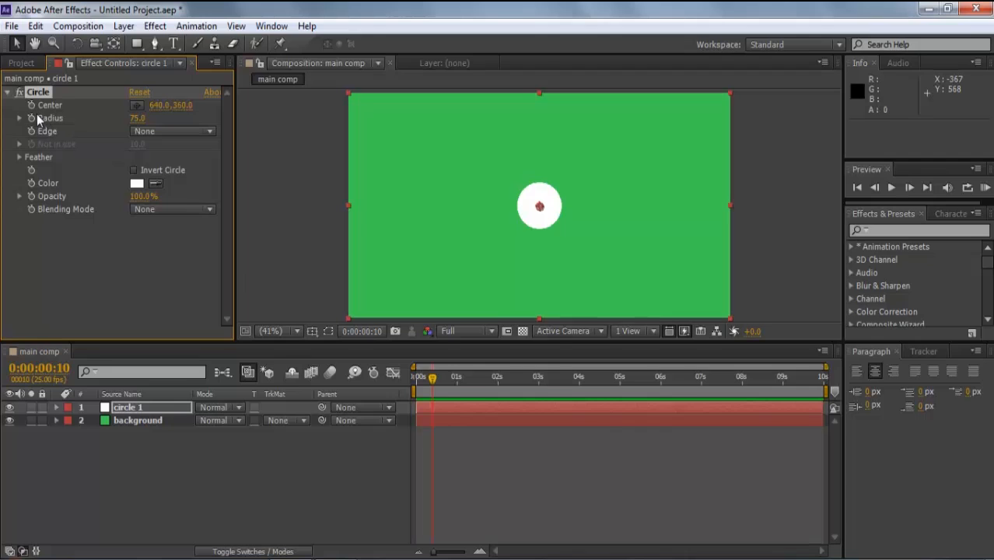
{"action": "left_click", "coordinate": [138, 118]}
{"action": "type", "text": "0"}
{"action": "key", "text": "Return"}
{"action": "left_click_drag", "start_coordinate": [432, 379], "coordinate": [416, 379]}
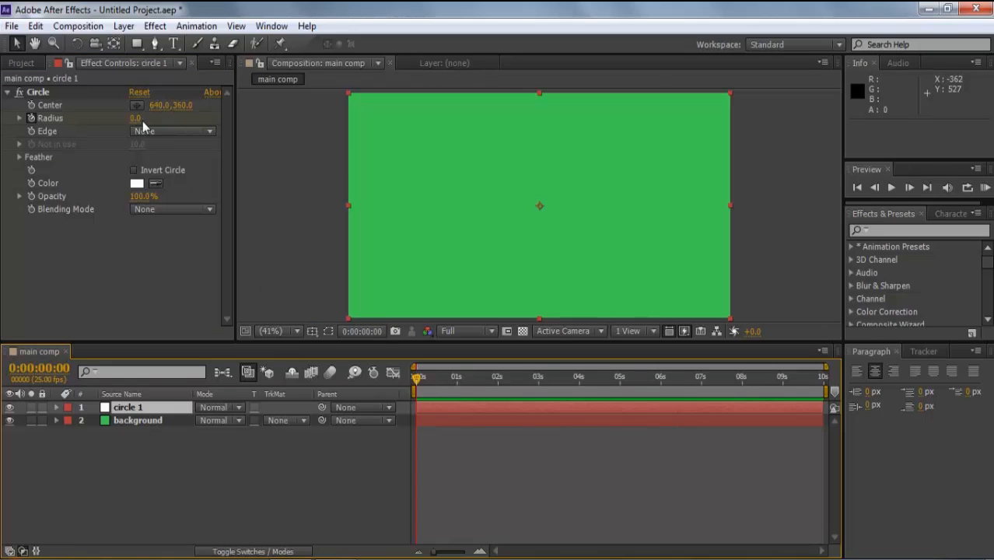
{"action": "left_click_drag", "start_coordinate": [138, 118], "coordinate": [790, 221]}
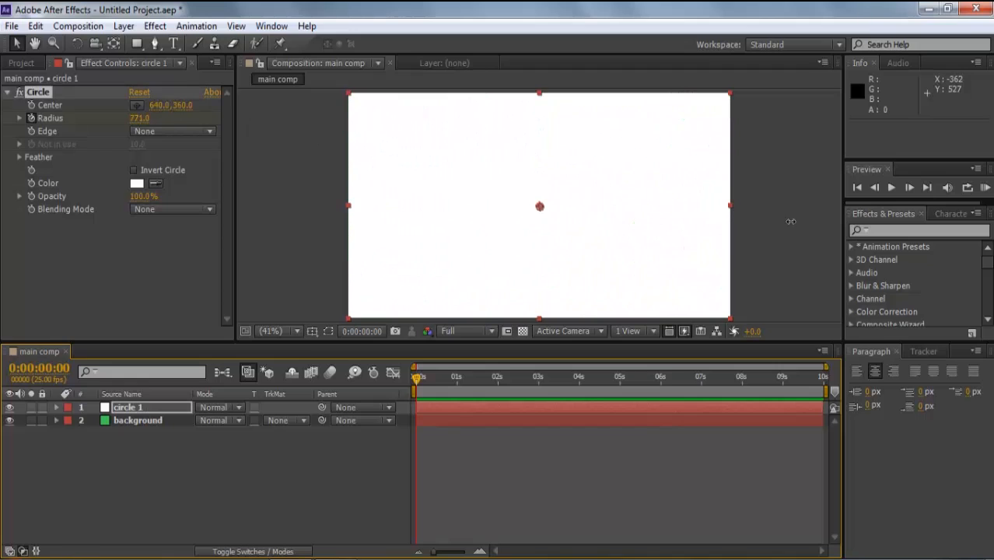
- Apply easy ease to both Radius keyframes and preview the shrinking circle
{"action": "left_click", "coordinate": [108, 410]}
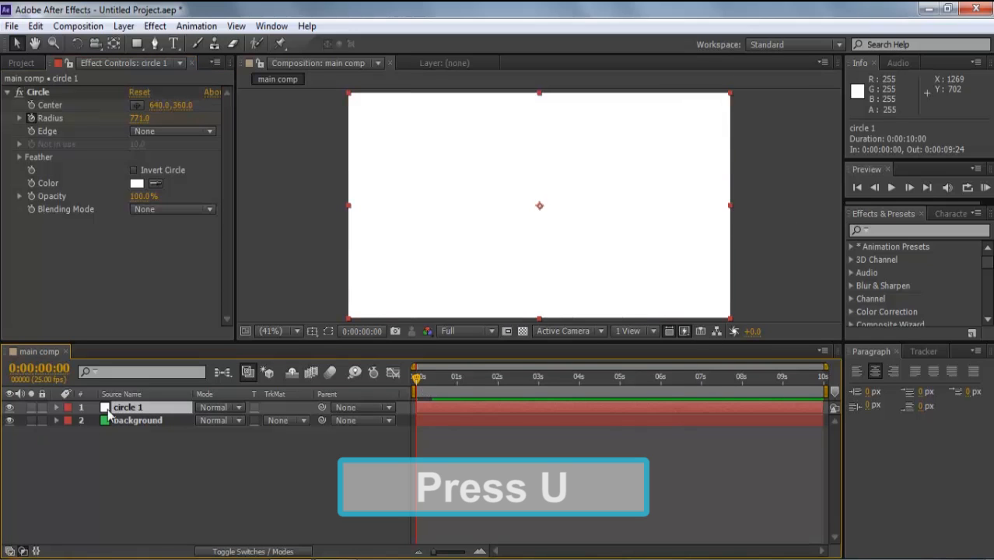
{"action": "key", "text": "u"}
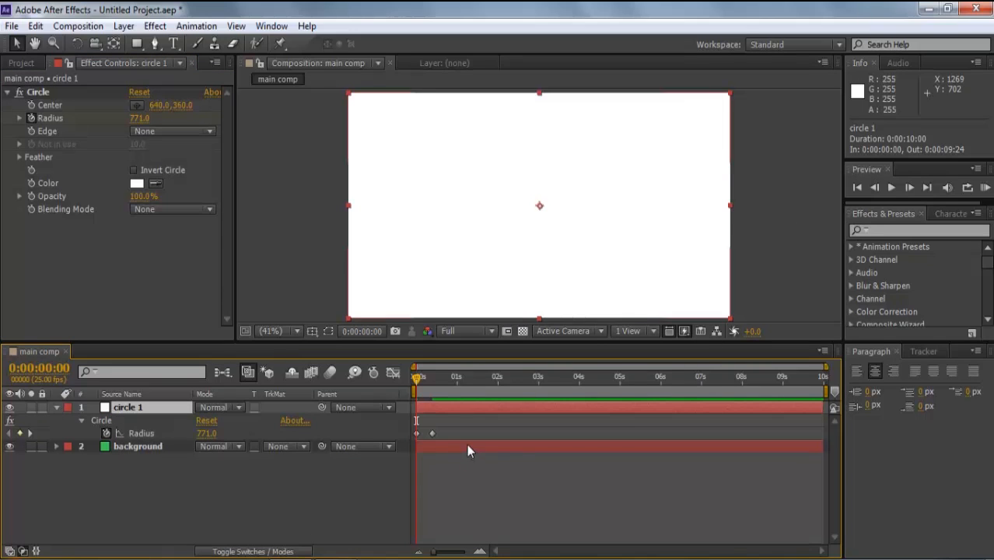
{"action": "left_click_drag", "start_coordinate": [458, 425], "coordinate": [395, 444]}
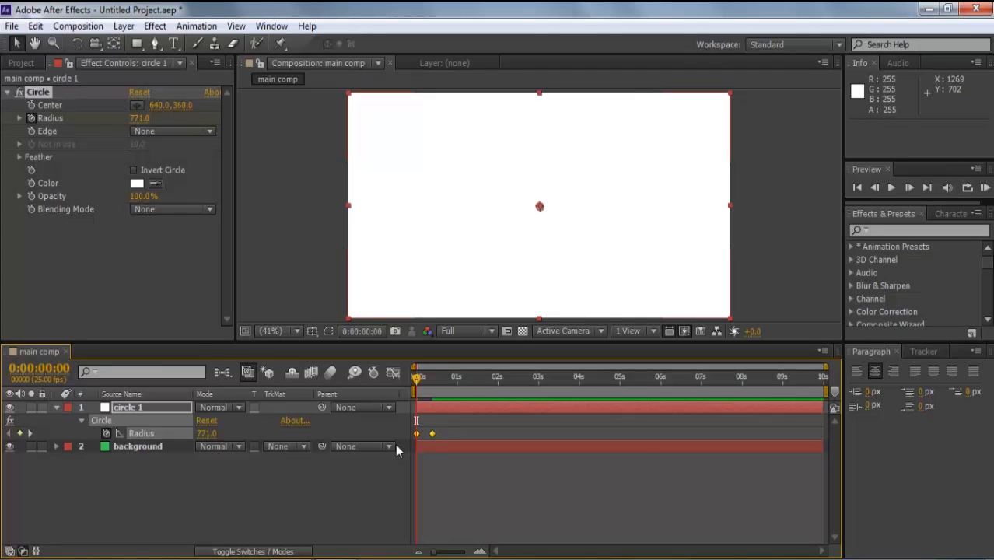
{"action": "key", "text": "F9"}
{"action": "key", "text": "space"}
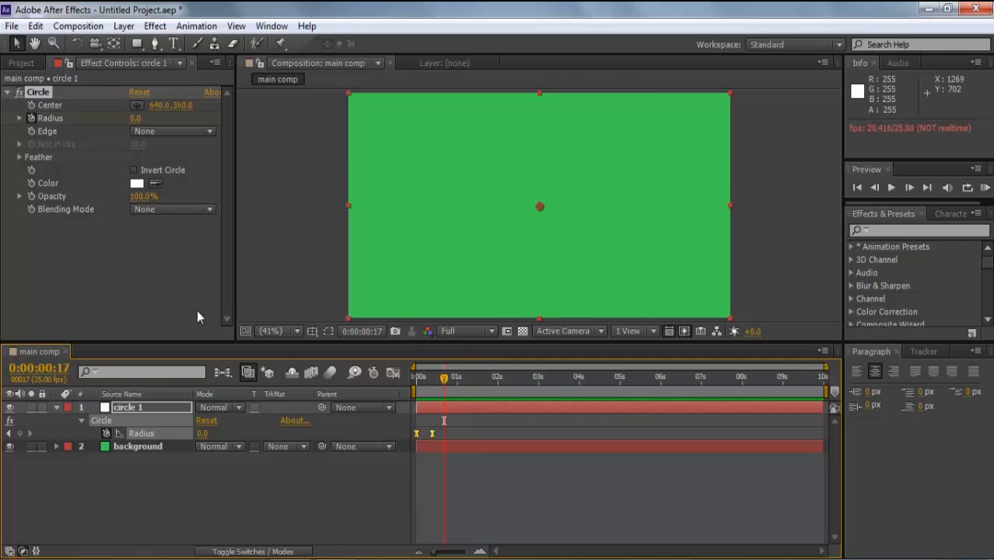
- Add a new white solid named 'circle 2'
{"action": "left_click", "coordinate": [123, 26]}
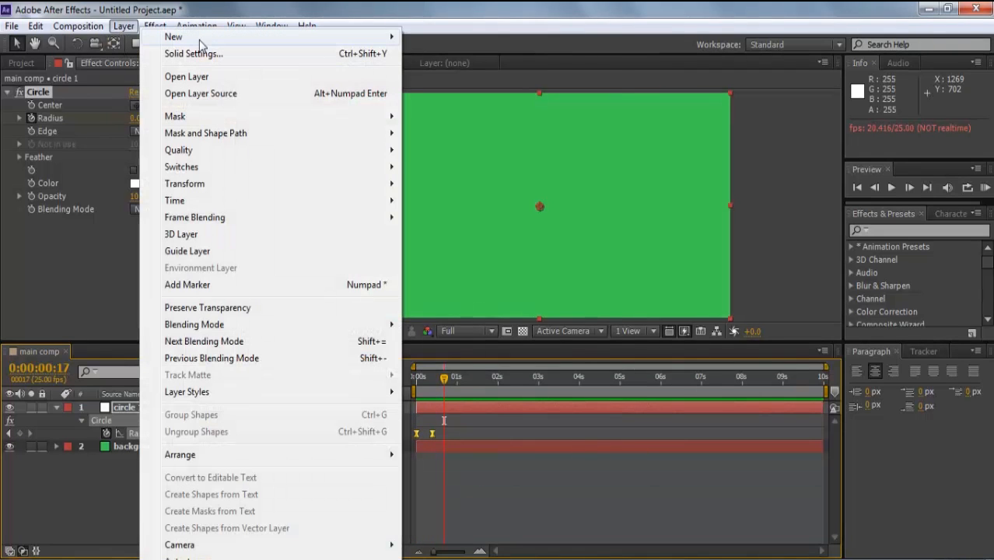
{"action": "mouse_move", "coordinate": [202, 37]}
{"action": "left_click", "coordinate": [454, 48]}
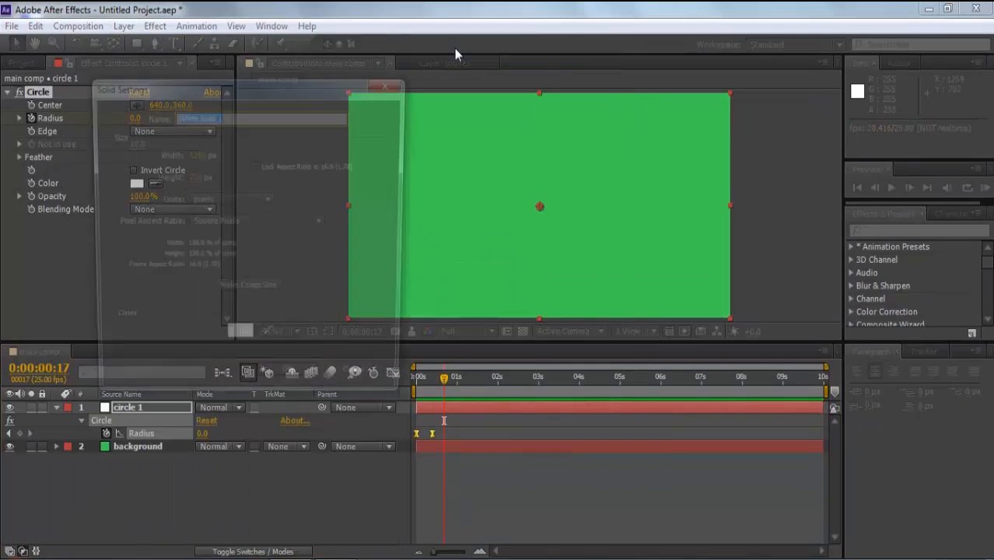
{"action": "type", "text": "c"}
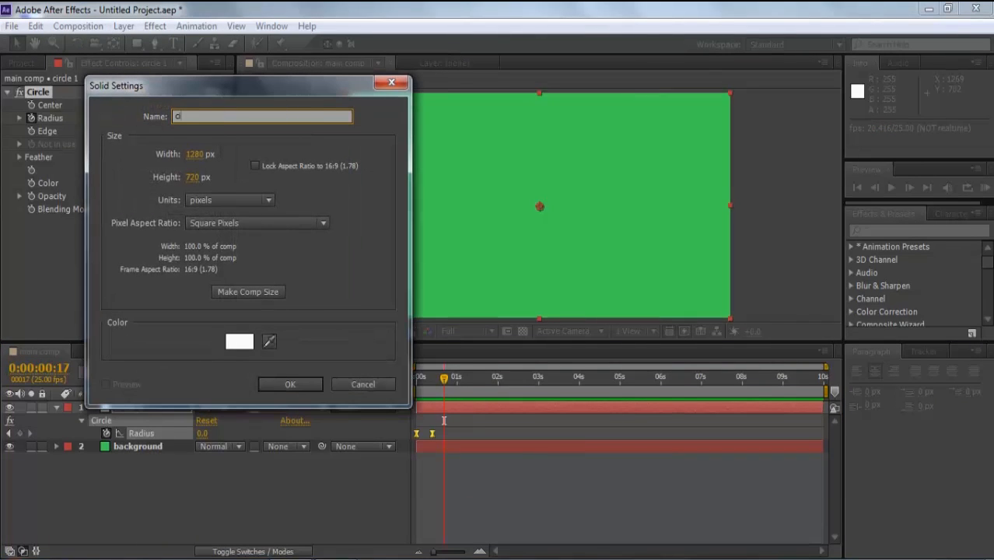
{"action": "type", "text": "ircircle 2"}
{"action": "left_click", "coordinate": [277, 385]}
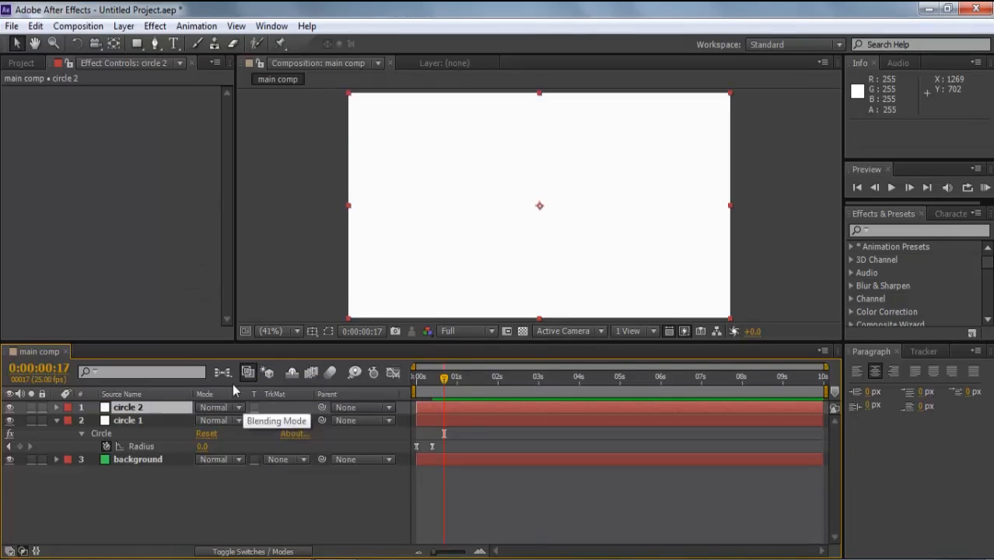
- Apply Circle to circle 2 with a Thickness edge, keyframing Thickness and Radius at 0
{"action": "left_click", "coordinate": [159, 28]}
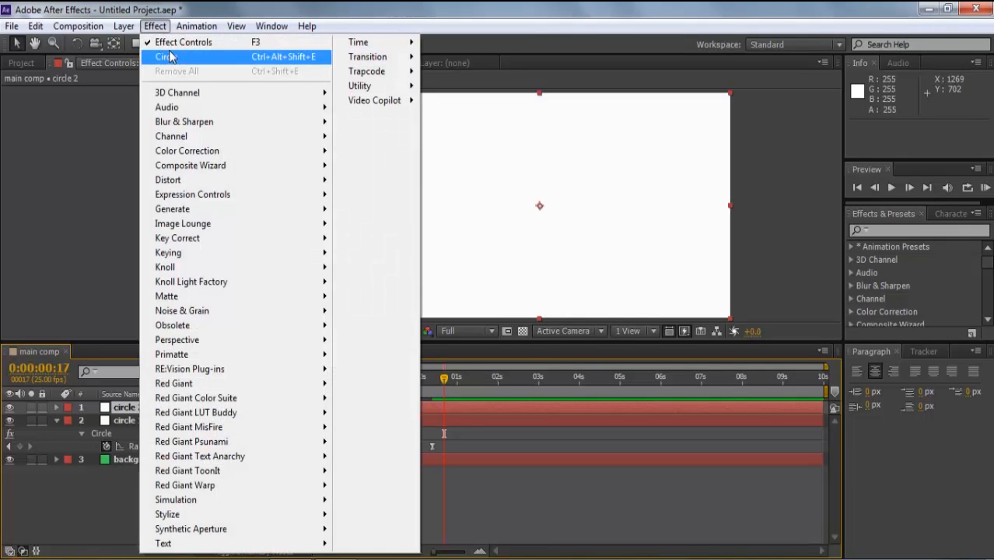
{"action": "mouse_move", "coordinate": [179, 208]}
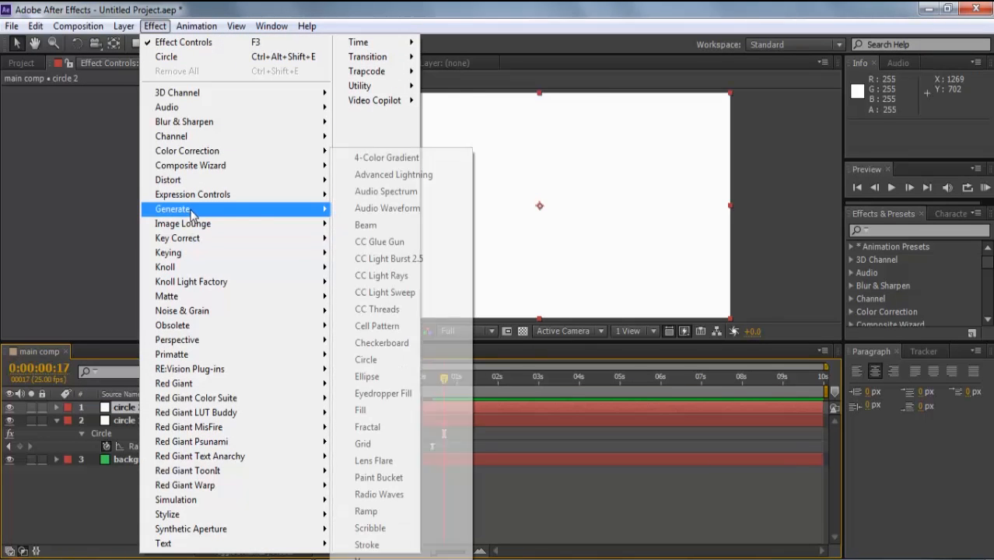
{"action": "left_click", "coordinate": [367, 360]}
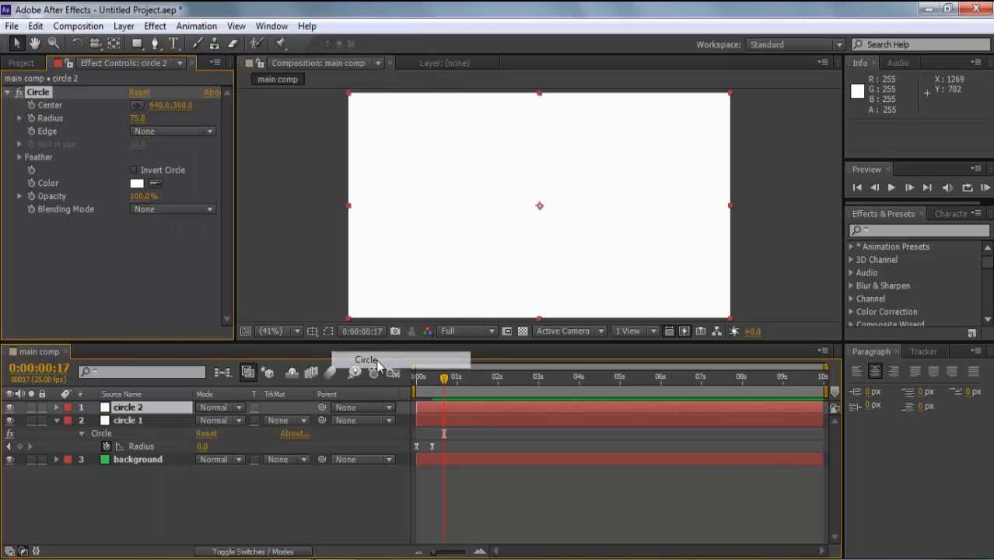
{"action": "left_click", "coordinate": [132, 132]}
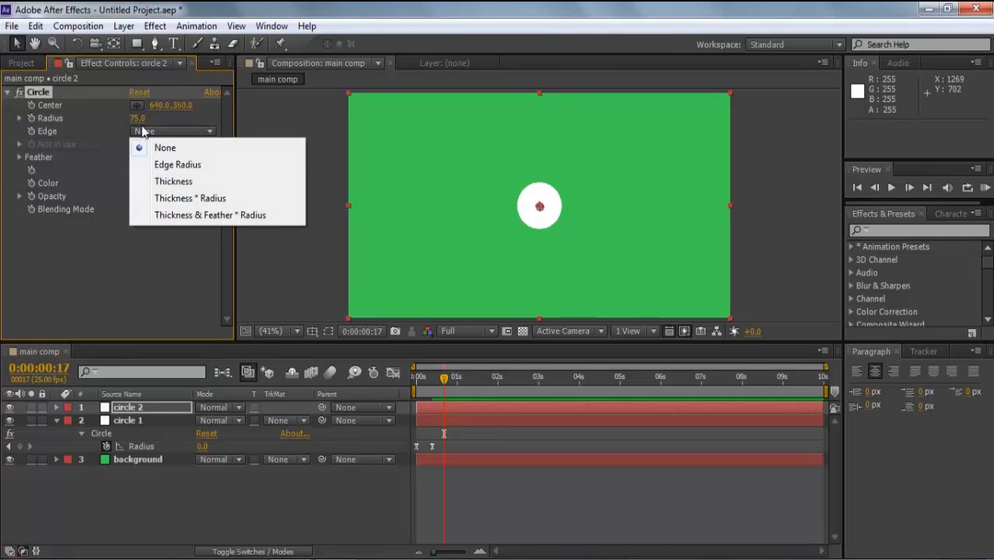
{"action": "left_click", "coordinate": [162, 182]}
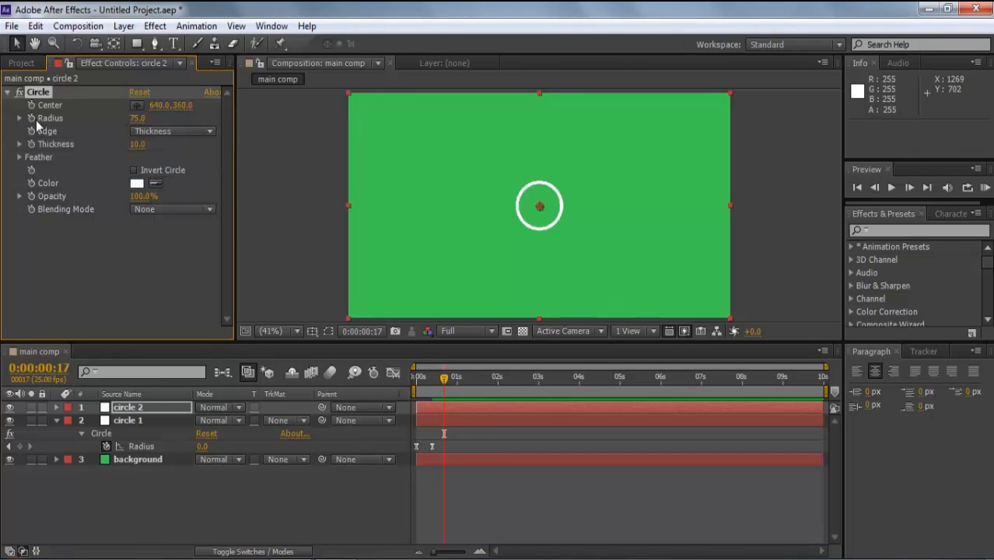
{"action": "left_click", "coordinate": [28, 146]}
{"action": "left_click", "coordinate": [137, 119]}
{"action": "left_click", "coordinate": [139, 250]}
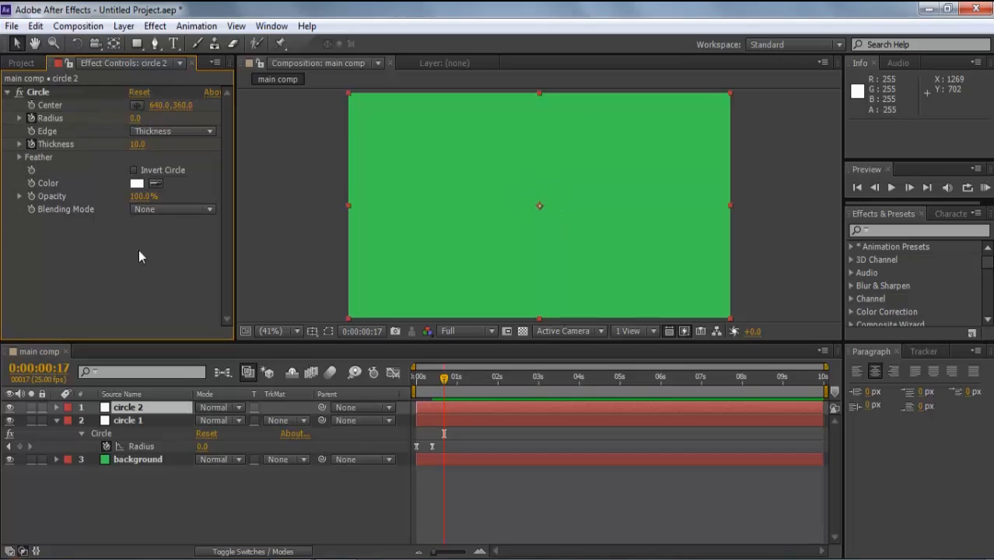
- Key the ring's Thickness at 0 at the start, then Radius 813 and Thickness 45 at 0:00:01:02
{"action": "left_click", "coordinate": [137, 145]}
{"action": "type", "text": "0"}
{"action": "left_click", "coordinate": [135, 270]}
{"action": "key", "text": "shift+Page_Down"}
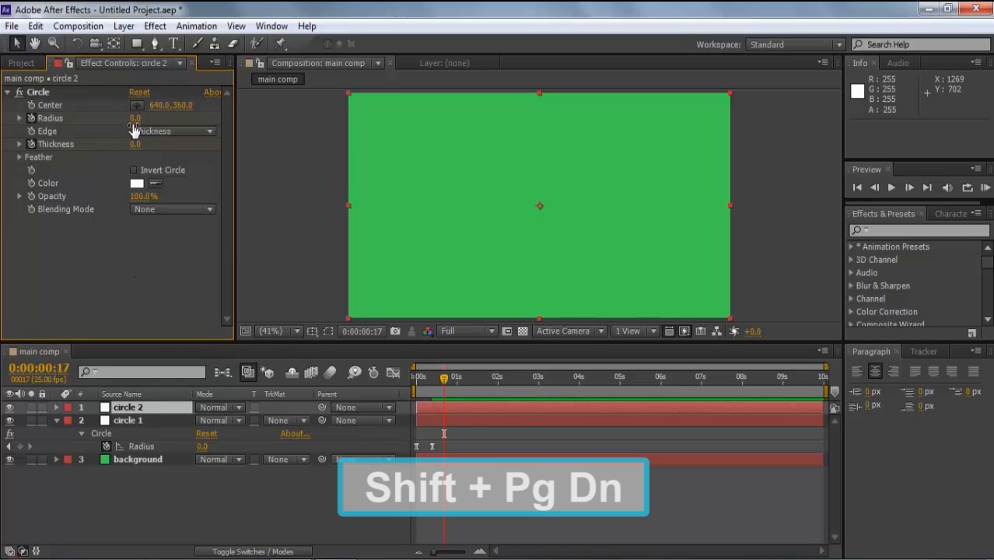
{"action": "key", "text": "shift+Page_Down"}
{"action": "left_click", "coordinate": [136, 118]}
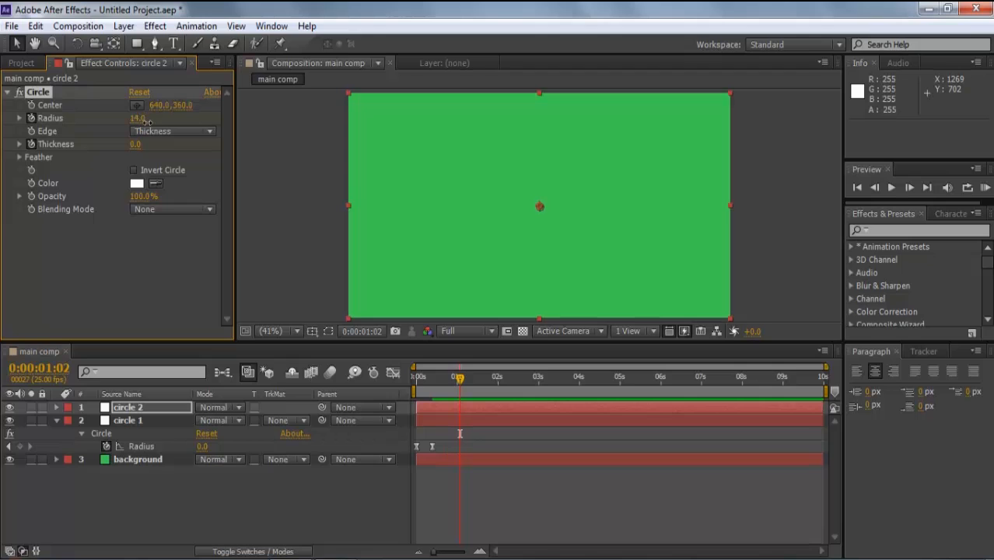
{"action": "left_click_drag", "start_coordinate": [134, 144], "coordinate": [165, 147]}
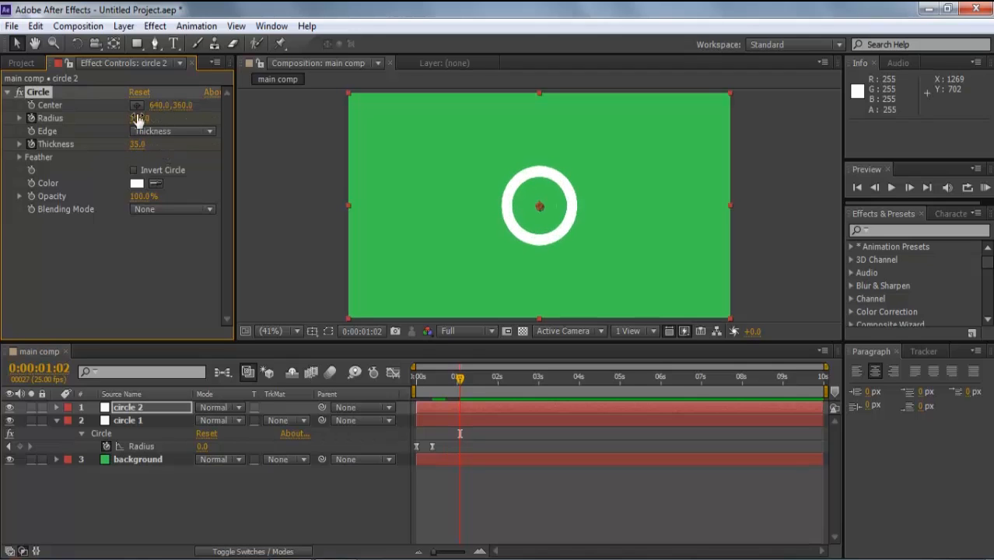
{"action": "left_click_drag", "start_coordinate": [139, 116], "coordinate": [326, 117]}
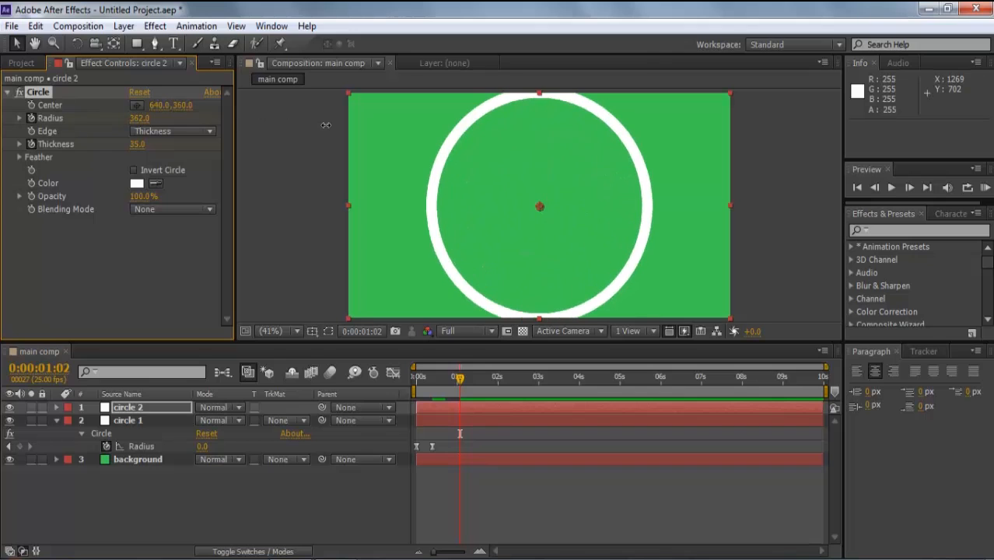
{"action": "left_click_drag", "start_coordinate": [135, 148], "coordinate": [501, 157]}
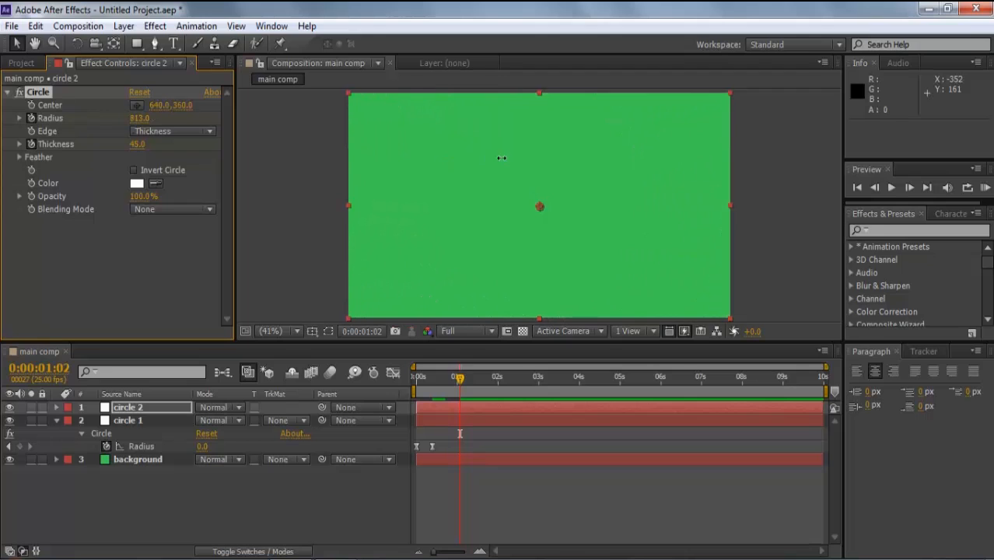
- Ease circle 2's Radius and Thickness keyframes, shift them two frames earlier, and preview
{"action": "left_click", "coordinate": [152, 407]}
{"action": "key", "text": "u"}
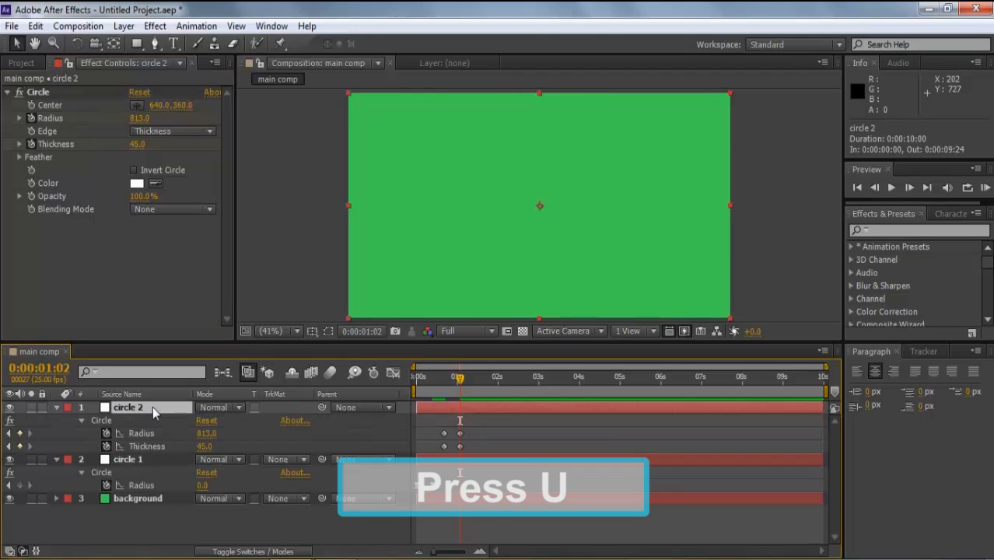
{"action": "left_click_drag", "start_coordinate": [479, 421], "coordinate": [440, 455]}
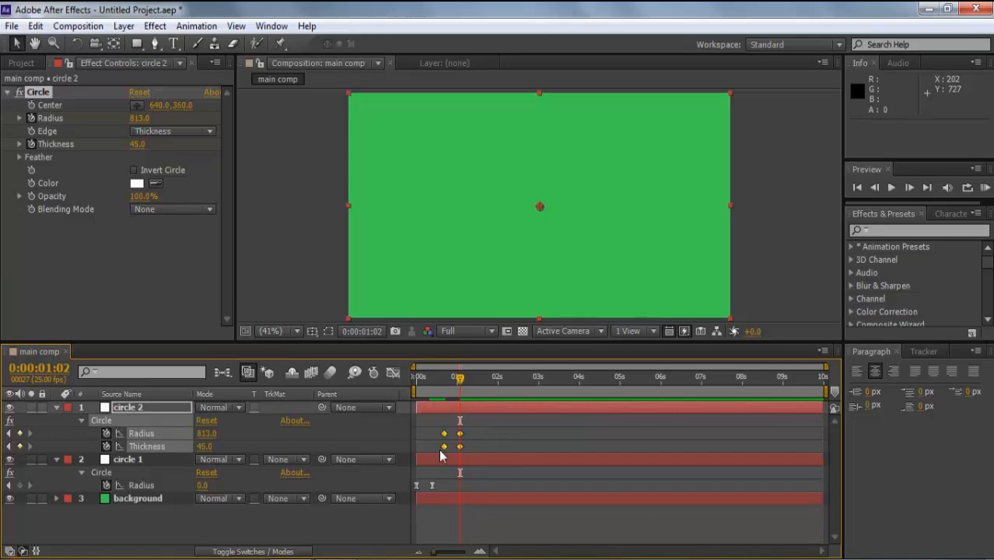
{"action": "key", "text": "F9"}
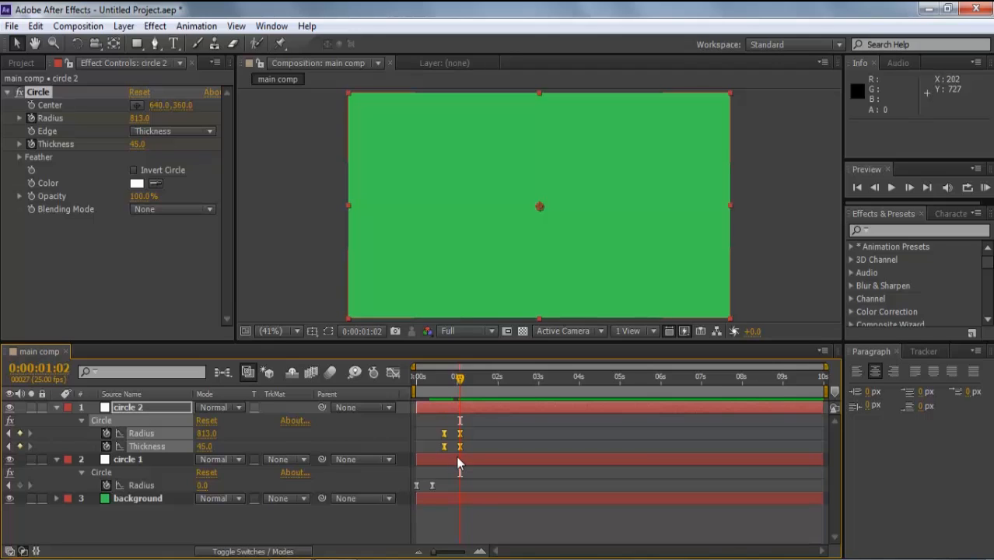
{"action": "key", "text": "alt+Left"}
{"action": "key", "text": "alt+Left"}
{"action": "key", "text": "alt+Left"}
{"action": "key", "text": "alt+Left"}
{"action": "key", "text": "alt+Left"}
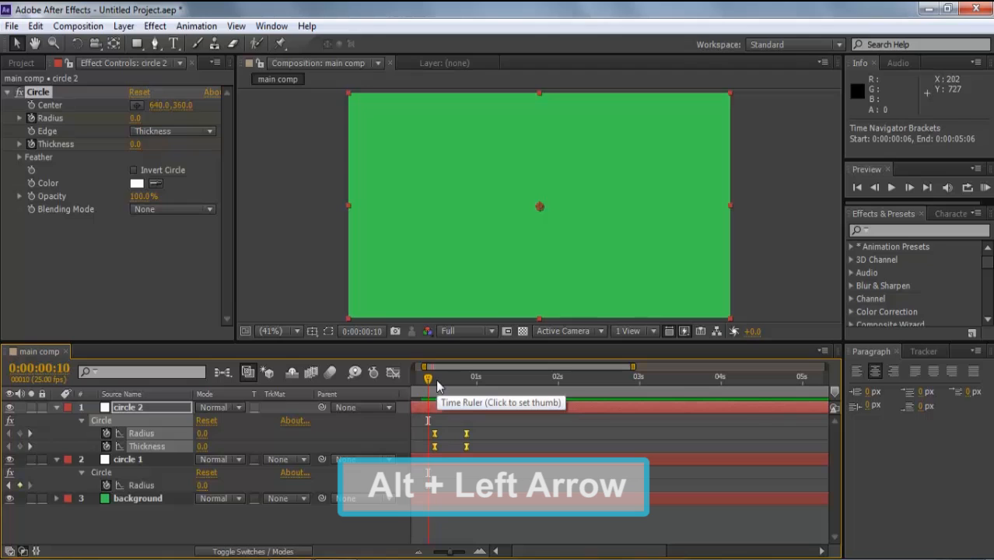
{"action": "key", "text": "alt+Left"}
{"action": "key", "text": "alt+Left"}
{"action": "key", "text": "Home"}
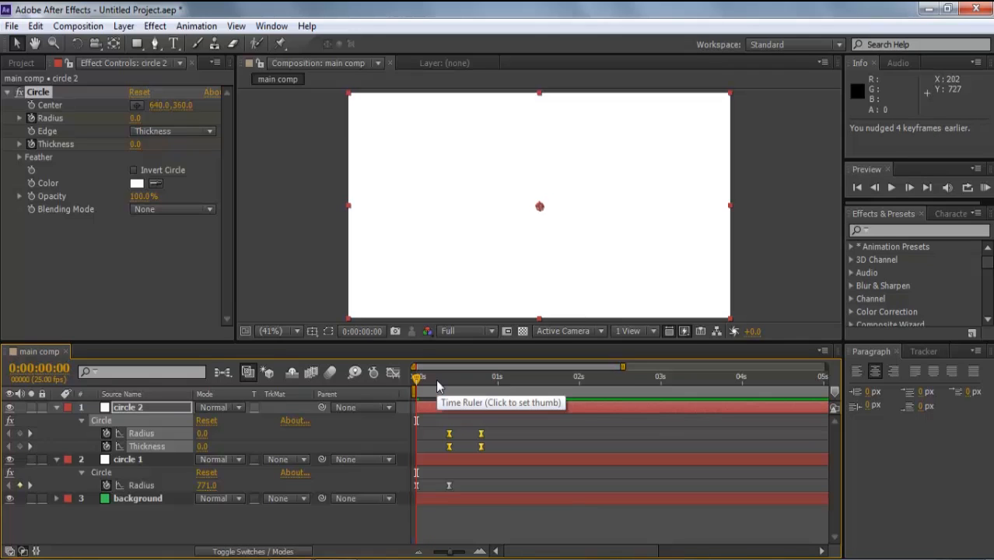
{"action": "key", "text": "space"}
{"action": "key", "text": "space"}
- Duplicate circle 2 and rename the copy 'circle 3'
{"action": "key", "text": "F2"}
{"action": "left_click", "coordinate": [143, 408]}
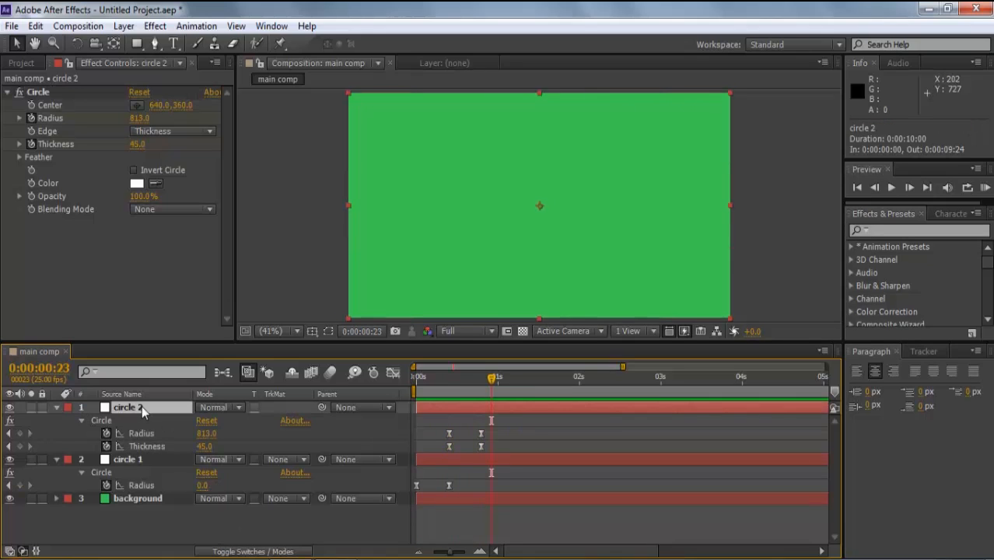
{"action": "key", "text": "ctrl+d"}
{"action": "key", "text": "Return"}
{"action": "type", "text": "c"}
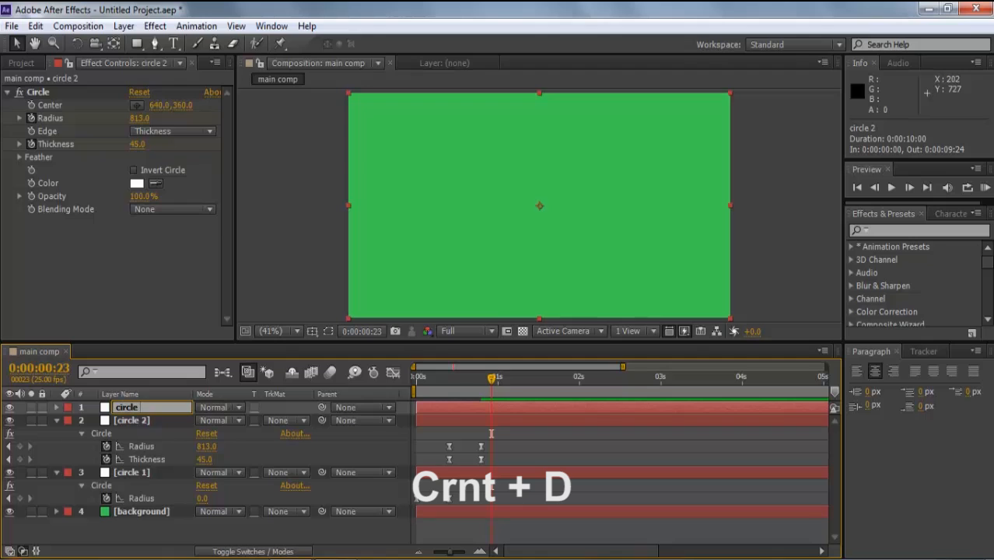
{"action": "left_click", "coordinate": [156, 532]}
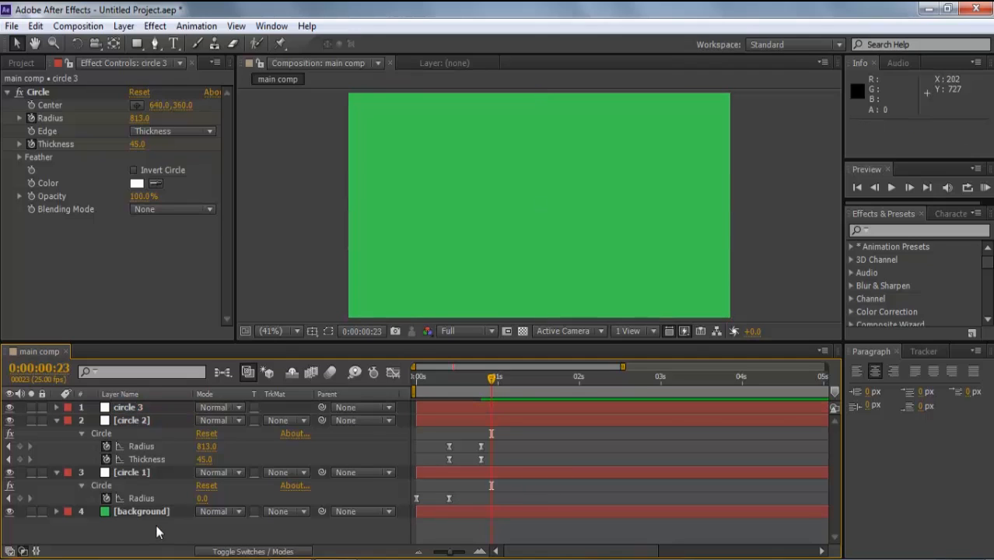
- Shift circle 3's keyframes two frames later and preview the three rings
{"action": "left_click", "coordinate": [140, 412]}
{"action": "key", "text": "u"}
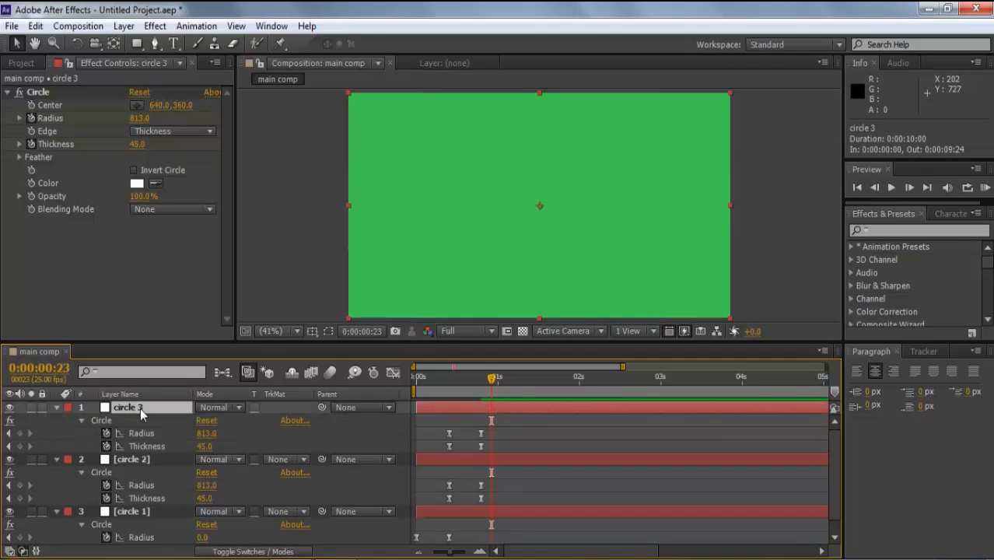
{"action": "left_click_drag", "start_coordinate": [440, 425], "coordinate": [483, 445]}
{"action": "key", "text": "alt+Right"}
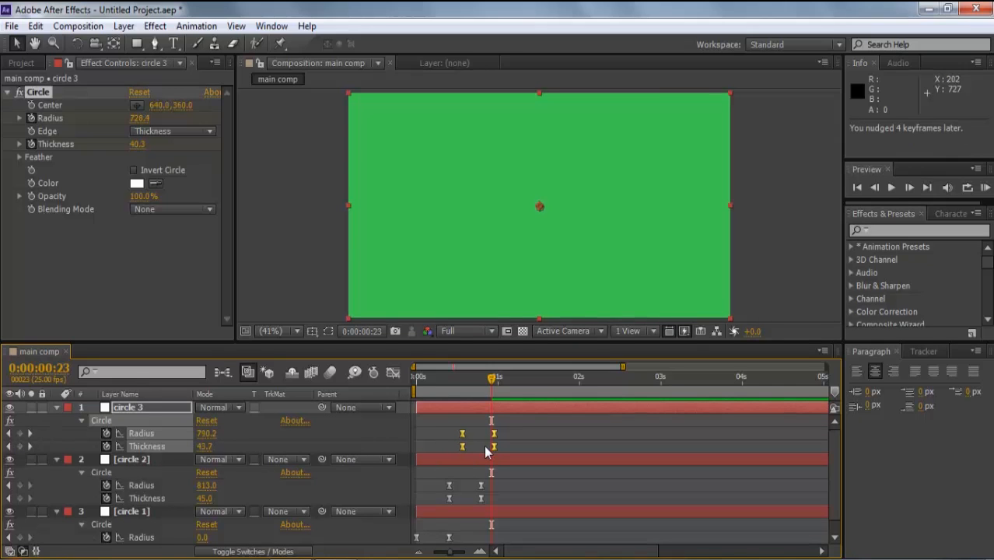
{"action": "key", "text": "alt+Right"}
{"action": "key", "text": "alt+Right"}
{"action": "key", "text": "alt+Right"}
{"action": "key", "text": "alt+Right"}
{"action": "key", "text": "Home"}
{"action": "key", "text": "space"}
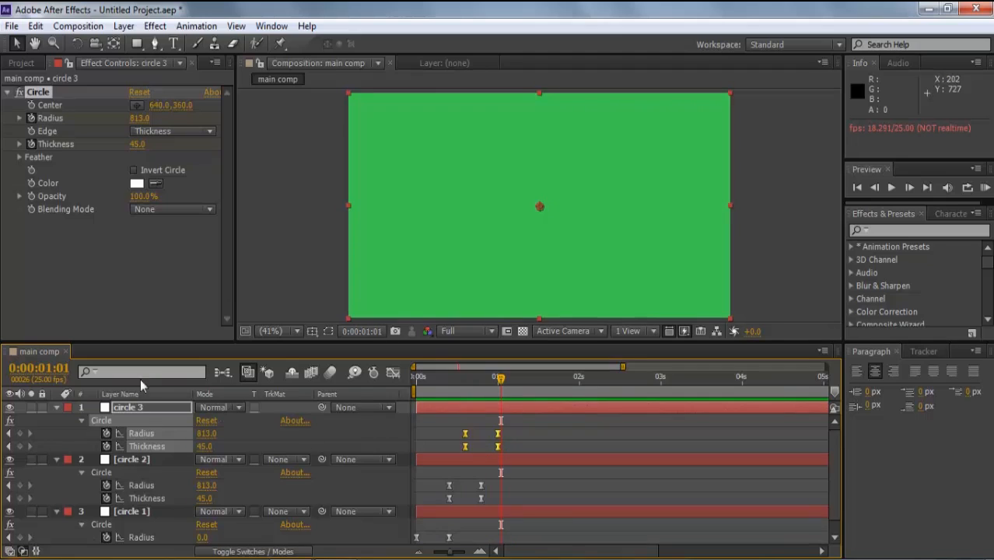
- Collapse the properties of the circle 3, circle 2 and circle 1 layers
{"action": "left_click", "coordinate": [56, 407]}
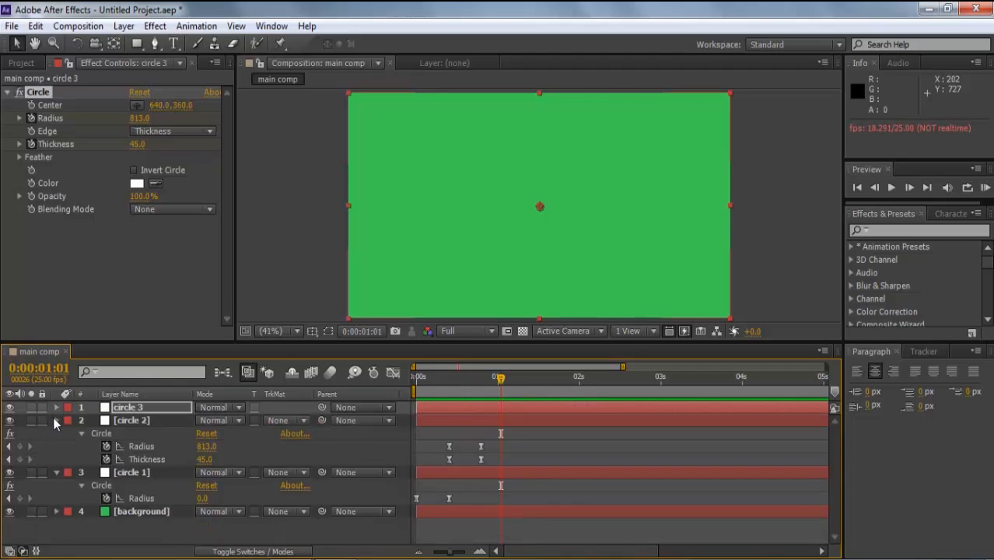
{"action": "left_click", "coordinate": [56, 420]}
{"action": "left_click", "coordinate": [57, 434]}
{"action": "key", "text": "ctrl+z"}
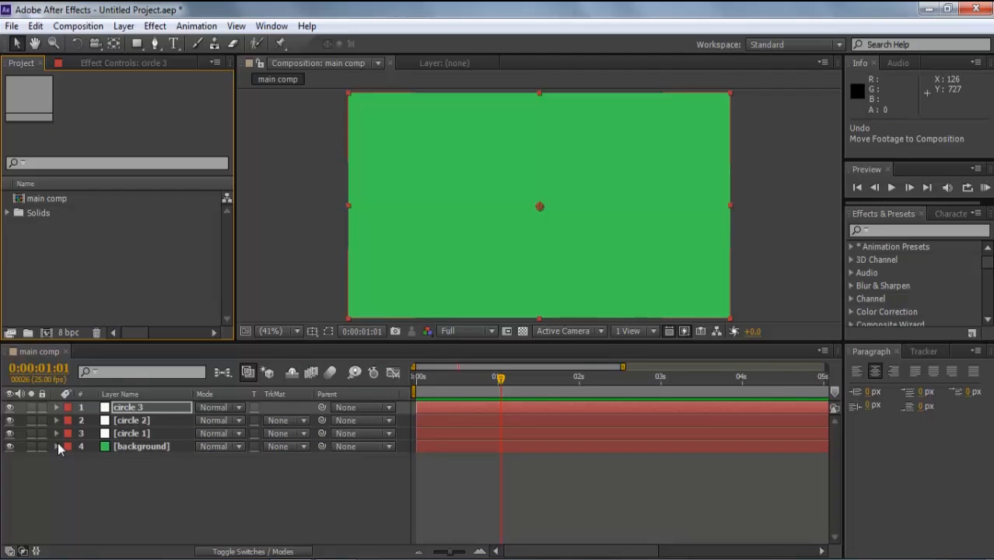
- Import worldmap.png into the project
{"action": "right_click", "coordinate": [98, 247]}
{"action": "mouse_move", "coordinate": [248, 307]}
{"action": "left_click", "coordinate": [313, 307]}
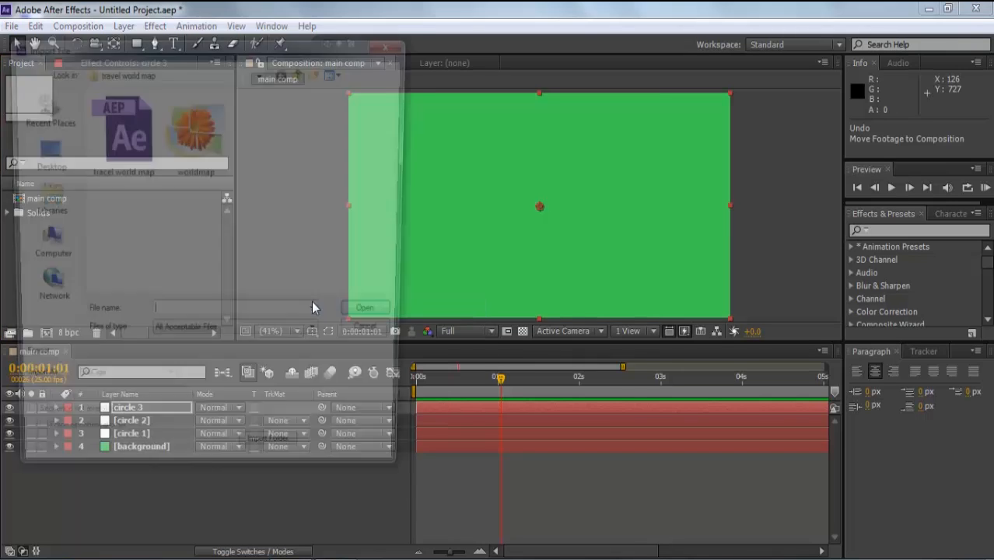
{"action": "left_click", "coordinate": [222, 167]}
{"action": "left_click", "coordinate": [377, 317]}
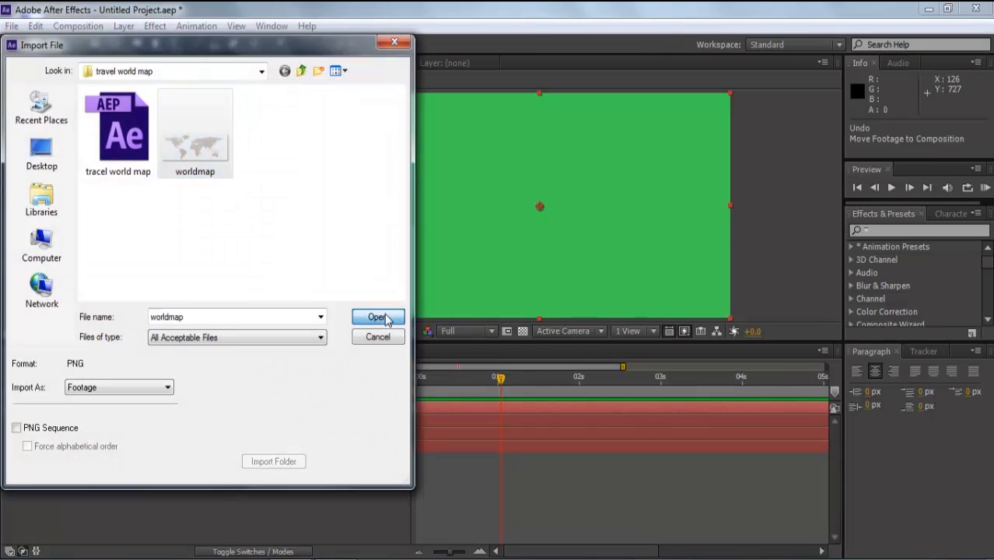
- Place worldmap.png at the top of main comp and scale it to 80%
{"action": "left_click_drag", "start_coordinate": [20, 226], "coordinate": [539, 208]}
{"action": "left_click", "coordinate": [153, 407]}
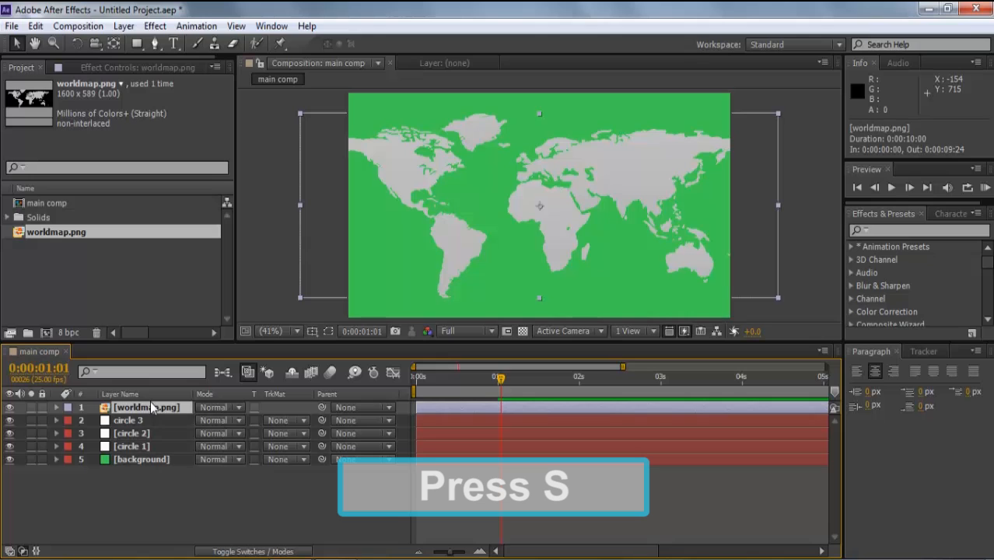
{"action": "key", "text": "s"}
{"action": "left_click_drag", "start_coordinate": [248, 423], "coordinate": [239, 430]}
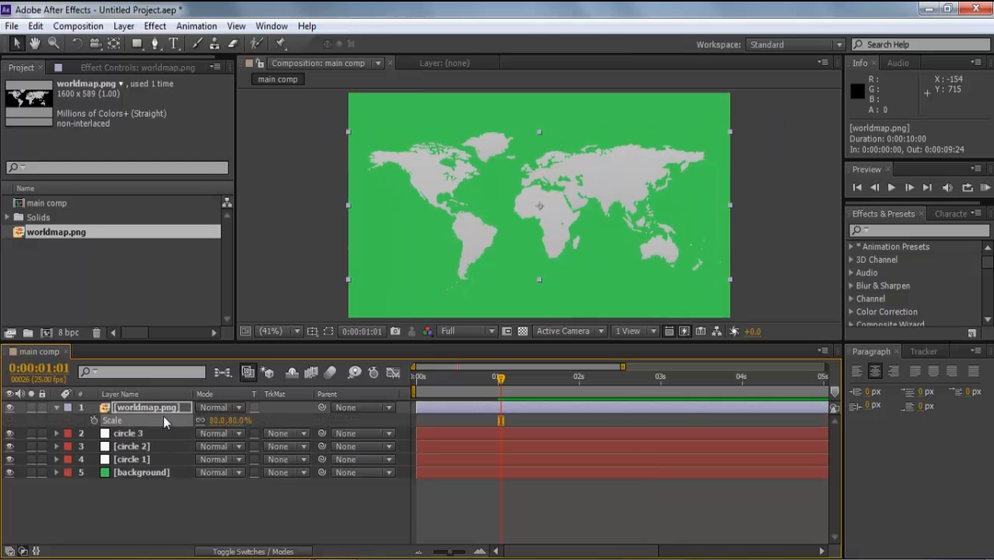
- Apply CC Sphere to the world map and set its Light Intensity to 0
{"action": "left_click", "coordinate": [155, 26]}
{"action": "mouse_move", "coordinate": [268, 343]}
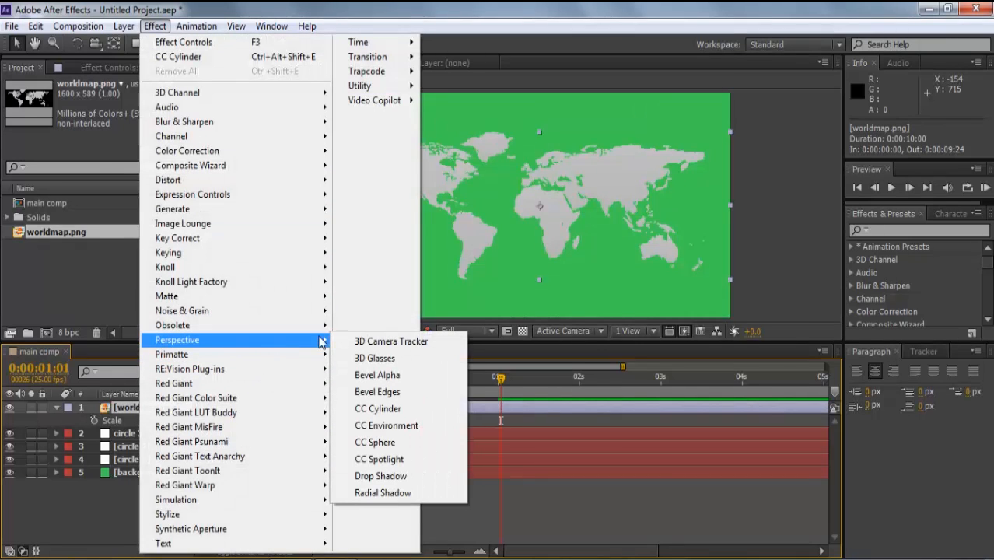
{"action": "left_click", "coordinate": [380, 444]}
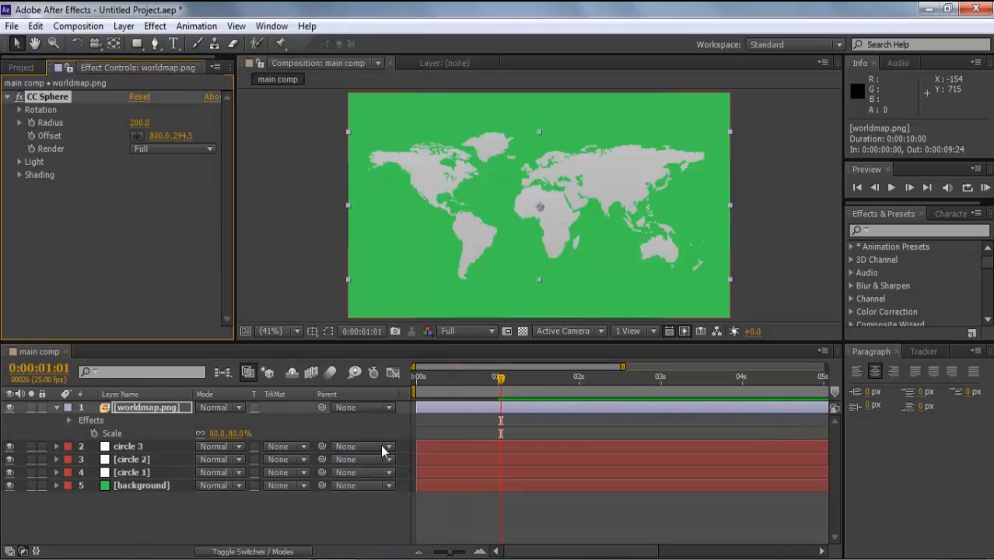
{"action": "left_click", "coordinate": [19, 161]}
{"action": "left_click", "coordinate": [139, 174]}
{"action": "type", "text": "0"}
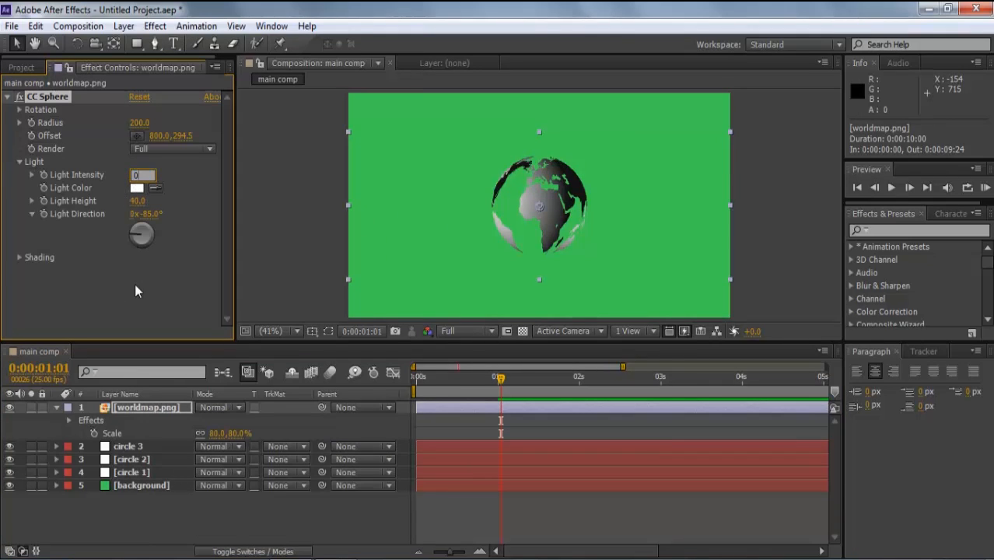
{"action": "key", "text": "Return"}
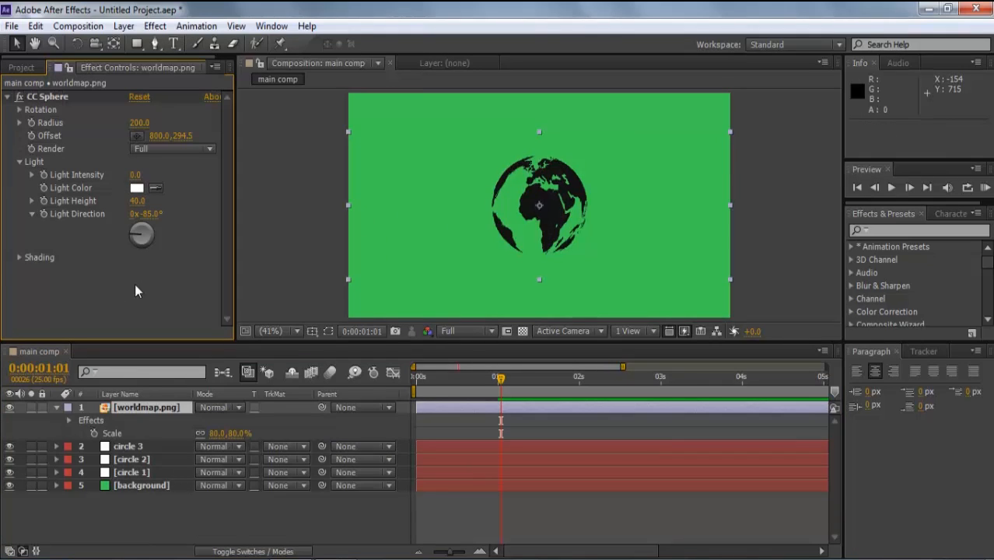
{"action": "left_click", "coordinate": [154, 27]}
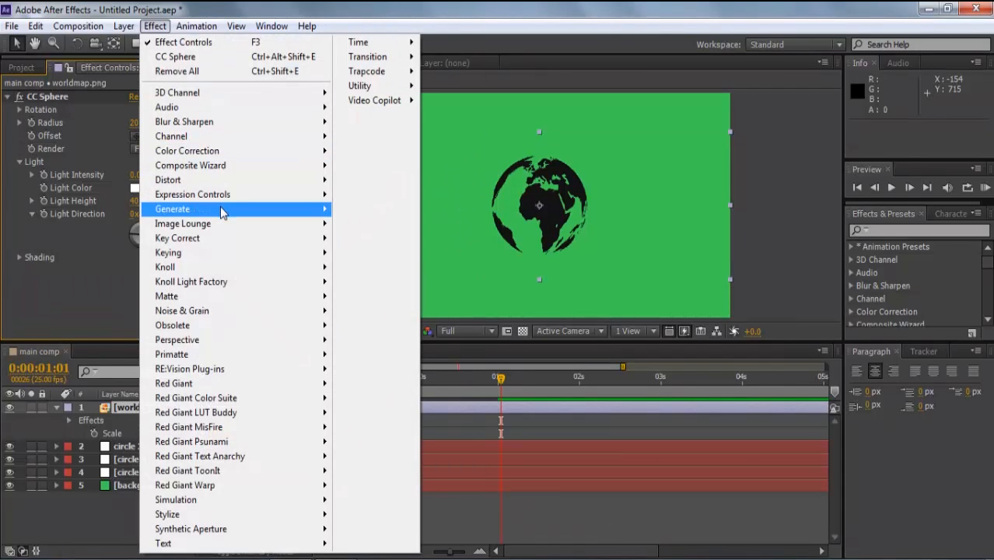
- Add a Fill effect that turns the globe white
{"action": "mouse_move", "coordinate": [220, 206]}
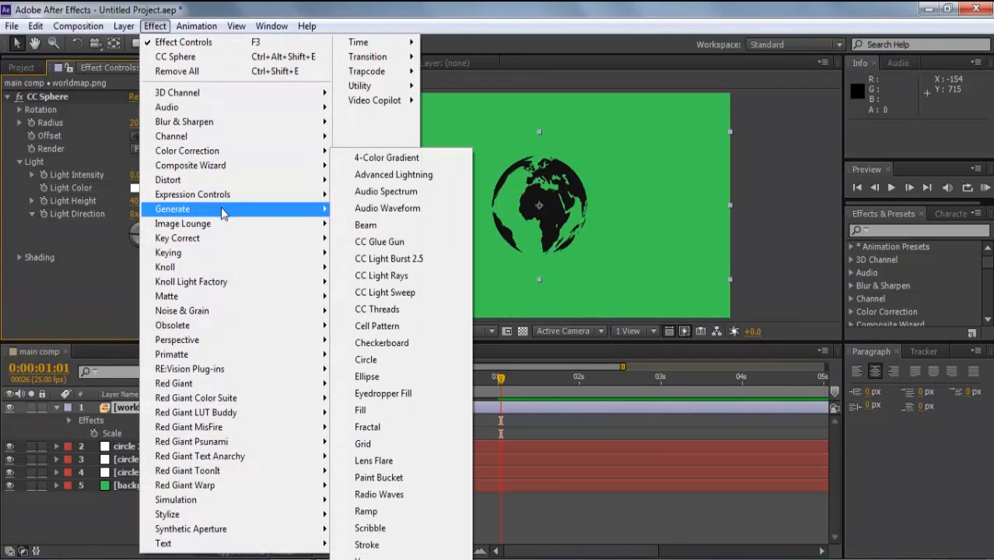
{"action": "left_click", "coordinate": [397, 409]}
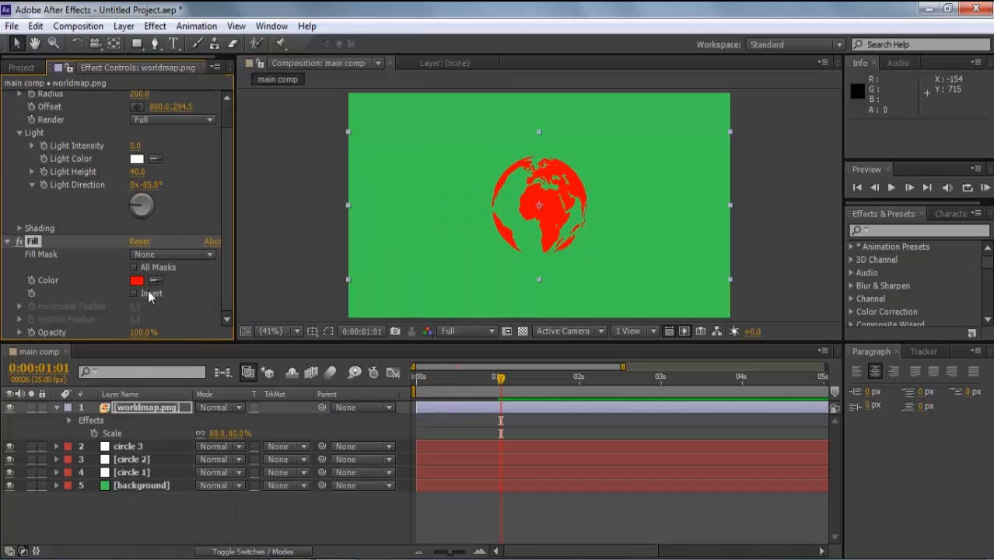
{"action": "left_click", "coordinate": [137, 280]}
{"action": "left_click_drag", "start_coordinate": [49, 329], "coordinate": [14, 329]}
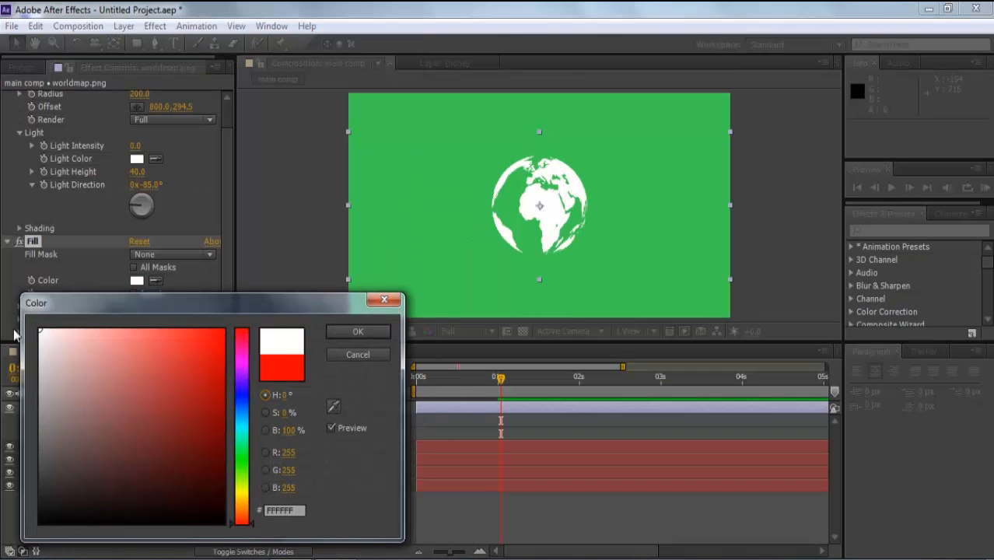
{"action": "left_click", "coordinate": [365, 329]}
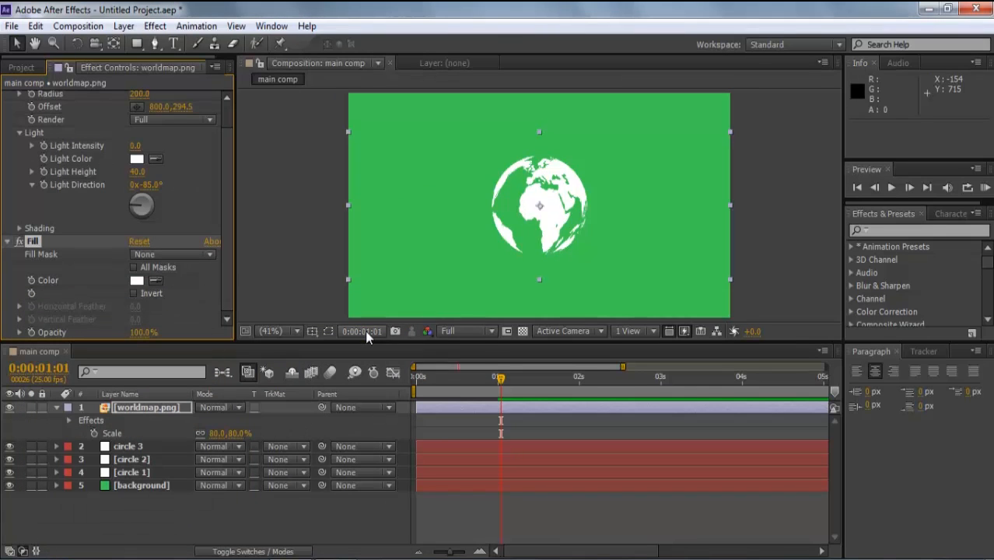
- Set the worldmap.png layer's Opacity to 40%
{"action": "left_click", "coordinate": [159, 406]}
{"action": "key", "text": "t"}
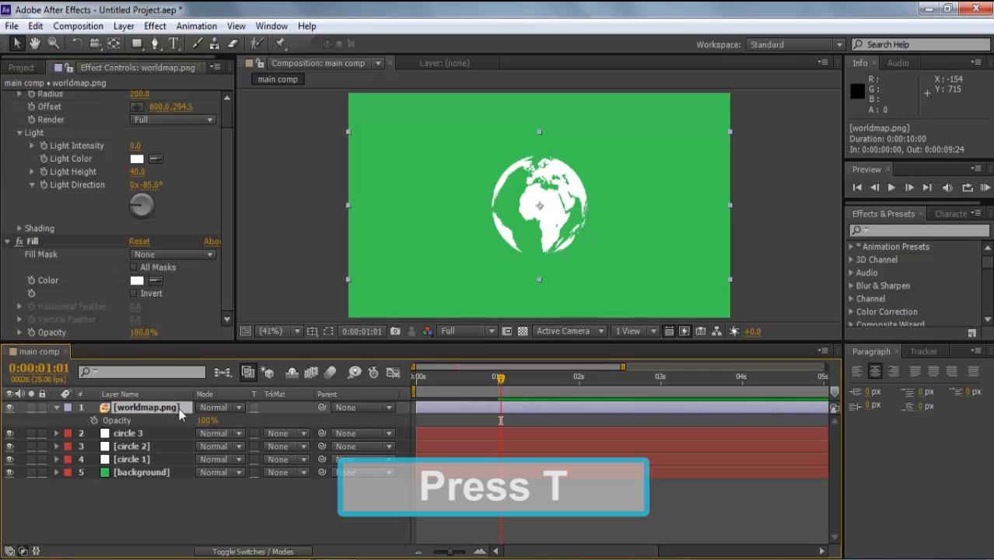
{"action": "left_click", "coordinate": [206, 421]}
{"action": "type", "text": "40"}
{"action": "key", "text": "Return"}
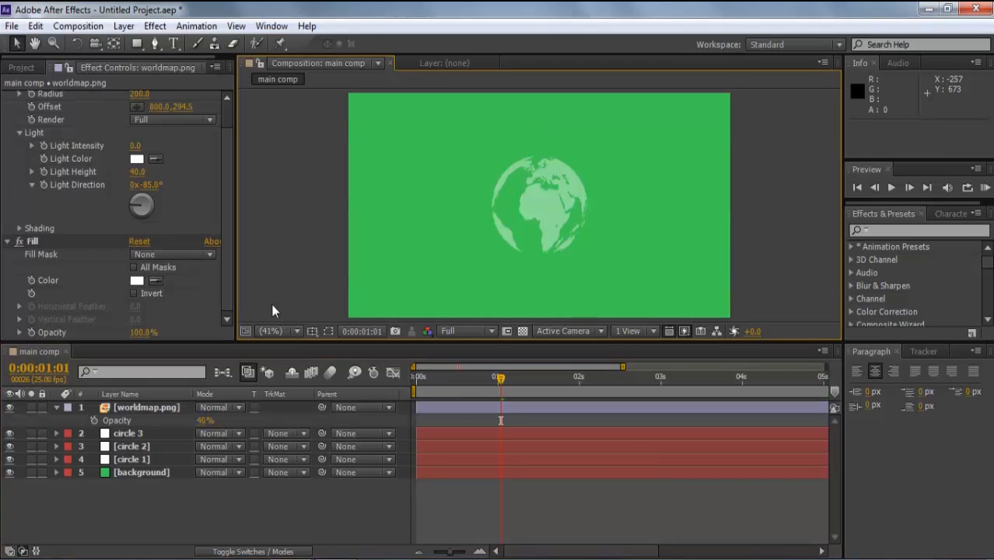
{"action": "left_click", "coordinate": [171, 408]}
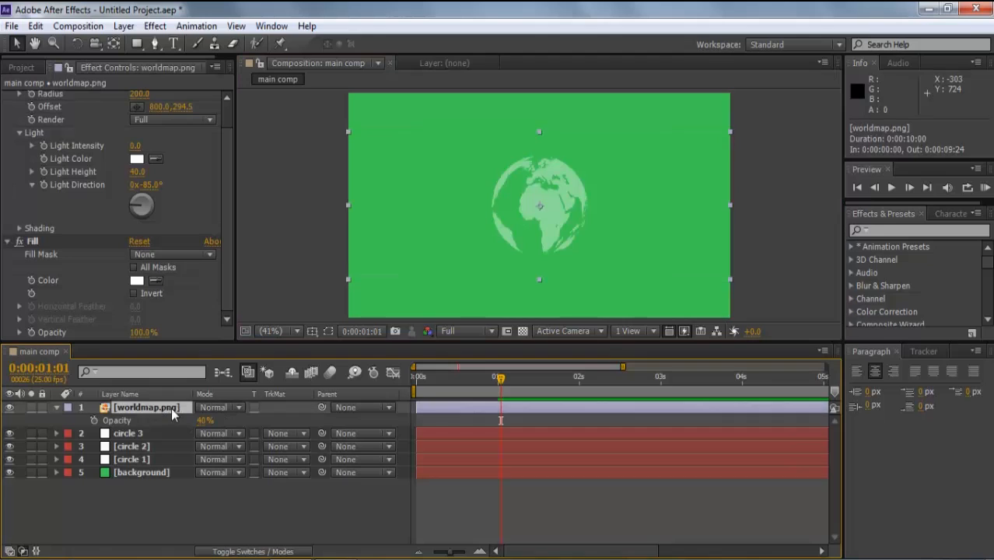
- Keyframe the globe's Scale from 0% to 121% and apply easy ease to both keys
{"action": "key", "text": "s"}
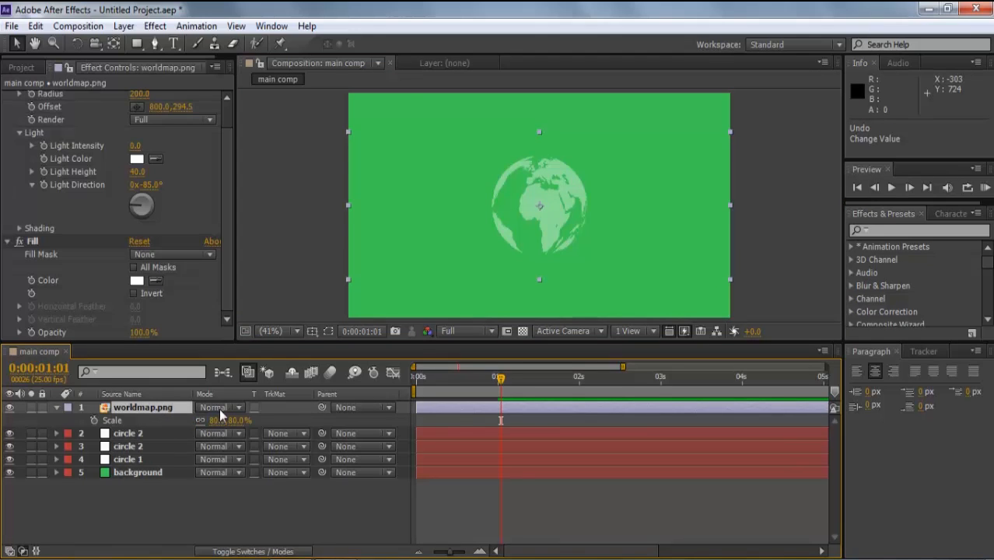
{"action": "left_click", "coordinate": [93, 420]}
{"action": "left_click", "coordinate": [218, 421]}
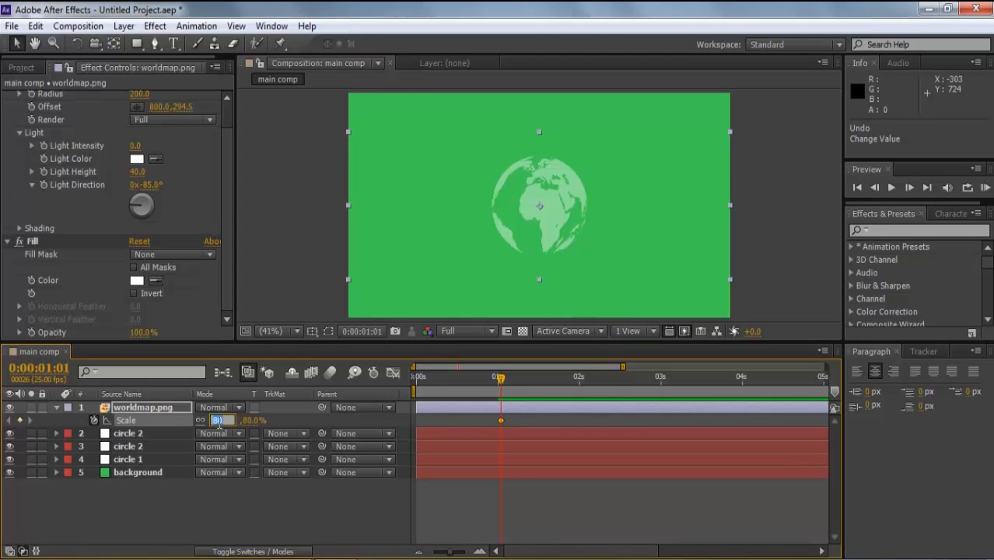
{"action": "type", "text": "0"}
{"action": "key", "text": "Return"}
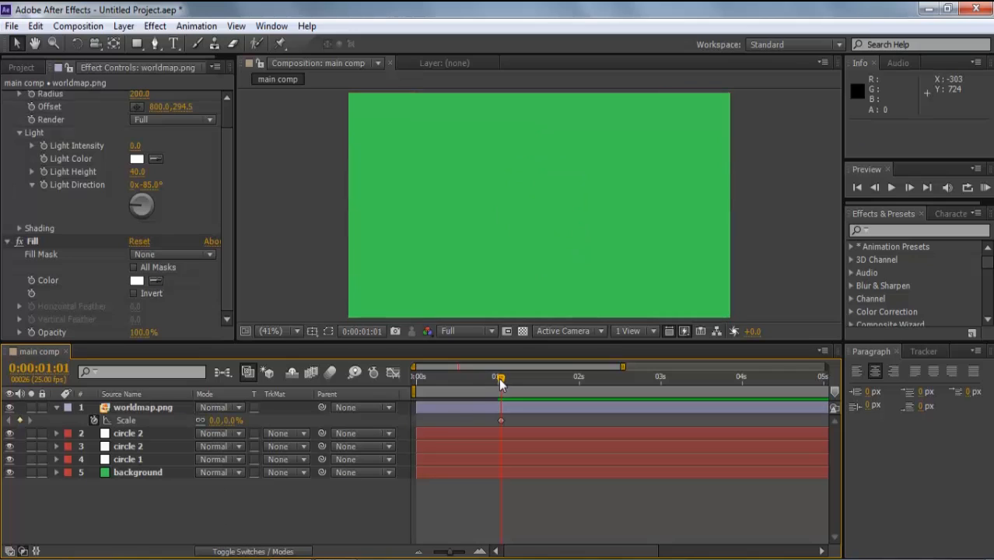
{"action": "left_click", "coordinate": [543, 394]}
{"action": "left_click_drag", "start_coordinate": [221, 420], "coordinate": [299, 398]}
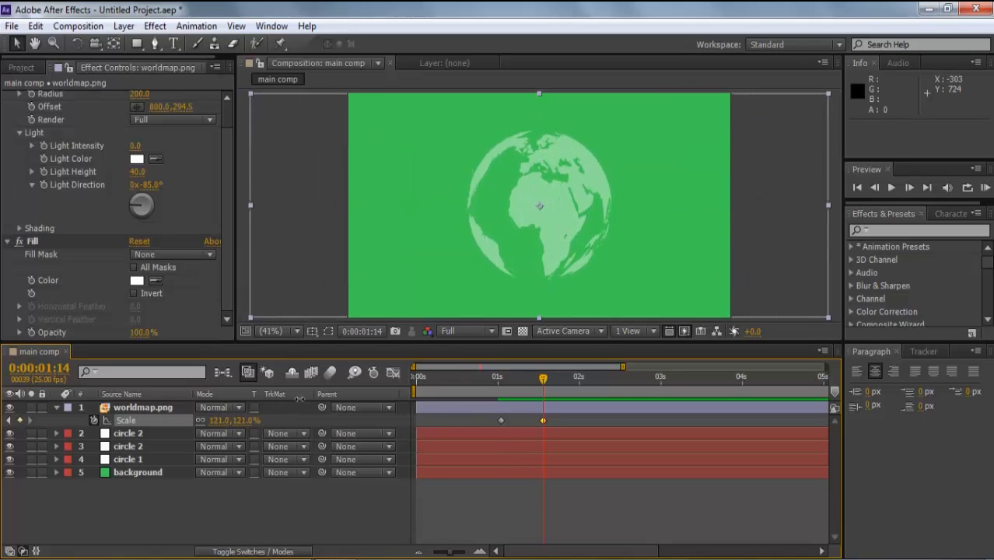
{"action": "left_click_drag", "start_coordinate": [543, 379], "coordinate": [569, 380]}
{"action": "mouse_move", "coordinate": [556, 413]}
{"action": "left_mouse_down"}
{"action": "mouse_move", "coordinate": [522, 438]}
{"action": "mouse_move", "coordinate": [480, 426]}
{"action": "left_mouse_up"}
{"action": "key", "text": "F9"}
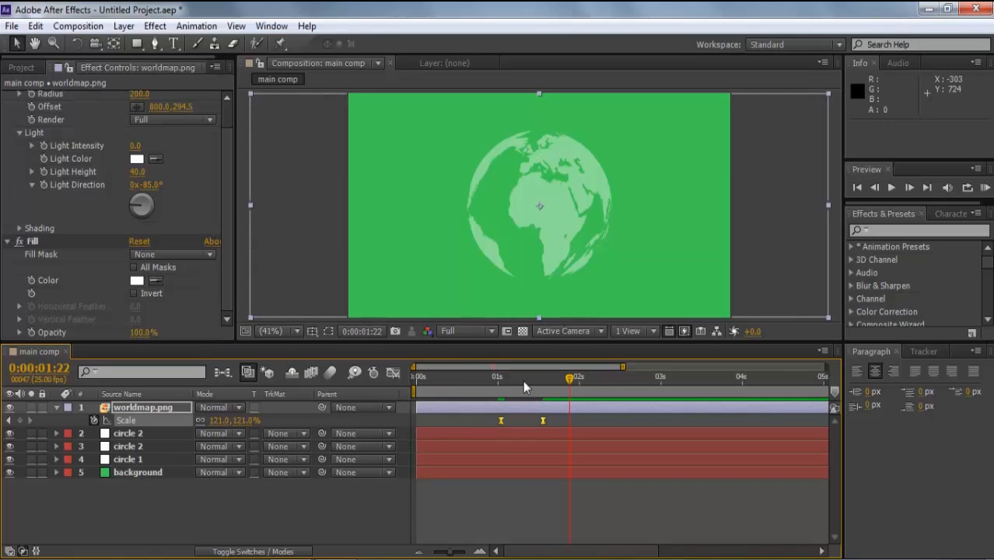
- Preview the globe's pop-in and shift both Scale keyframes two frames earlier
{"action": "left_click_drag", "start_coordinate": [568, 381], "coordinate": [433, 432]}
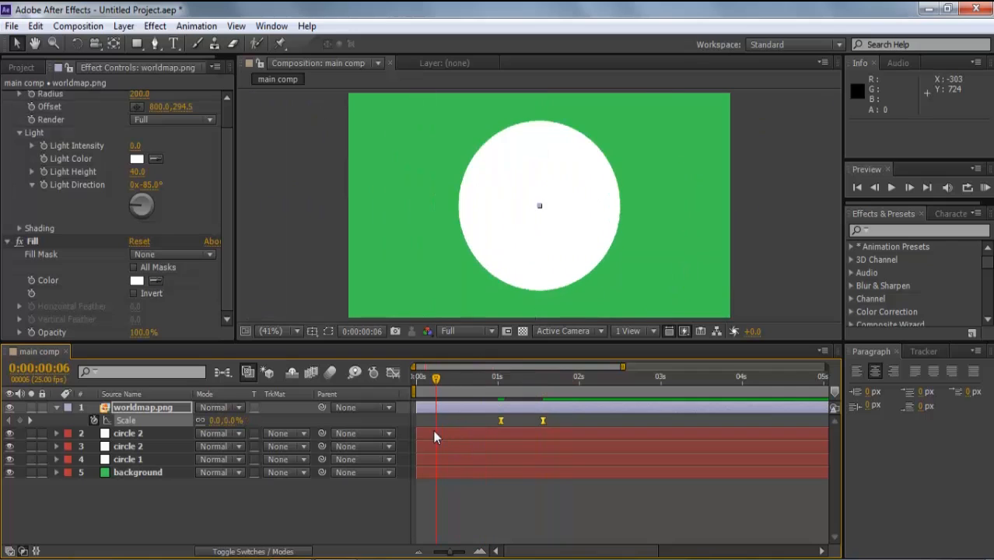
{"action": "key", "text": "space"}
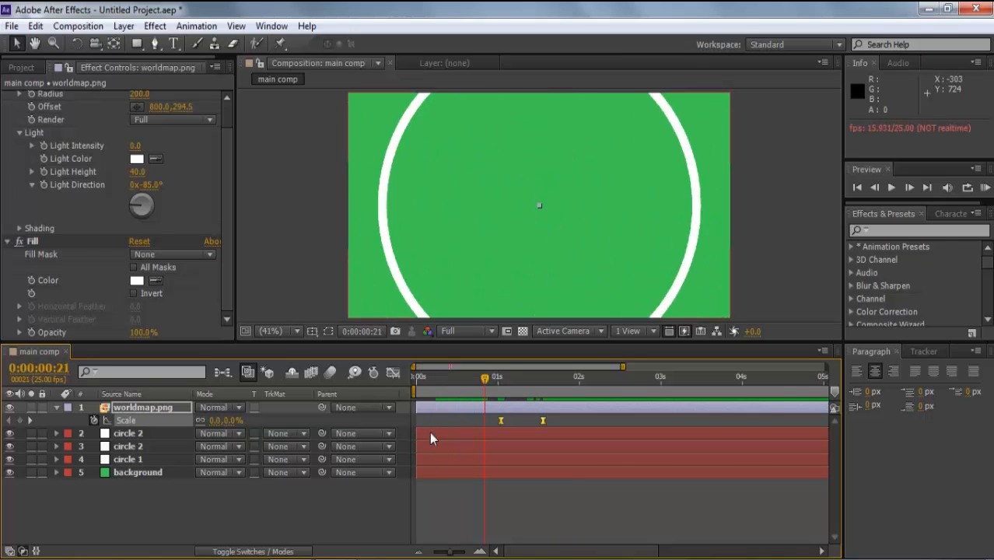
{"action": "key", "text": "Page_Up"}
{"action": "key", "text": "Page_Up"}
{"action": "left_click_drag", "start_coordinate": [562, 415], "coordinate": [495, 426]}
{"action": "key", "text": "alt+Left"}
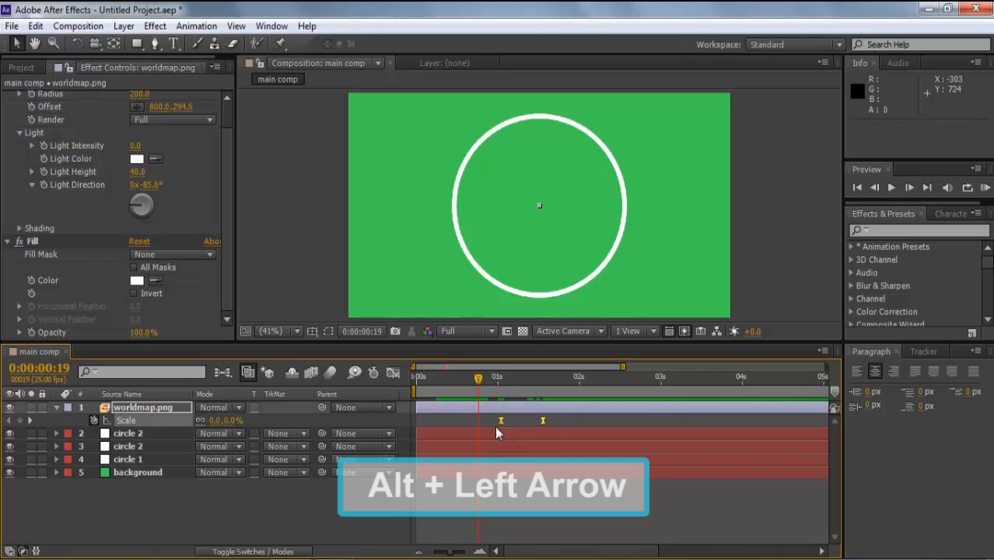
{"action": "key", "text": "alt+Left"}
{"action": "key", "text": "alt+Left"}
{"action": "key", "text": "alt+Left"}
{"action": "key", "text": "alt+Left"}
{"action": "key", "text": "alt+Left"}
{"action": "key", "text": "alt+Left"}
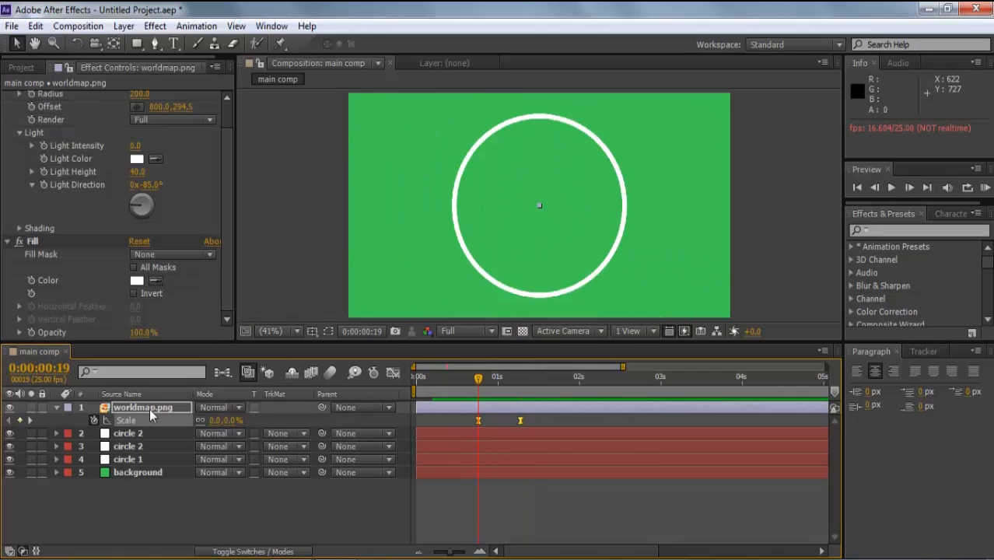
{"action": "left_click", "coordinate": [150, 408]}
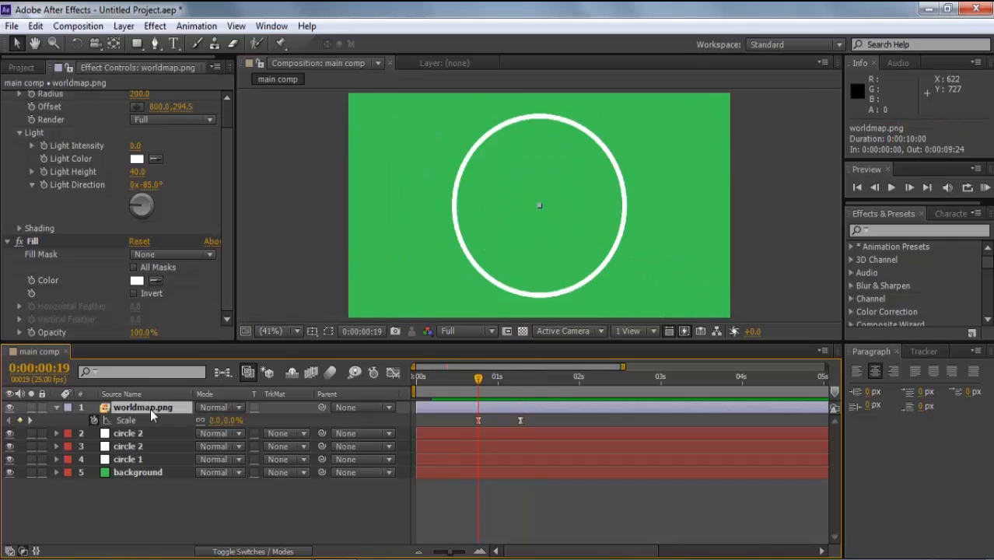
- Keyframe CC Sphere Rotation Y from 0° to 273° at 4 seconds
{"action": "left_click_drag", "start_coordinate": [229, 201], "coordinate": [223, 106]}
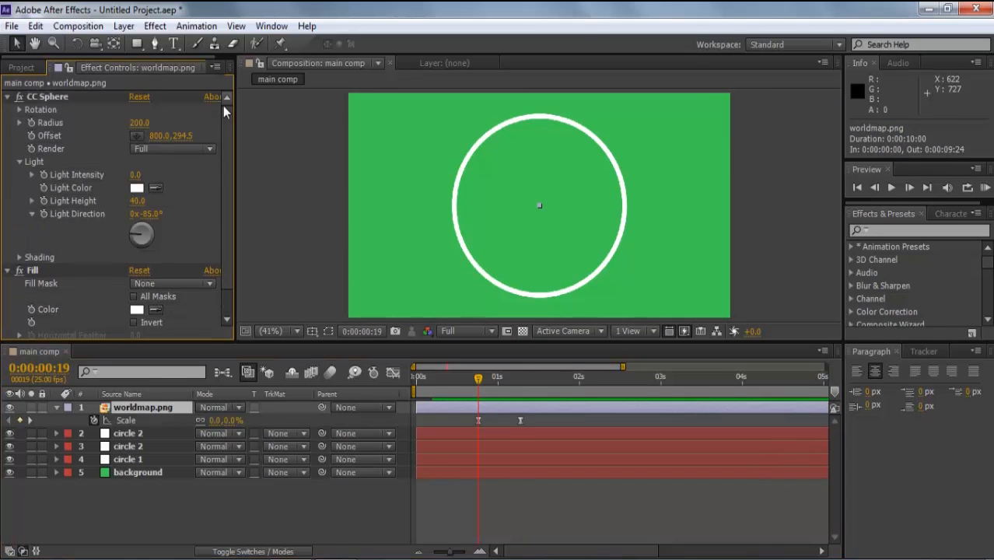
{"action": "left_click", "coordinate": [21, 110]}
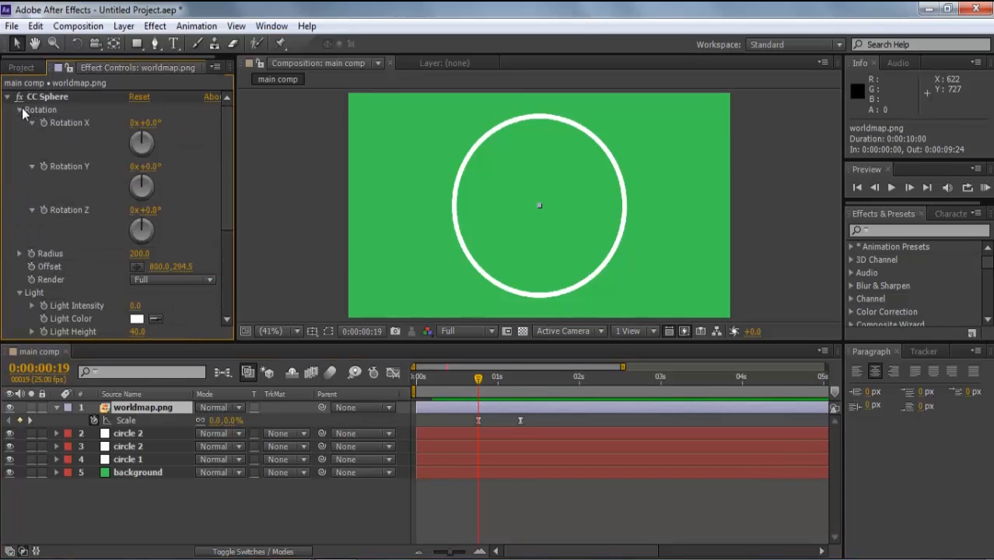
{"action": "left_click", "coordinate": [43, 166]}
{"action": "left_click_drag", "start_coordinate": [483, 376], "coordinate": [543, 377]}
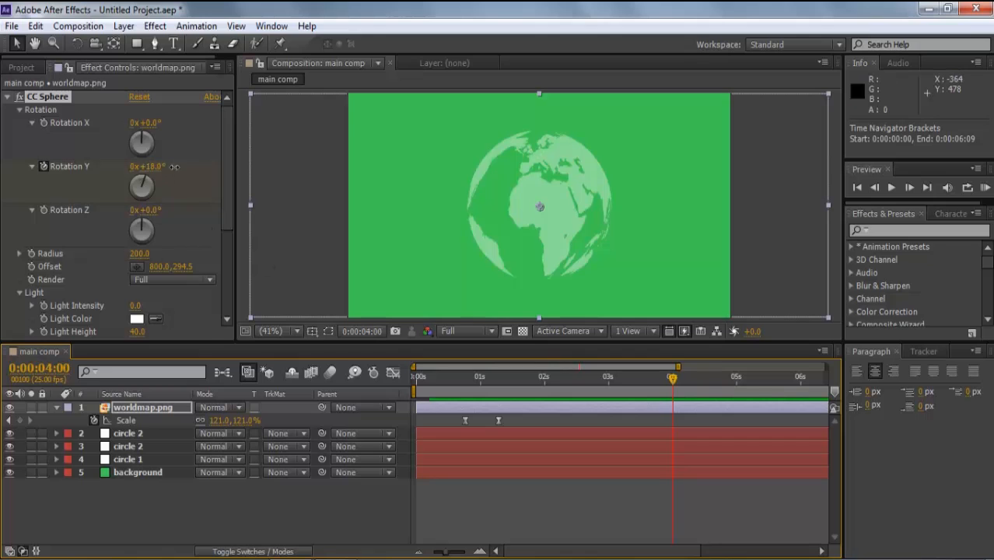
{"action": "left_click_drag", "start_coordinate": [174, 167], "coordinate": [361, 181]}
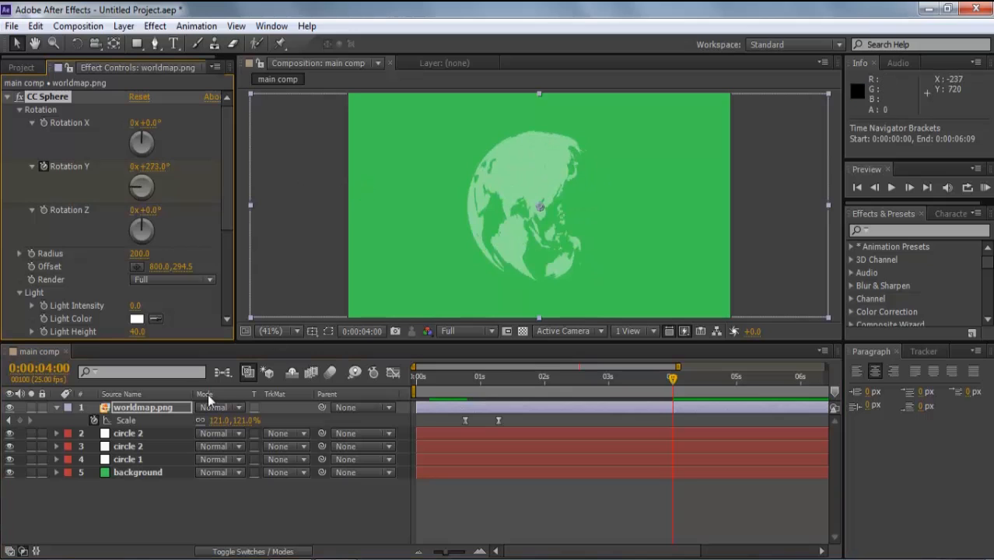
- Reveal the globe layer's animated properties with U and select both Rotation Y keyframes
{"action": "left_click", "coordinate": [163, 412]}
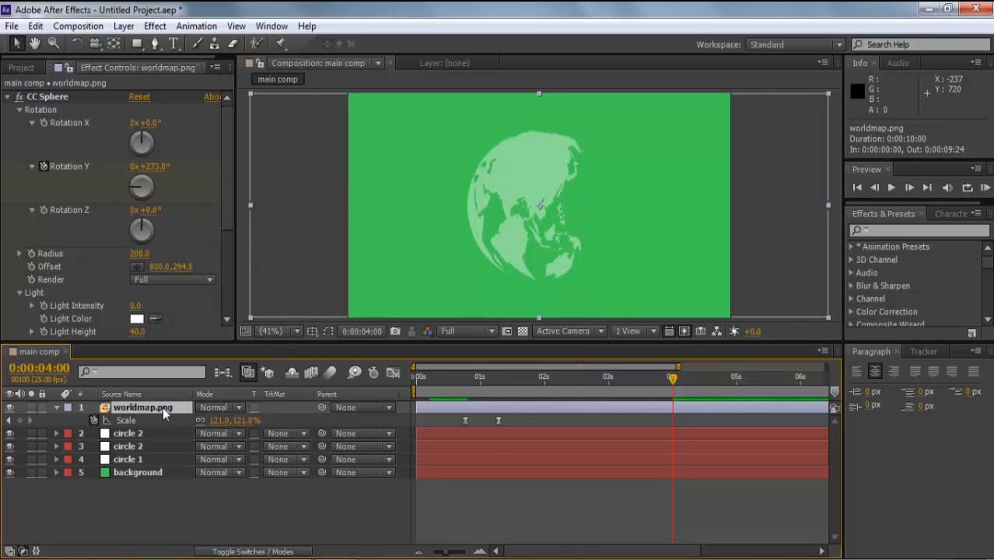
{"action": "key", "text": "u"}
{"action": "left_click_drag", "start_coordinate": [657, 380], "coordinate": [465, 379]}
{"action": "left_click_drag", "start_coordinate": [689, 425], "coordinate": [454, 436]}
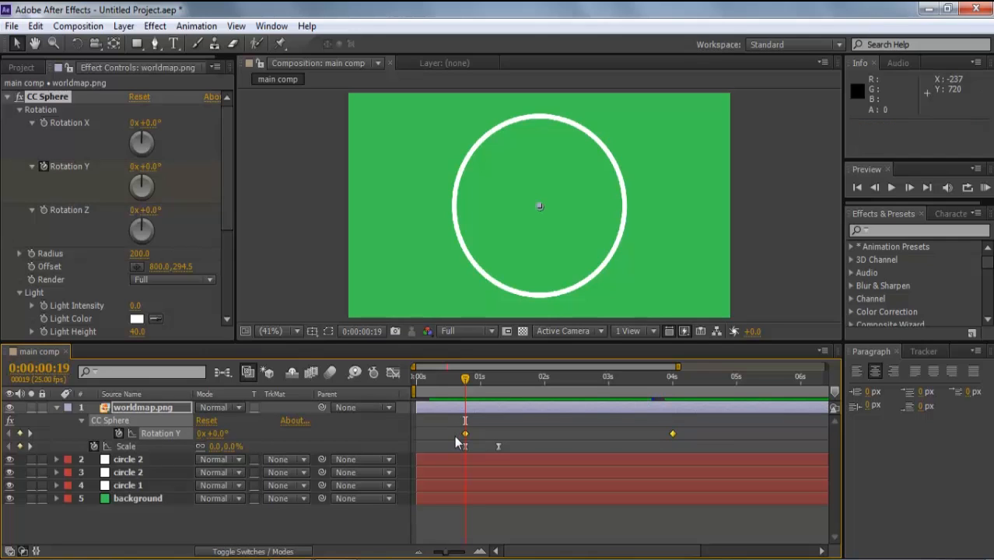
{"action": "left_click", "coordinate": [587, 433]}
{"action": "key", "text": "k"}
{"action": "left_click_drag", "start_coordinate": [675, 433], "coordinate": [452, 438]}
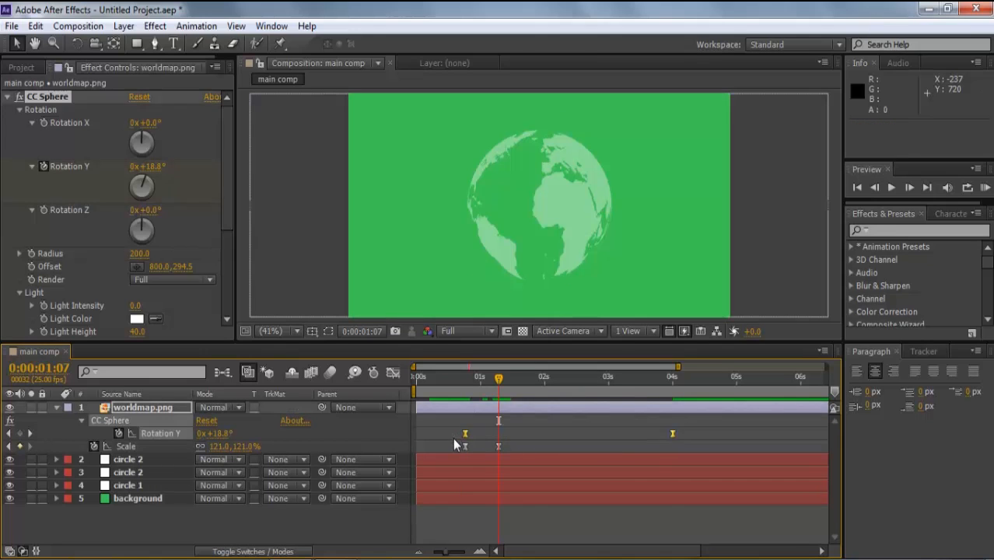
- In the Graph Editor, give the Rotation Y speed curve a sharp fast start and long ease-out
{"action": "left_click", "coordinate": [391, 373]}
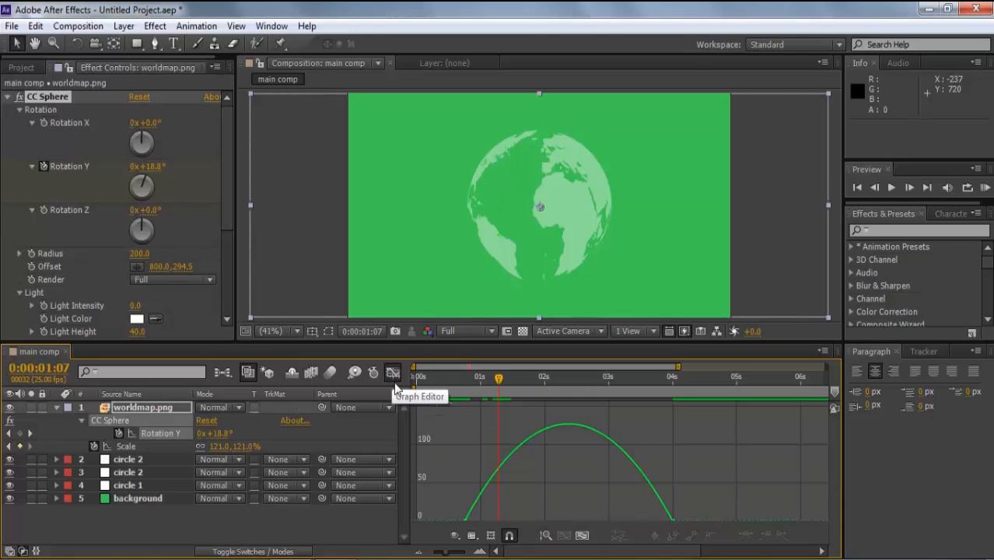
{"action": "left_click", "coordinate": [673, 519]}
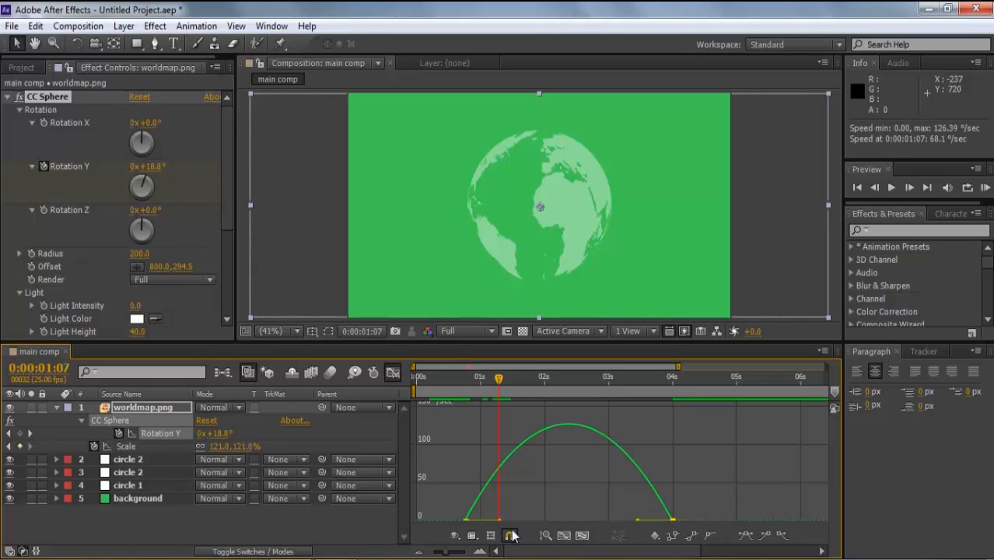
{"action": "left_click", "coordinate": [471, 535]}
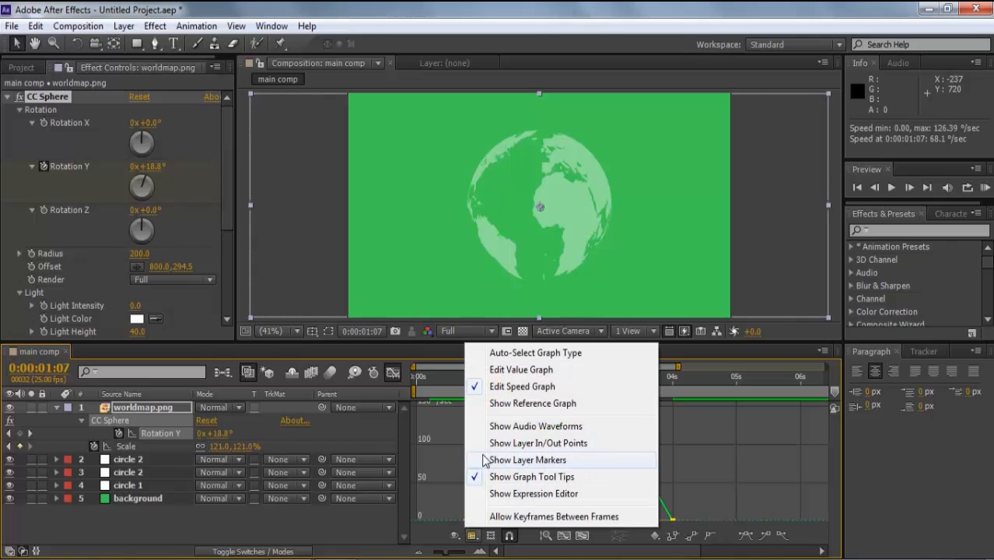
{"action": "left_click", "coordinate": [674, 525]}
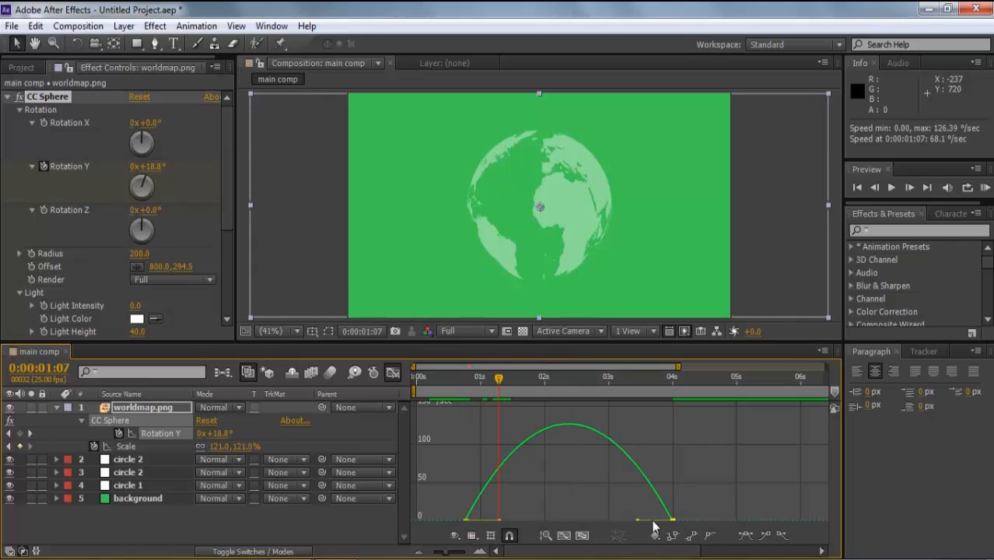
{"action": "left_click_drag", "start_coordinate": [637, 520], "coordinate": [574, 520]}
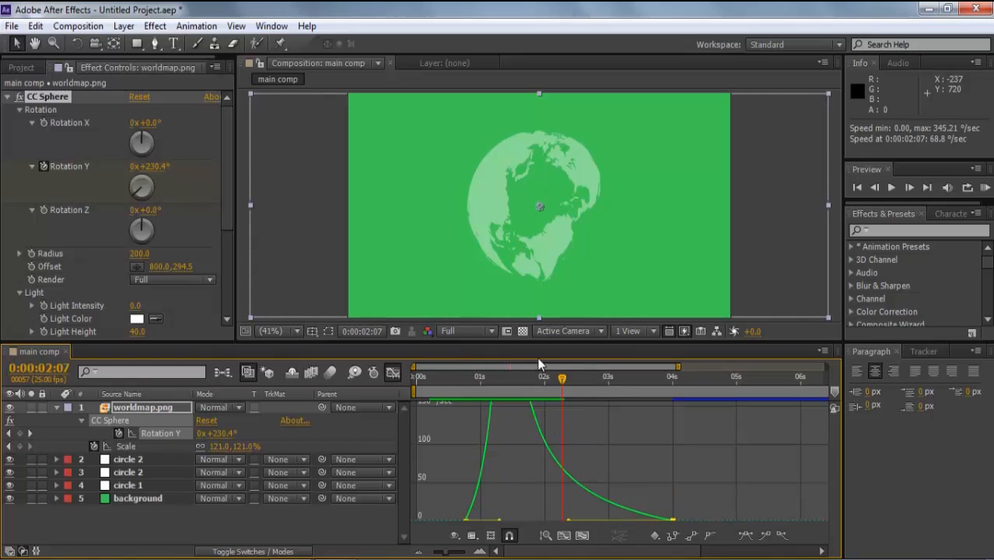
{"action": "left_click_drag", "start_coordinate": [532, 344], "coordinate": [530, 304]}
{"action": "left_click", "coordinate": [581, 535]}
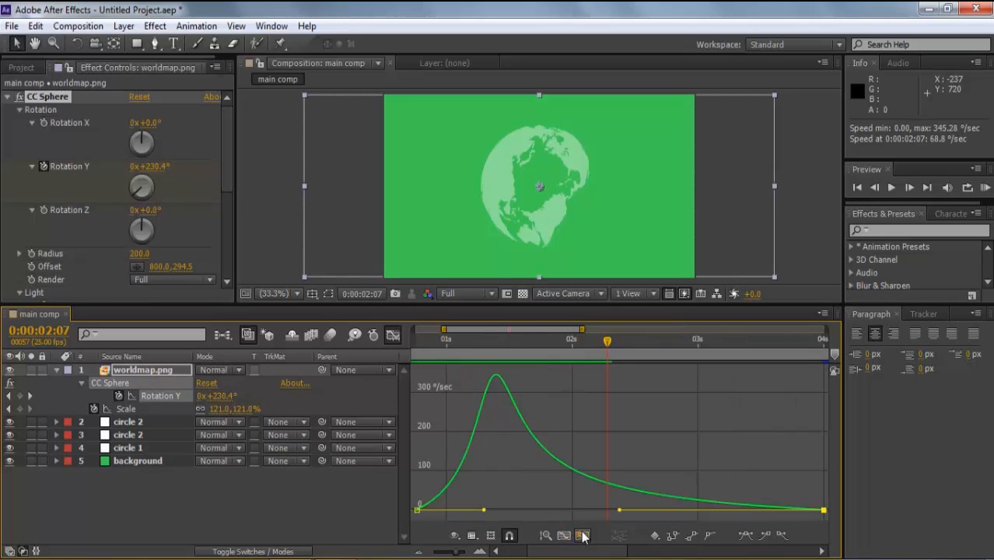
{"action": "left_click_drag", "start_coordinate": [481, 506], "coordinate": [440, 508]}
{"action": "left_click_drag", "start_coordinate": [439, 505], "coordinate": [432, 510]}
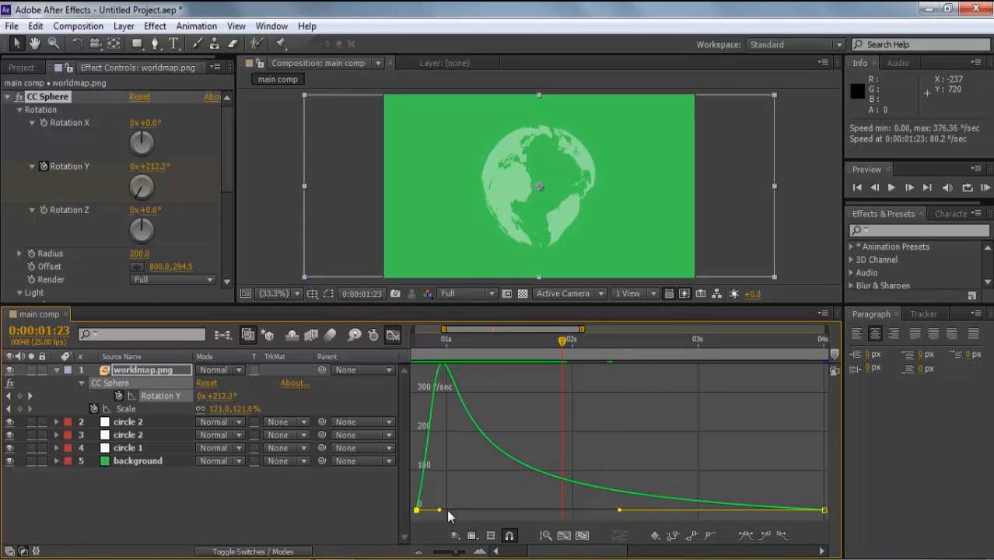
- Preview the spin from the start, then return to the layer bars showing the full 10-second timeline
{"action": "left_click", "coordinate": [416, 343]}
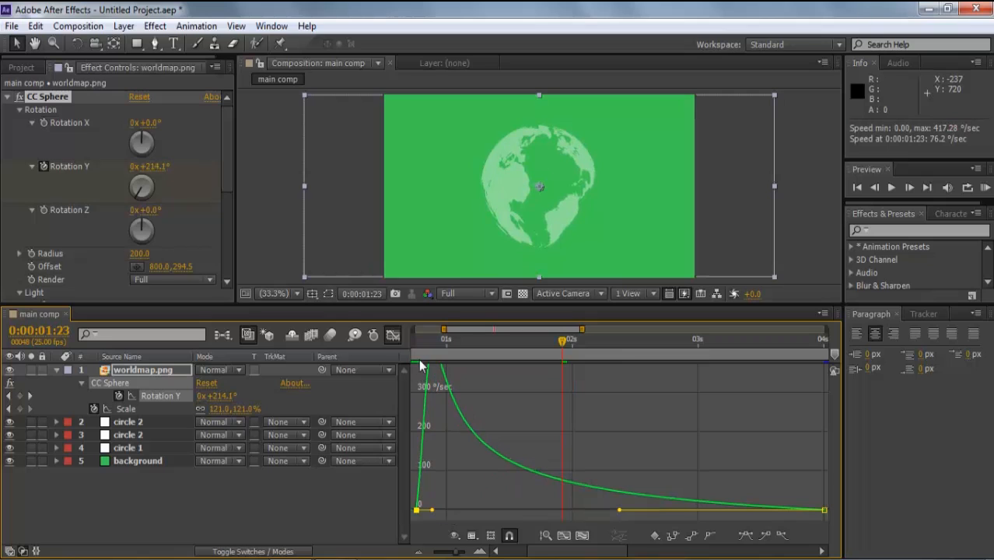
{"action": "key", "text": "space"}
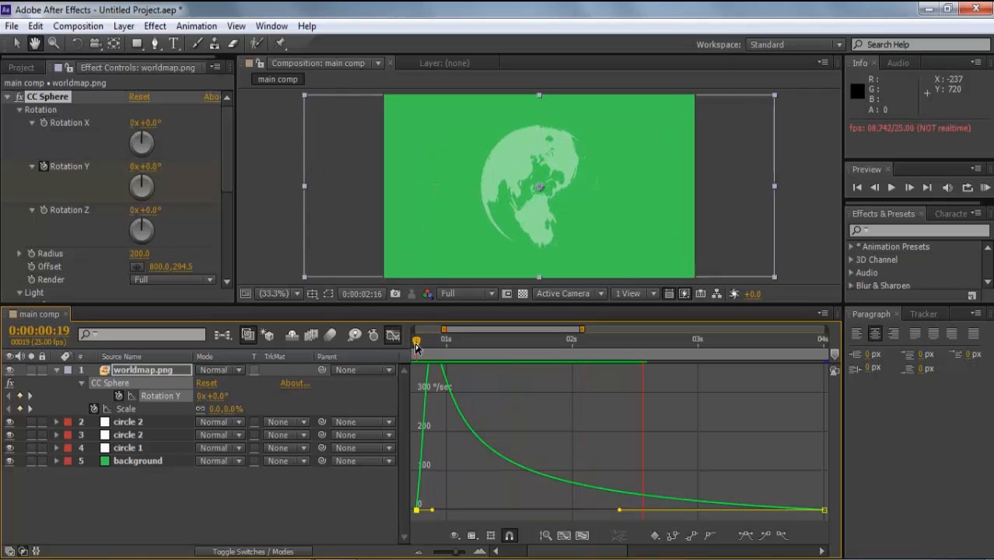
{"action": "key", "text": "space"}
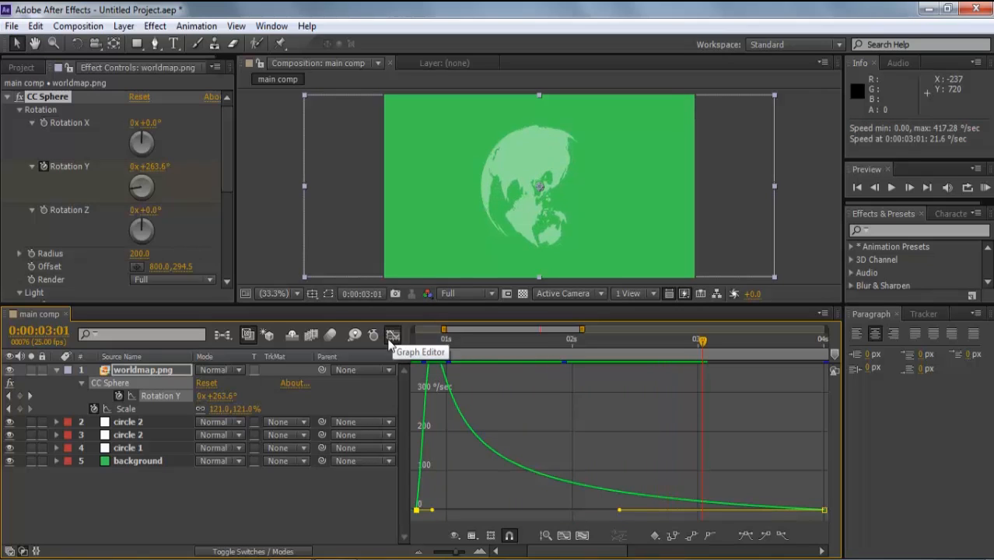
{"action": "left_click", "coordinate": [393, 335]}
{"action": "key", "text": "minus"}
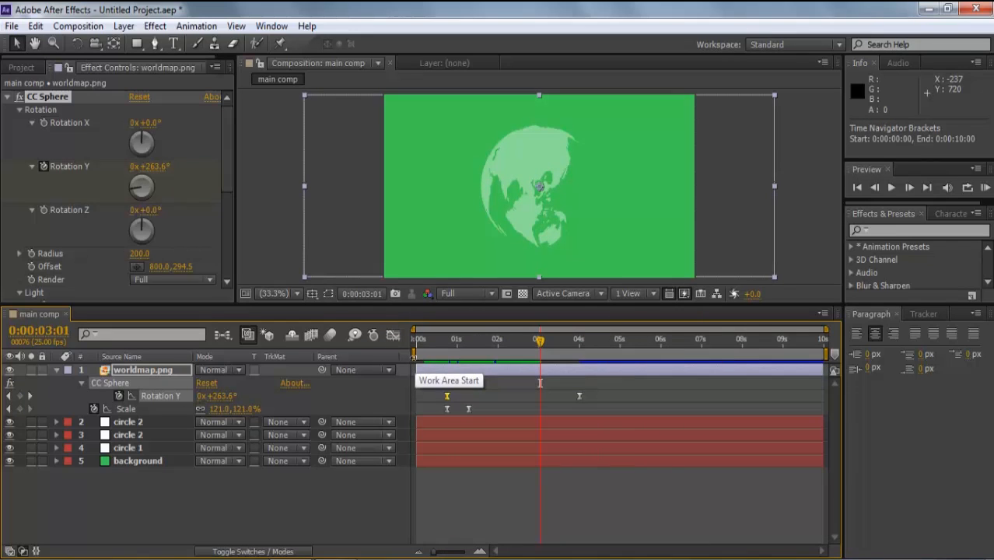
- Move the full-size Scale keyframe later to 0:00:01:17 and preview the globe
{"action": "left_click", "coordinate": [453, 352]}
{"action": "left_click_drag", "start_coordinate": [453, 354], "coordinate": [471, 345]}
{"action": "left_click_drag", "start_coordinate": [468, 408], "coordinate": [489, 413]}
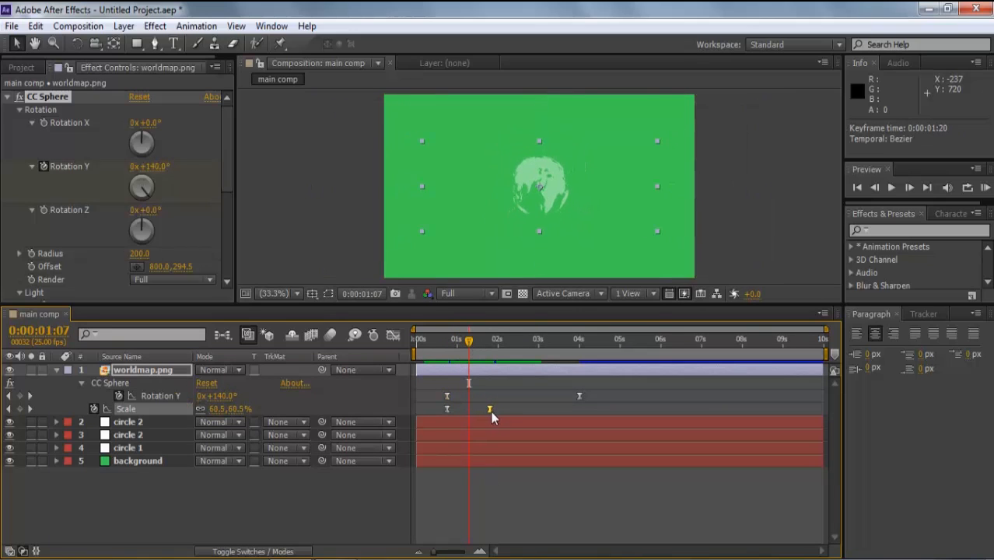
{"action": "left_click_drag", "start_coordinate": [247, 408], "coordinate": [288, 398]}
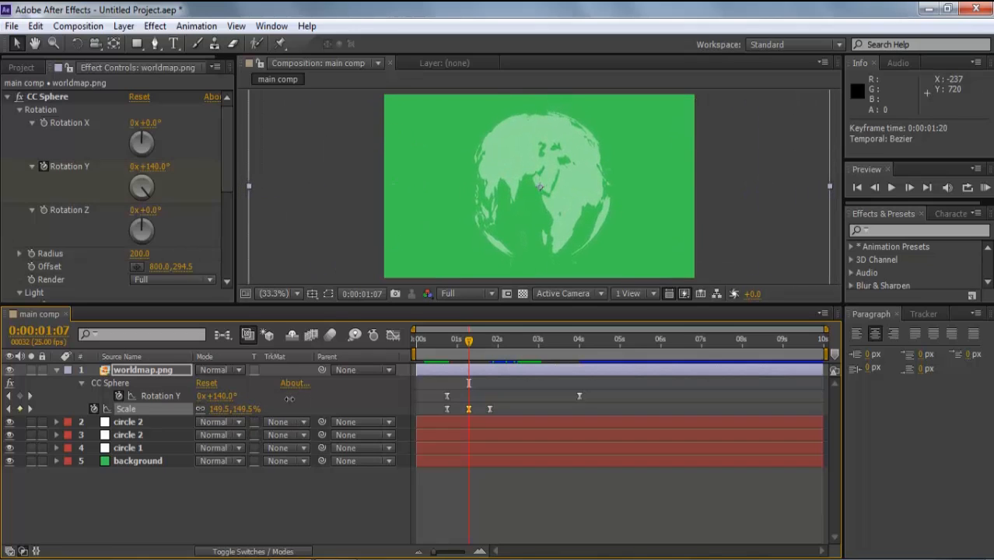
{"action": "left_click_drag", "start_coordinate": [467, 340], "coordinate": [395, 344]}
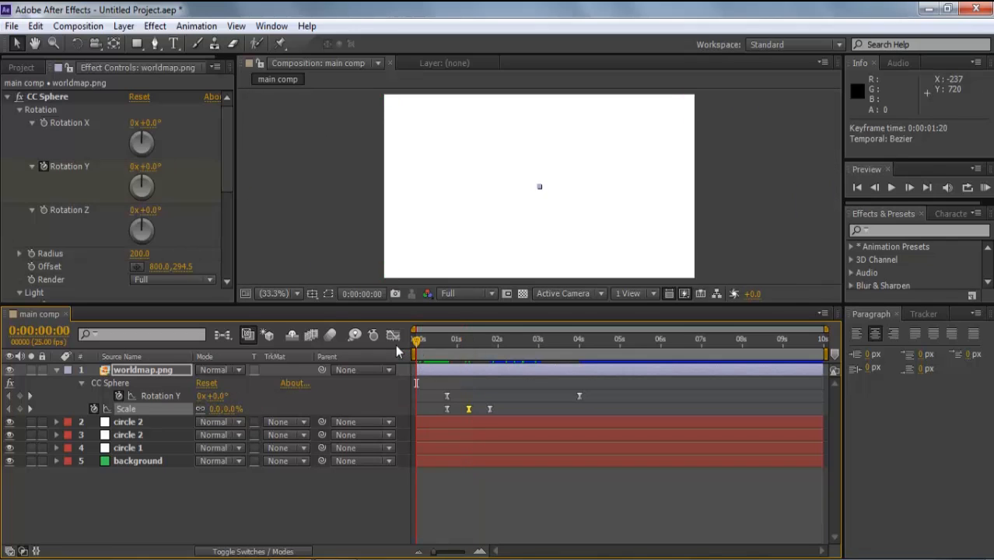
{"action": "key", "text": "space"}
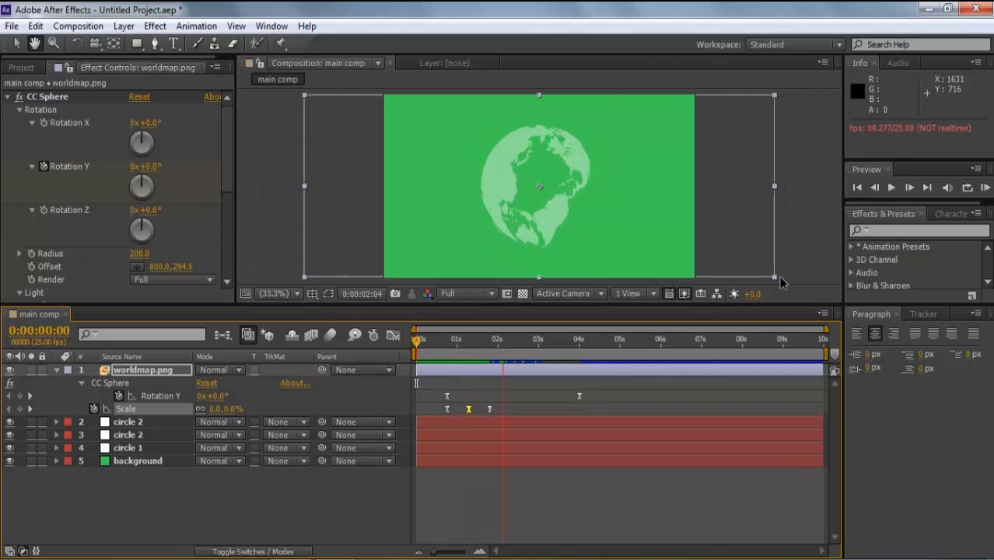
{"action": "key", "text": "space"}
- Set preview resolution to Half, nudge the Rotation Y and Scale keyframes one frame earlier, and RAM preview
{"action": "left_click", "coordinate": [466, 293]}
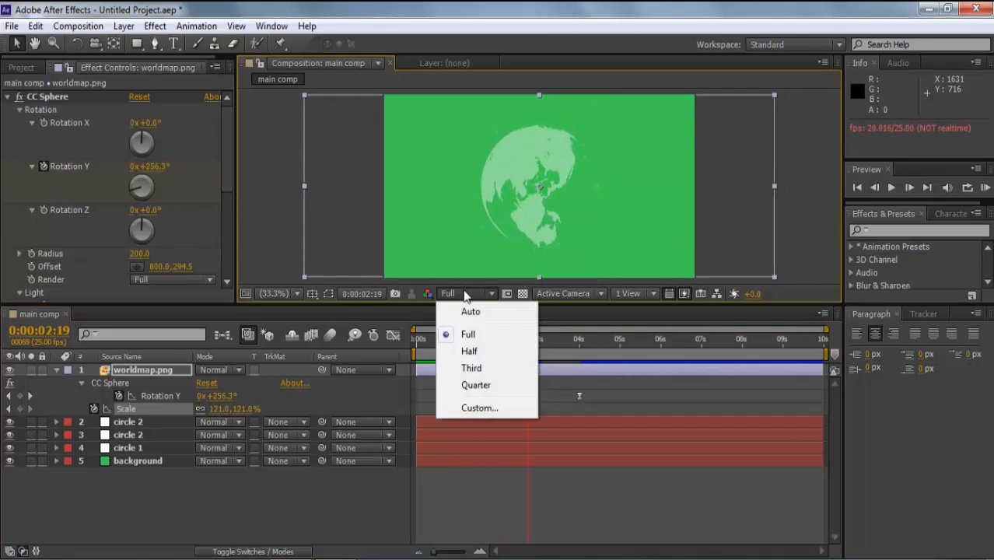
{"action": "left_click", "coordinate": [469, 351]}
{"action": "left_click_drag", "start_coordinate": [595, 386], "coordinate": [437, 408]}
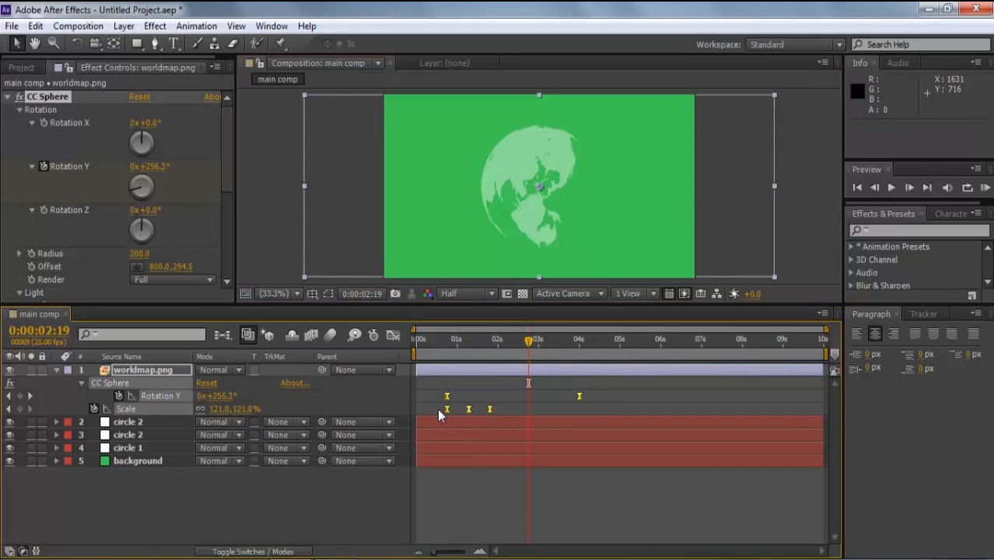
{"action": "key", "text": "alt+Left"}
{"action": "key", "text": "alt+Left"}
{"action": "key", "text": "alt+Left"}
{"action": "key", "text": "alt+Left"}
{"action": "key", "text": "alt+Left"}
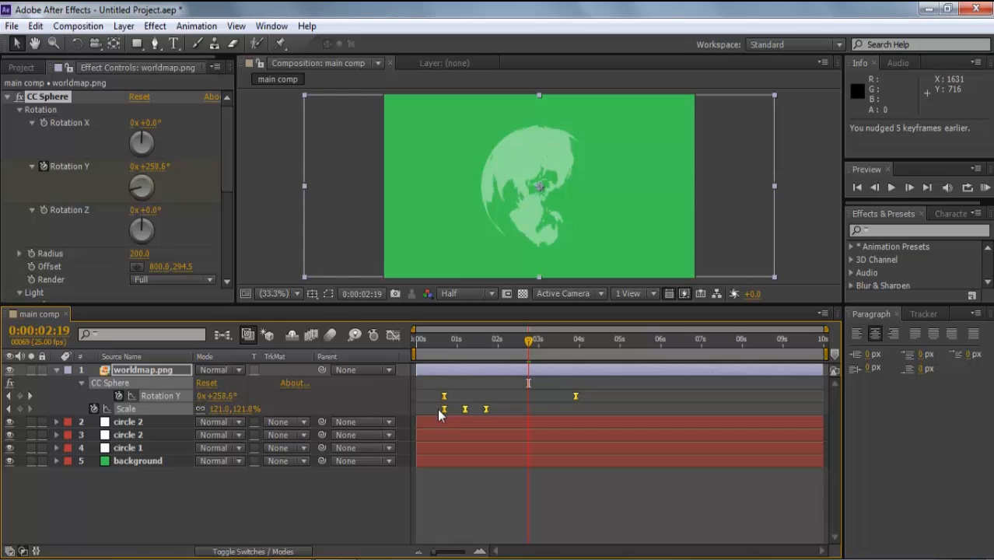
{"action": "left_click", "coordinate": [419, 350]}
{"action": "key", "text": "KP_0"}
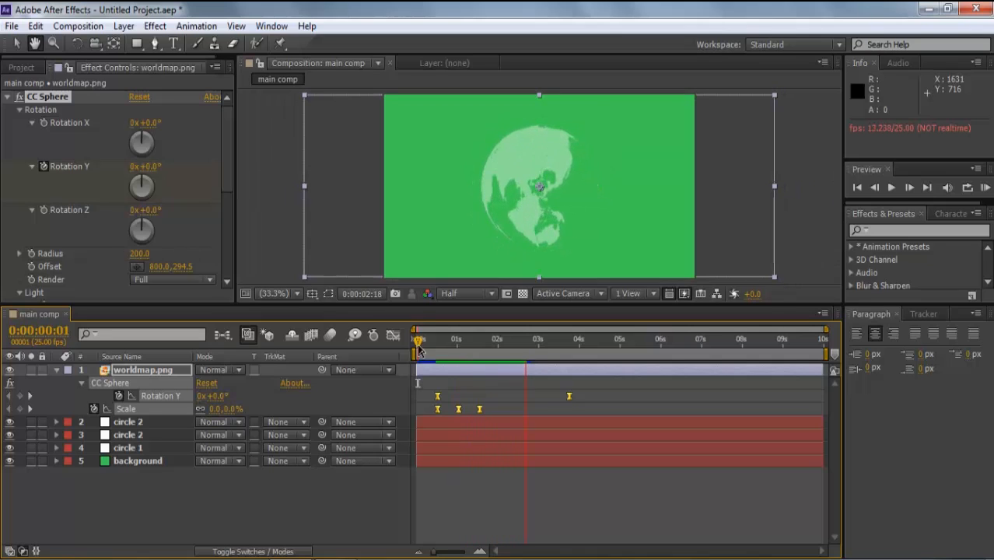
{"action": "left_click", "coordinate": [551, 101]}
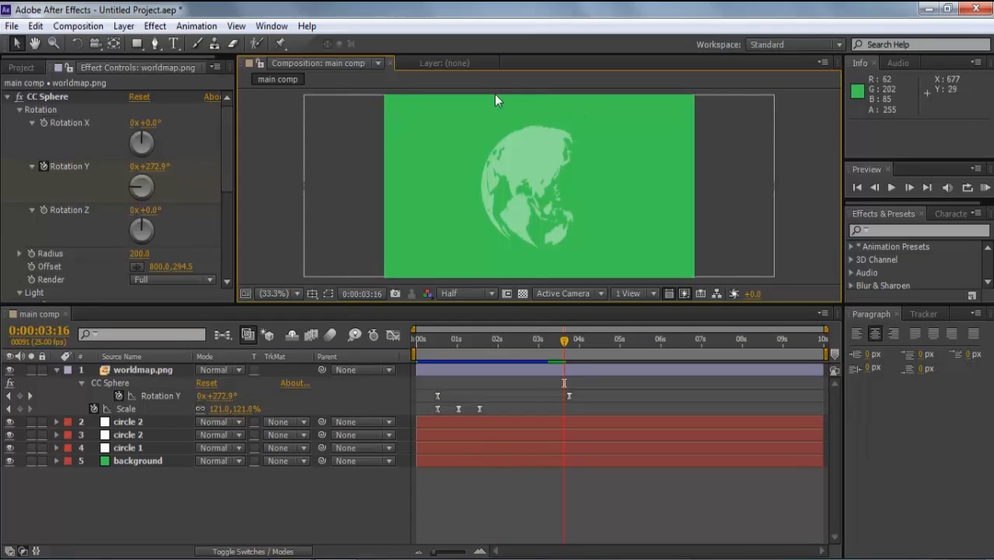
{"action": "mouse_move", "coordinate": [138, 47]}
{"action": "left_mouse_down"}
{"action": "mouse_move", "coordinate": [210, 67]}
{"action": "mouse_move", "coordinate": [197, 77]}
{"action": "left_mouse_up"}
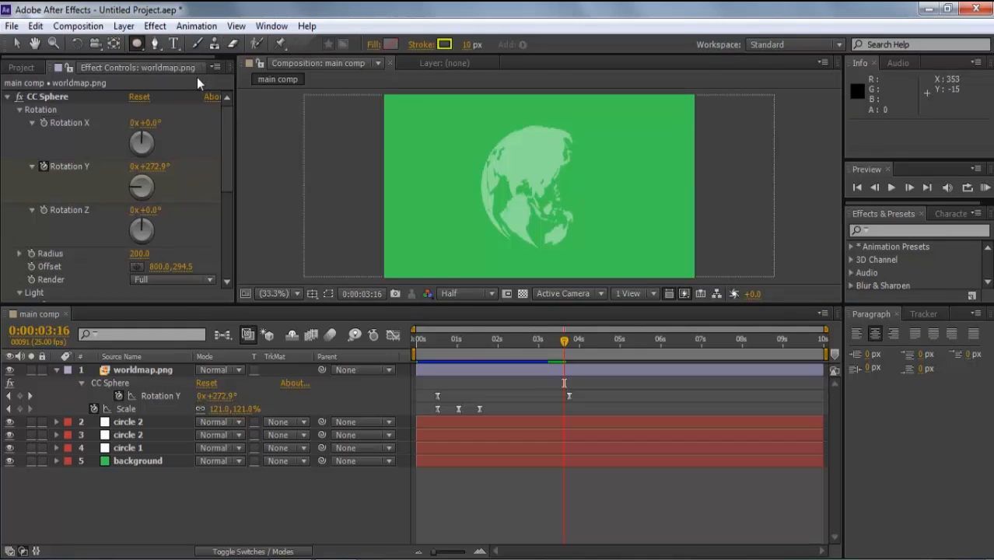
- Draw a circle with no fill and a yellow stroke over the globe
{"action": "left_click", "coordinate": [369, 47]}
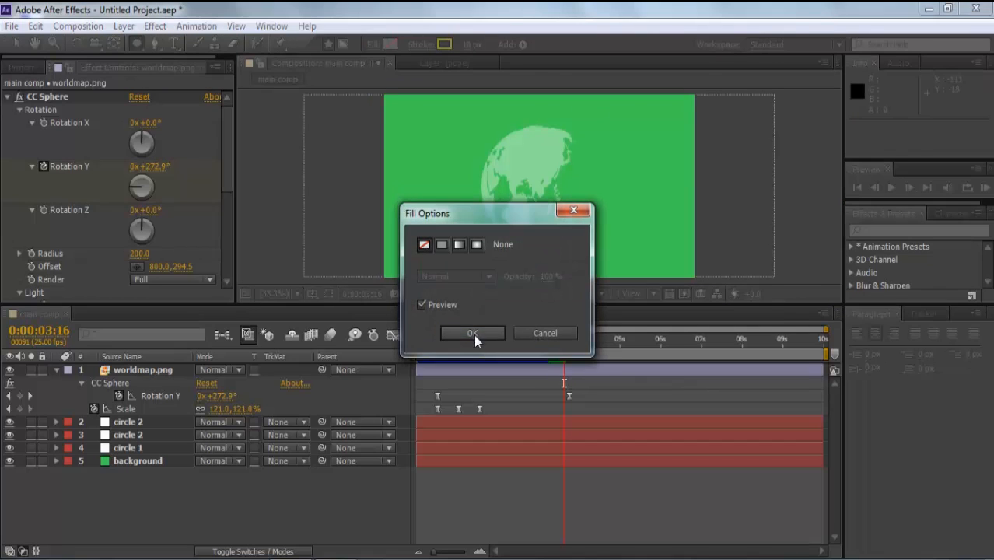
{"action": "left_click", "coordinate": [473, 335]}
{"action": "left_click", "coordinate": [440, 47]}
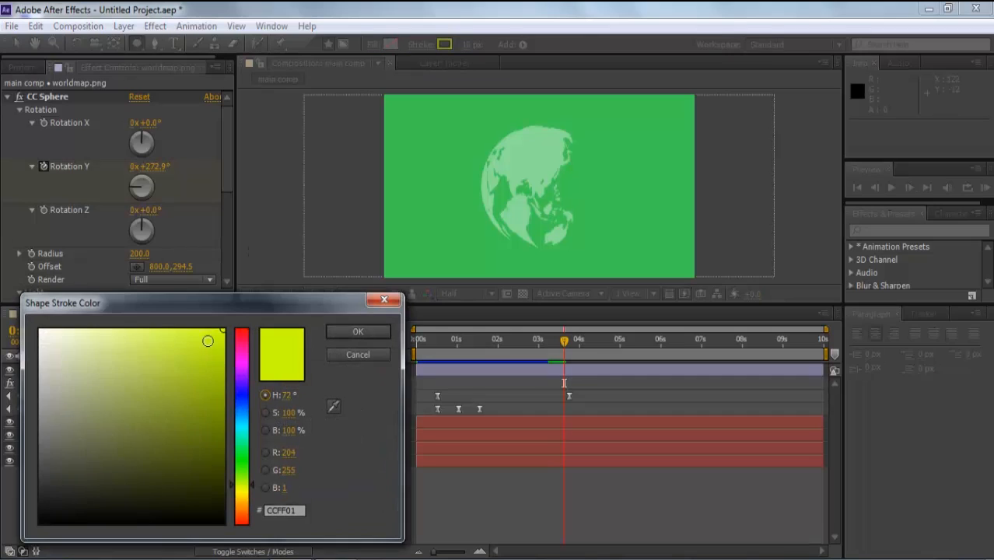
{"action": "left_click", "coordinate": [340, 329]}
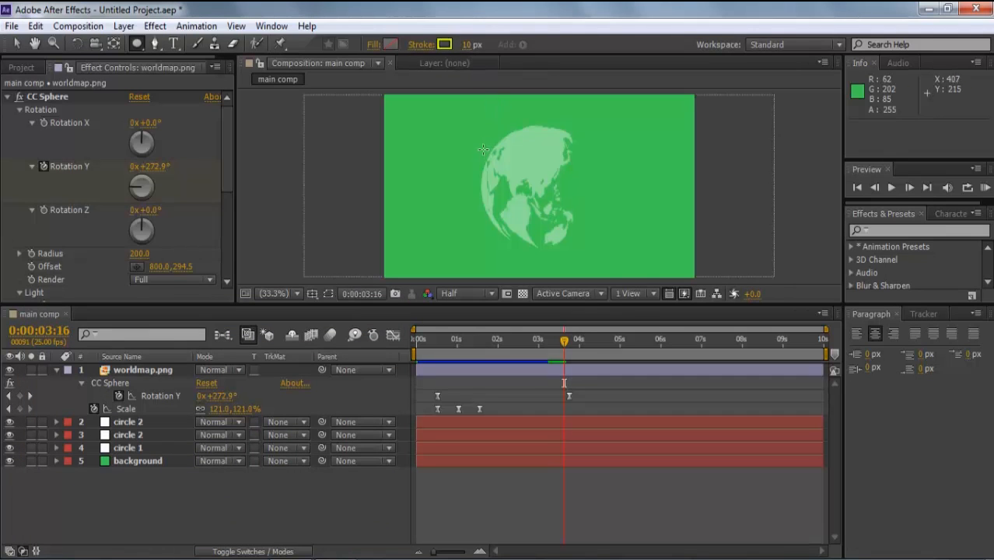
{"action": "left_click_drag", "start_coordinate": [456, 147], "coordinate": [563, 206]}
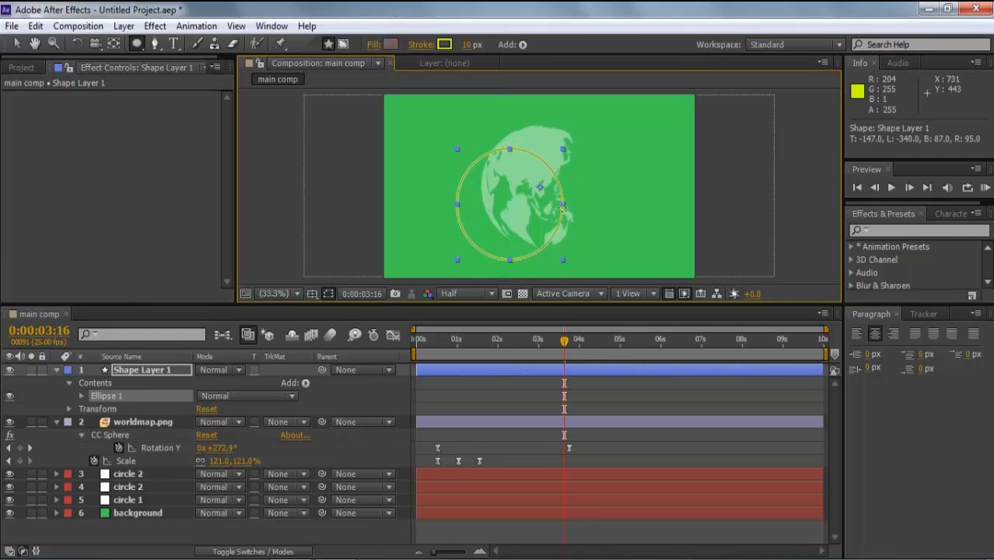
- Move the circle onto the globe and enlarge it to surround it
{"action": "left_click", "coordinate": [112, 44]}
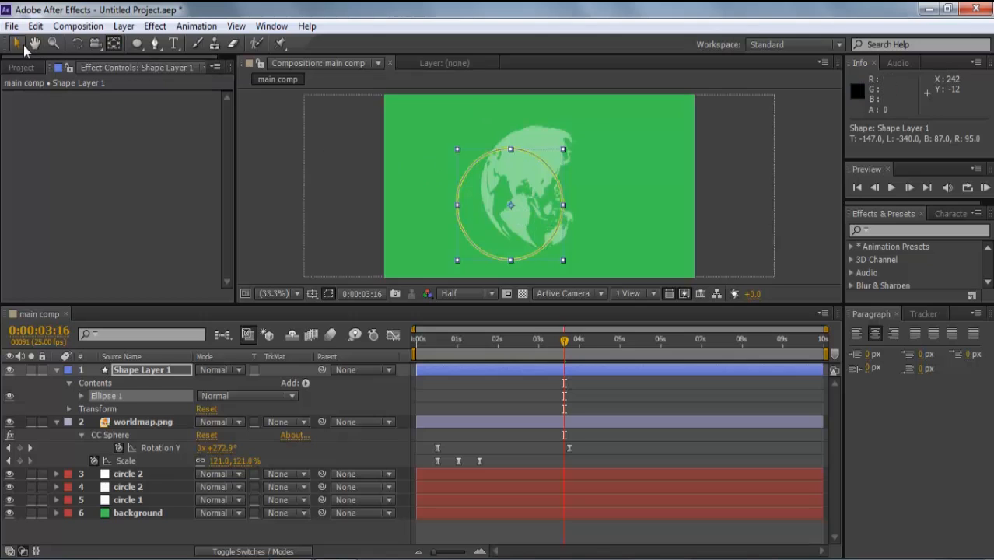
{"action": "key", "text": "v"}
{"action": "left_click_drag", "start_coordinate": [513, 206], "coordinate": [538, 190]}
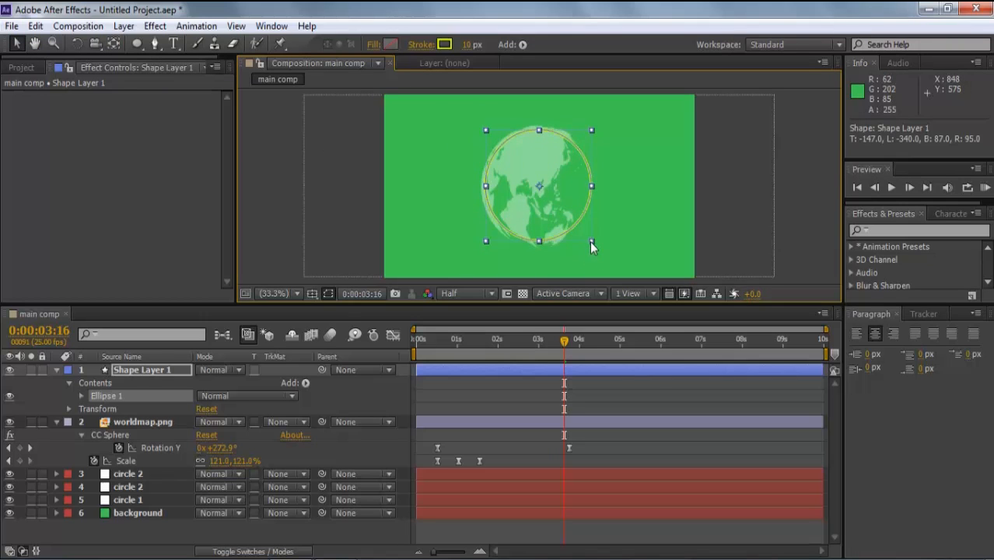
{"action": "left_click_drag", "start_coordinate": [591, 241], "coordinate": [599, 252]}
{"action": "left_click", "coordinate": [786, 249]}
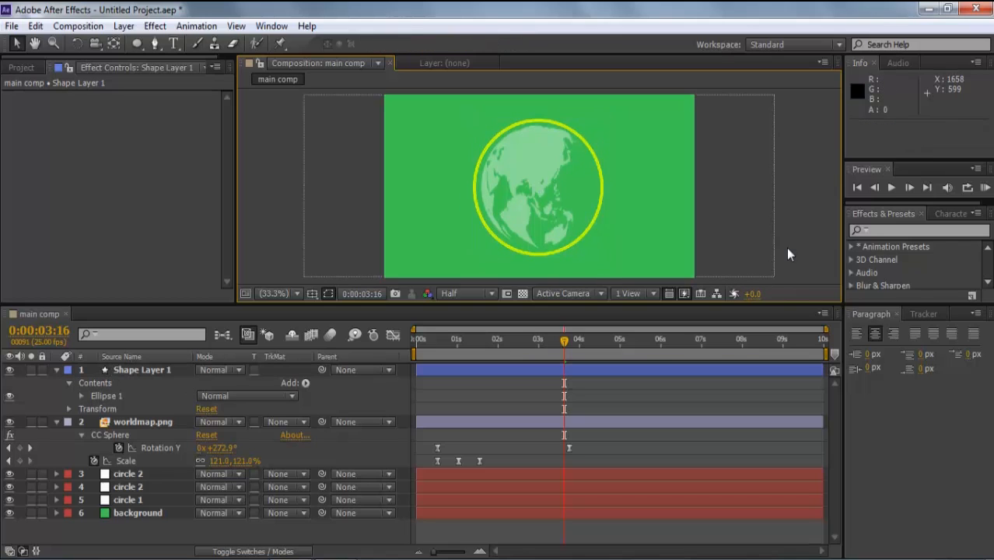
- Nudge the ring pixel by pixel with the arrow keys to centre it on the globe
{"action": "left_click", "coordinate": [594, 214]}
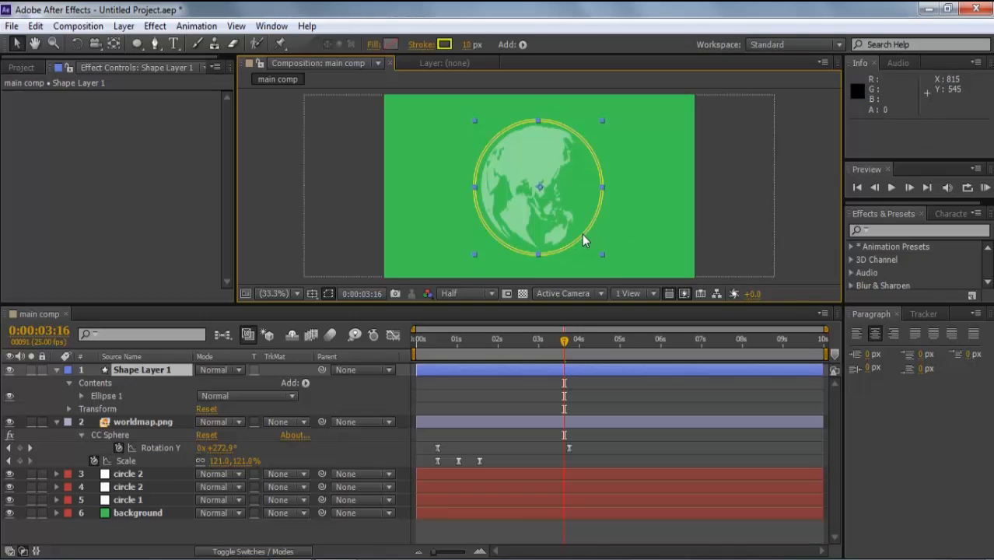
{"action": "key", "text": "Right"}
{"action": "key", "text": "Down"}
{"action": "key", "text": "Up"}
{"action": "key", "text": "Left"}
{"action": "left_click", "coordinate": [795, 243]}
{"action": "left_click", "coordinate": [137, 366]}
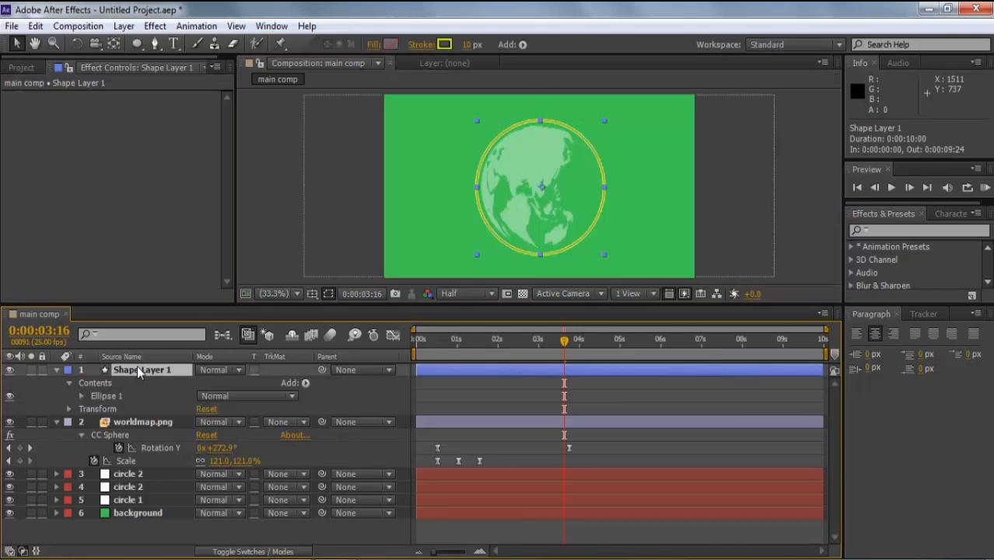
- Give the ring's Stroke 1 dashes with Round Cap ends, Dash 15 and Gap 18
{"action": "left_click", "coordinate": [81, 396]}
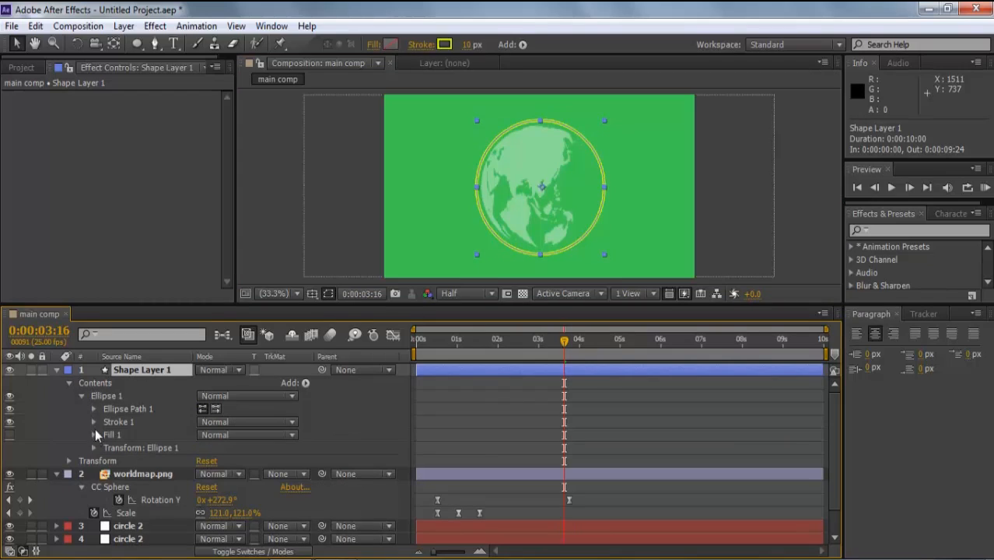
{"action": "left_click", "coordinate": [93, 421]}
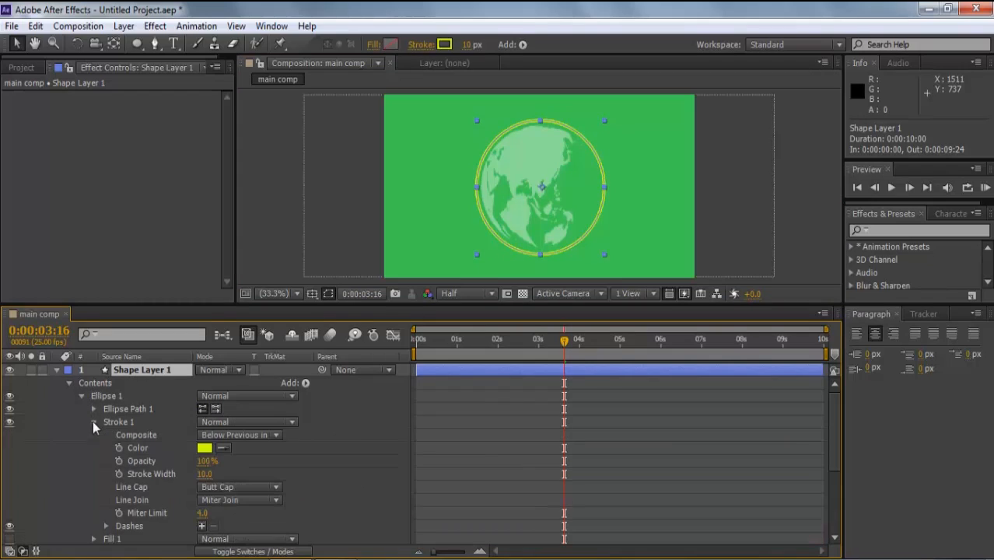
{"action": "left_click", "coordinate": [201, 526]}
{"action": "left_click_drag", "start_coordinate": [200, 528], "coordinate": [206, 520]}
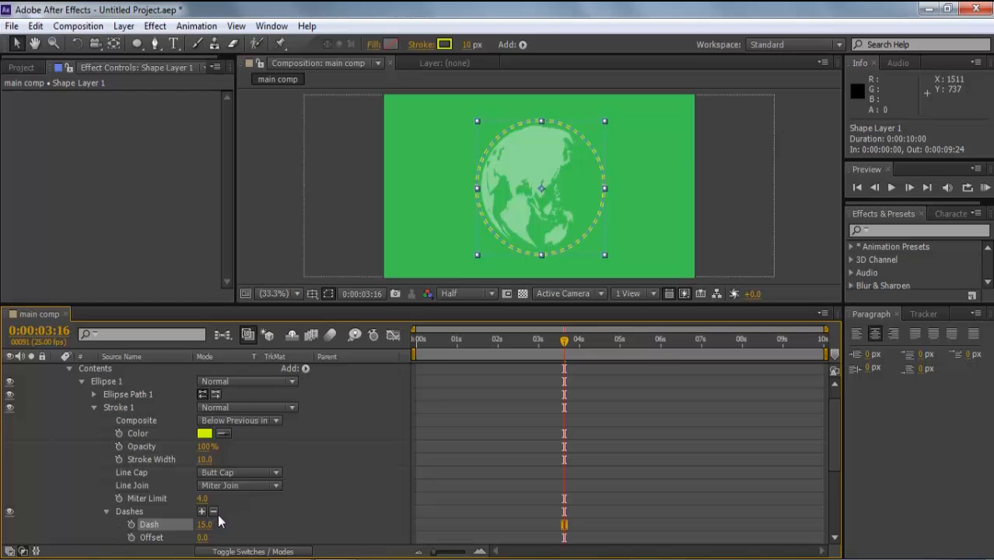
{"action": "left_click", "coordinate": [233, 472]}
{"action": "left_click", "coordinate": [236, 504]}
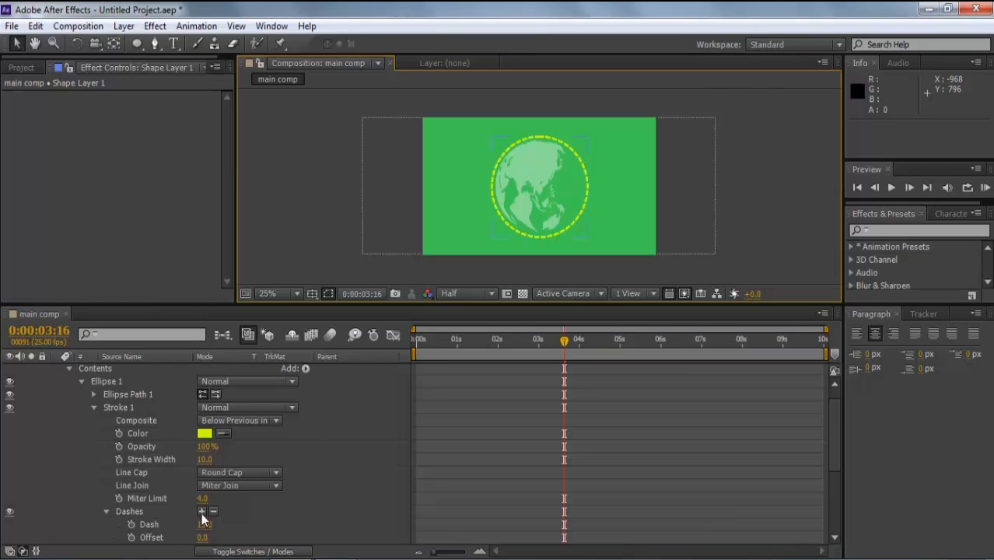
{"action": "left_click", "coordinate": [202, 511]}
{"action": "scroll", "coordinate": [831, 448], "scroll_direction": "down", "scroll_amount": 3}
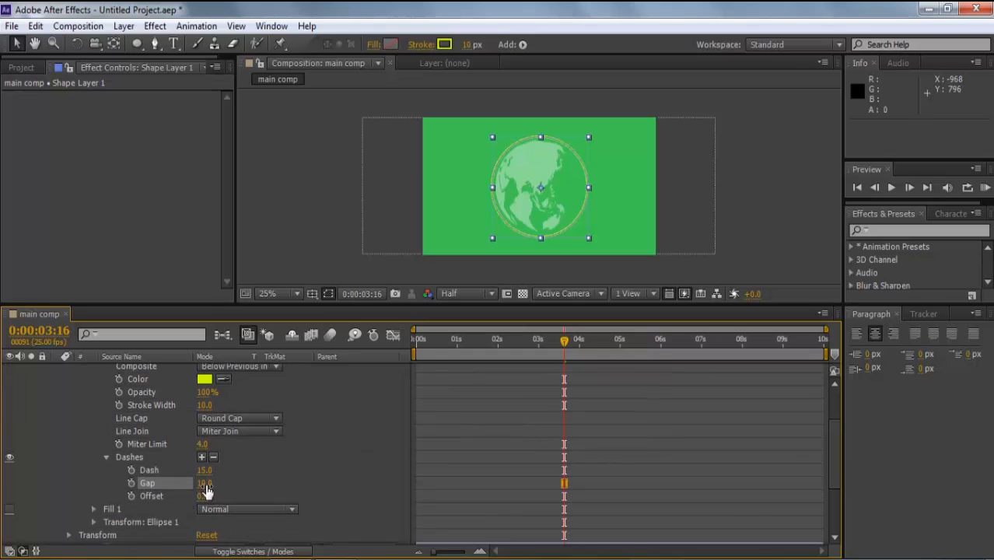
{"action": "left_click", "coordinate": [289, 254]}
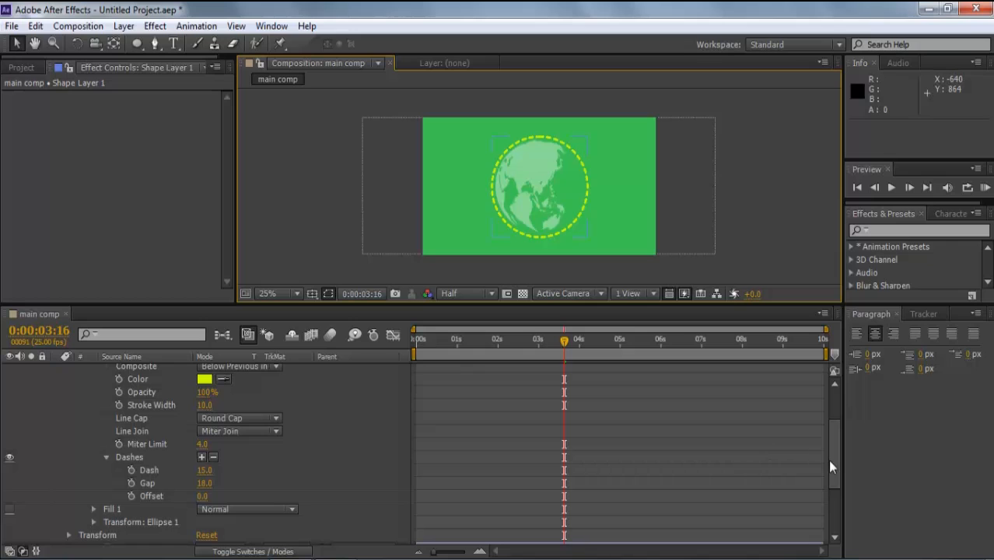
{"action": "left_click_drag", "start_coordinate": [834, 463], "coordinate": [834, 424]}
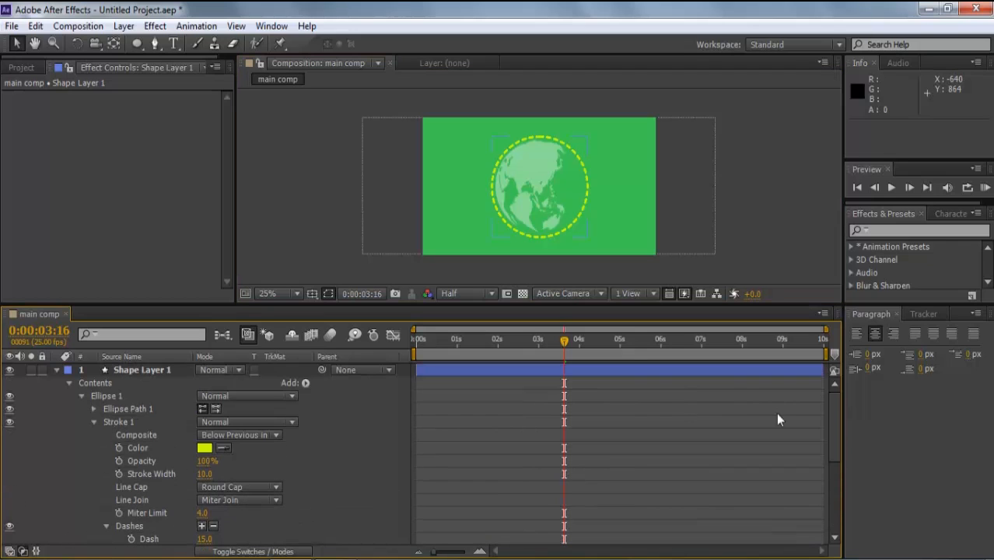
{"action": "left_click", "coordinate": [58, 368]}
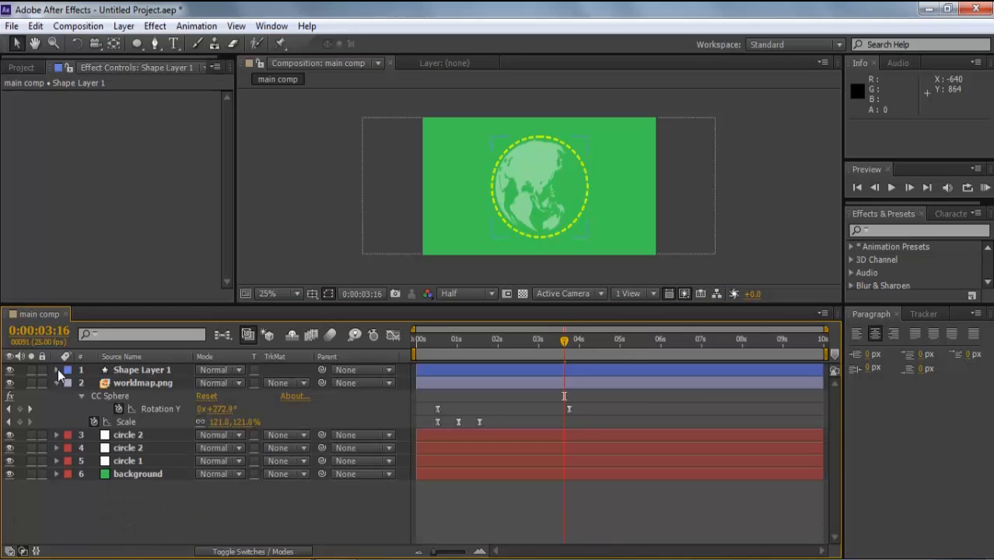
- Add the expression time*20 to Shape Layer 1's Rotation and preview the spinning ring
{"action": "left_click", "coordinate": [135, 367]}
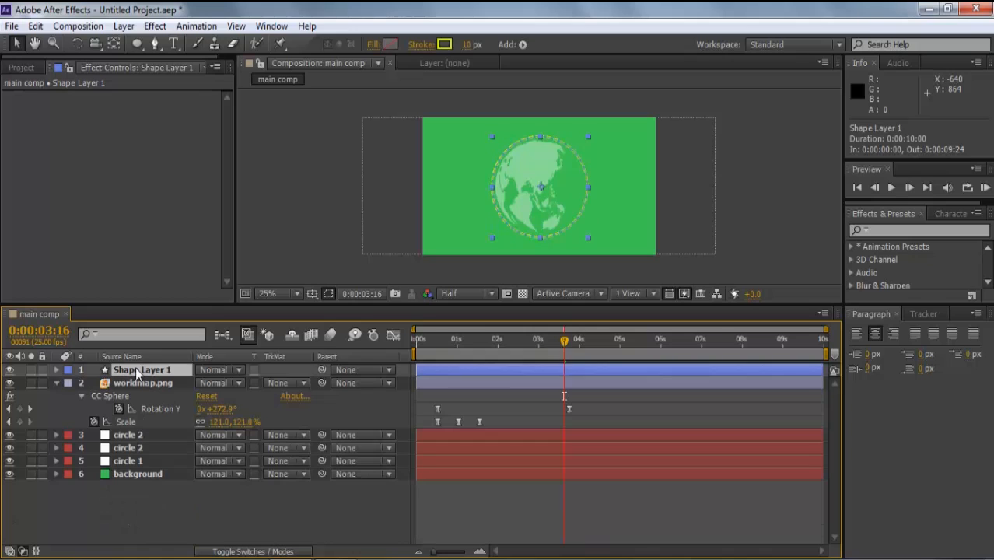
{"action": "key", "text": "r"}
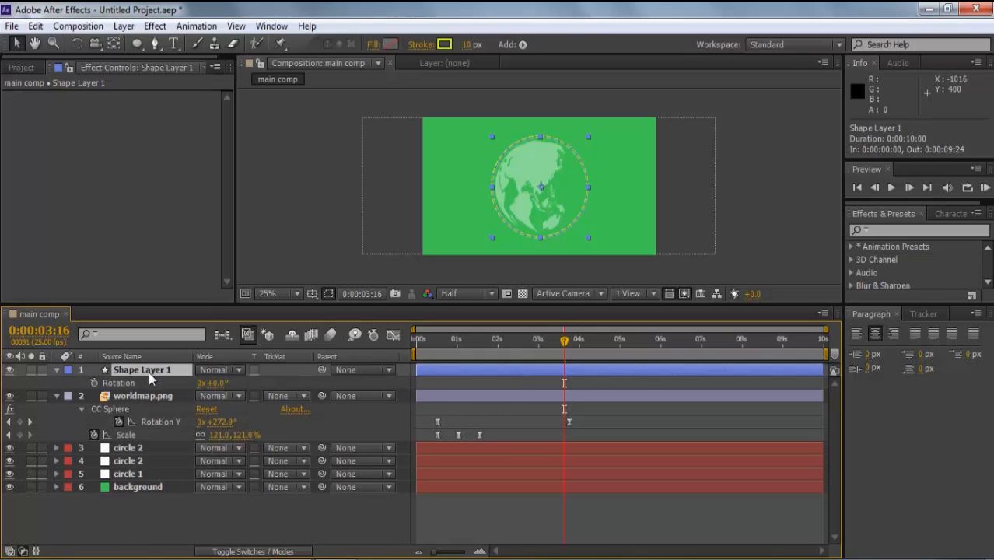
{"action": "left_click", "coordinate": [93, 383], "text": "alt"}
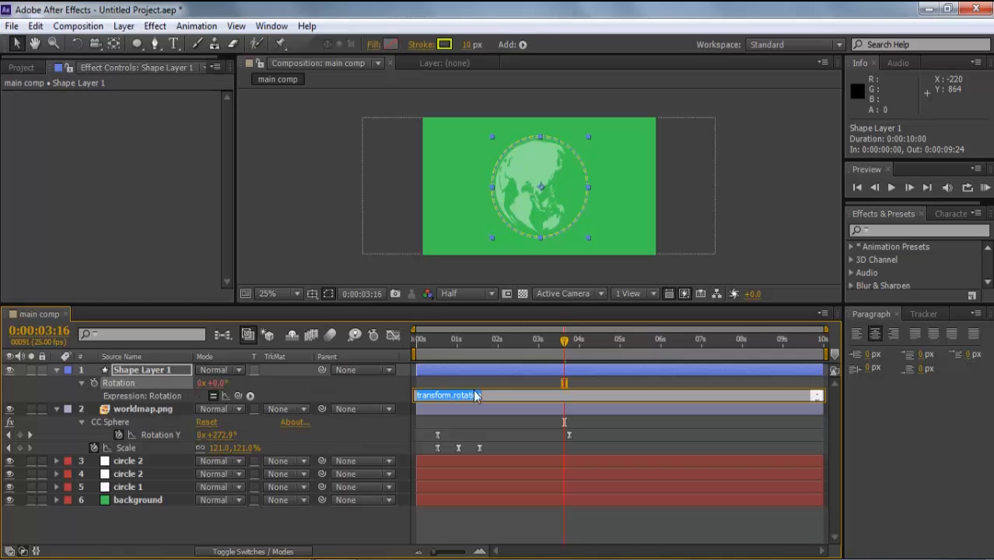
{"action": "type", "text": "time*20"}
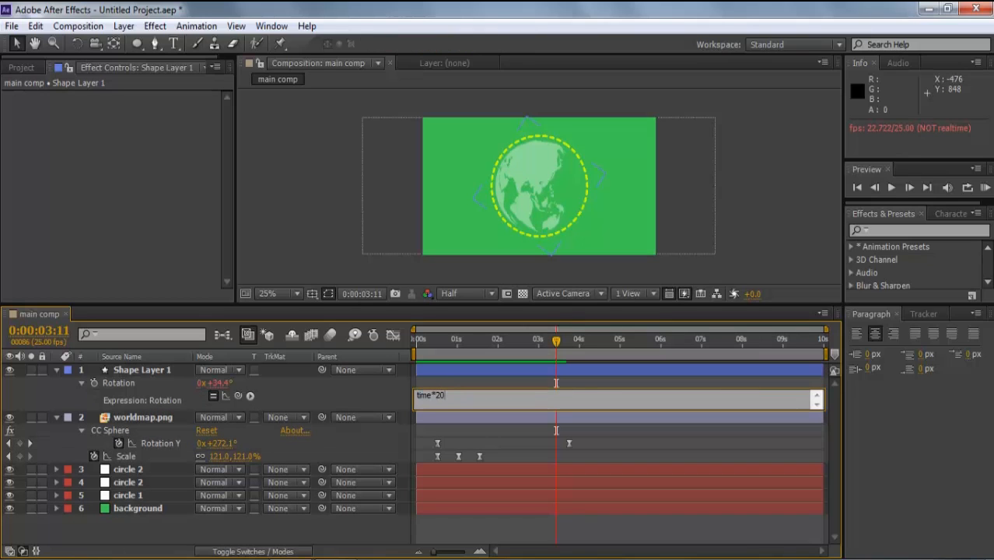
{"action": "left_click", "coordinate": [374, 273]}
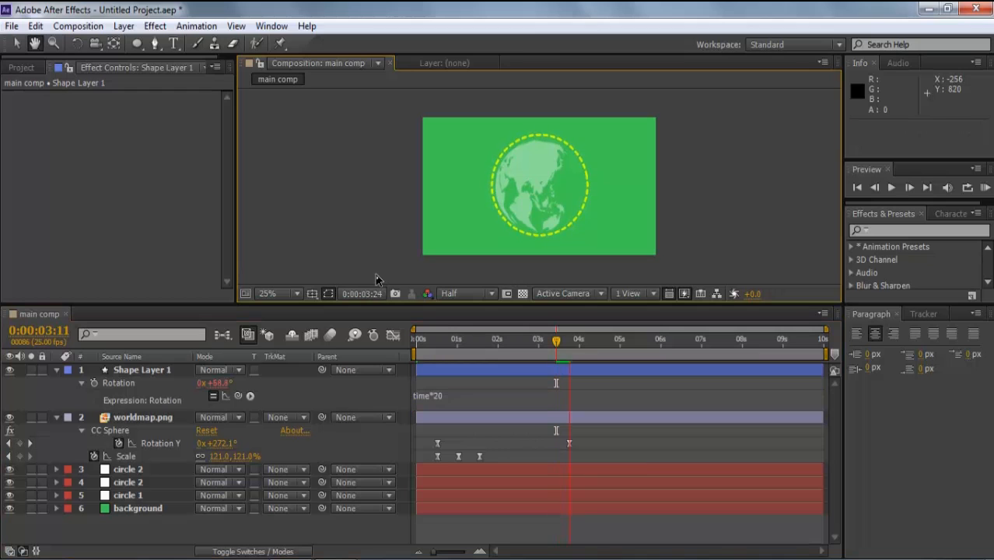
{"action": "key", "text": "space"}
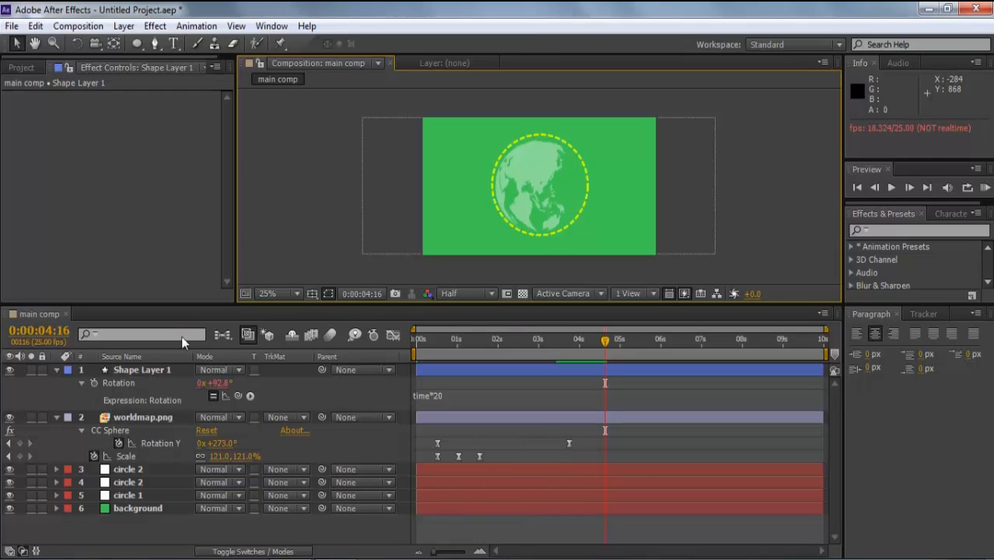
{"action": "left_click", "coordinate": [56, 369]}
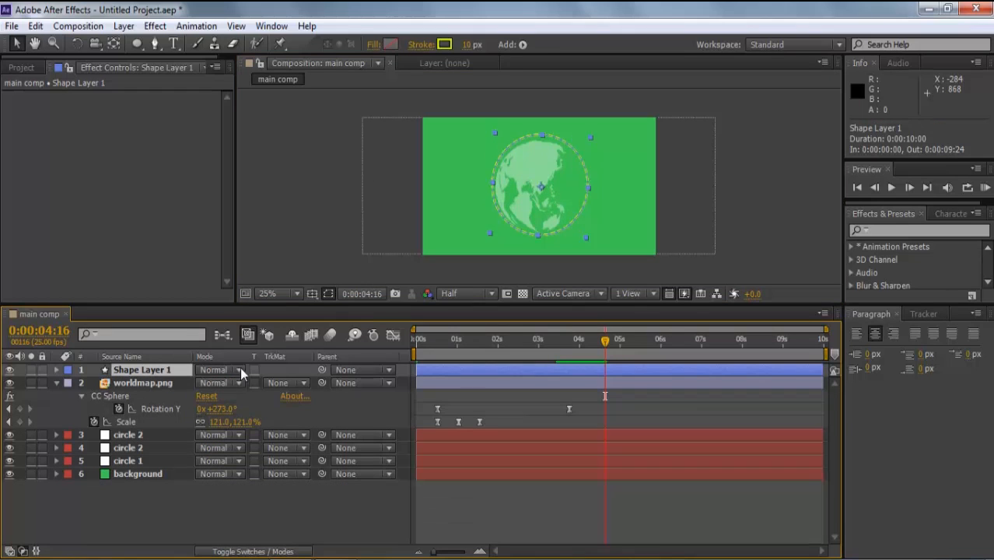
- Keyframe the ring's Scale at 100% at 0:00:01:15 and 0% at 0:00:00:13
{"action": "left_click_drag", "start_coordinate": [580, 340], "coordinate": [451, 343]}
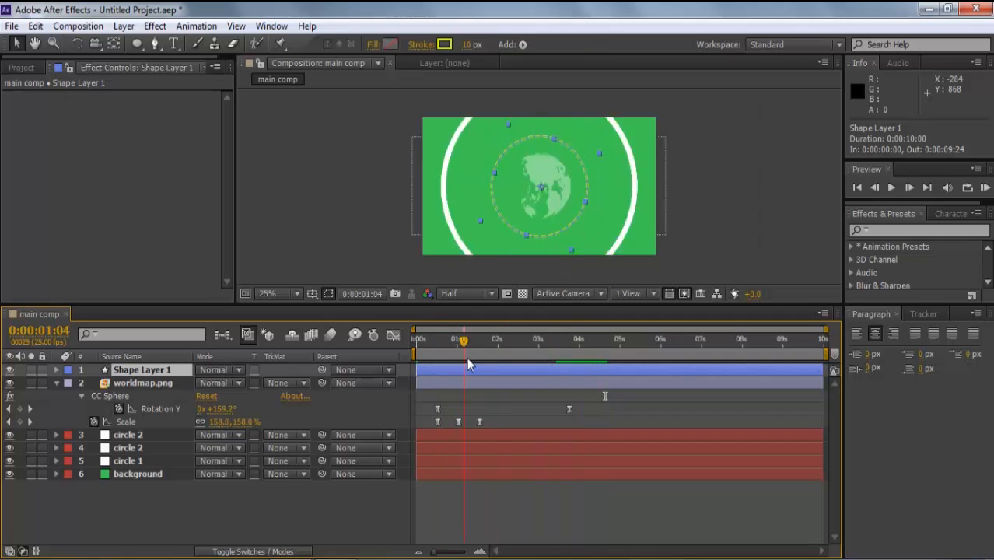
{"action": "left_click", "coordinate": [479, 357]}
{"action": "left_click", "coordinate": [141, 369]}
{"action": "key", "text": "s"}
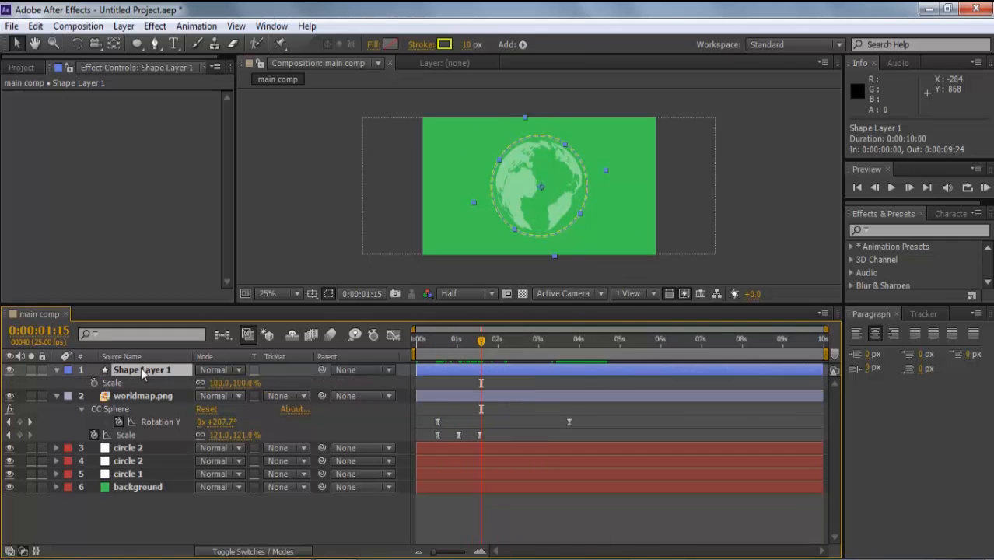
{"action": "left_click", "coordinate": [93, 381]}
{"action": "left_click_drag", "start_coordinate": [480, 345], "coordinate": [433, 345]}
{"action": "left_click", "coordinate": [219, 383]}
{"action": "type", "text": "0"}
{"action": "key", "text": "Return"}
{"action": "key", "text": "space"}
{"action": "key", "text": "space"}
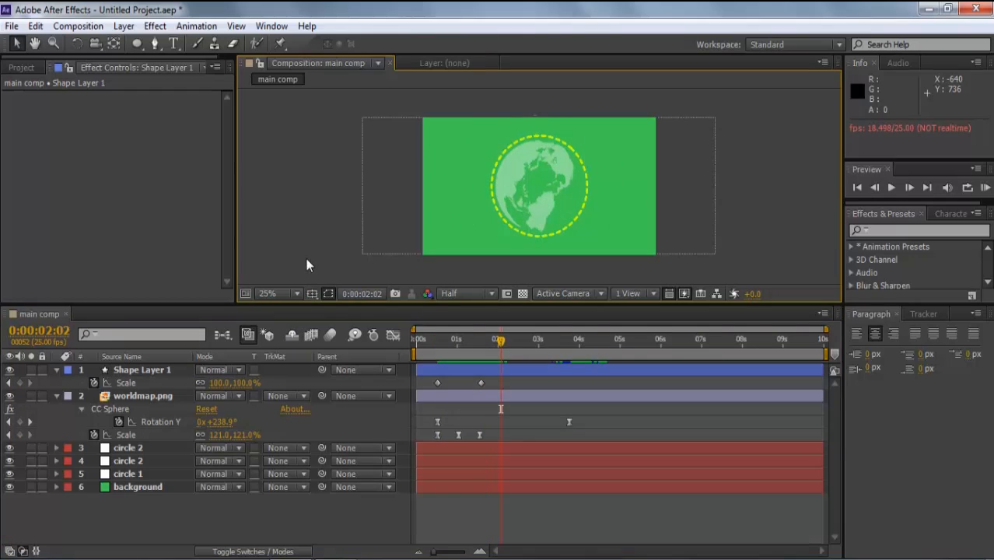
- Add a 127.1% overshoot Scale keyframe near 0:00:01:01, Easy Ease all three keys, and preview
{"action": "left_click_drag", "start_coordinate": [500, 341], "coordinate": [459, 364]}
{"action": "left_click_drag", "start_coordinate": [221, 382], "coordinate": [261, 367]}
{"action": "left_click_drag", "start_coordinate": [502, 378], "coordinate": [418, 387]}
{"action": "key", "text": "F9"}
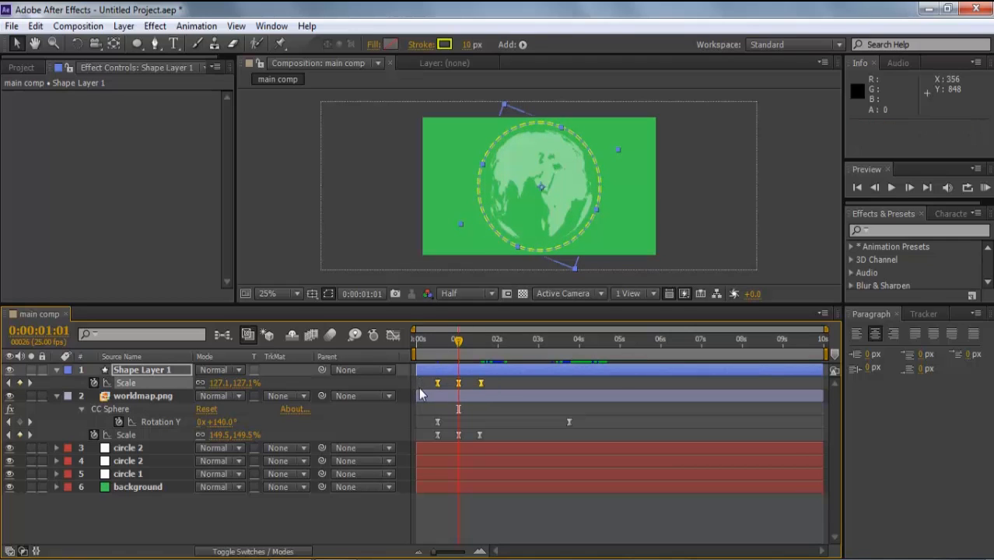
{"action": "key", "text": "space"}
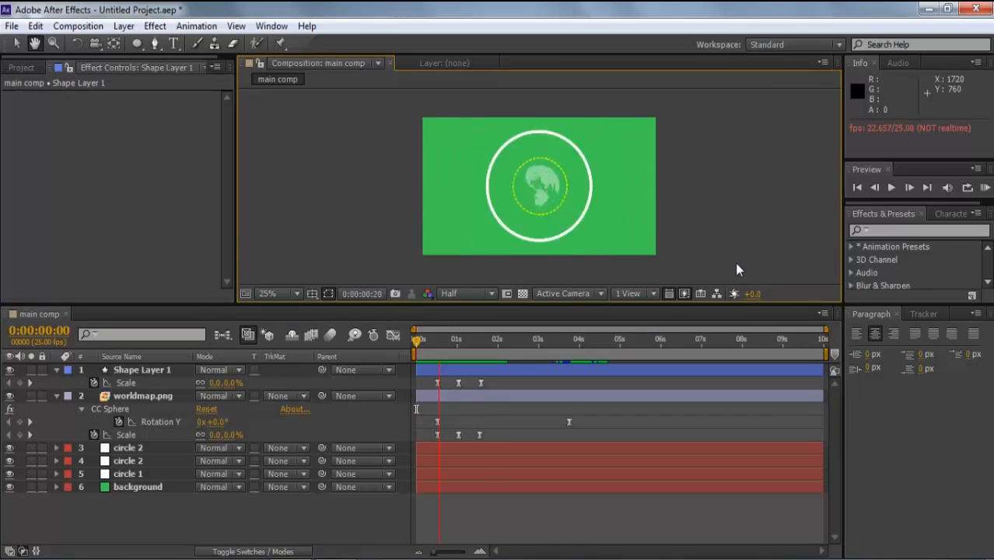
{"action": "left_click", "coordinate": [132, 45]}
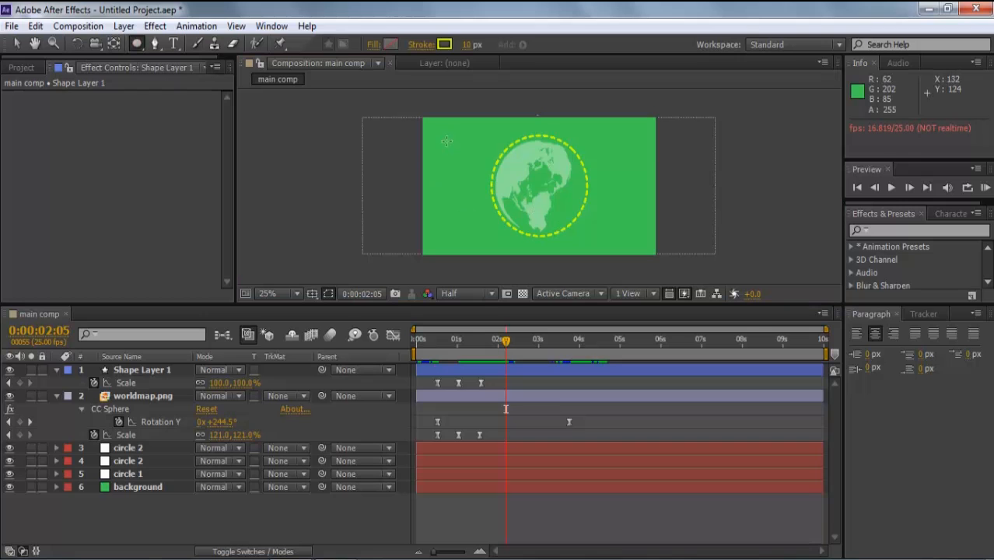
- Draw a new circle with a white stroke and centre it on the globe
{"action": "left_click_drag", "start_coordinate": [449, 148], "coordinate": [542, 245]}
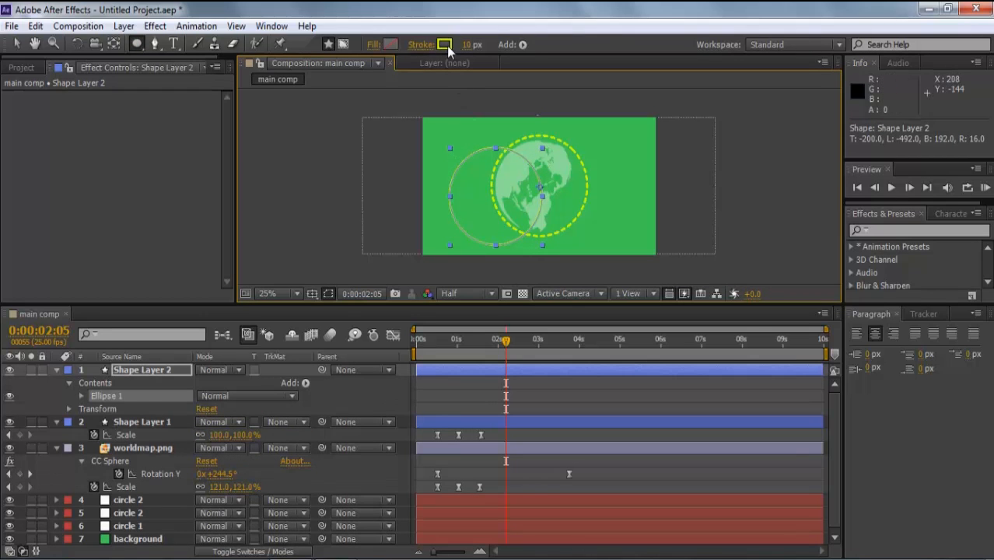
{"action": "left_click", "coordinate": [444, 45]}
{"action": "left_click_drag", "start_coordinate": [49, 354], "coordinate": [39, 329]}
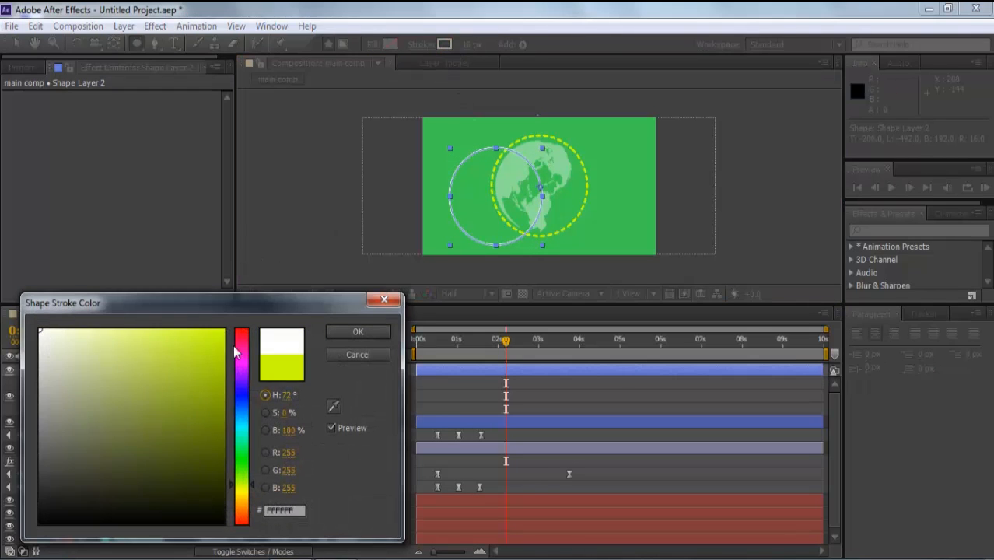
{"action": "left_click", "coordinate": [356, 332]}
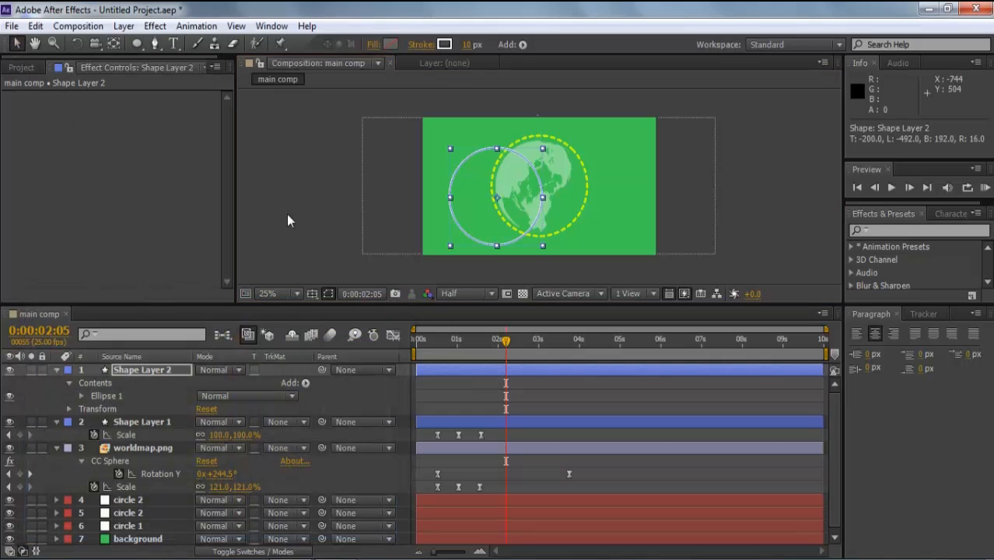
{"action": "left_click_drag", "start_coordinate": [495, 196], "coordinate": [538, 186]}
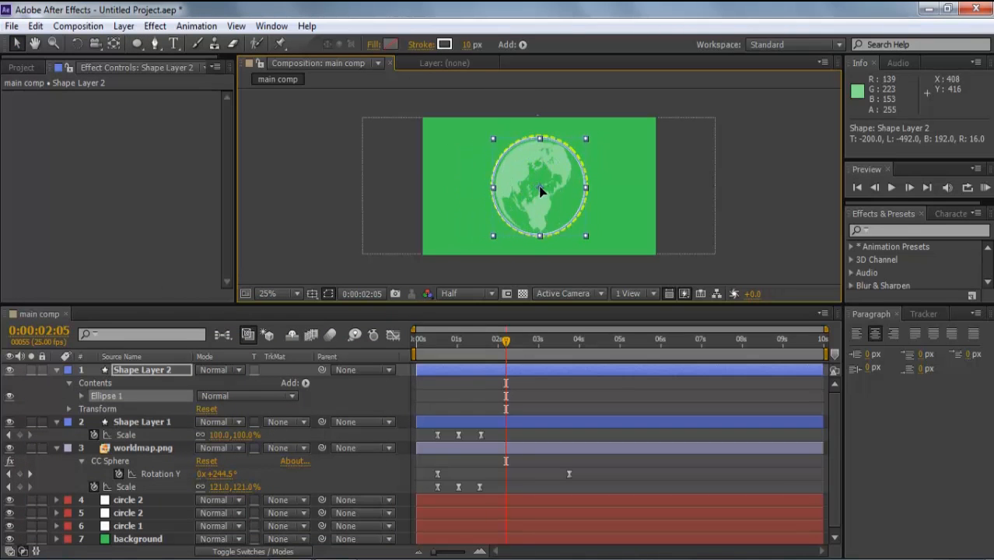
- Scale the white circle layer to 150% and expand its shape contents
{"action": "left_click", "coordinate": [152, 370]}
{"action": "key", "text": "s"}
{"action": "left_click_drag", "start_coordinate": [218, 382], "coordinate": [243, 385]}
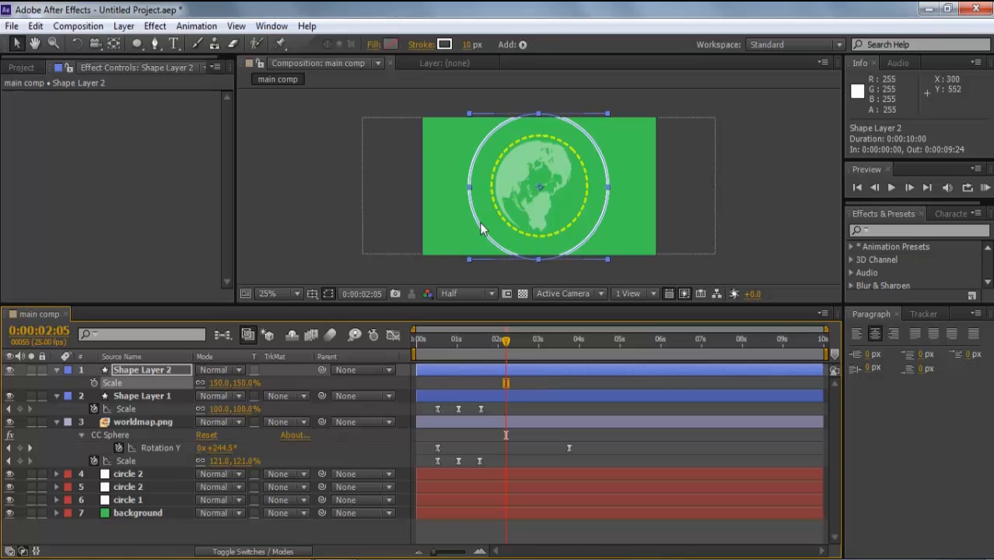
{"action": "left_click", "coordinate": [56, 370]}
{"action": "left_click", "coordinate": [55, 370]}
{"action": "left_click", "coordinate": [69, 382]}
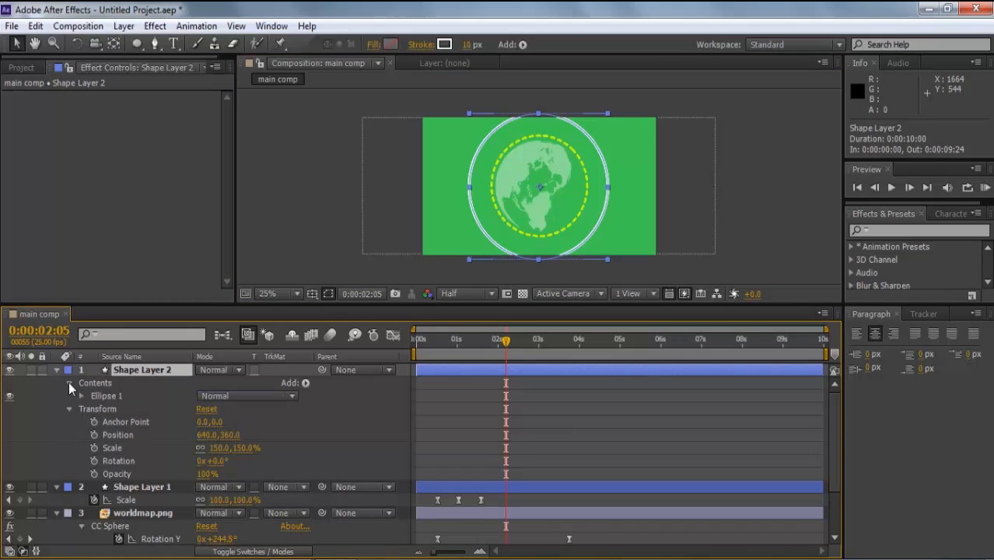
- Add dashes to the white ring's Stroke 1 with Round Cap, Dash 0 and Gap 32
{"action": "left_click", "coordinate": [80, 395]}
{"action": "left_click", "coordinate": [94, 421]}
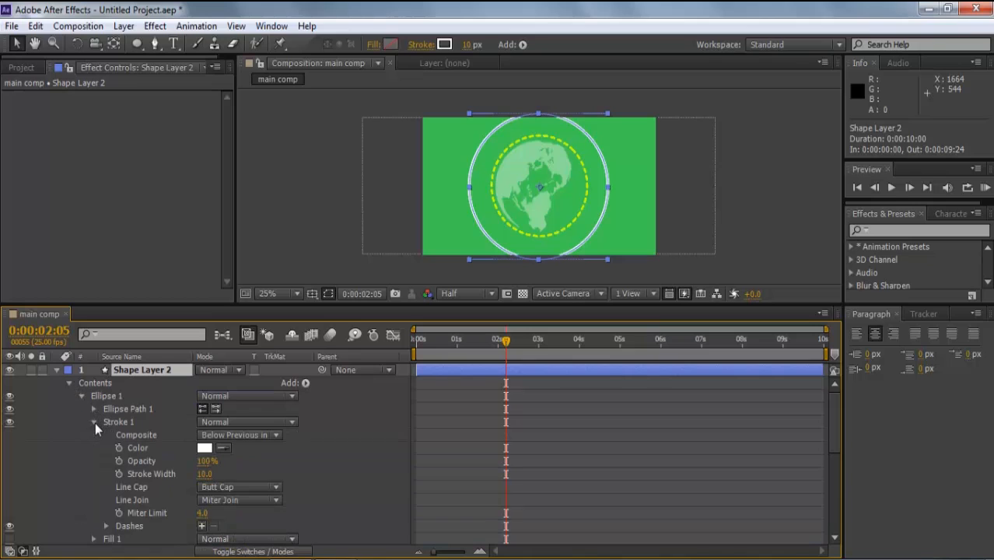
{"action": "left_click", "coordinate": [202, 526]}
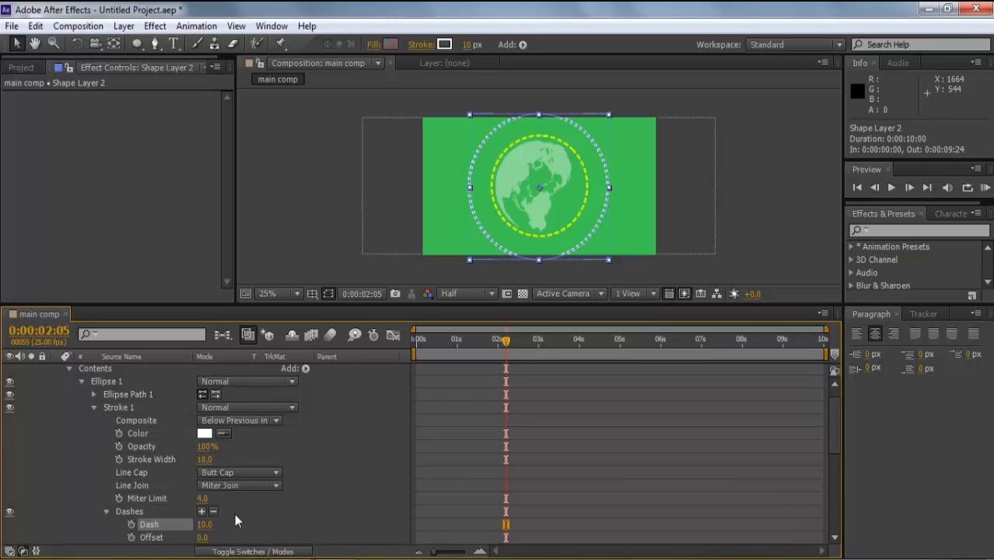
{"action": "scroll", "coordinate": [826, 416], "scroll_direction": "down", "scroll_amount": 3}
{"action": "left_click", "coordinate": [237, 403]}
{"action": "left_click", "coordinate": [246, 435]}
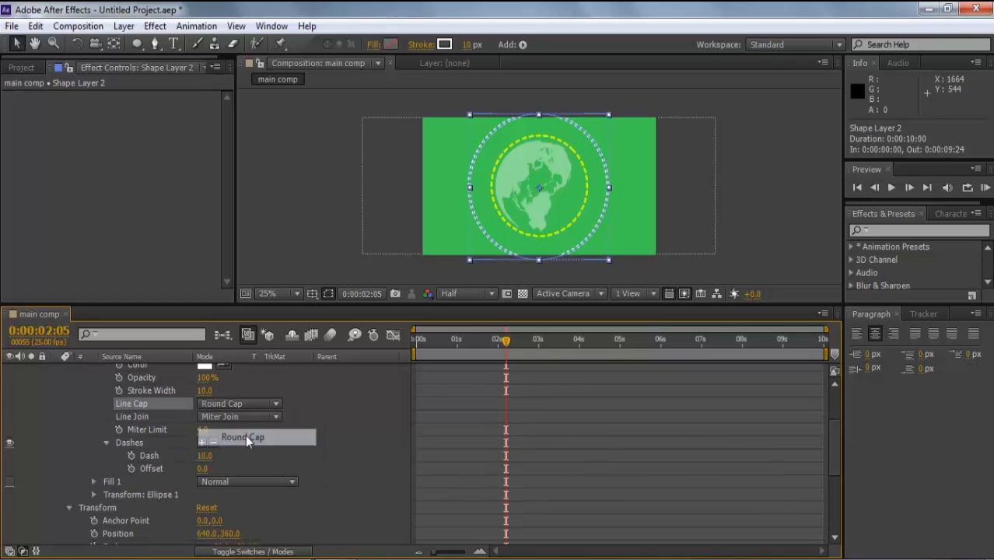
{"action": "left_click", "coordinate": [201, 443]}
{"action": "left_click_drag", "start_coordinate": [206, 471], "coordinate": [187, 457]}
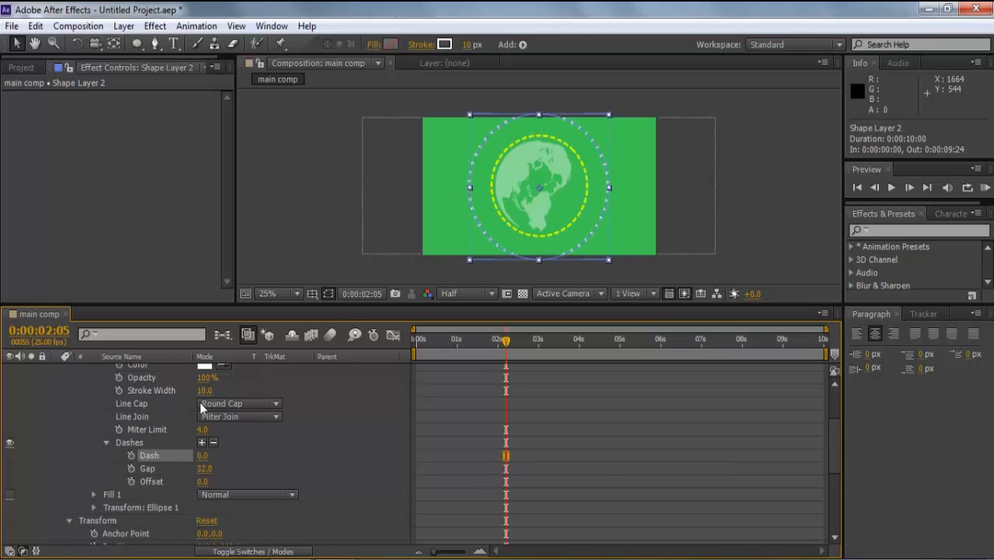
- Set the dotted ring's Stroke Width to 15
{"action": "left_click_drag", "start_coordinate": [201, 390], "coordinate": [205, 390]}
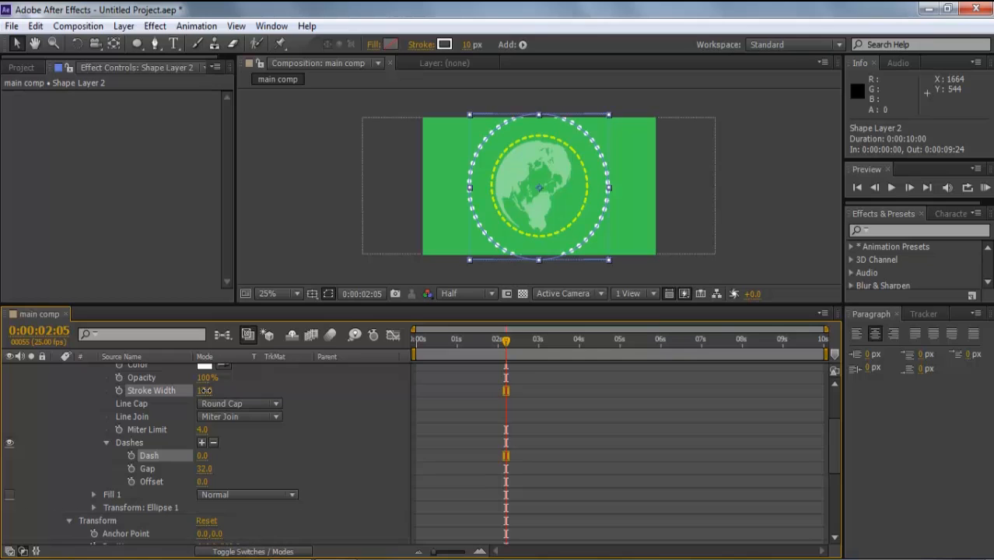
{"action": "left_click", "coordinate": [204, 390]}
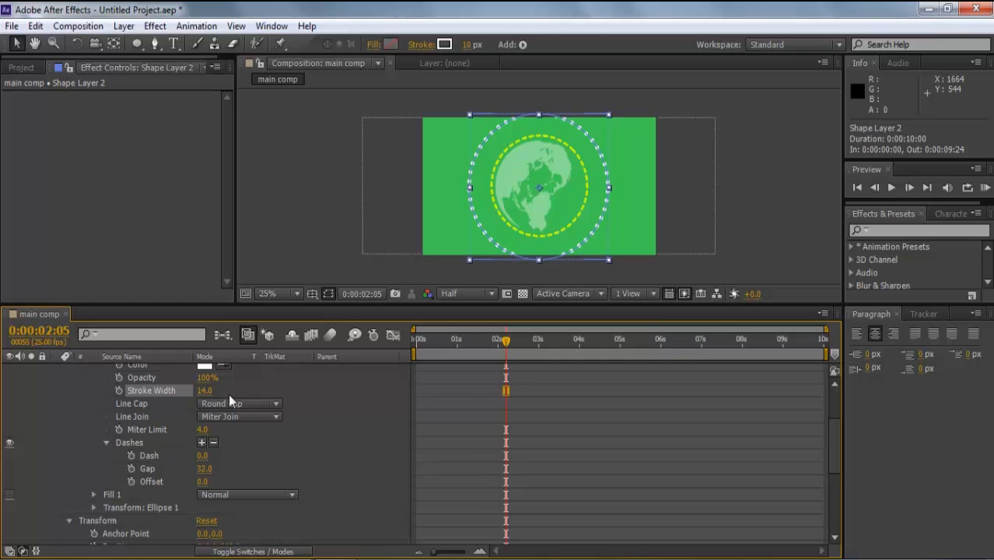
{"action": "left_click", "coordinate": [270, 267]}
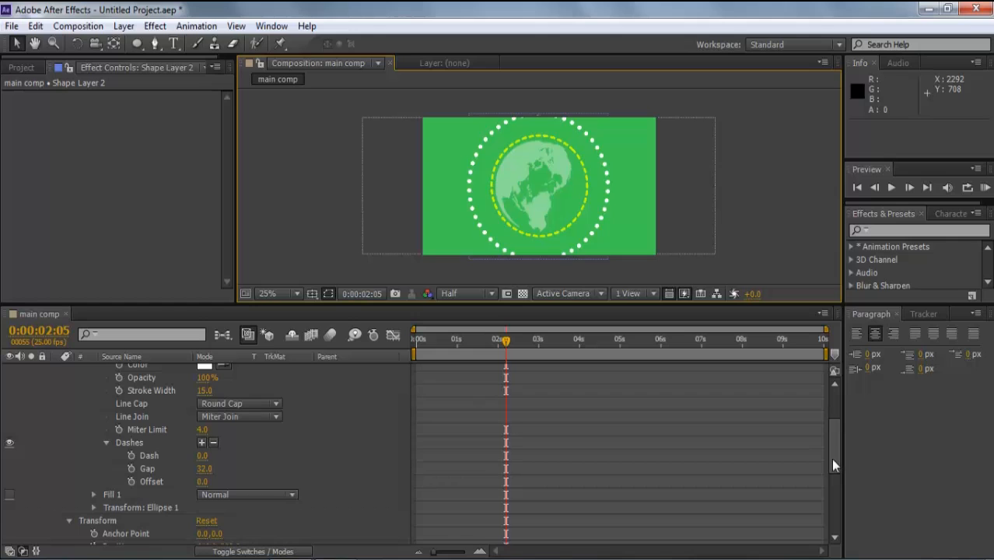
{"action": "left_click_drag", "start_coordinate": [832, 464], "coordinate": [836, 419]}
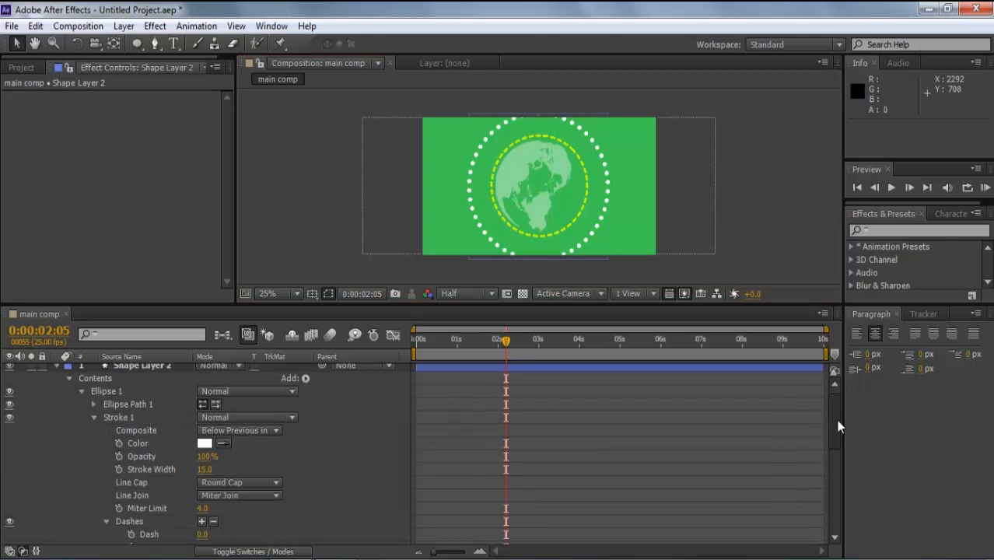
{"action": "left_click", "coordinate": [55, 370]}
{"action": "left_click", "coordinate": [136, 373]}
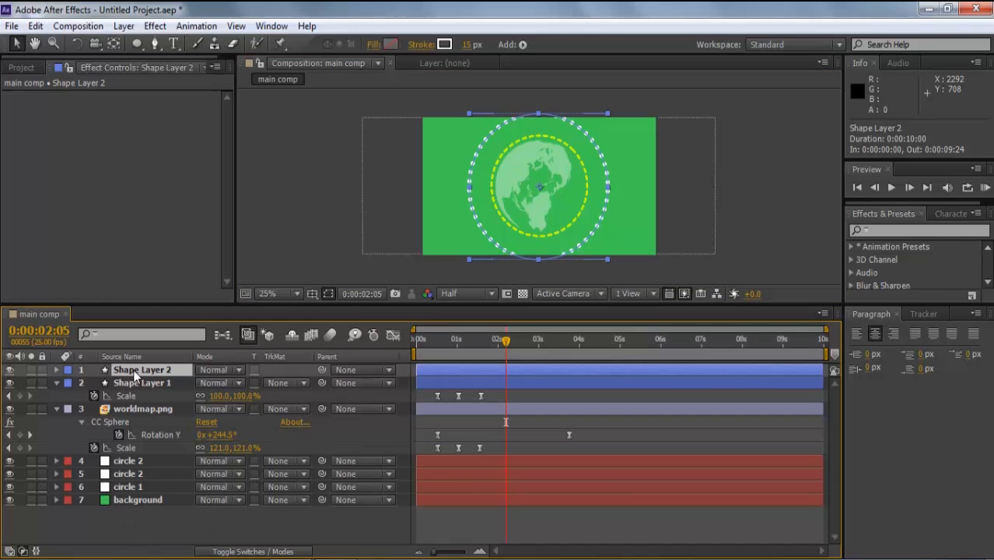
{"action": "key", "text": "r"}
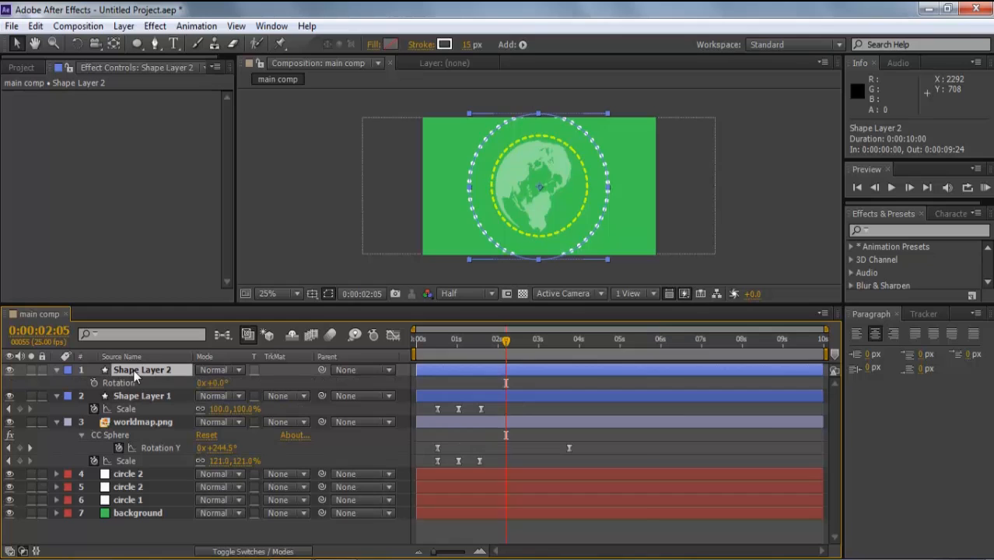
{"action": "left_click", "coordinate": [96, 383], "text": "alt"}
{"action": "type", "text": "time*35"}
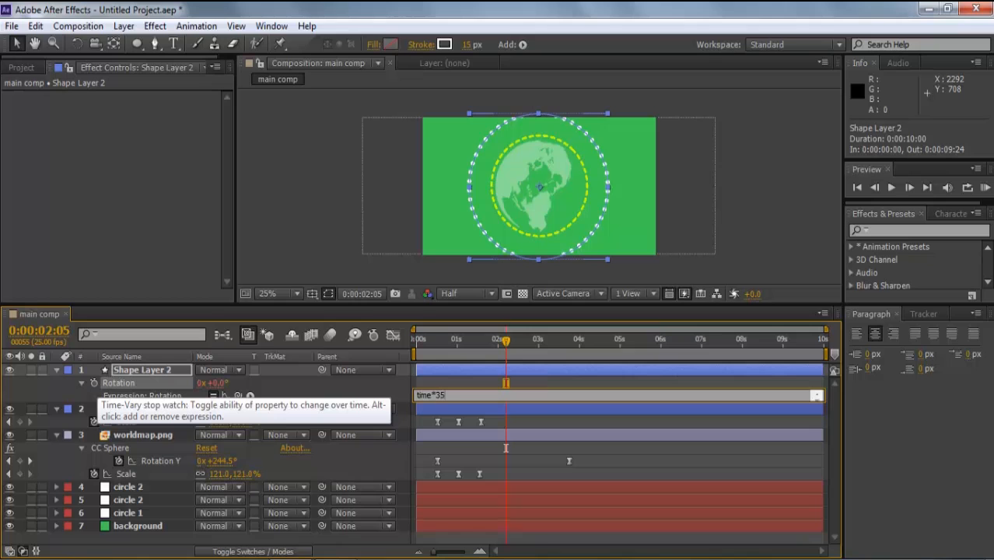
{"action": "left_click", "coordinate": [273, 257]}
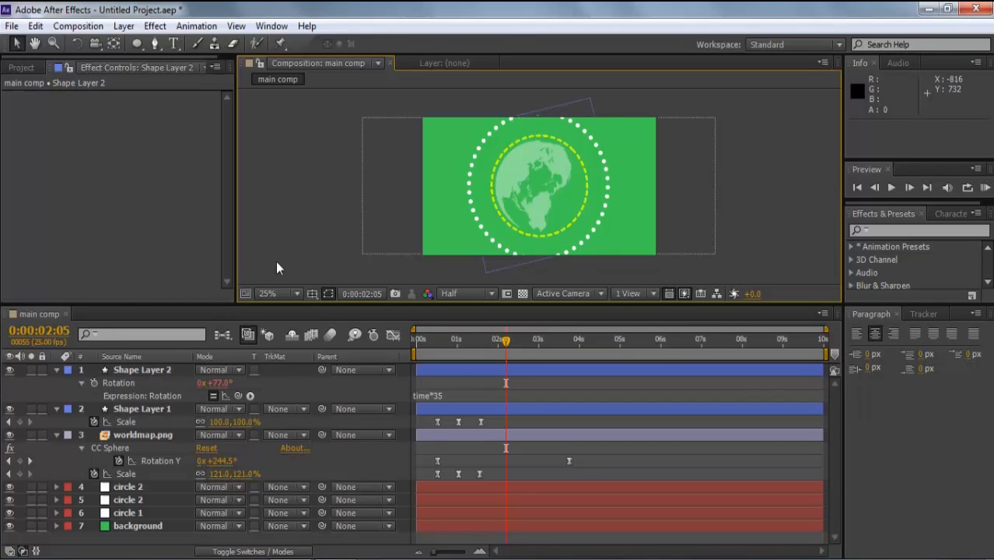
{"action": "left_click", "coordinate": [440, 338]}
{"action": "key", "text": "space"}
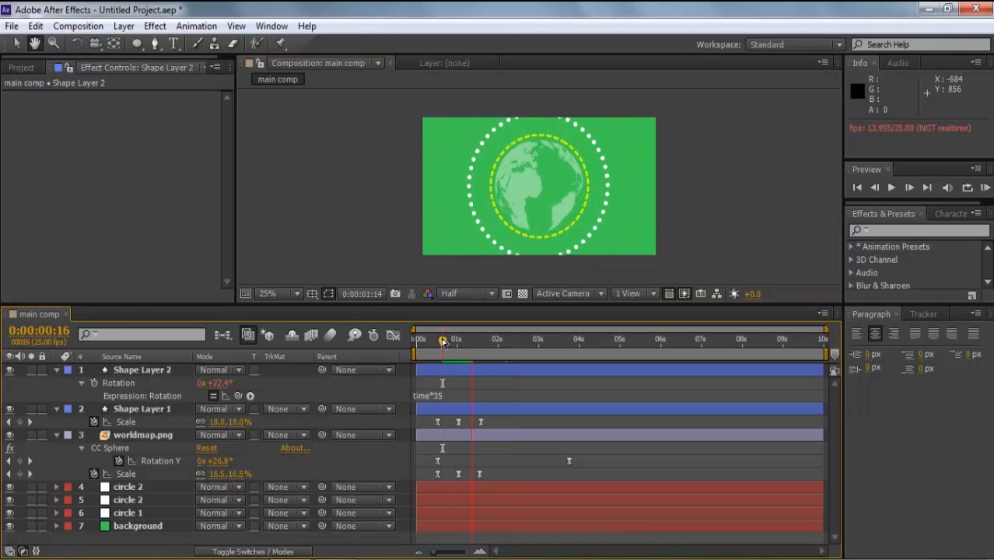
{"action": "key", "text": "space"}
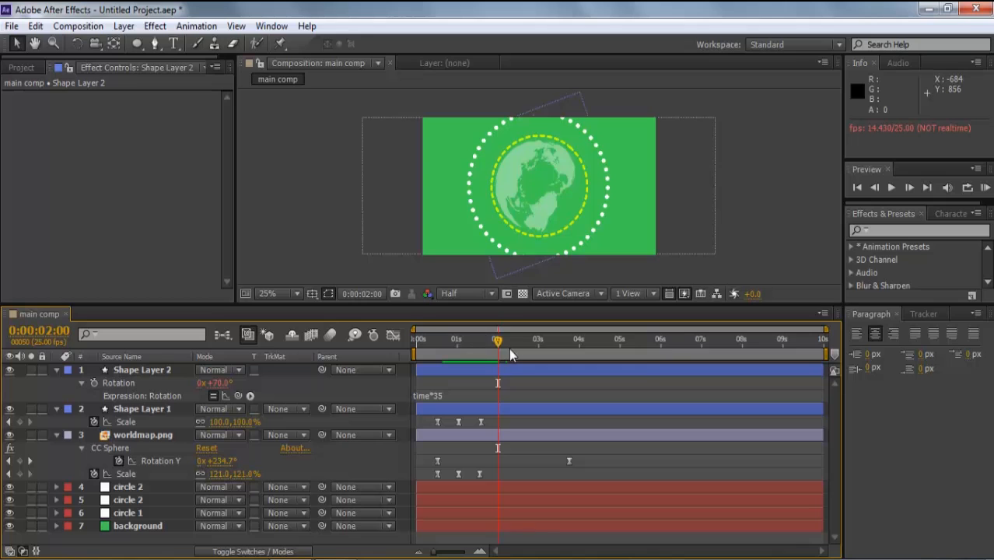
{"action": "left_click_drag", "start_coordinate": [497, 342], "coordinate": [451, 354]}
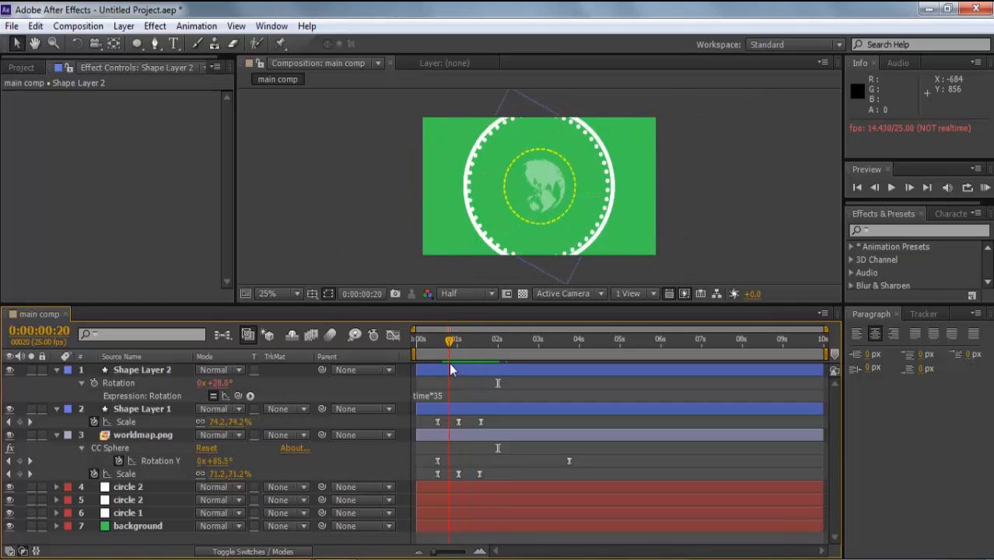
- Keyframe the dotted ring's Scale from 0% to 165% about one second later
{"action": "left_click", "coordinate": [142, 370]}
{"action": "key", "text": "s"}
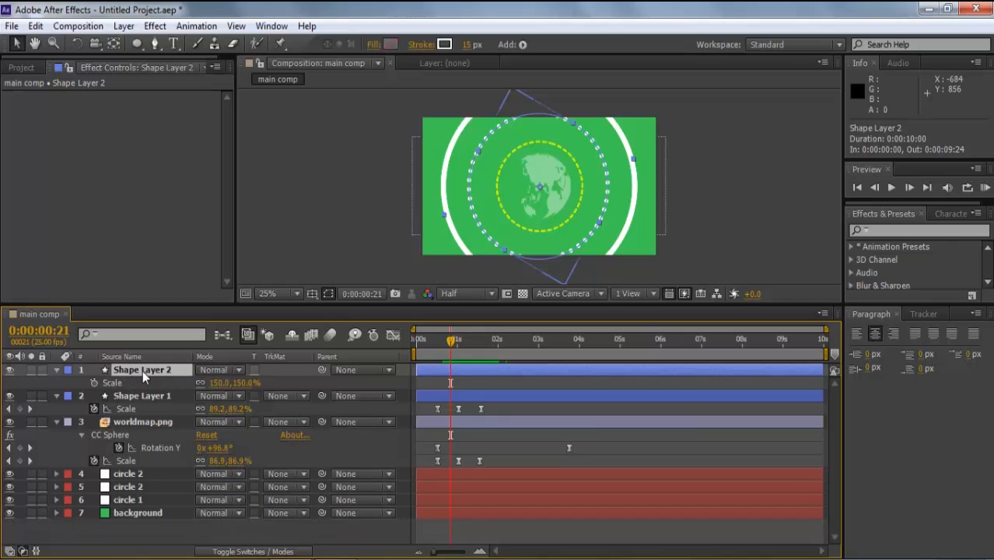
{"action": "left_click", "coordinate": [94, 382]}
{"action": "left_click", "coordinate": [243, 382]}
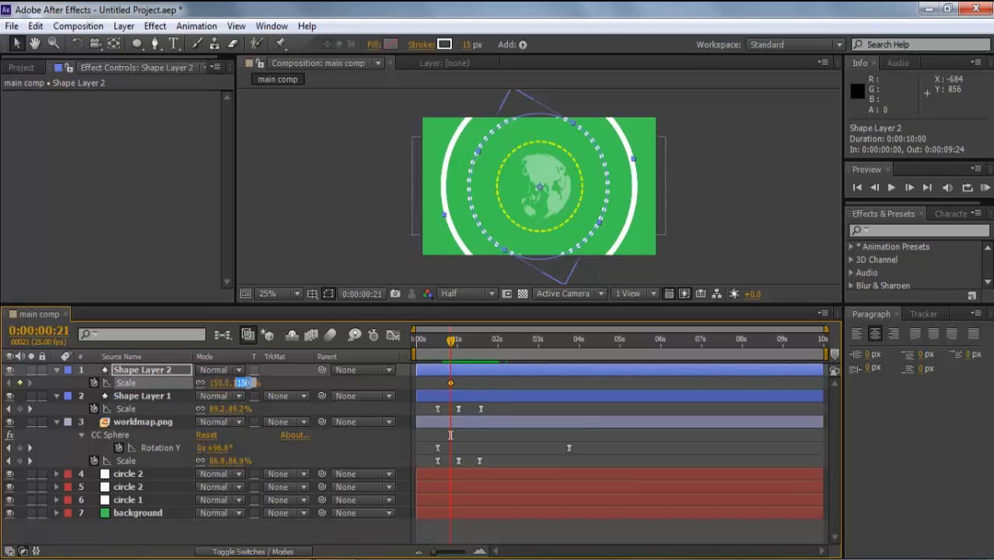
{"action": "type", "text": "0"}
{"action": "left_click", "coordinate": [278, 262]}
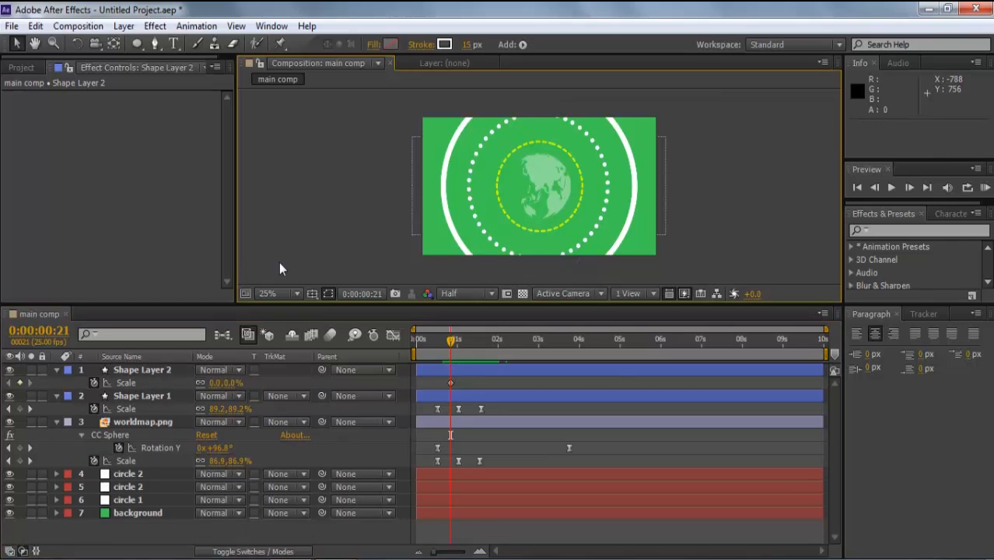
{"action": "left_click_drag", "start_coordinate": [450, 343], "coordinate": [473, 343]}
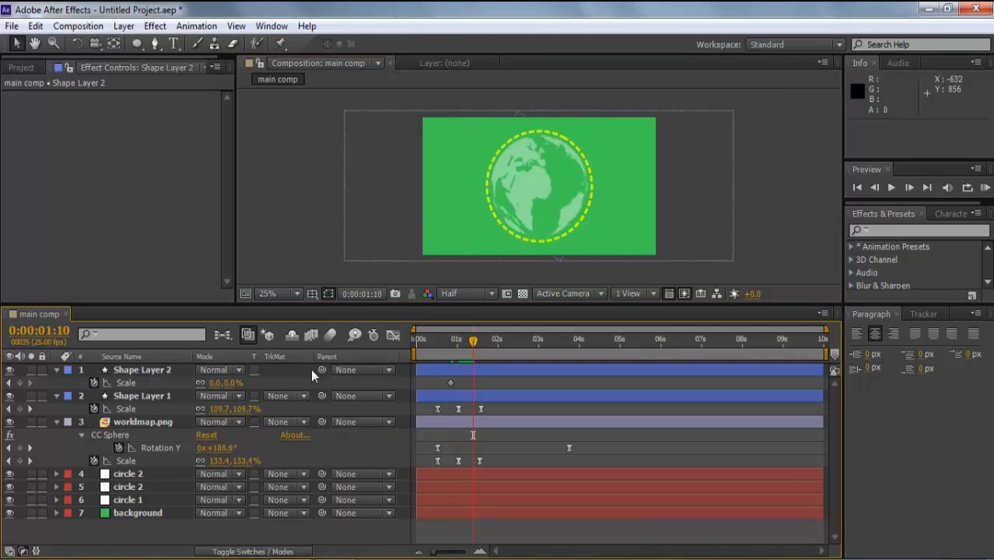
{"action": "left_click_drag", "start_coordinate": [226, 383], "coordinate": [343, 380]}
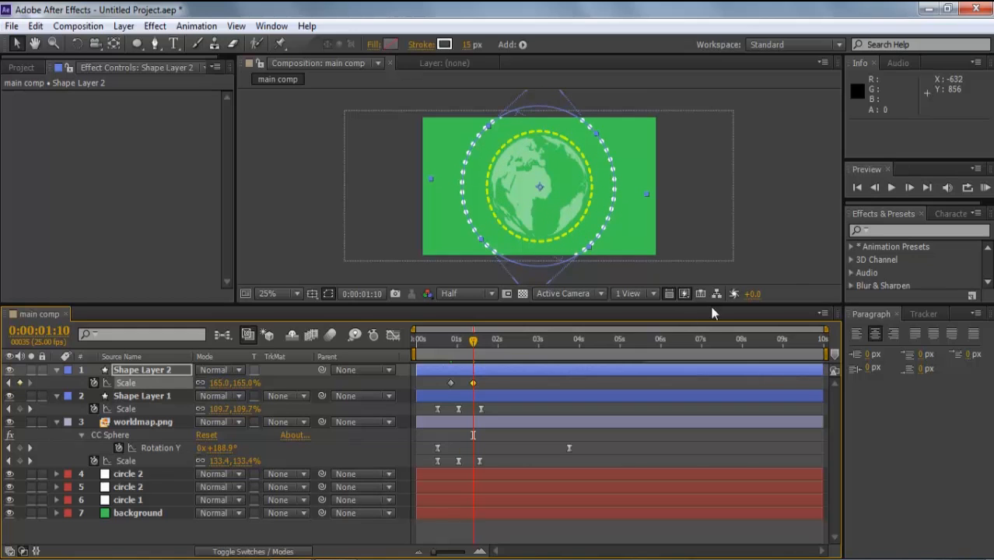
- Apply Easy Ease (F9) to both ring Scale keyframes and preview
{"action": "left_click", "coordinate": [776, 265]}
{"action": "left_click", "coordinate": [485, 375]}
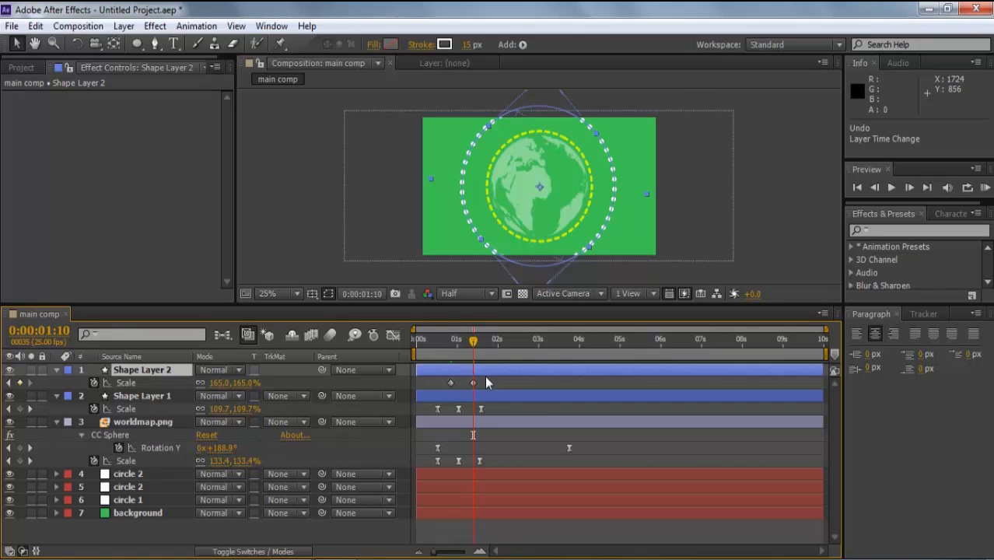
{"action": "left_click_drag", "start_coordinate": [492, 378], "coordinate": [441, 388]}
{"action": "key", "text": "F9"}
{"action": "left_click", "coordinate": [432, 342]}
{"action": "key", "text": "space"}
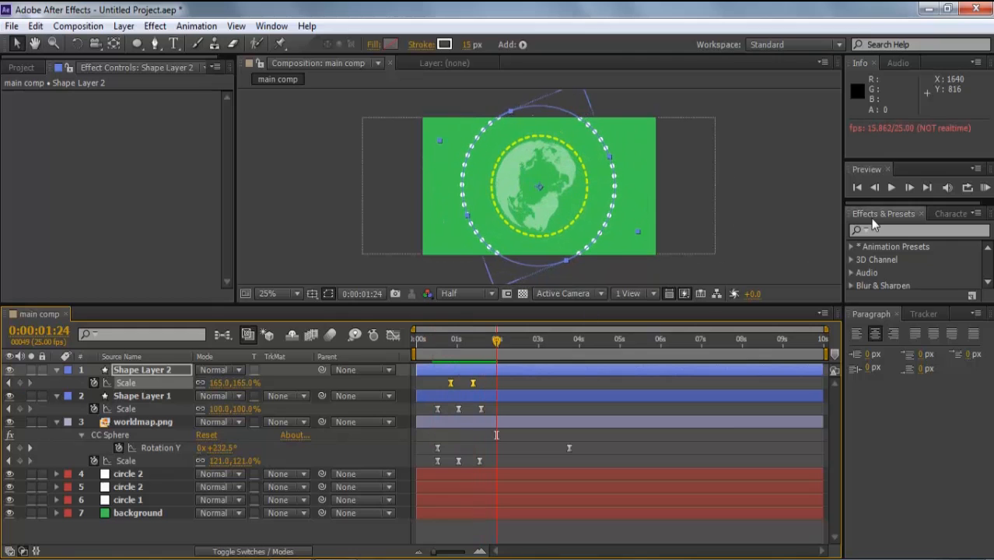
- Slide the ring's Scale keyframes slightly earlier, to start around 0:00:00:15, and preview again
{"action": "left_click_drag", "start_coordinate": [490, 342], "coordinate": [440, 346]}
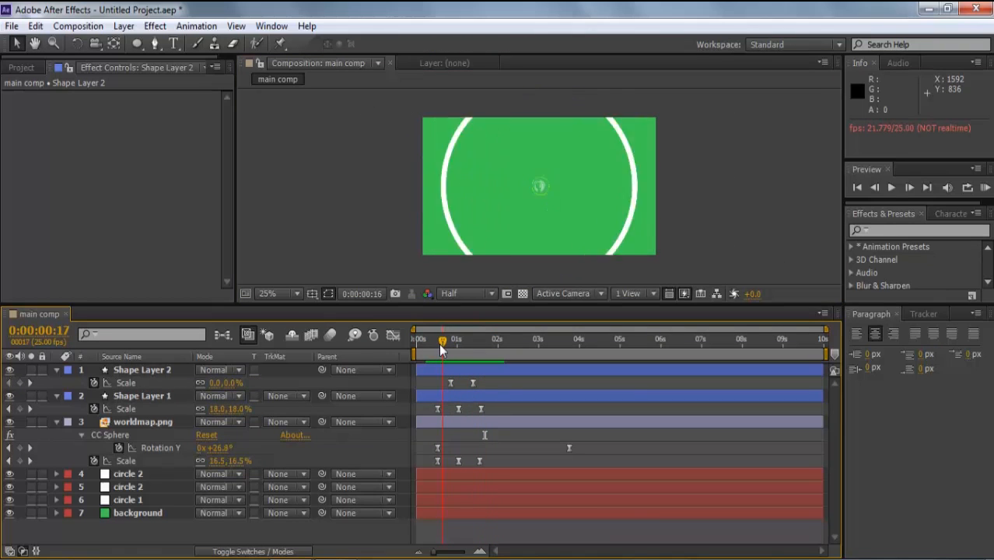
{"action": "left_click_drag", "start_coordinate": [481, 379], "coordinate": [445, 381]}
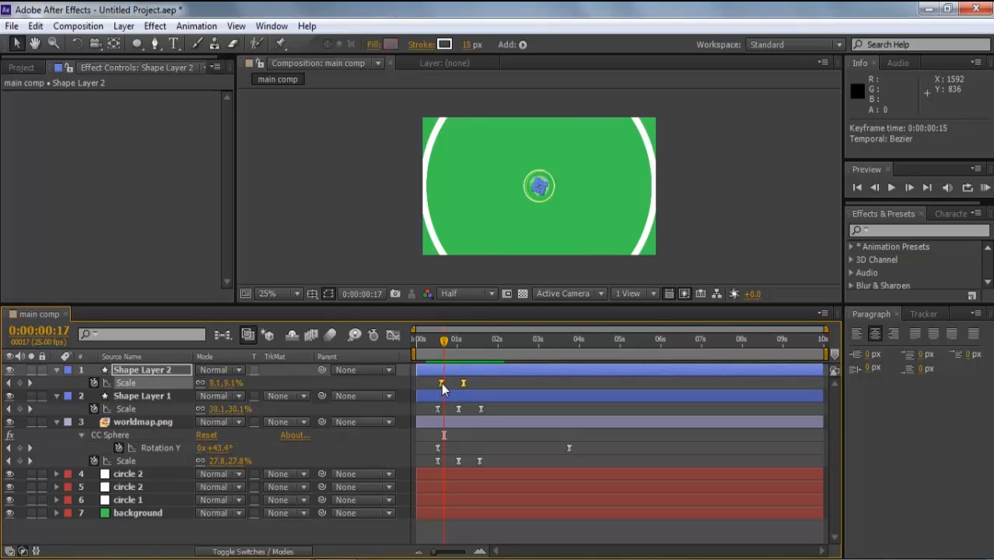
{"action": "left_click", "coordinate": [424, 342]}
{"action": "left_click", "coordinate": [728, 253]}
{"action": "key", "text": "space"}
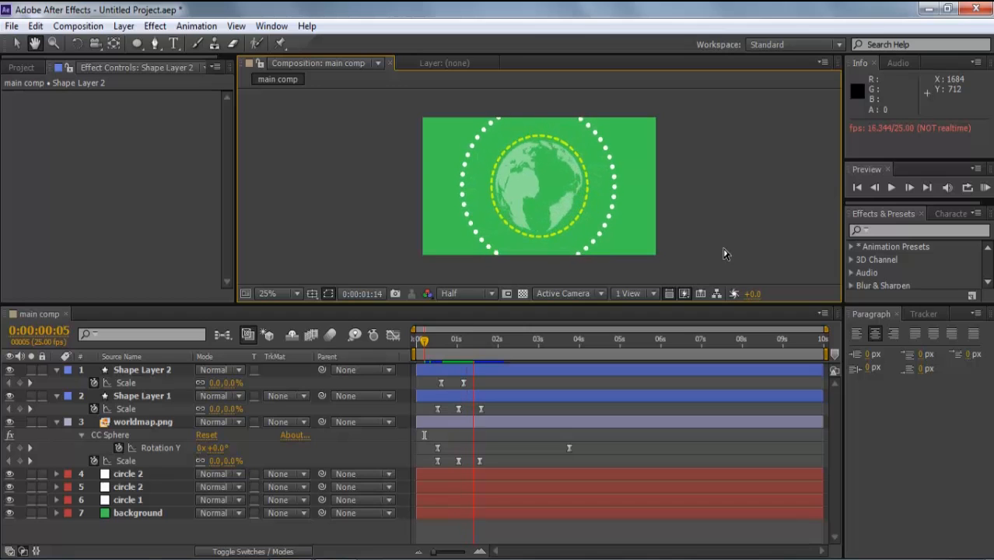
{"action": "left_click", "coordinate": [434, 346]}
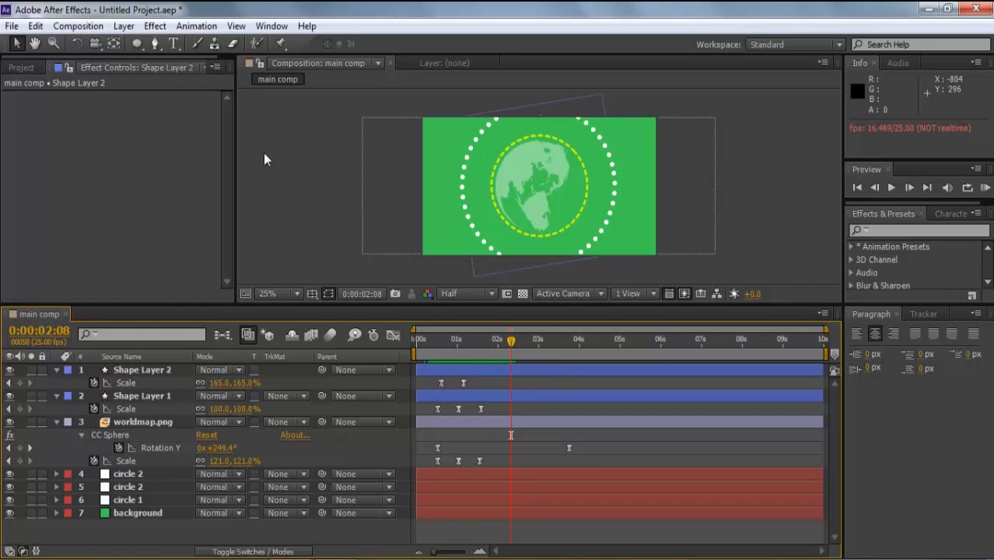
- Set up the Rounded Rectangle tool with a bright yellow fill and 2 px stroke
{"action": "left_click", "coordinate": [138, 44]}
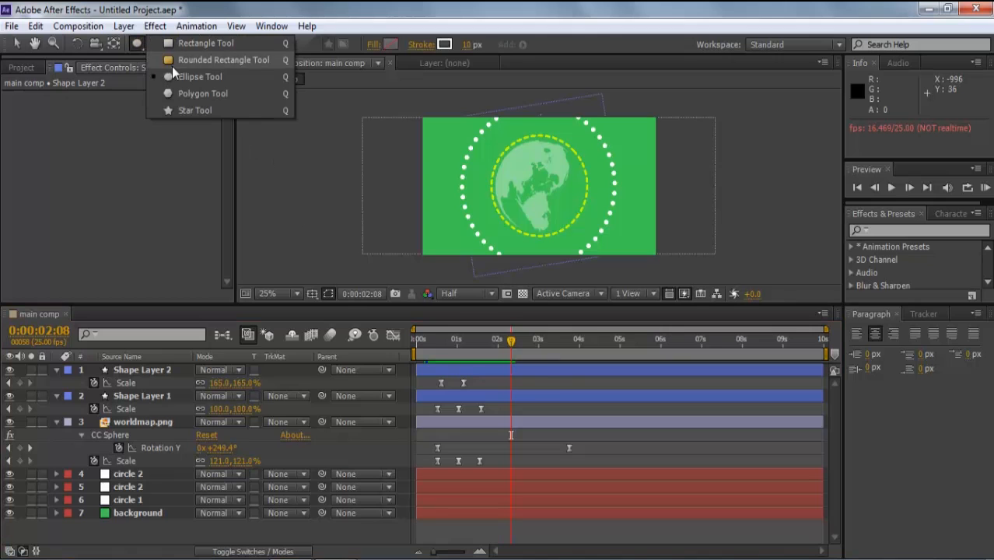
{"action": "left_click", "coordinate": [175, 60]}
{"action": "left_click", "coordinate": [389, 44]}
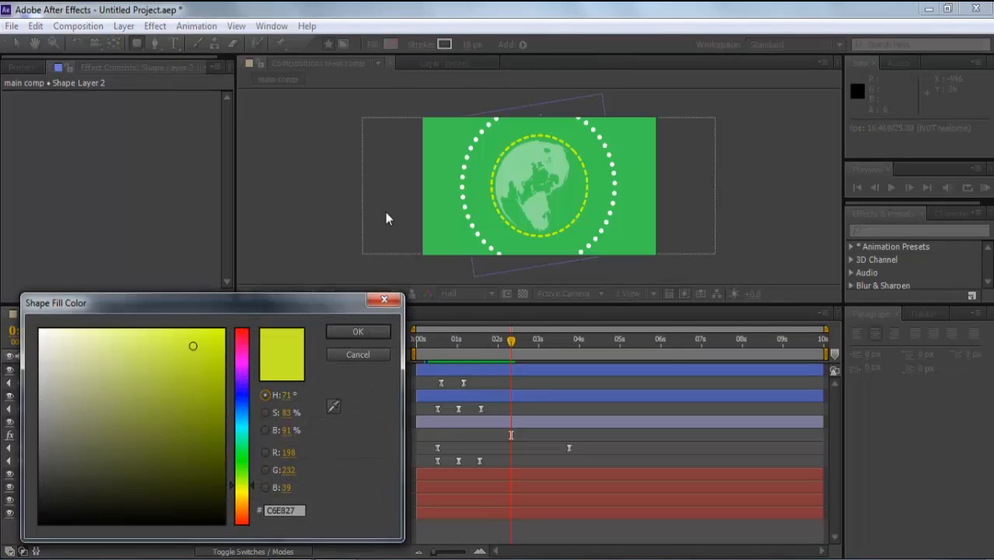
{"action": "left_click", "coordinate": [333, 406]}
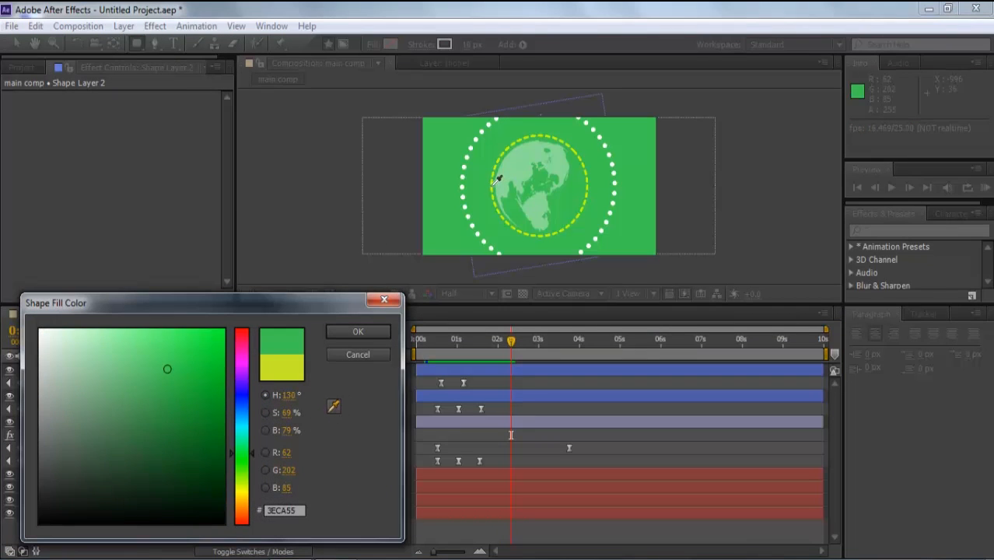
{"action": "left_click", "coordinate": [373, 333]}
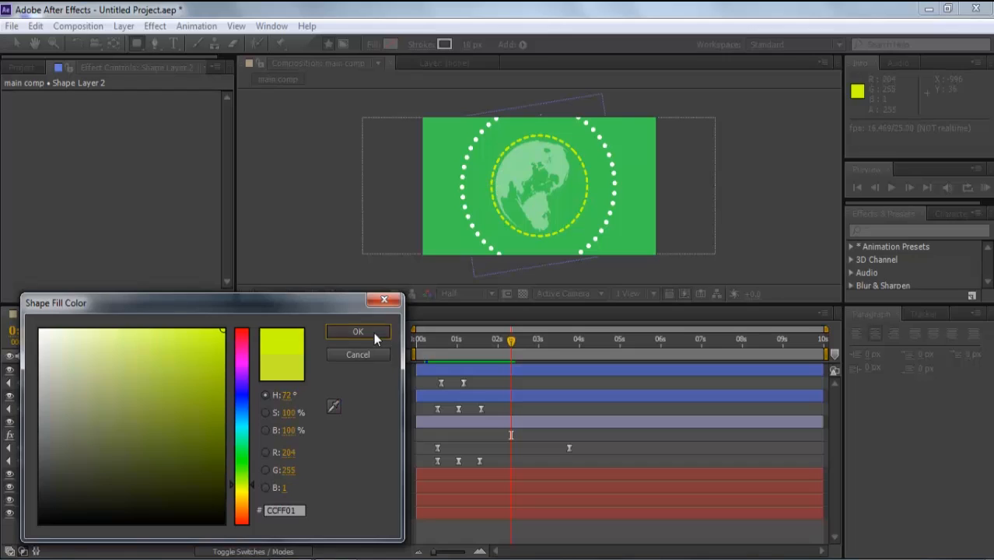
{"action": "left_click", "coordinate": [465, 45]}
{"action": "type", "text": "2"}
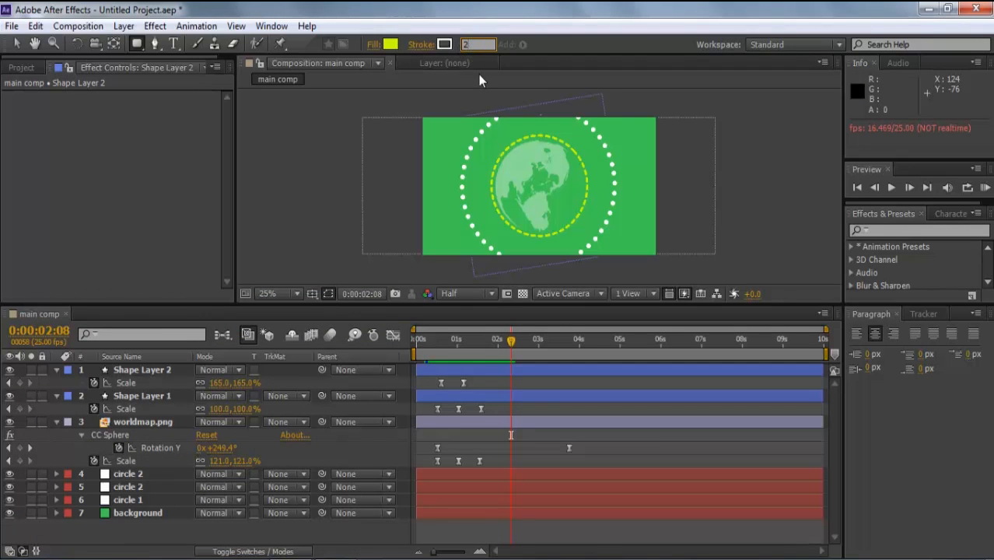
{"action": "left_click", "coordinate": [478, 75]}
- Draw a yellow box and move it onto the globe's centre
{"action": "mouse_move", "coordinate": [473, 158]}
{"action": "left_mouse_down"}
{"action": "mouse_move", "coordinate": [554, 180]}
{"action": "mouse_move", "coordinate": [536, 180]}
{"action": "left_mouse_up"}
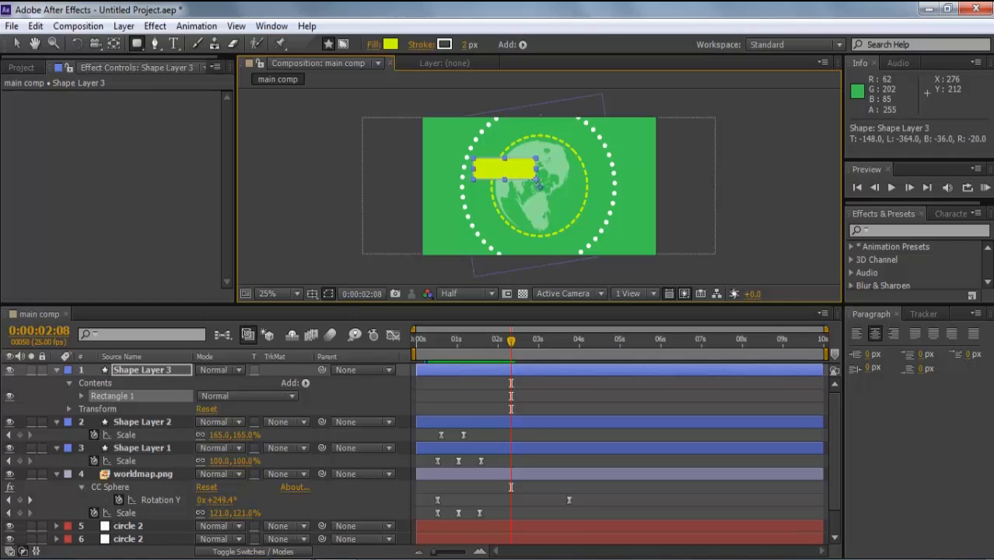
{"action": "left_click", "coordinate": [15, 43]}
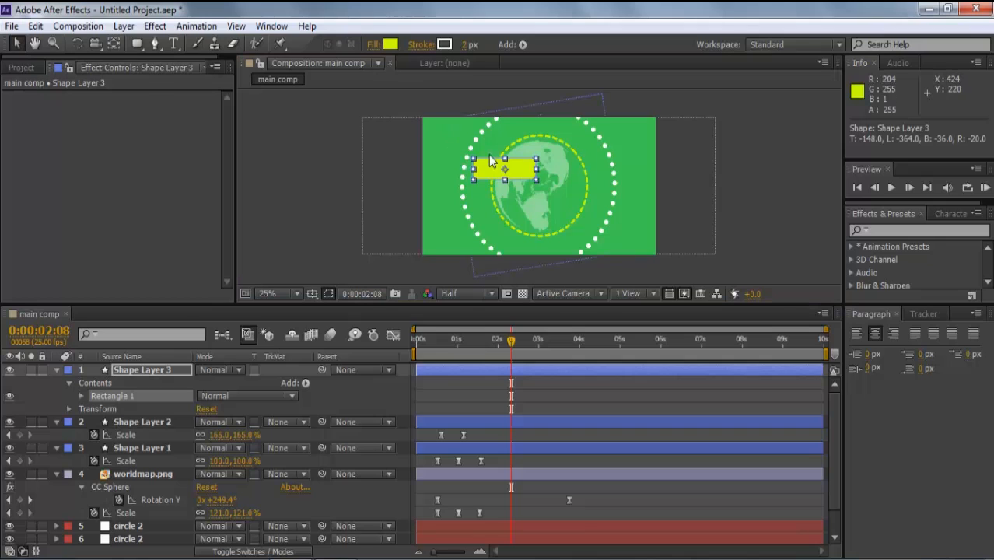
{"action": "left_click_drag", "start_coordinate": [503, 173], "coordinate": [566, 179]}
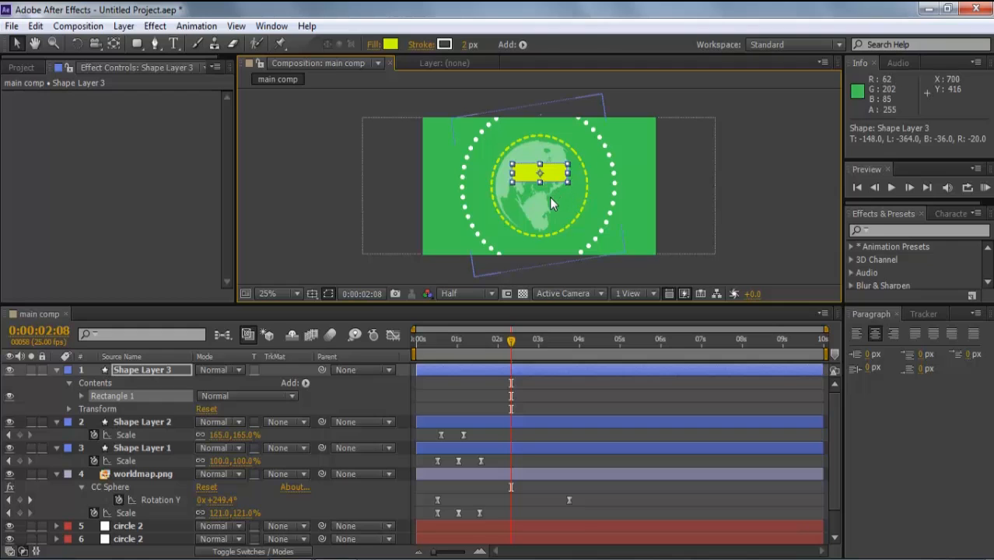
{"action": "left_click", "coordinate": [551, 199]}
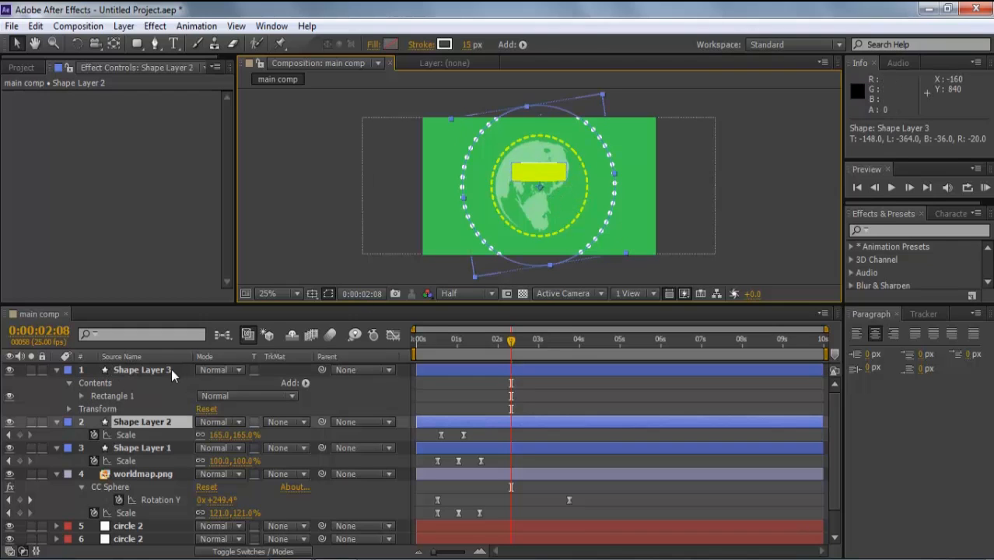
- Set the yellow box's opacity to 70%, fit the view, and start a text layer on it
{"action": "left_click", "coordinate": [170, 370]}
{"action": "key", "text": "t"}
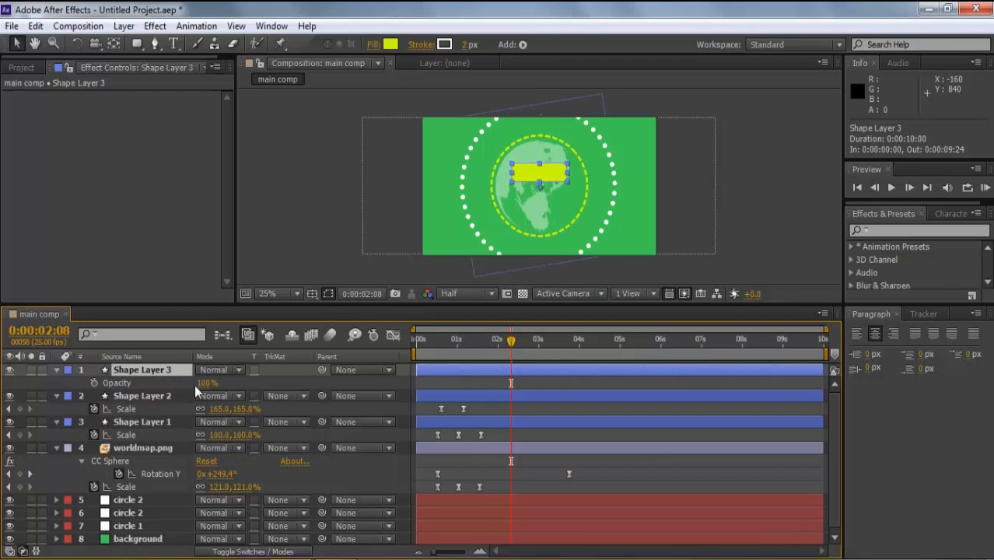
{"action": "left_click", "coordinate": [208, 383]}
{"action": "type", "text": "50"}
{"action": "key", "text": "Return"}
{"action": "left_click", "coordinate": [255, 264]}
{"action": "left_click", "coordinate": [296, 293]}
{"action": "left_click", "coordinate": [296, 35]}
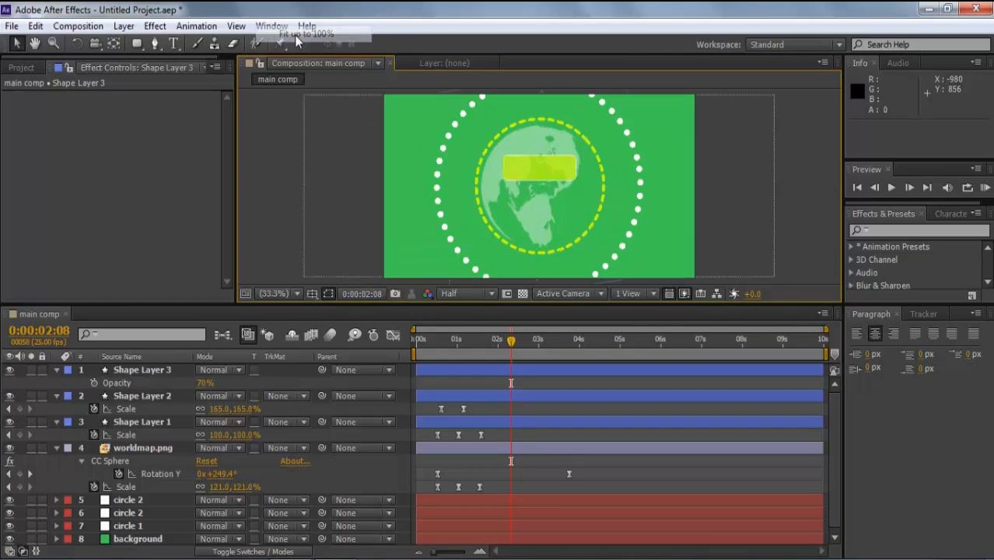
{"action": "left_click", "coordinate": [173, 43]}
{"action": "left_click", "coordinate": [505, 165]}
- Type 'love' and position the text on the yellow box
{"action": "type", "text": "love"}
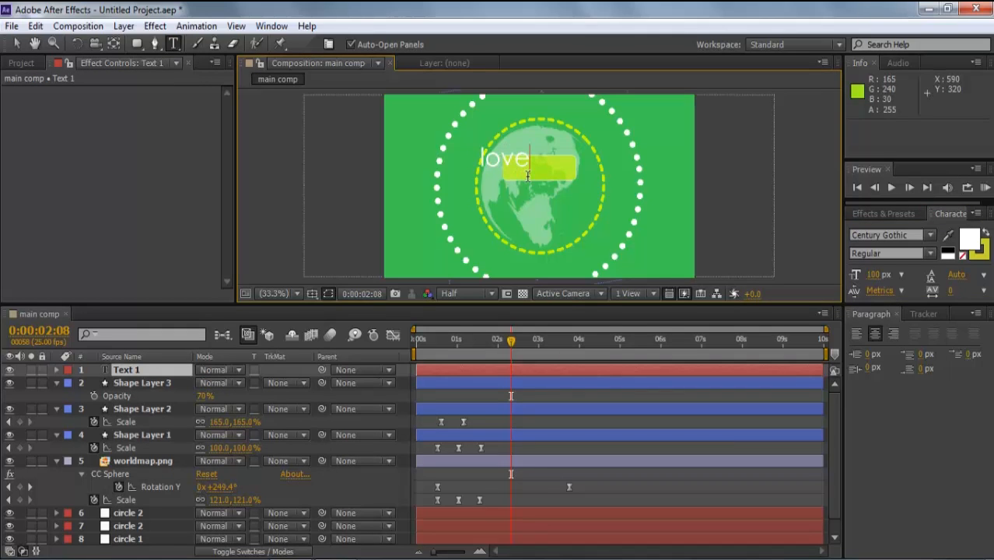
{"action": "left_click", "coordinate": [16, 42]}
{"action": "left_click_drag", "start_coordinate": [482, 163], "coordinate": [518, 172]}
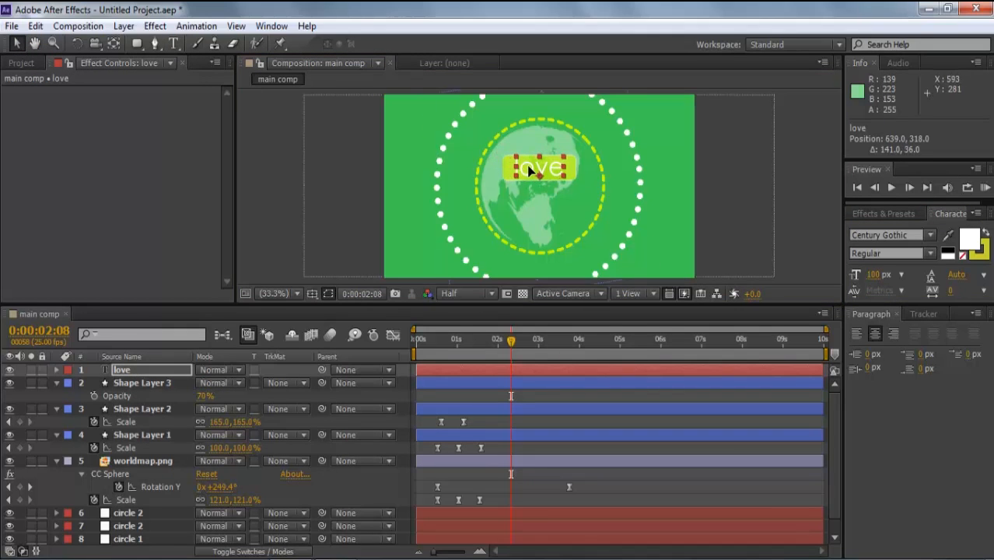
{"action": "left_click", "coordinate": [548, 218]}
{"action": "left_click", "coordinate": [165, 369]}
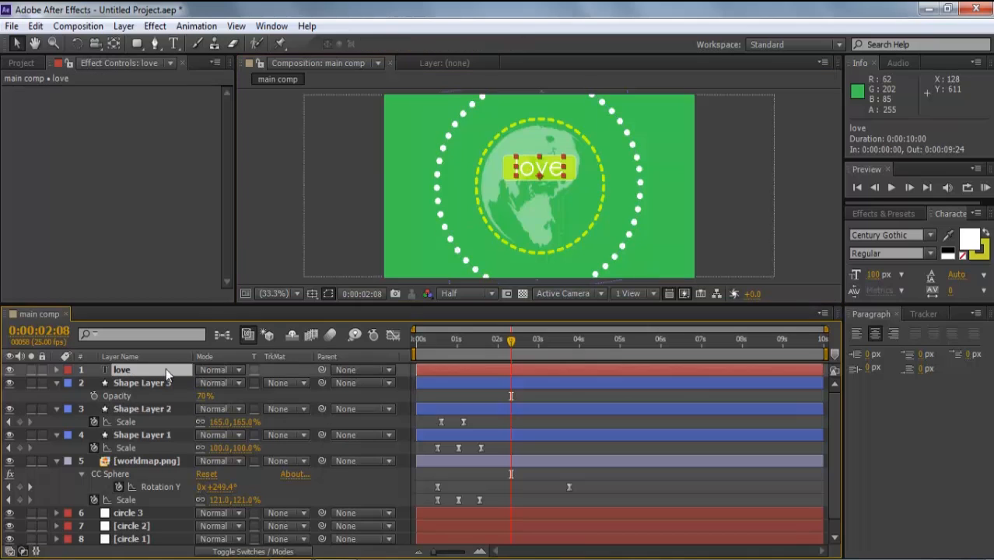
{"action": "key", "text": "Down"}
{"action": "key", "text": "Up"}
{"action": "left_click", "coordinate": [804, 181]}
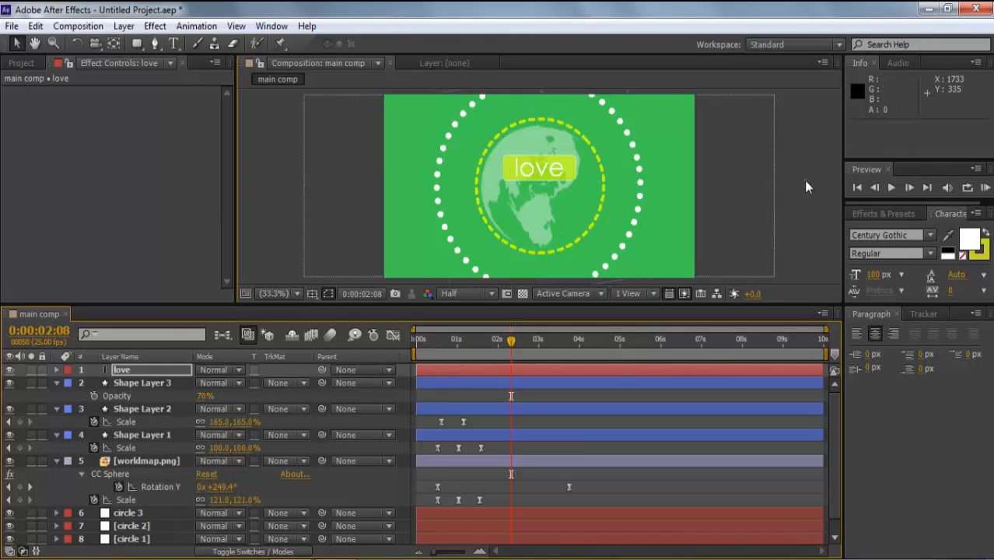
- Scale the love text down to 94% and check its fit in the box
{"action": "left_click", "coordinate": [140, 371]}
{"action": "key", "text": "s"}
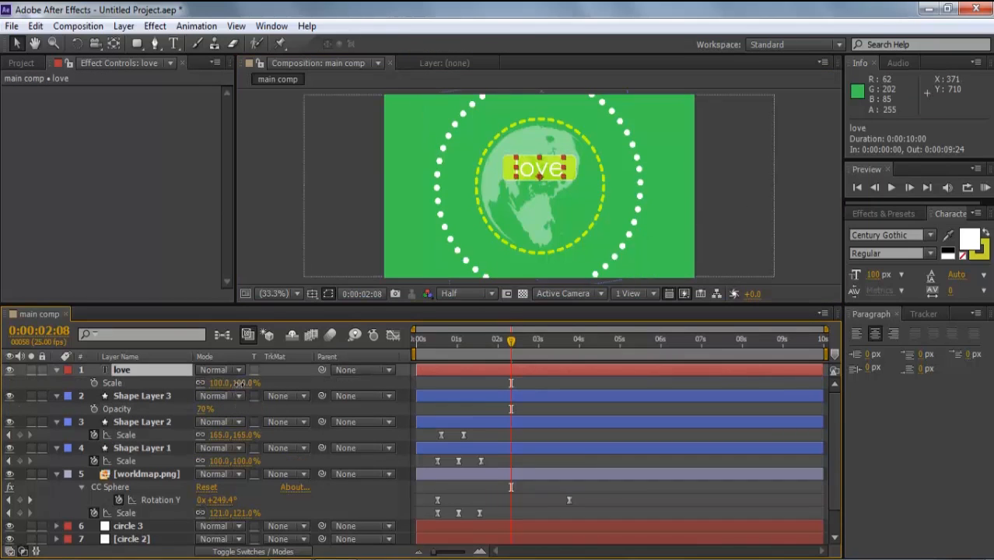
{"action": "left_click_drag", "start_coordinate": [237, 383], "coordinate": [232, 383]}
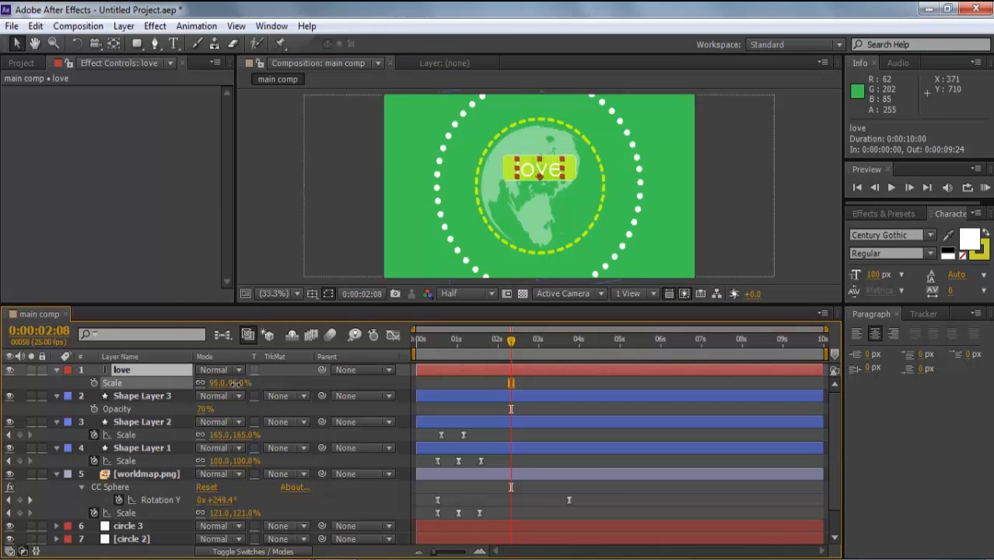
{"action": "left_click", "coordinate": [787, 216]}
{"action": "left_click", "coordinate": [125, 370]}
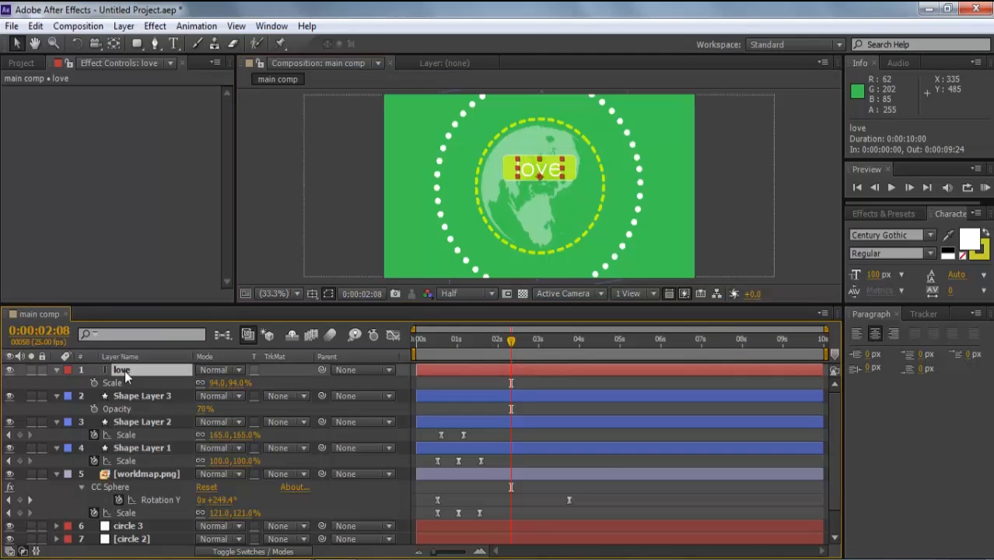
{"action": "left_click", "coordinate": [804, 212]}
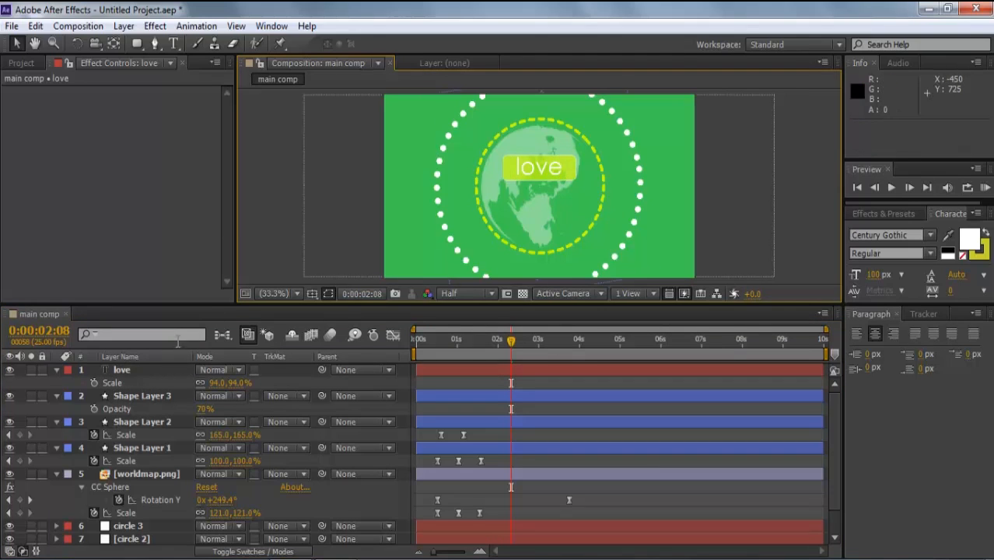
{"action": "left_click", "coordinate": [156, 372]}
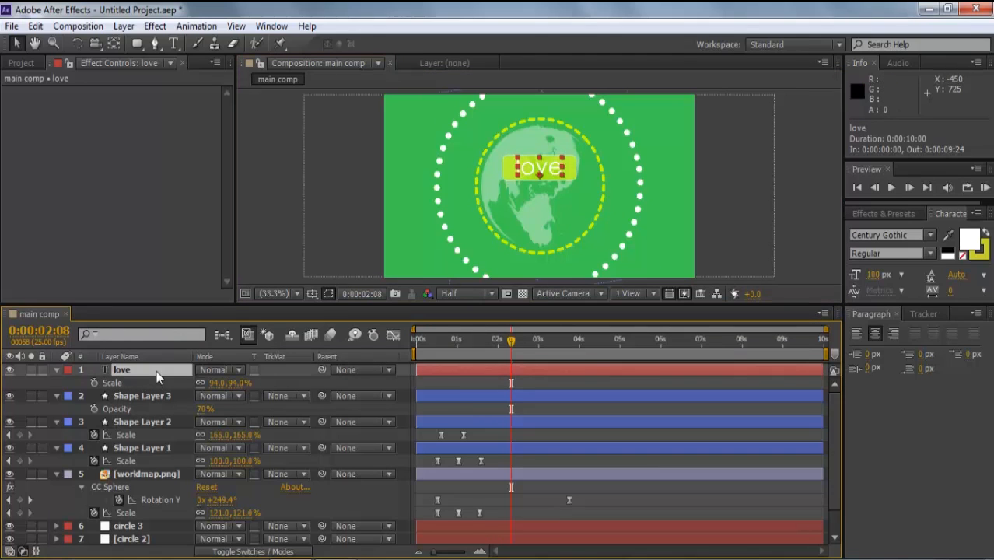
{"action": "left_click", "coordinate": [793, 211]}
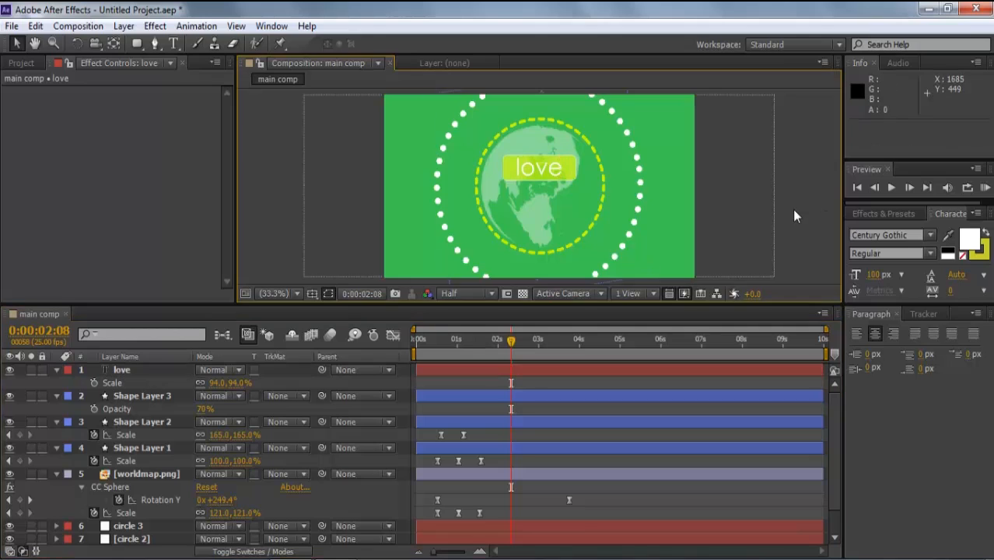
{"action": "left_click", "coordinate": [156, 396]}
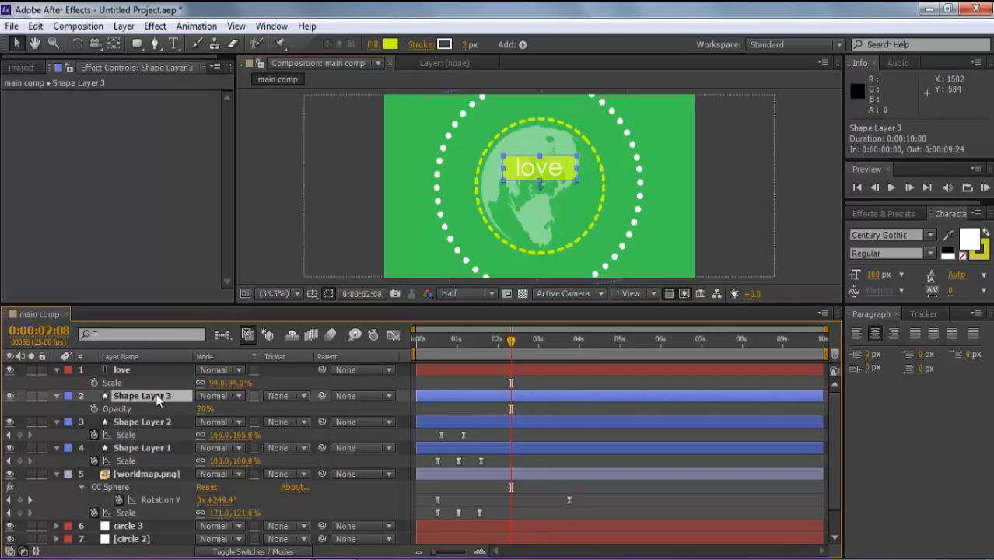
- Duplicate the yellow box, move it to the top, nudge it below love, and scale to 121%
{"action": "key", "text": "ctrl+d"}
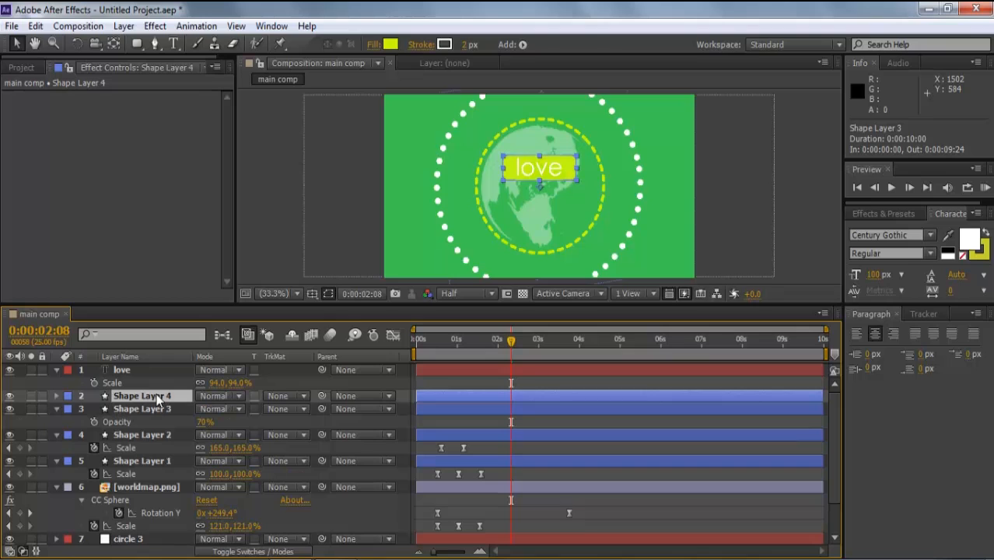
{"action": "left_click_drag", "start_coordinate": [156, 397], "coordinate": [154, 371]}
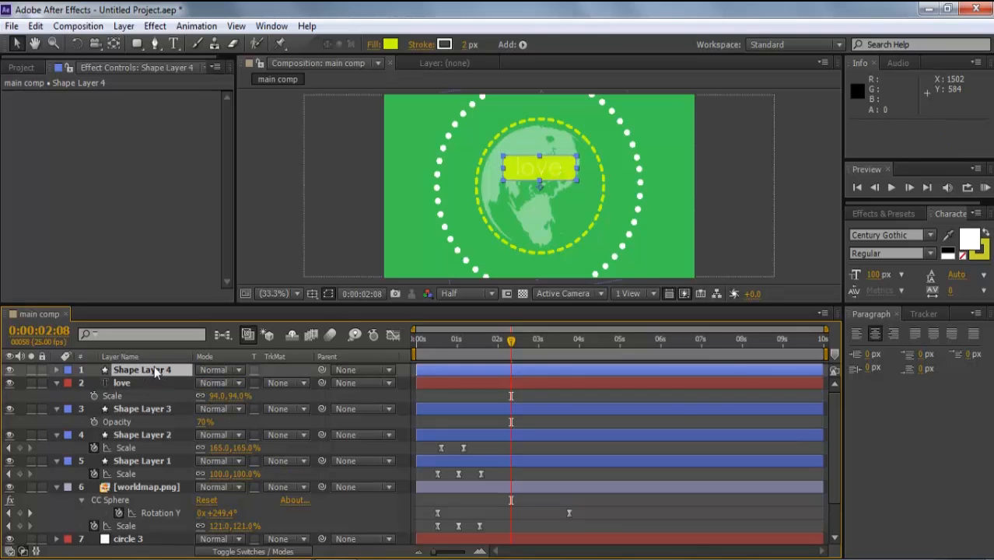
{"action": "key", "text": "shift+Down"}
{"action": "key", "text": "shift+Down"}
{"action": "key", "text": "shift+Down"}
{"action": "key", "text": "shift+Down"}
{"action": "key", "text": "shift+Down"}
{"action": "key", "text": "shift+Down"}
{"action": "key", "text": "shift+Down"}
{"action": "key", "text": "shift+Down"}
{"action": "key", "text": "shift+Down"}
{"action": "key", "text": "shift+Down"}
{"action": "key", "text": "shift+Down"}
{"action": "key", "text": "shift+Down"}
{"action": "key", "text": "shift+Down"}
{"action": "key", "text": "shift+Down"}
{"action": "key", "text": "shift+Down"}
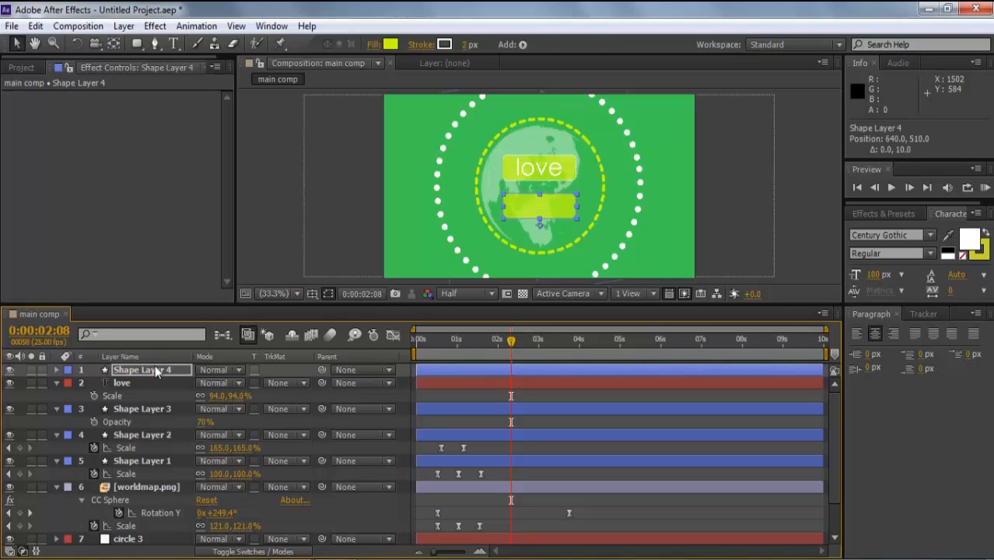
{"action": "left_click_drag", "start_coordinate": [243, 382], "coordinate": [261, 383]}
{"action": "left_click", "coordinate": [171, 372]}
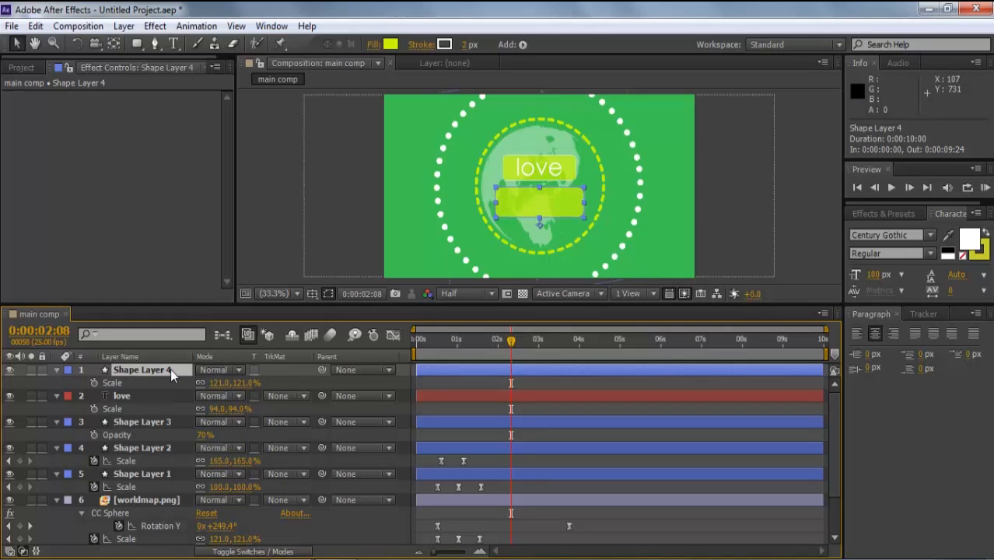
- Add 'Traveling' text on the second box and scale it to 79%
{"action": "left_click", "coordinate": [175, 44]}
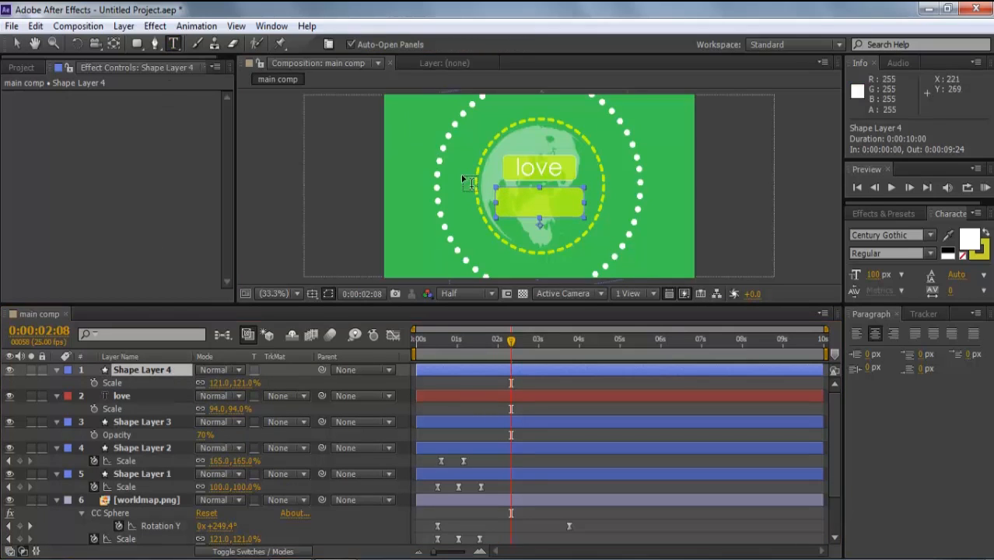
{"action": "left_click", "coordinate": [507, 196]}
{"action": "type", "text": "Traveling"}
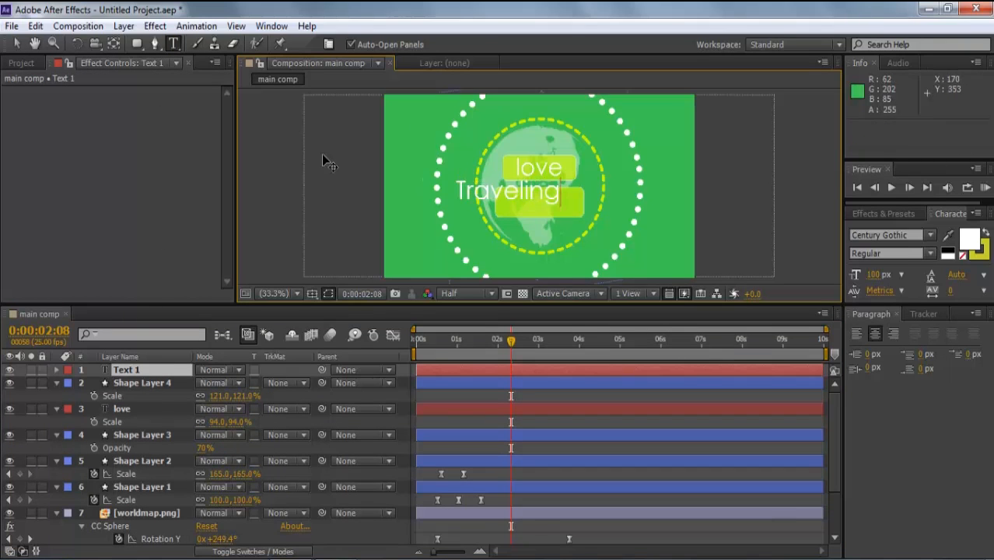
{"action": "left_click", "coordinate": [17, 44]}
{"action": "left_click_drag", "start_coordinate": [506, 203], "coordinate": [540, 212]}
{"action": "left_click", "coordinate": [176, 372]}
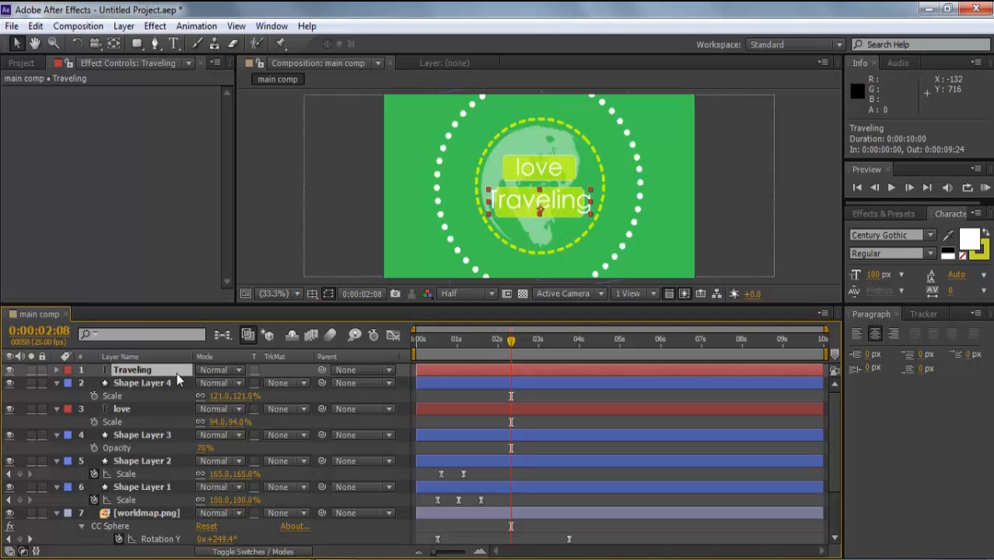
{"action": "key", "text": "s"}
{"action": "left_click_drag", "start_coordinate": [243, 382], "coordinate": [227, 383]}
- Change the text to lowercase 'traveling' and select it together with its box
{"action": "left_click", "coordinate": [721, 233]}
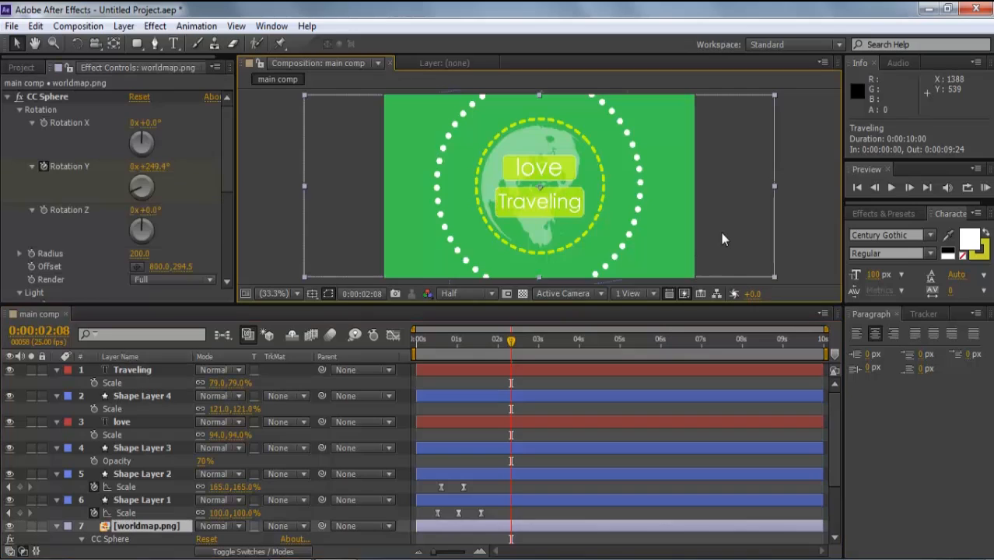
{"action": "double_click", "coordinate": [506, 201]}
{"action": "left_click", "coordinate": [513, 204]}
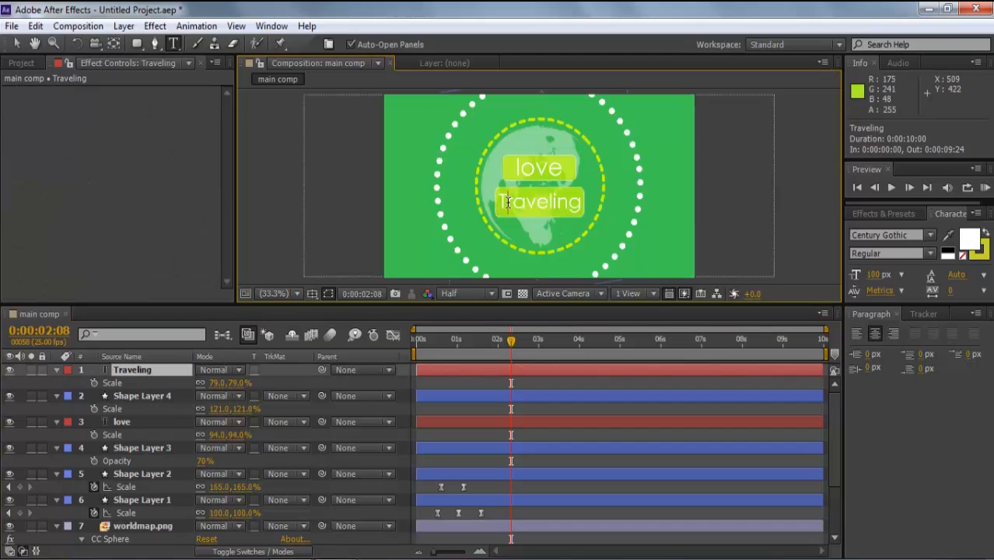
{"action": "key", "text": "BackSpace"}
{"action": "type", "text": "t"}
{"action": "left_click", "coordinate": [16, 44]}
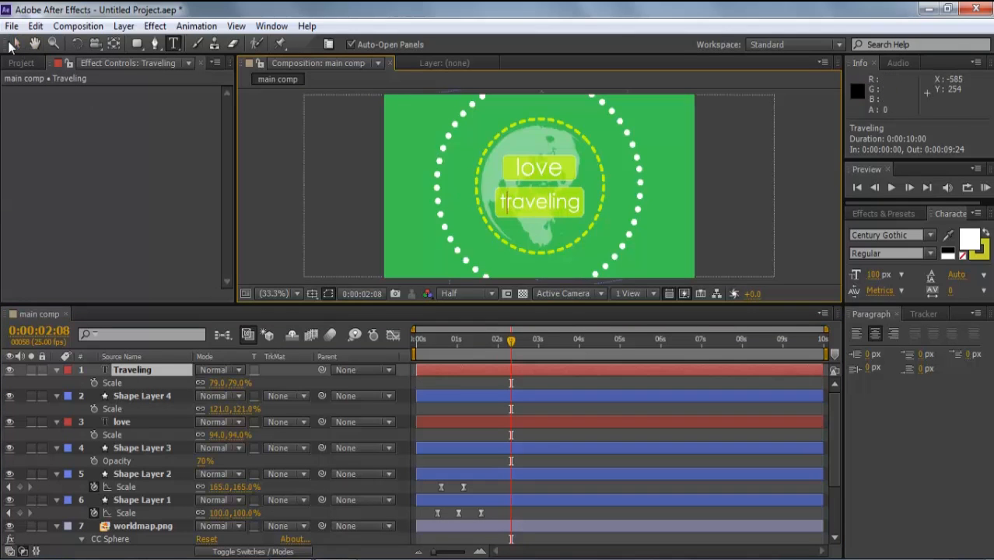
{"action": "left_click", "coordinate": [710, 184]}
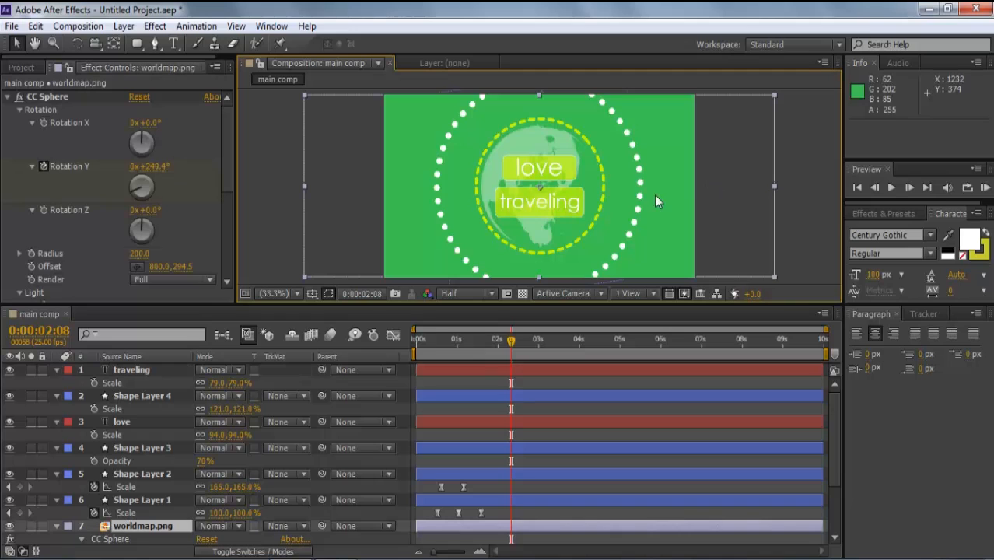
{"action": "left_click", "coordinate": [150, 370]}
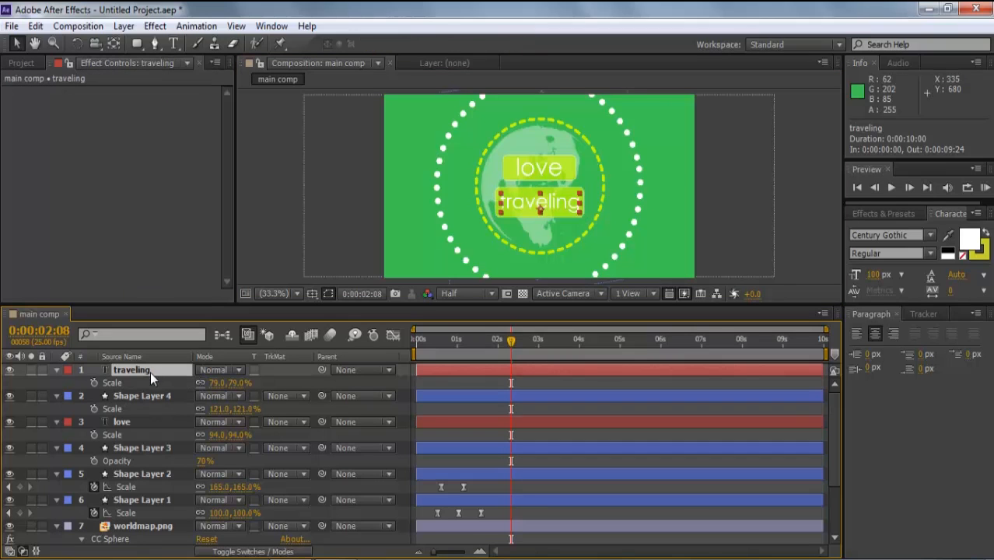
{"action": "left_click", "coordinate": [150, 395], "text": "ctrl"}
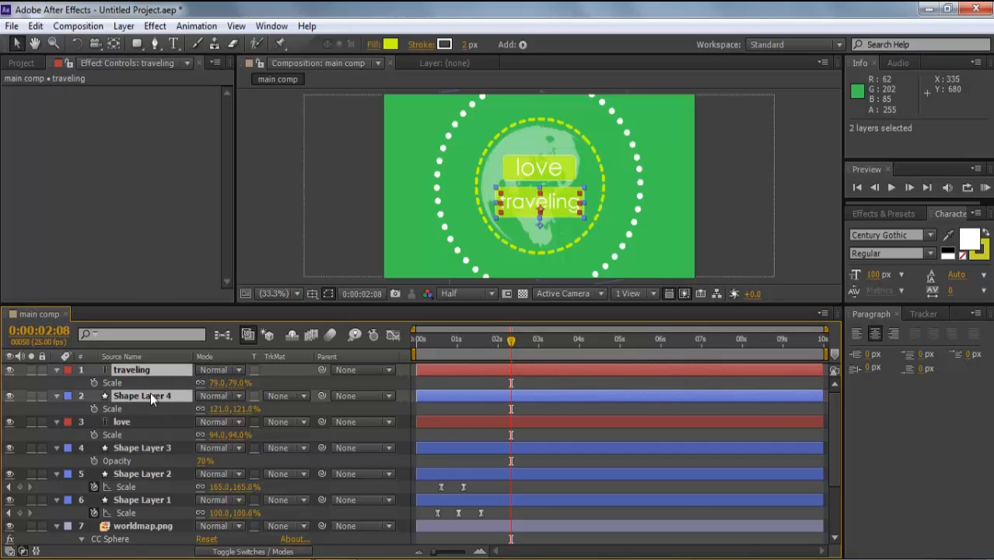
- Pre-compose the traveling text and its box as 'travel and box'
{"action": "right_click", "coordinate": [150, 394]}
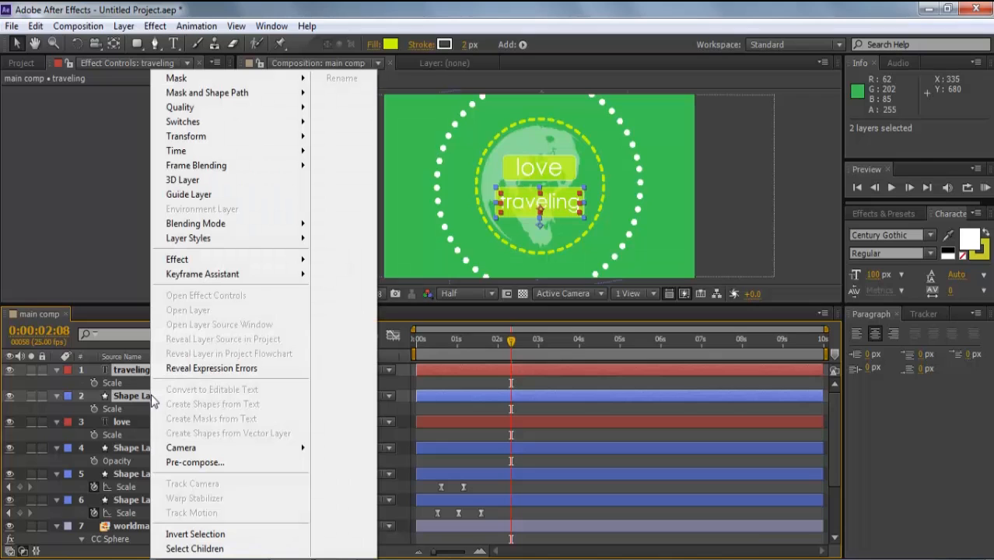
{"action": "left_click", "coordinate": [174, 461]}
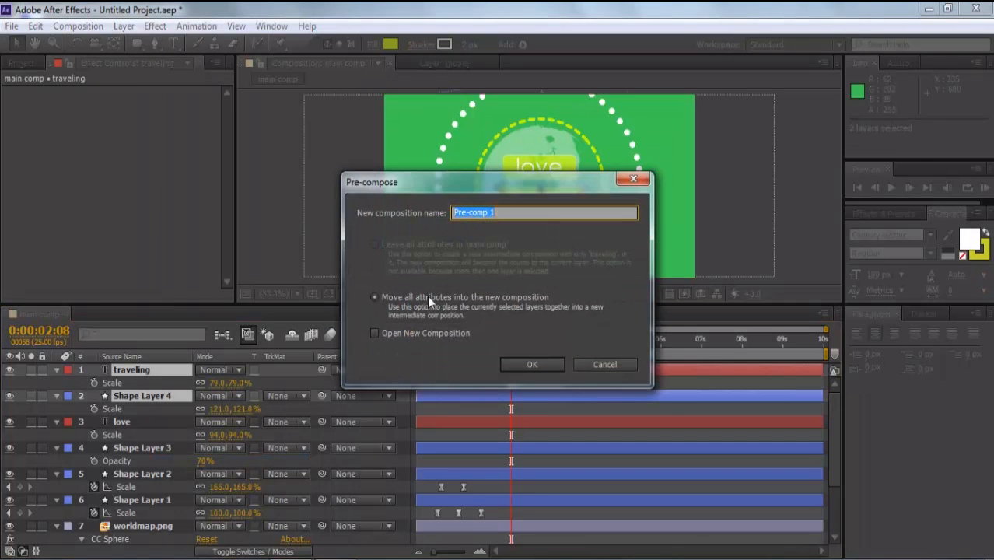
{"action": "key", "text": "BackSpace"}
{"action": "type", "text": "travel and box"}
{"action": "left_click", "coordinate": [531, 364]}
- Pre-compose the love text and its box as 'love box'
{"action": "left_click", "coordinate": [150, 407]}
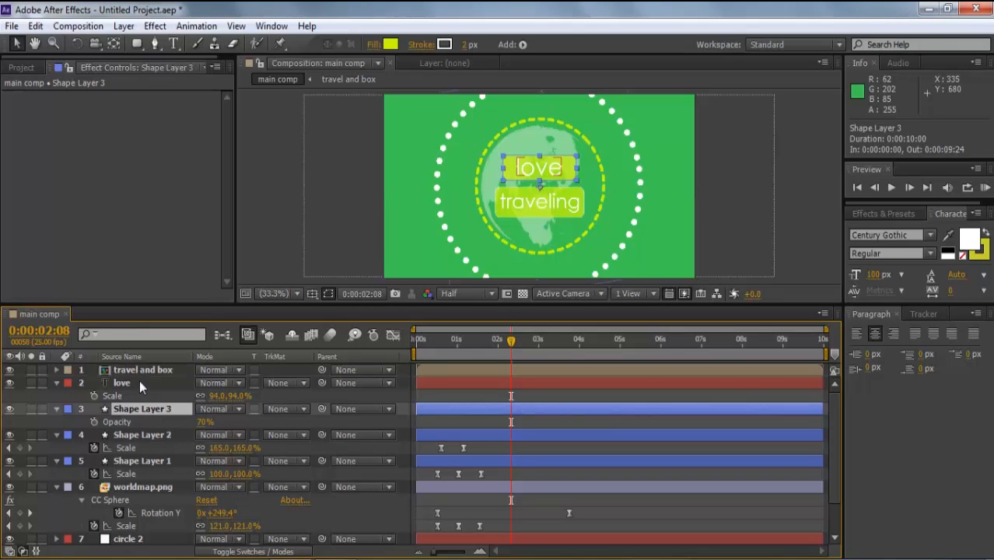
{"action": "left_click", "coordinate": [136, 381], "text": "ctrl"}
{"action": "right_click", "coordinate": [137, 381]}
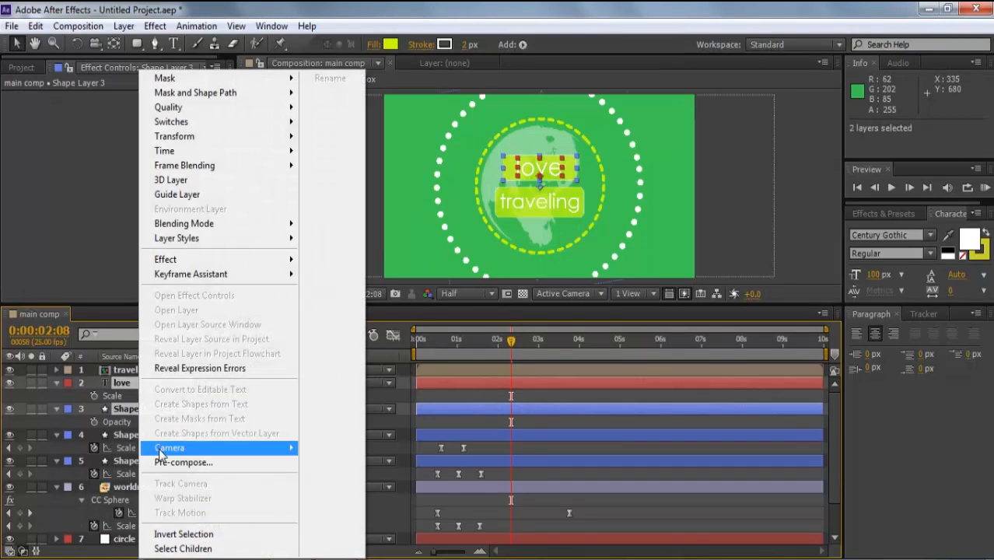
{"action": "left_click", "coordinate": [163, 460]}
{"action": "type", "text": "love"}
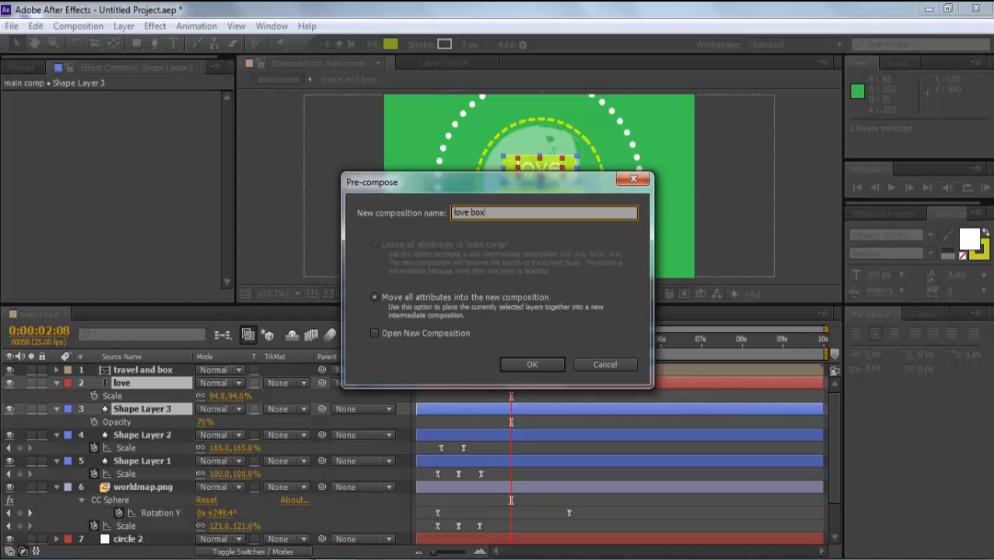
{"action": "type", "text": " box"}
{"action": "left_click", "coordinate": [521, 362]}
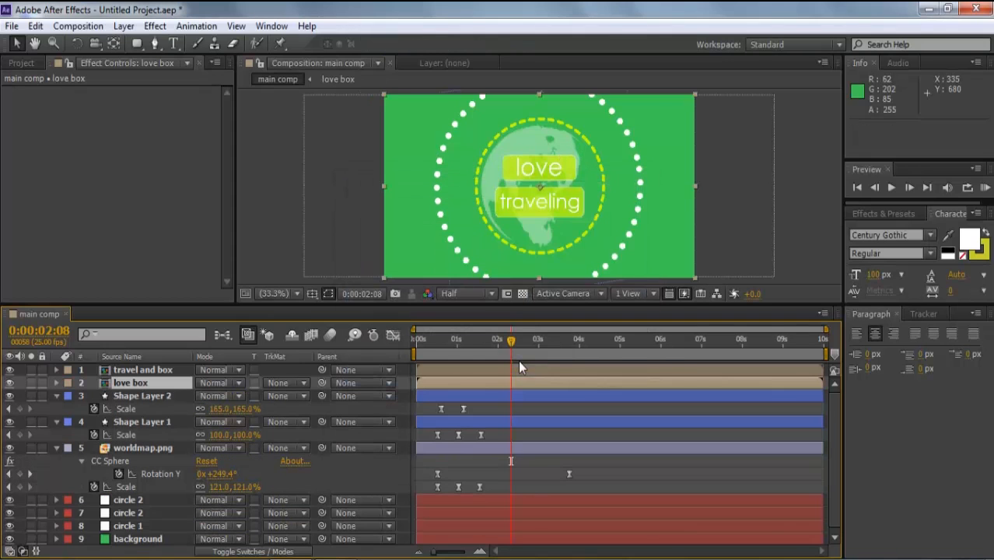
{"action": "left_click", "coordinate": [165, 375]}
- Rotate travel and box to -11.8° and love box to -14.4°, viewing at 100%
{"action": "key", "text": "w"}
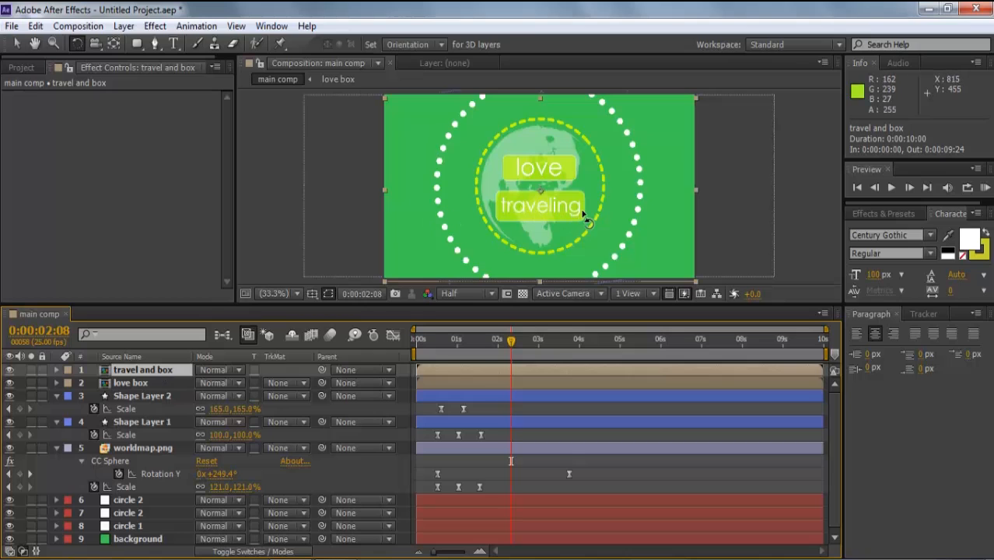
{"action": "left_click_drag", "start_coordinate": [582, 212], "coordinate": [586, 204]}
{"action": "key", "text": "v"}
{"action": "left_click", "coordinate": [140, 383]}
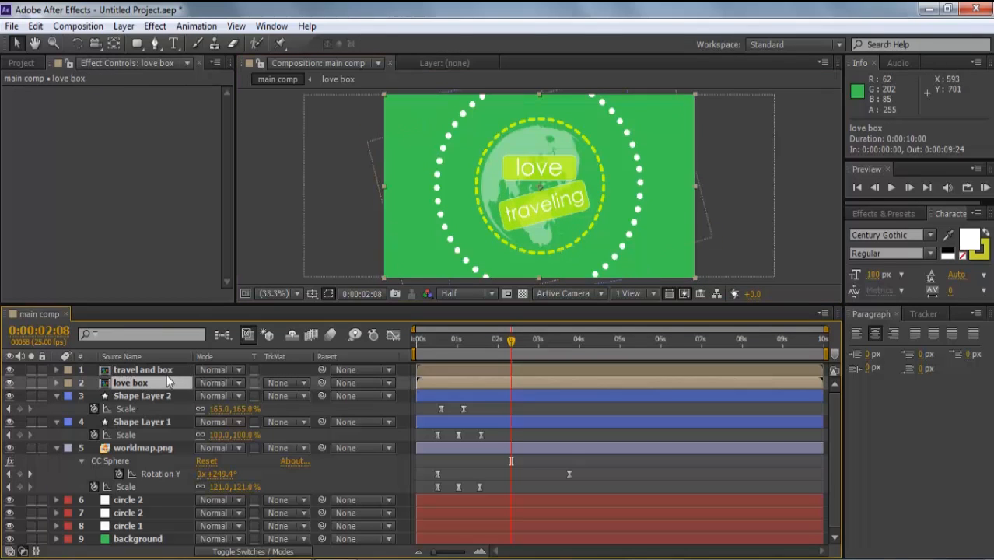
{"action": "key", "text": "w"}
{"action": "left_click_drag", "start_coordinate": [568, 185], "coordinate": [583, 168]}
{"action": "key", "text": "v"}
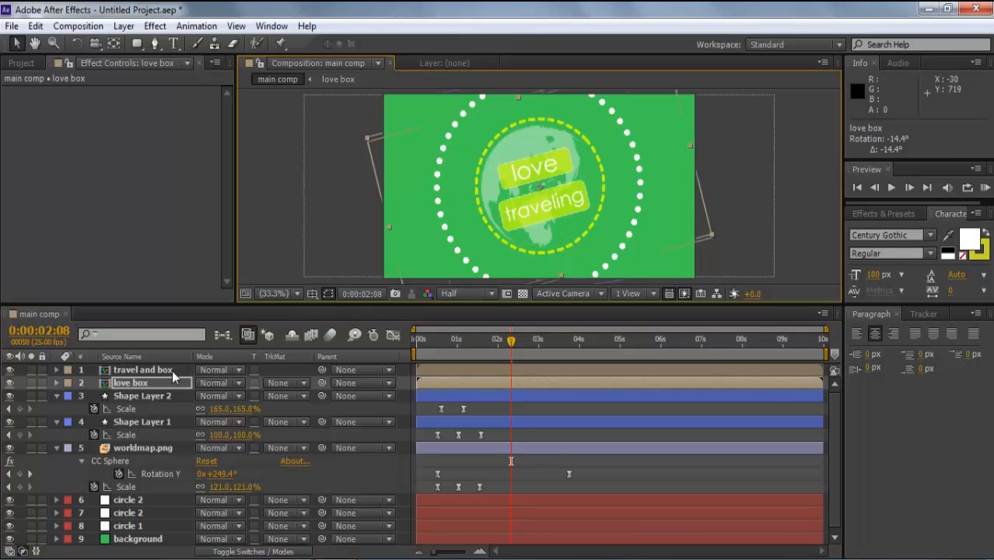
{"action": "key", "text": "slash"}
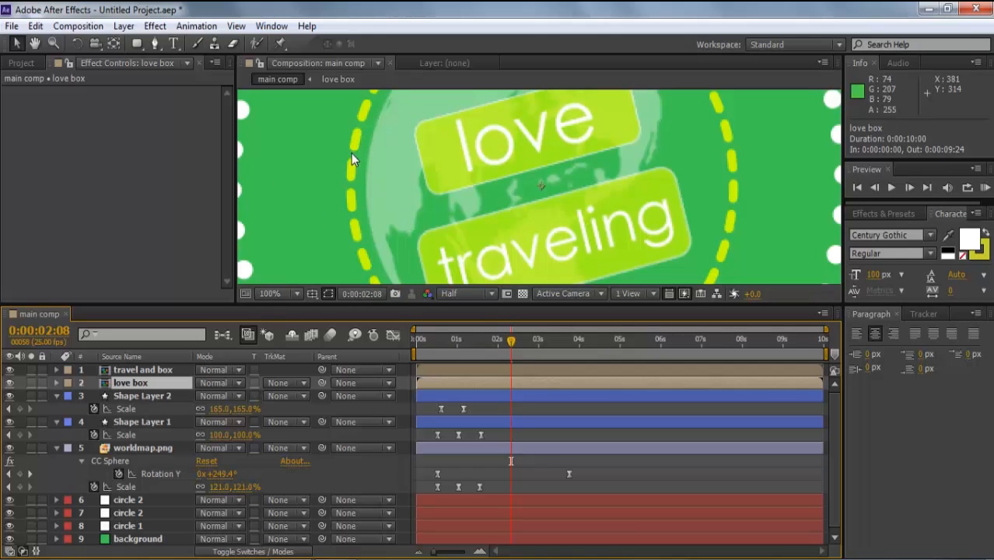
{"action": "left_click", "coordinate": [344, 208]}
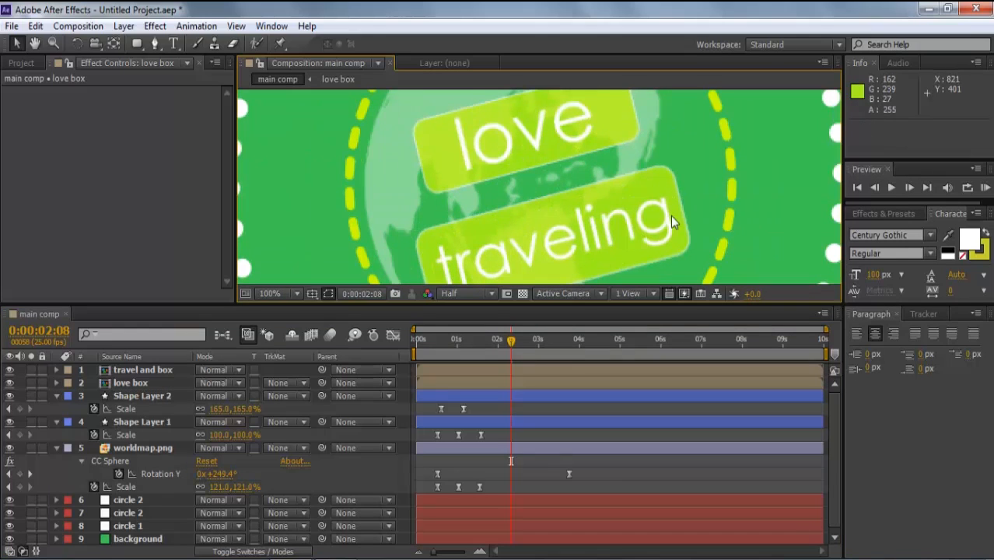
{"action": "left_click", "coordinate": [123, 26]}
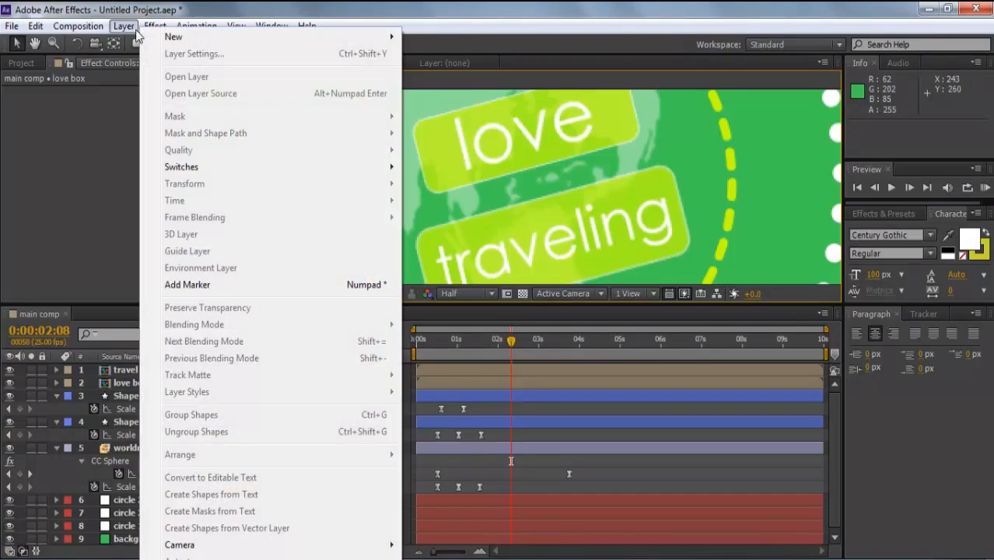
- Create a white solid named 'for love' below travel and box and hide it
{"action": "mouse_move", "coordinate": [202, 36]}
{"action": "left_click", "coordinate": [432, 54]}
{"action": "type", "text": "fo"}
{"action": "left_click", "coordinate": [287, 383]}
{"action": "left_click_drag", "start_coordinate": [140, 369], "coordinate": [138, 389]}
{"action": "left_click", "coordinate": [13, 383]}
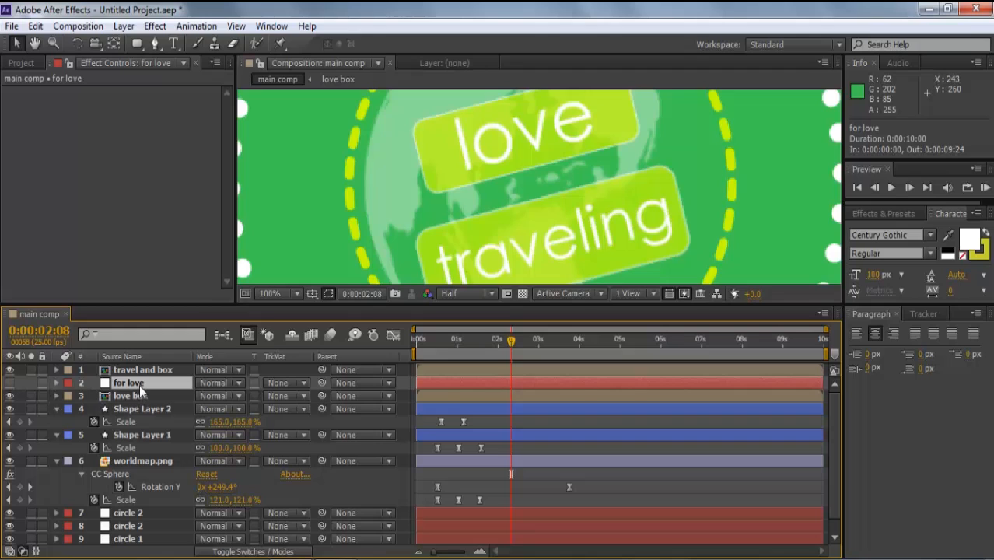
- Draw an ellipse mask over the globe on the for love solid
{"action": "key", "text": "comma"}
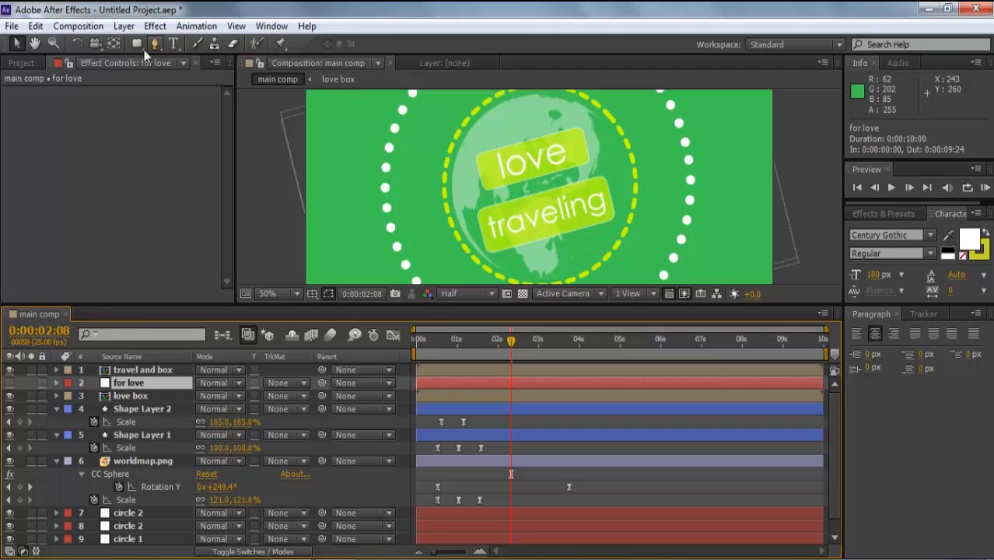
{"action": "left_click_drag", "start_coordinate": [138, 45], "coordinate": [175, 78]}
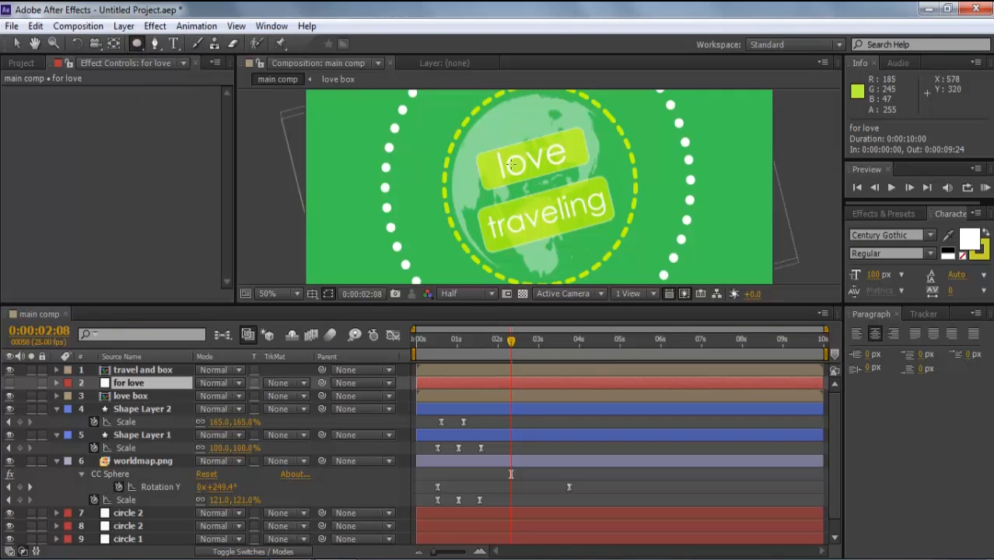
{"action": "left_click_drag", "start_coordinate": [473, 112], "coordinate": [627, 273]}
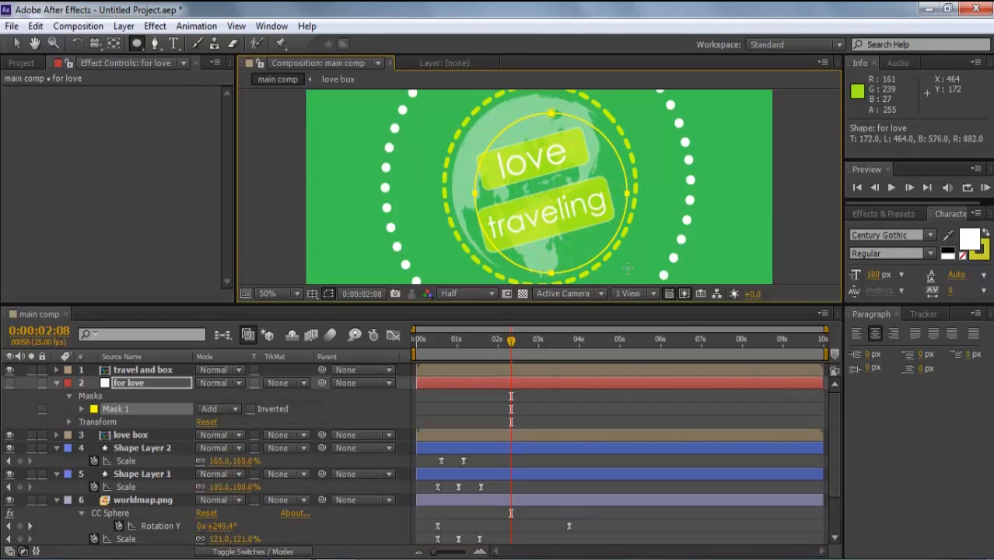
{"action": "left_click", "coordinate": [16, 42]}
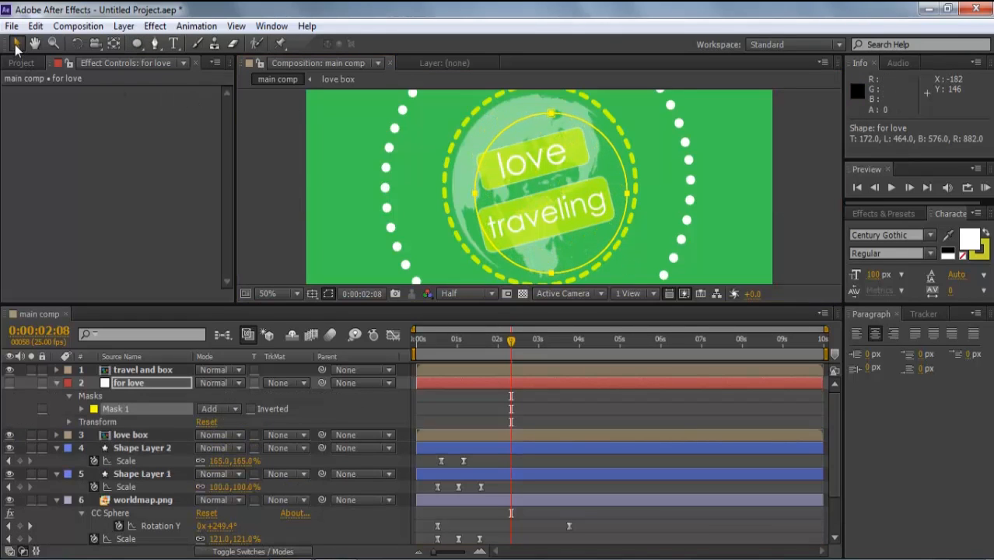
{"action": "double_click", "coordinate": [473, 189]}
{"action": "left_click_drag", "start_coordinate": [473, 113], "coordinate": [441, 122]}
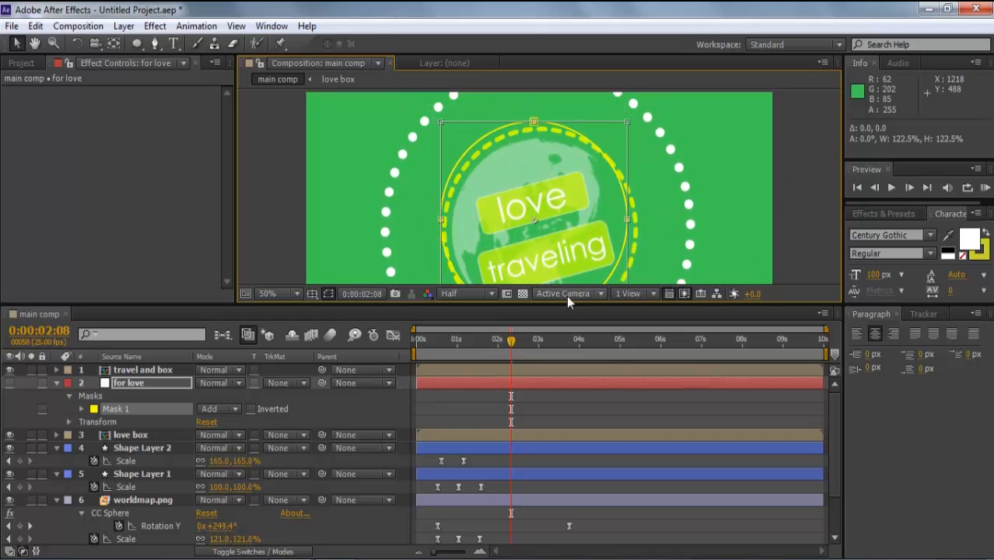
- Free-transform the ellipse mask to fit snugly around the globe
{"action": "left_click_drag", "start_coordinate": [570, 307], "coordinate": [567, 345]}
{"action": "scroll", "coordinate": [563, 266], "scroll_direction": "down", "scroll_amount": 1}
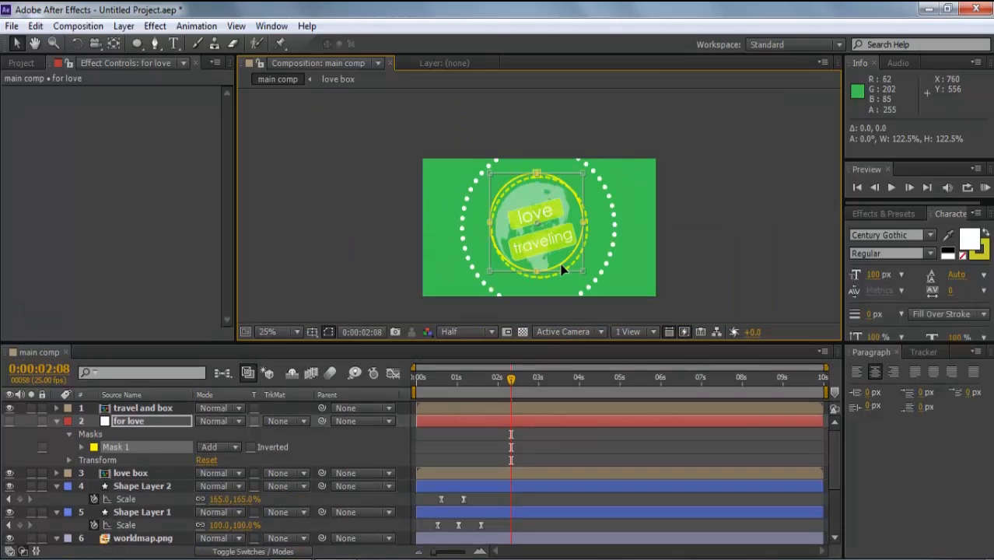
{"action": "left_click_drag", "start_coordinate": [582, 272], "coordinate": [591, 276]}
{"action": "left_click_drag", "start_coordinate": [590, 225], "coordinate": [585, 225]}
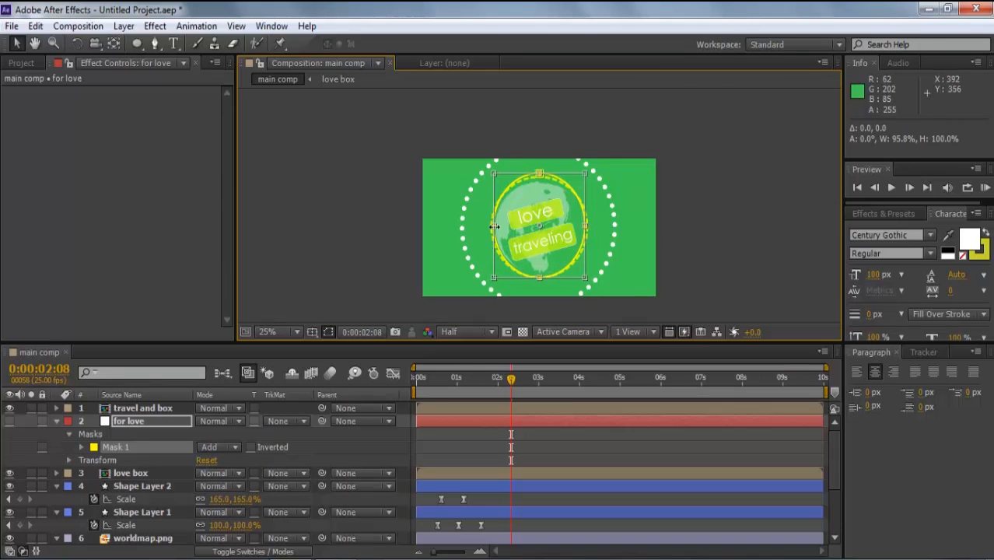
{"action": "scroll", "coordinate": [493, 226], "scroll_direction": "up", "scroll_amount": 1}
{"action": "left_click_drag", "start_coordinate": [451, 247], "coordinate": [452, 244]}
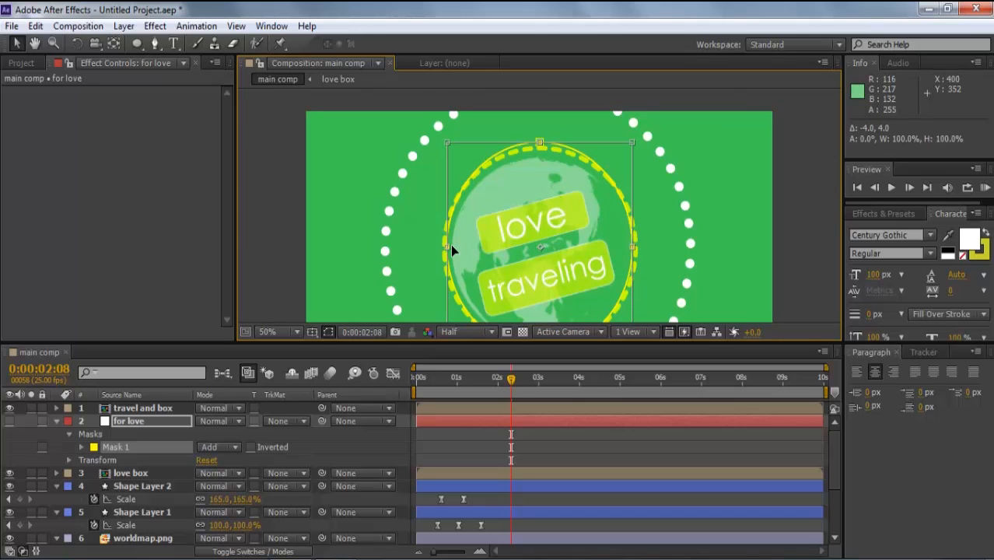
{"action": "key", "text": "Return"}
{"action": "key", "text": "comma"}
{"action": "key", "text": "comma"}
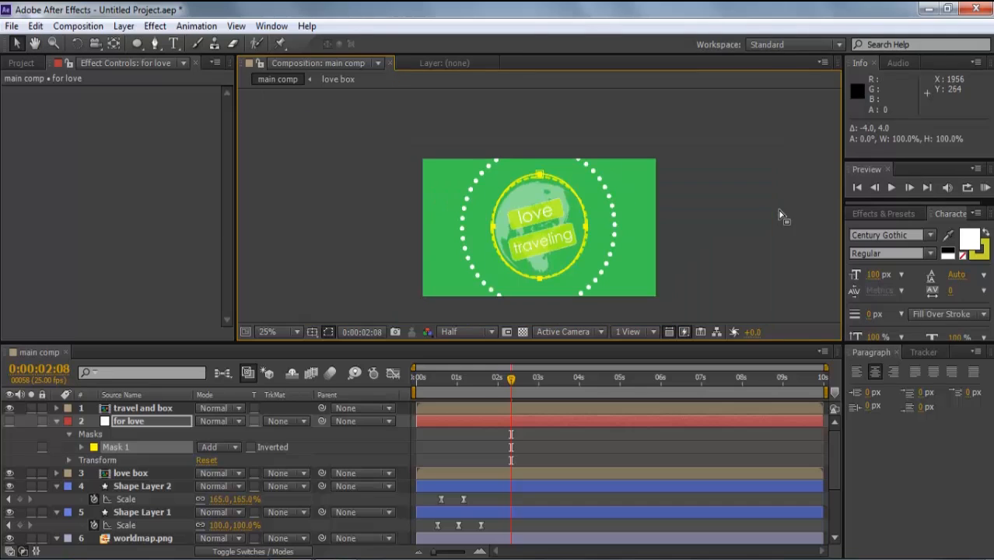
{"action": "left_click", "coordinate": [187, 423]}
{"action": "key", "text": "period"}
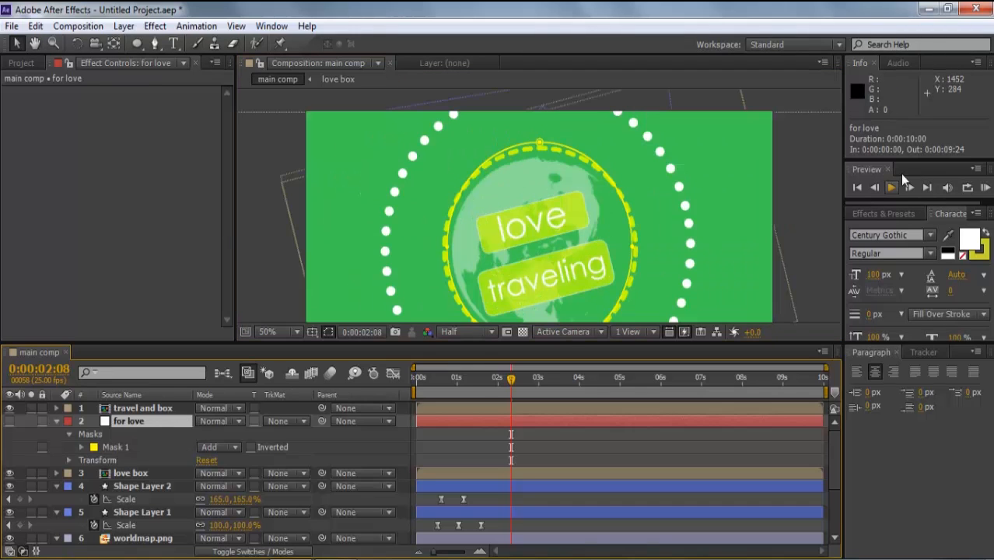
{"action": "left_click", "coordinate": [799, 199]}
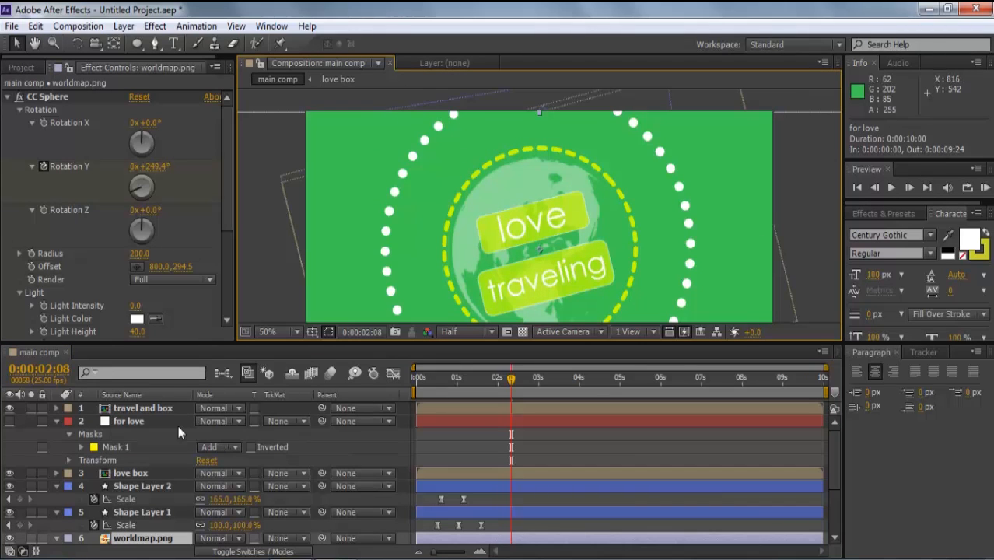
- Set love box's track matte to Alpha Matte using 'for love'
{"action": "left_click", "coordinate": [55, 421]}
{"action": "left_click", "coordinate": [166, 433]}
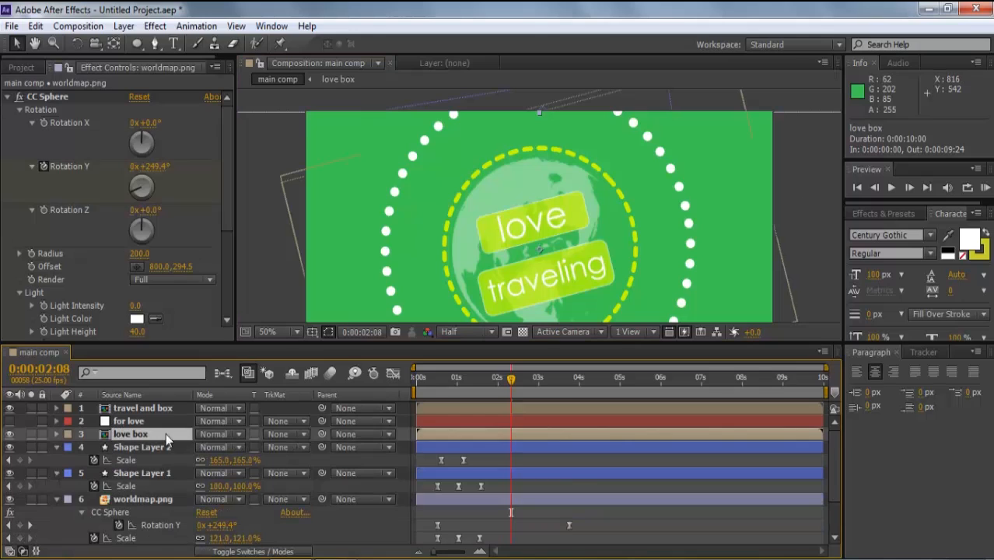
{"action": "left_click", "coordinate": [303, 433]}
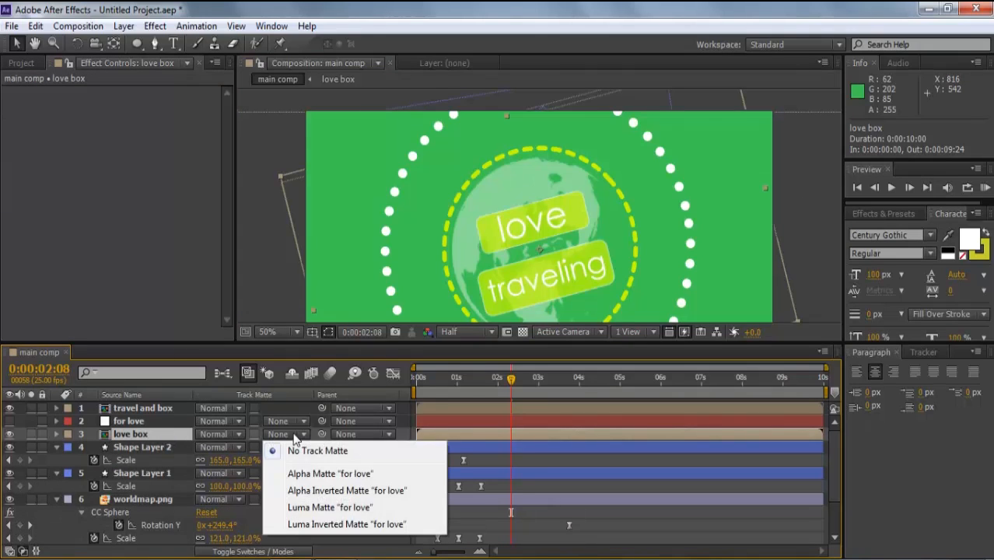
{"action": "left_click", "coordinate": [306, 473]}
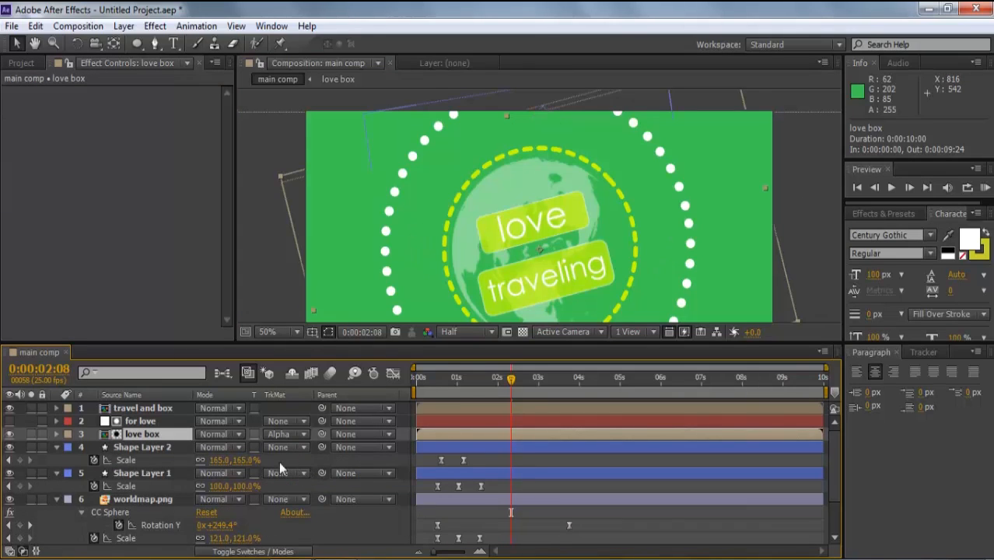
- Keyframe love box sliding from lower left (248,448) to 640,360 with Easy Ease
{"action": "key", "text": "p"}
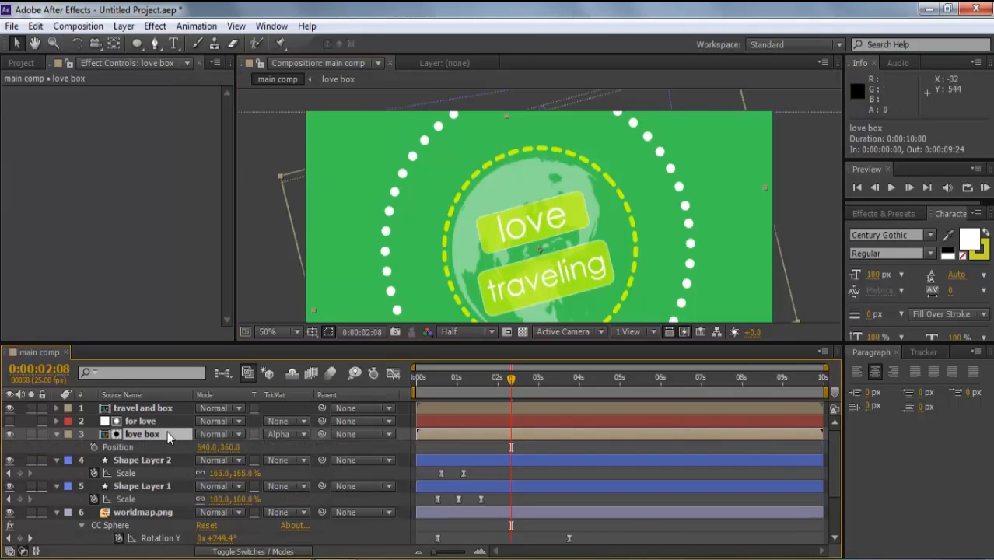
{"action": "left_click", "coordinate": [94, 447]}
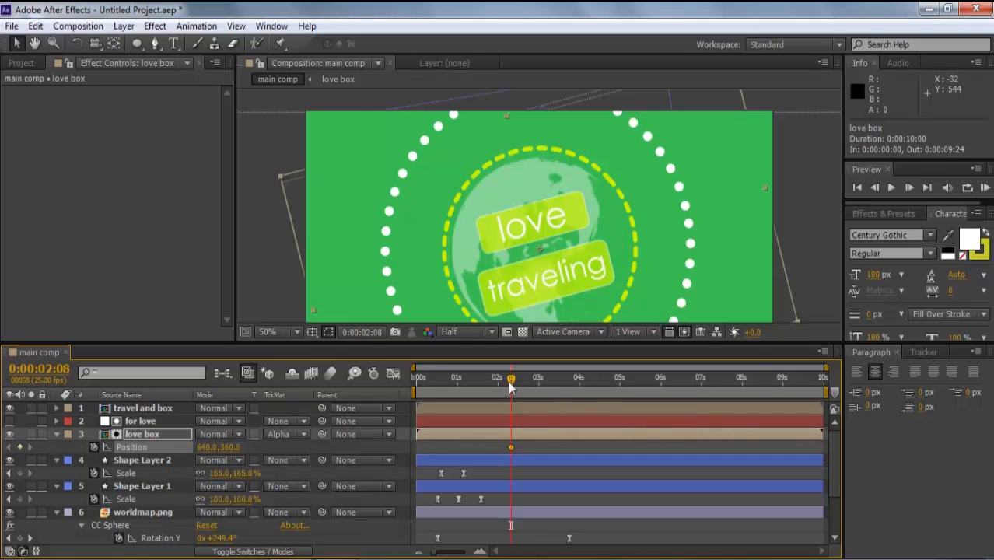
{"action": "left_click_drag", "start_coordinate": [509, 384], "coordinate": [487, 381]}
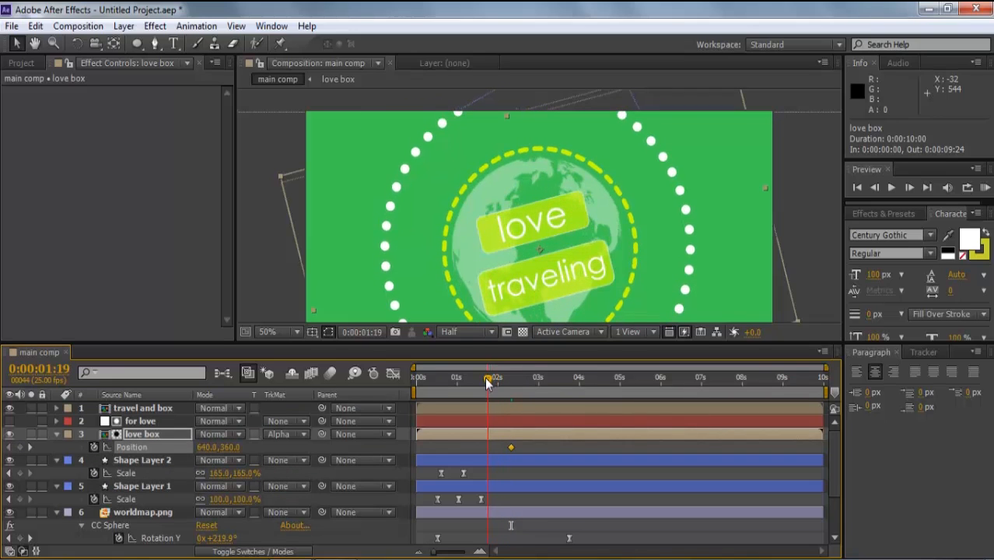
{"action": "left_click_drag", "start_coordinate": [525, 227], "coordinate": [383, 266]}
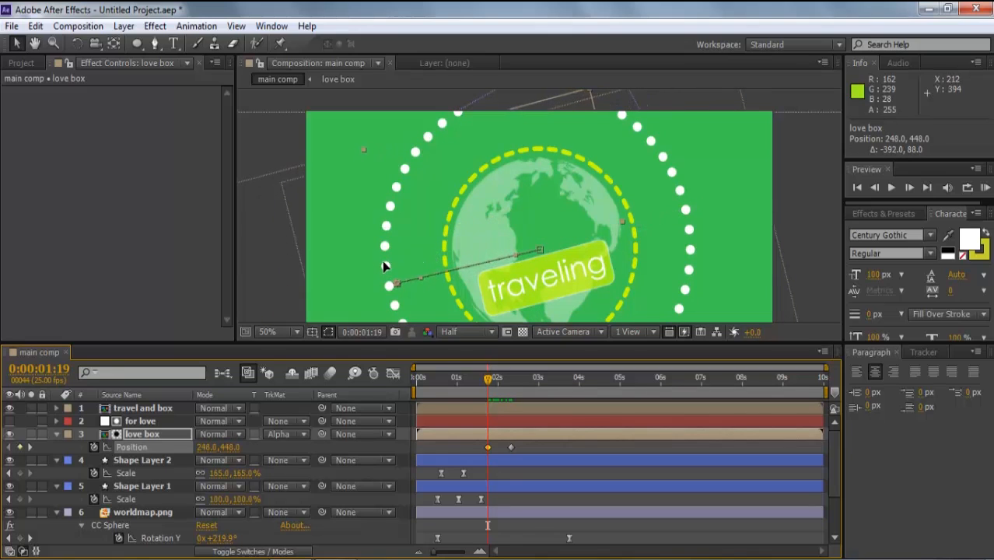
{"action": "left_click", "coordinate": [471, 391]}
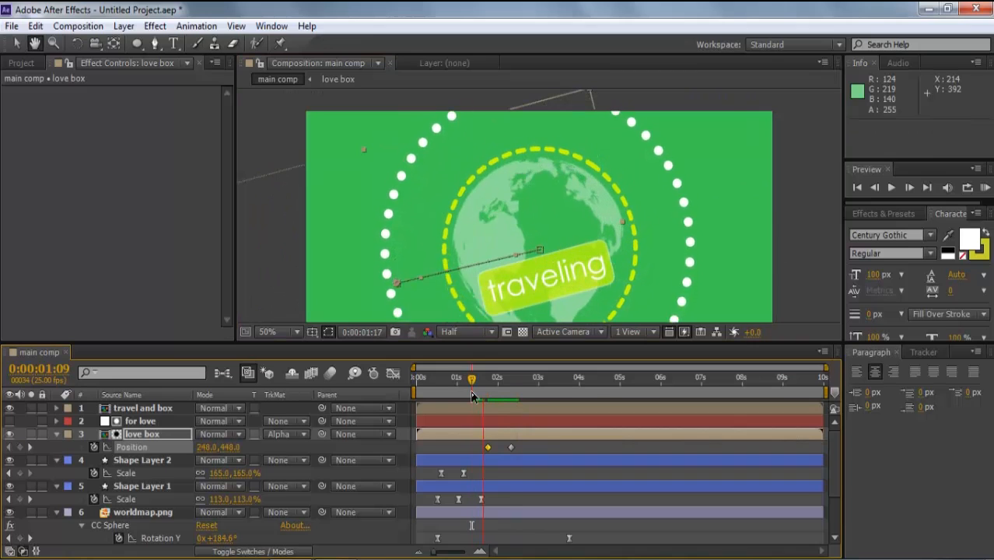
{"action": "key", "text": "space"}
{"action": "left_click_drag", "start_coordinate": [525, 442], "coordinate": [482, 453]}
{"action": "key", "text": "F9"}
{"action": "left_click", "coordinate": [536, 445]}
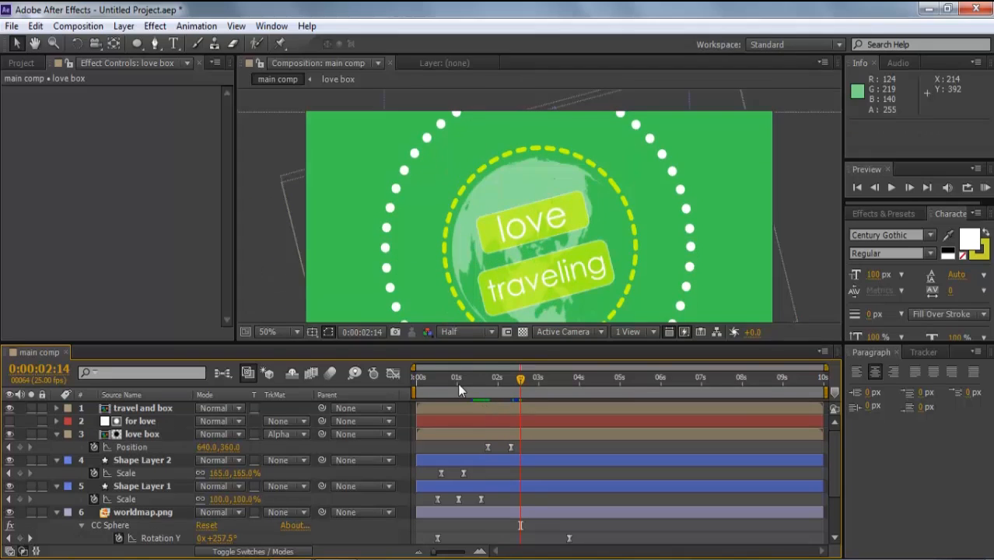
- Add a comp-sized white solid named 'travel' above travel and box
{"action": "left_click", "coordinate": [165, 408]}
{"action": "left_click", "coordinate": [118, 27]}
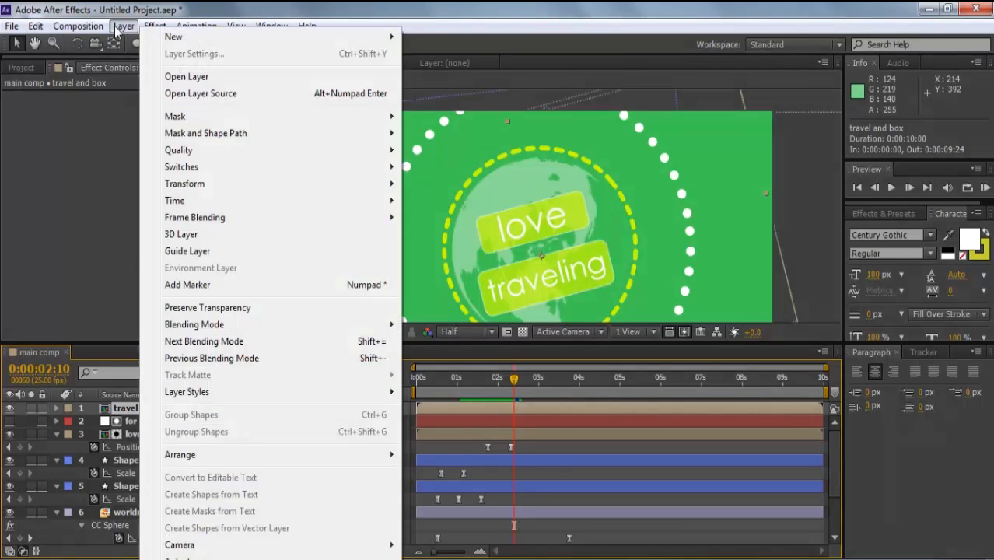
{"action": "mouse_move", "coordinate": [172, 36]}
{"action": "left_click", "coordinate": [438, 56]}
{"action": "key", "text": "BackSpace"}
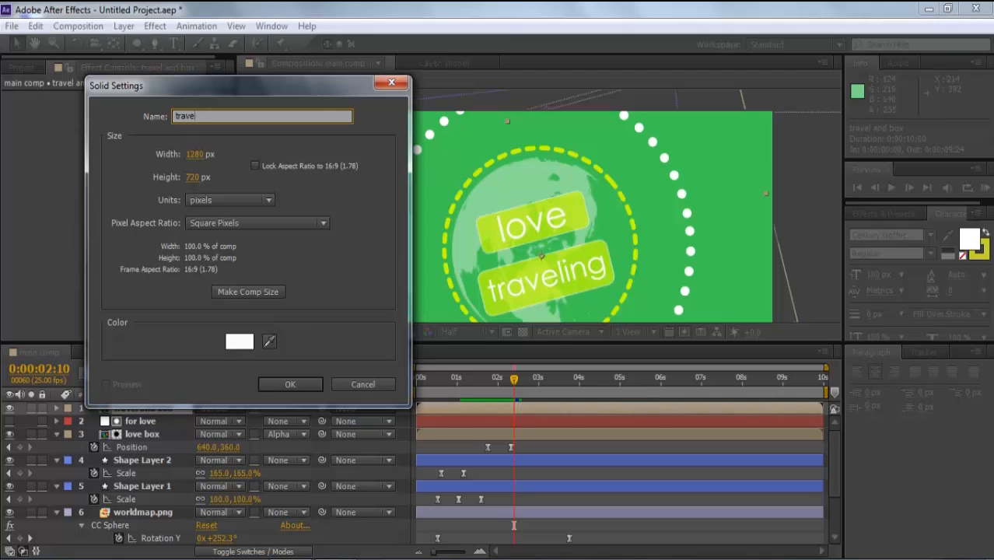
{"action": "left_click", "coordinate": [303, 381]}
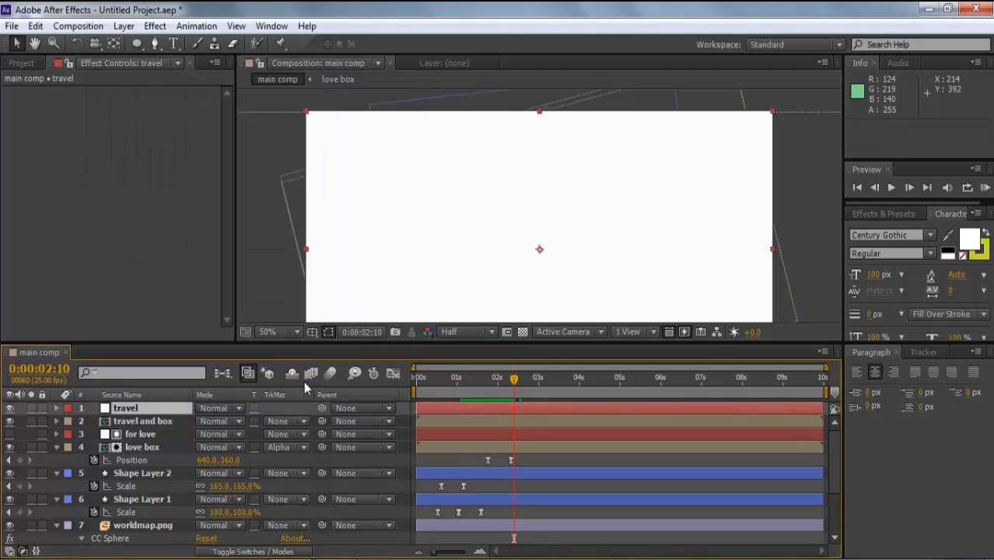
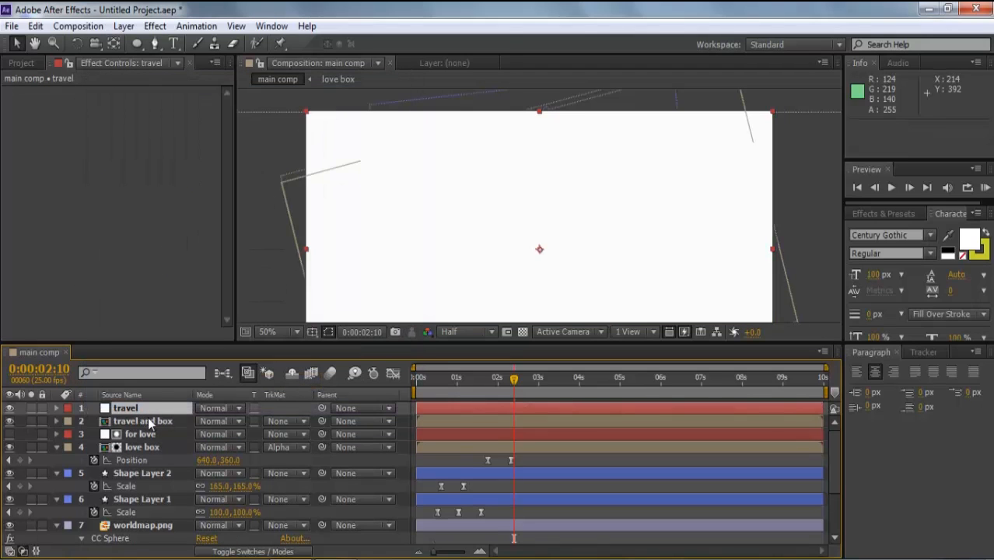
- Hide the white travel solid and draw an elliptical mask over the globe
{"action": "left_click", "coordinate": [11, 408]}
{"action": "left_click", "coordinate": [136, 45]}
{"action": "mouse_move", "coordinate": [447, 177]}
{"action": "left_mouse_down"}
{"action": "mouse_move", "coordinate": [492, 221]}
{"action": "mouse_move", "coordinate": [629, 290]}
{"action": "left_mouse_up"}
- Drag the mask's top, left and right points to fit the yellow dashed ring
{"action": "key", "text": "v"}
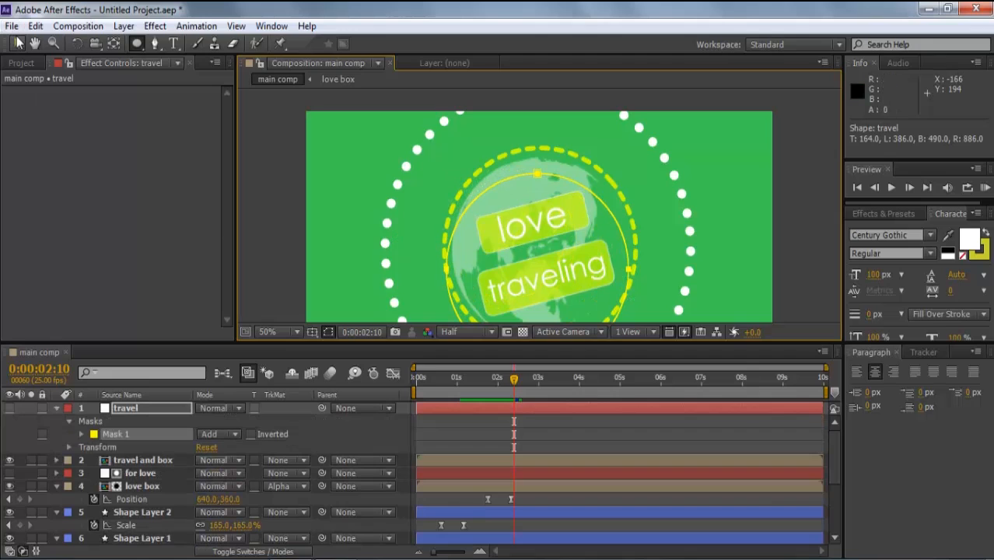
{"action": "left_click_drag", "start_coordinate": [537, 174], "coordinate": [539, 153]}
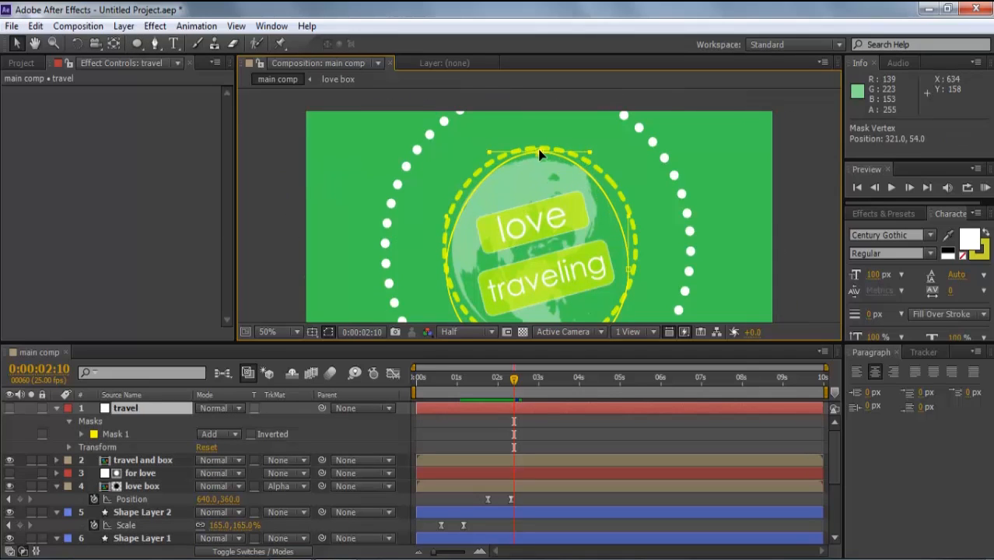
{"action": "left_click", "coordinate": [444, 270]}
{"action": "left_click_drag", "start_coordinate": [444, 275], "coordinate": [450, 243]}
{"action": "left_click", "coordinate": [626, 269]}
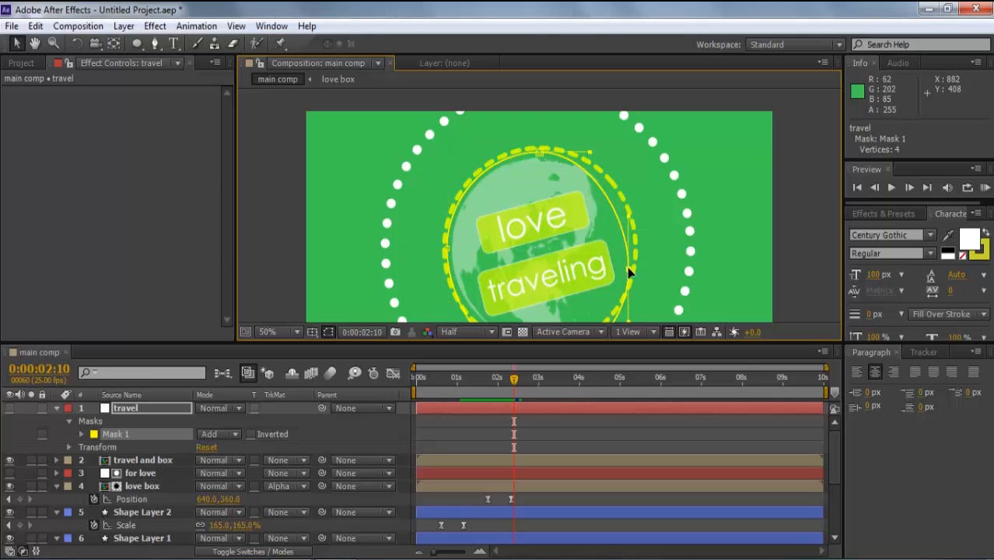
{"action": "left_click_drag", "start_coordinate": [628, 272], "coordinate": [632, 245]}
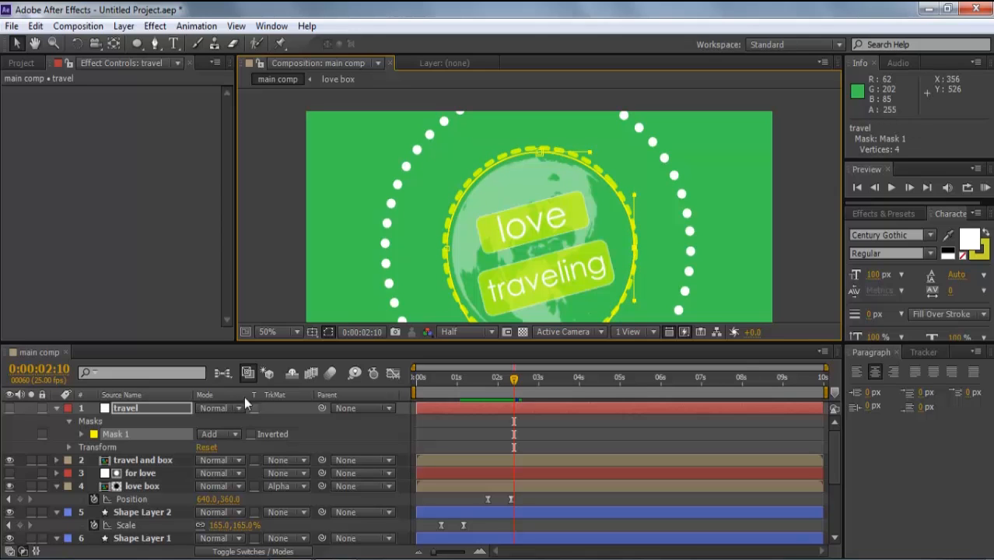
{"action": "left_click", "coordinate": [57, 407]}
- Set the travel and box layer's track matte to Alpha Matte 'travel'
{"action": "left_click", "coordinate": [151, 420]}
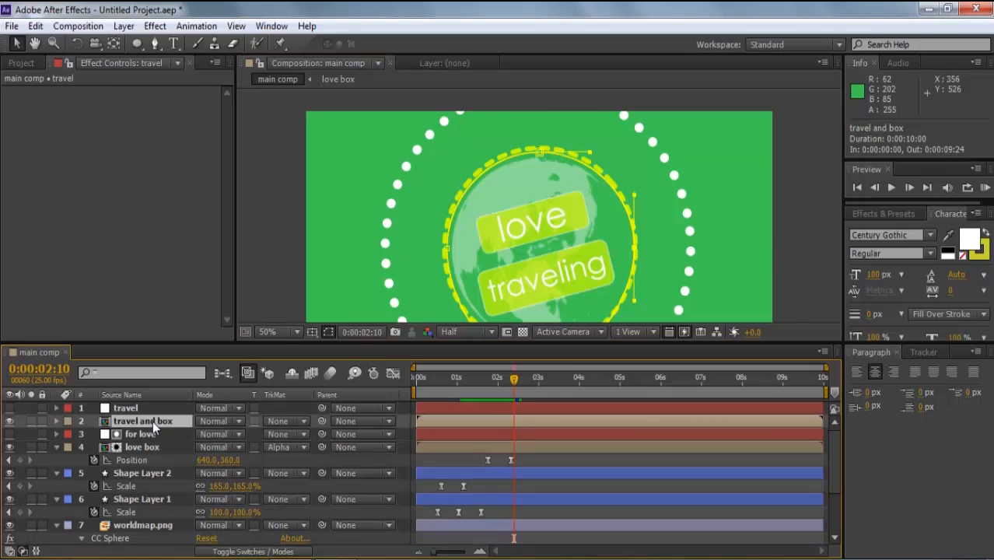
{"action": "left_click", "coordinate": [281, 420]}
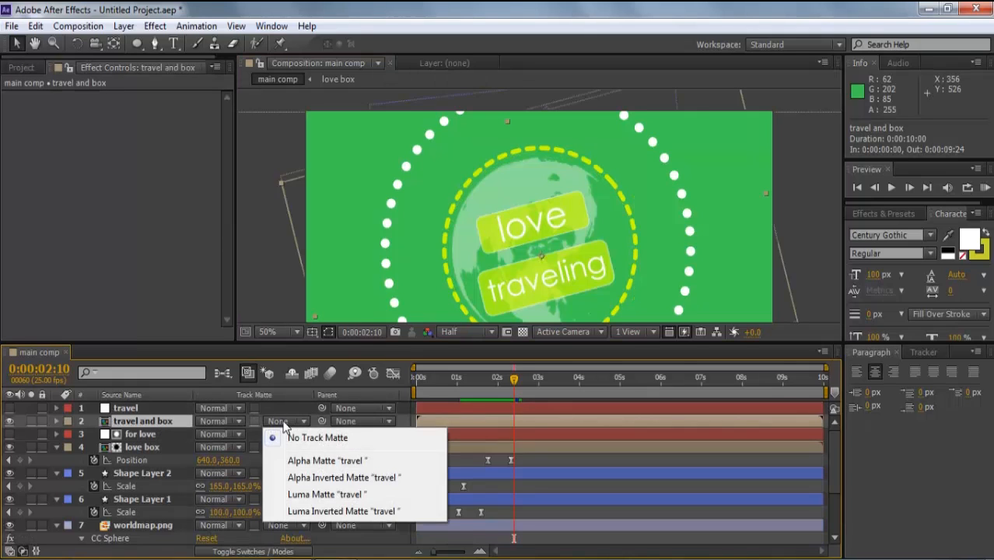
{"action": "left_click", "coordinate": [294, 462]}
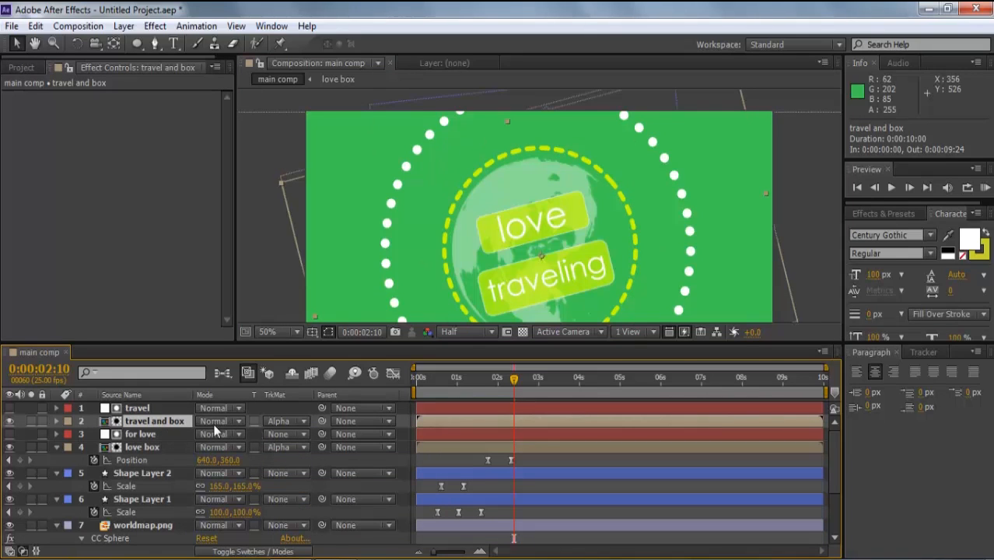
- Keyframe travel and box's Position so the box slides in from the upper right, then preview
{"action": "key", "text": "p"}
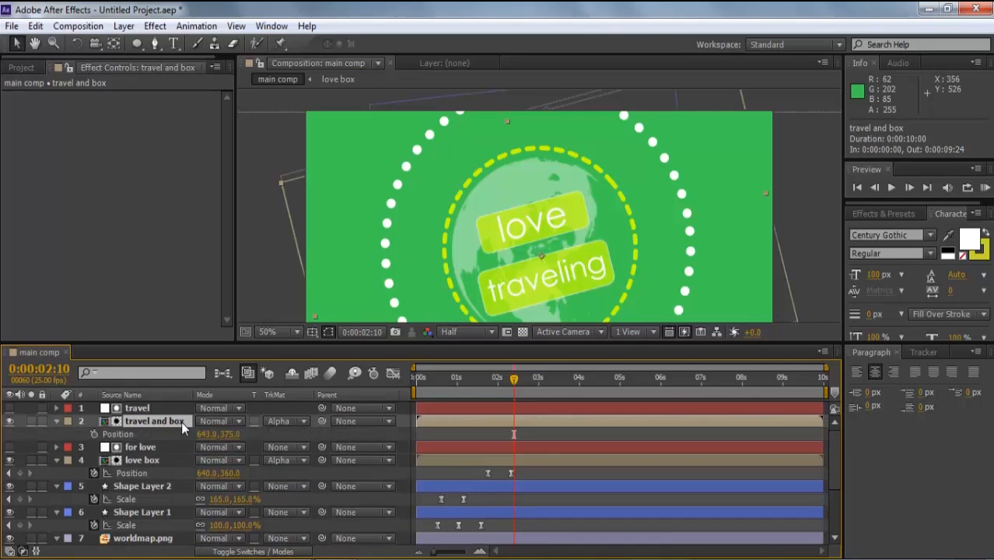
{"action": "left_click", "coordinate": [94, 435]}
{"action": "left_click_drag", "start_coordinate": [503, 380], "coordinate": [489, 382]}
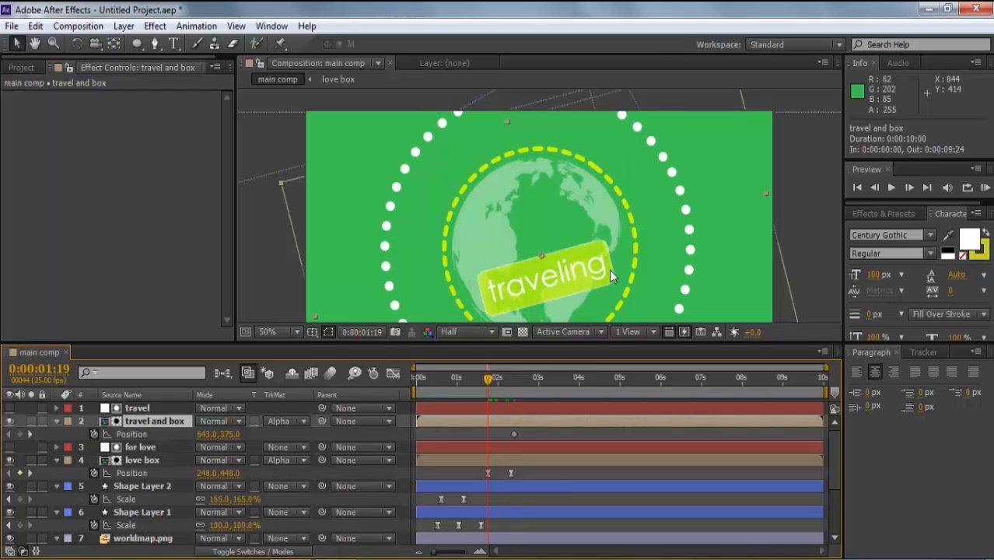
{"action": "left_click_drag", "start_coordinate": [559, 272], "coordinate": [721, 197]}
{"action": "left_click", "coordinate": [467, 388]}
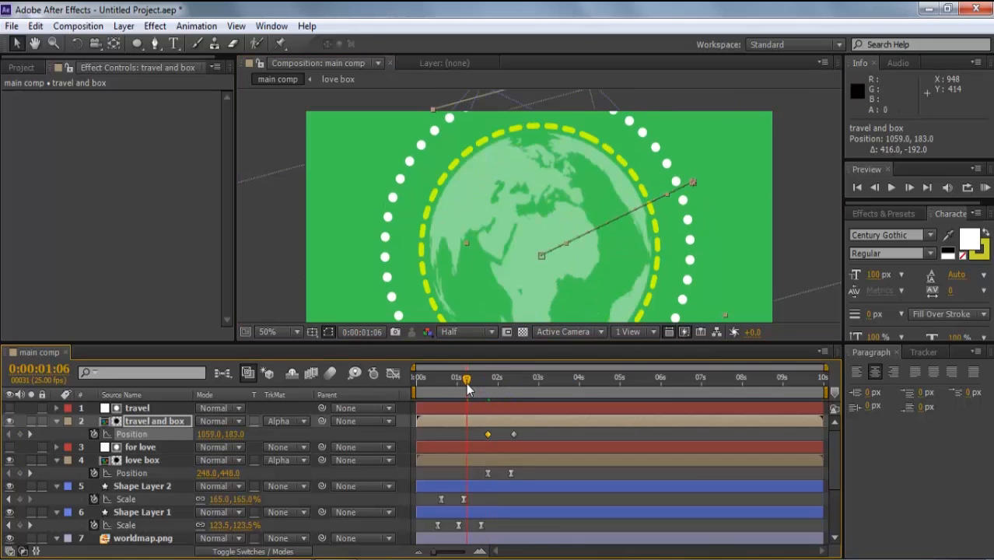
{"action": "key", "text": "space"}
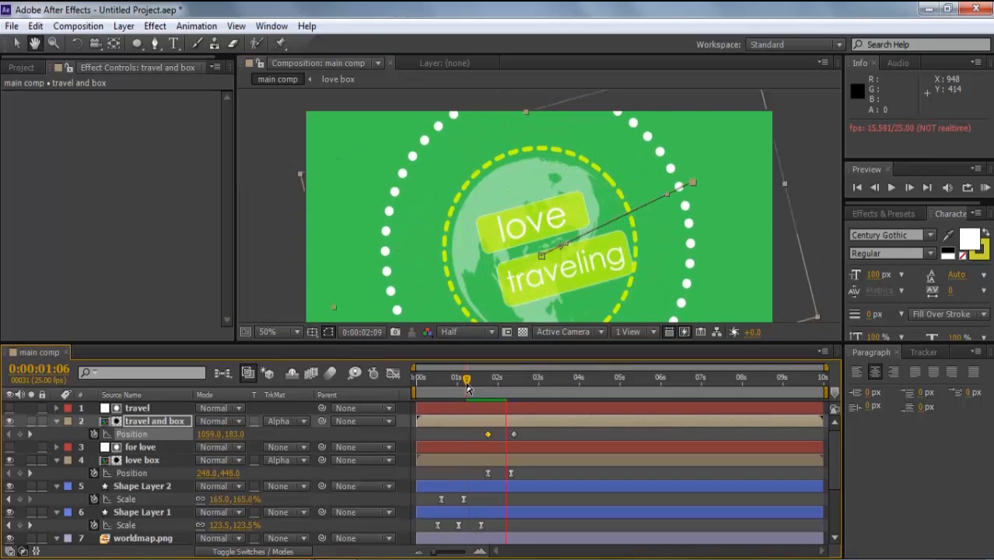
{"action": "key", "text": "space"}
- Lower the motion's start point to 1081,259 and preview the slide to 643,375
{"action": "left_click", "coordinate": [733, 313]}
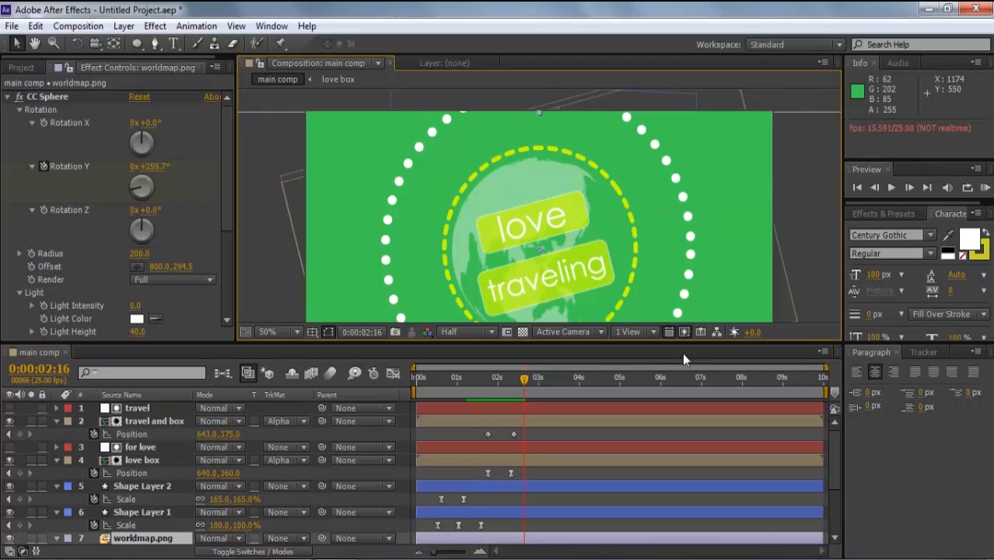
{"action": "left_click", "coordinate": [160, 421]}
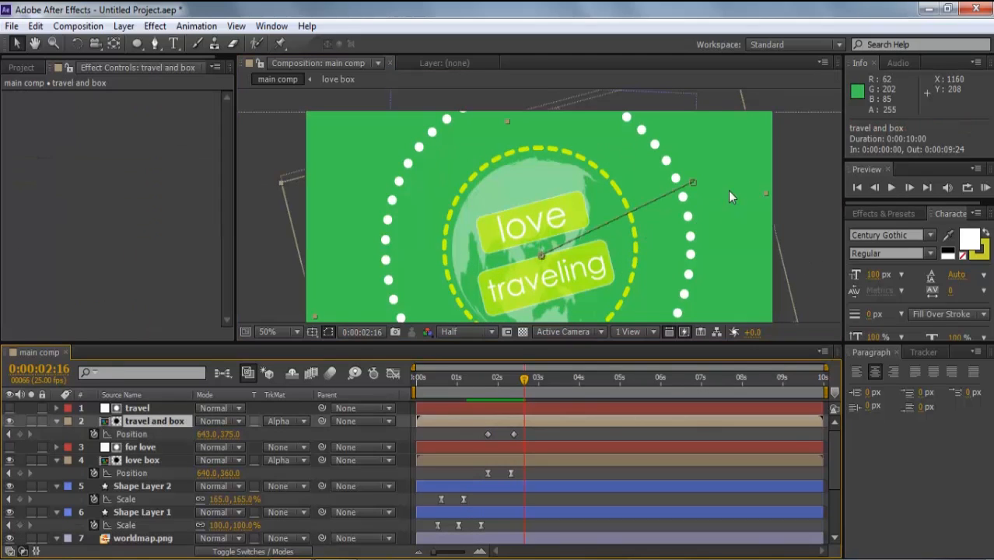
{"action": "left_click_drag", "start_coordinate": [691, 181], "coordinate": [700, 211]}
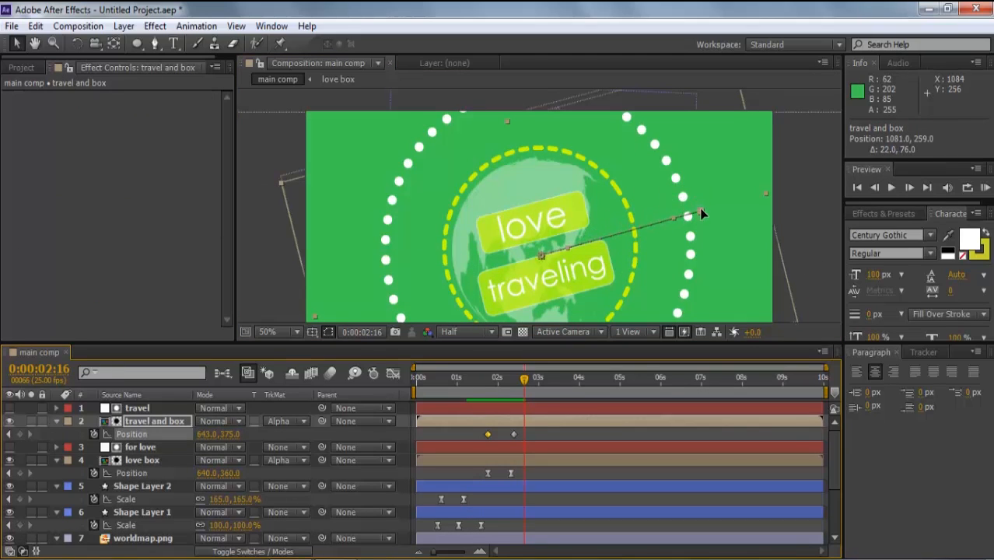
{"action": "left_click_drag", "start_coordinate": [523, 379], "coordinate": [474, 381]}
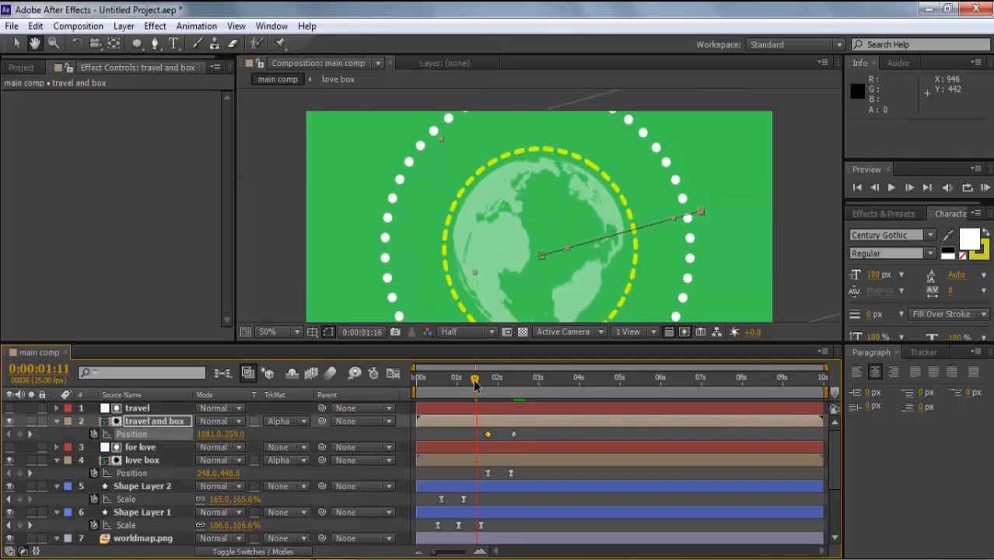
{"action": "key", "text": "space"}
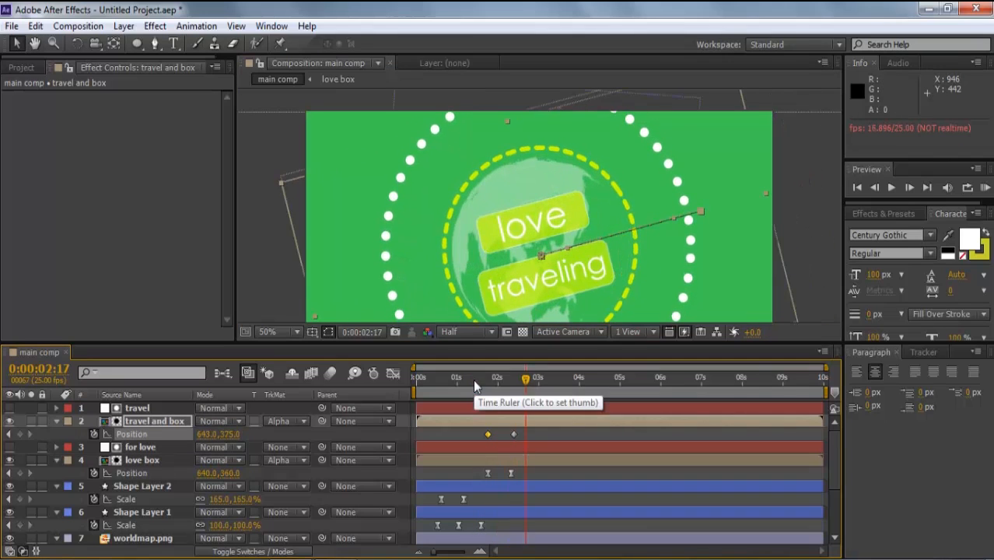
{"action": "left_click_drag", "start_coordinate": [537, 427], "coordinate": [482, 438]}
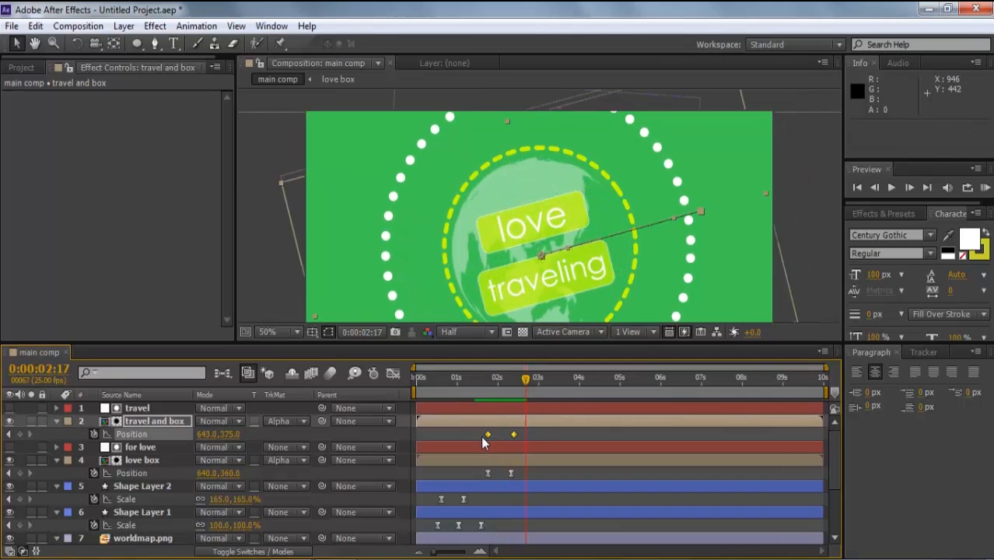
{"action": "left_click", "coordinate": [532, 437]}
{"action": "key", "text": "space"}
- Draw a small rectangle shape layer with a 0 px stroke
{"action": "left_click_drag", "start_coordinate": [464, 389], "coordinate": [436, 403]}
{"action": "left_click_drag", "start_coordinate": [139, 49], "coordinate": [187, 63]}
{"action": "left_click_drag", "start_coordinate": [434, 219], "coordinate": [462, 225]}
{"action": "left_click", "coordinate": [464, 46]}
{"action": "type", "text": "0"}
{"action": "left_click", "coordinate": [559, 53]}
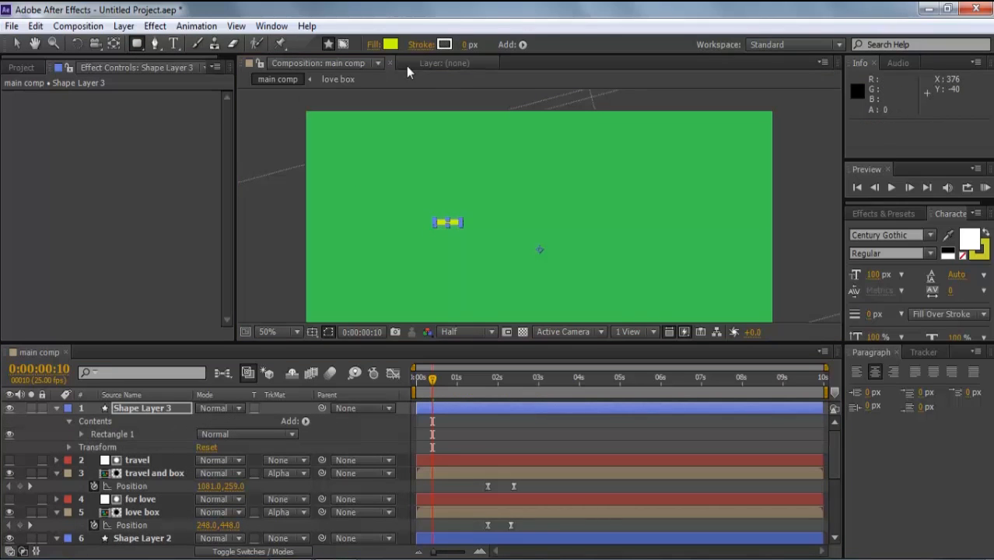
- Add a Repeater to the rectangle with 8 copies
{"action": "left_click", "coordinate": [151, 407]}
{"action": "left_click", "coordinate": [80, 434]}
{"action": "left_click", "coordinate": [304, 422]}
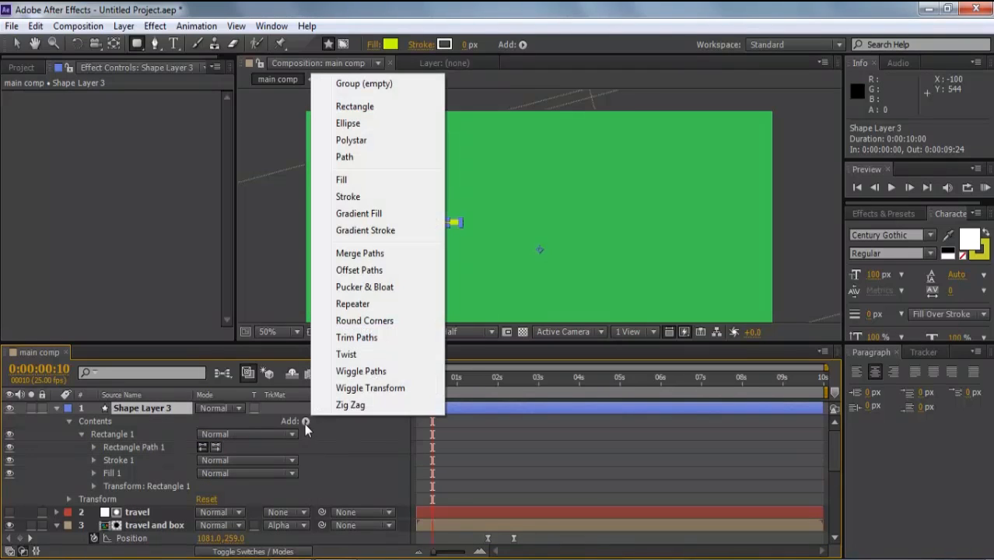
{"action": "left_click", "coordinate": [363, 303]}
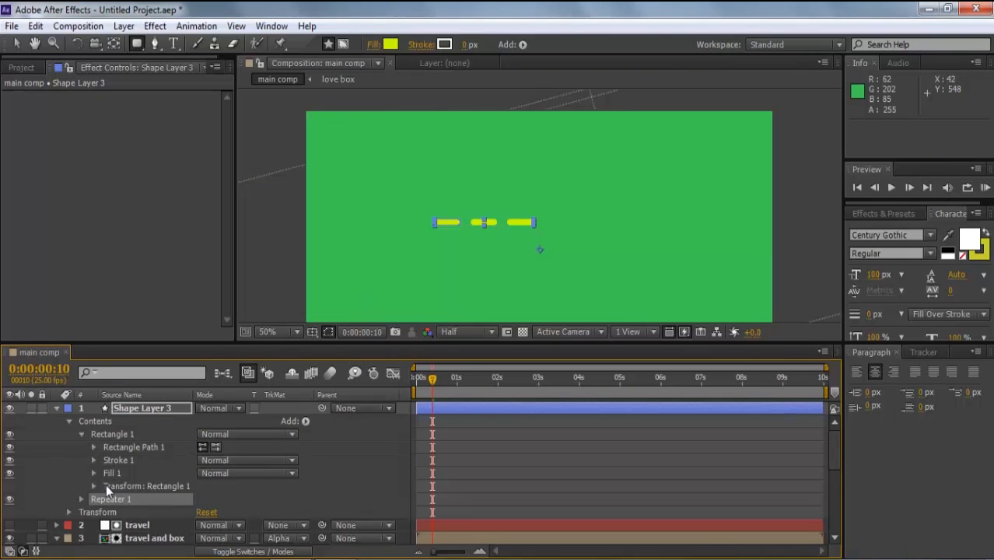
{"action": "left_click", "coordinate": [81, 498]}
{"action": "scroll", "coordinate": [78, 495], "scroll_direction": "down", "scroll_amount": 1}
{"action": "left_click", "coordinate": [204, 498]}
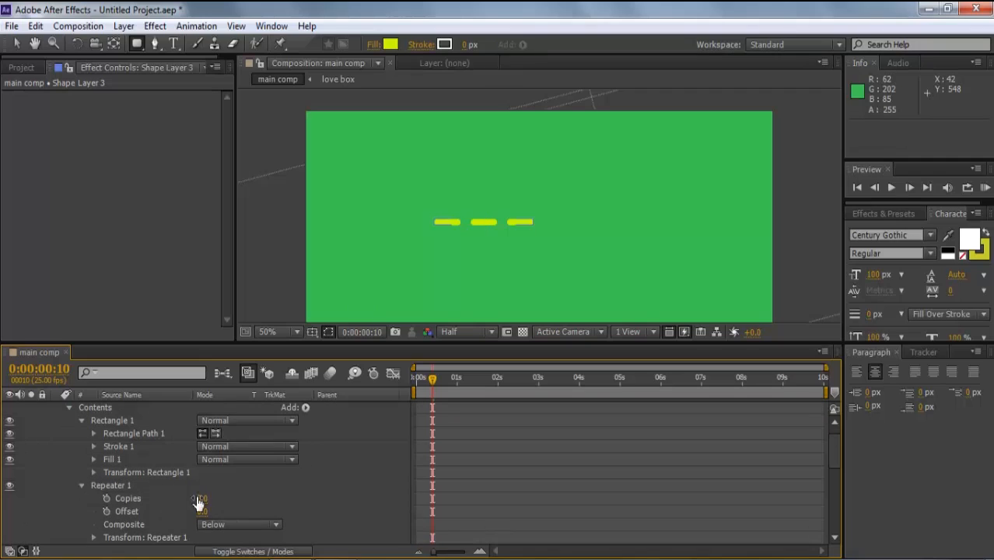
{"action": "type", "text": "8"}
{"action": "key", "text": "Return"}
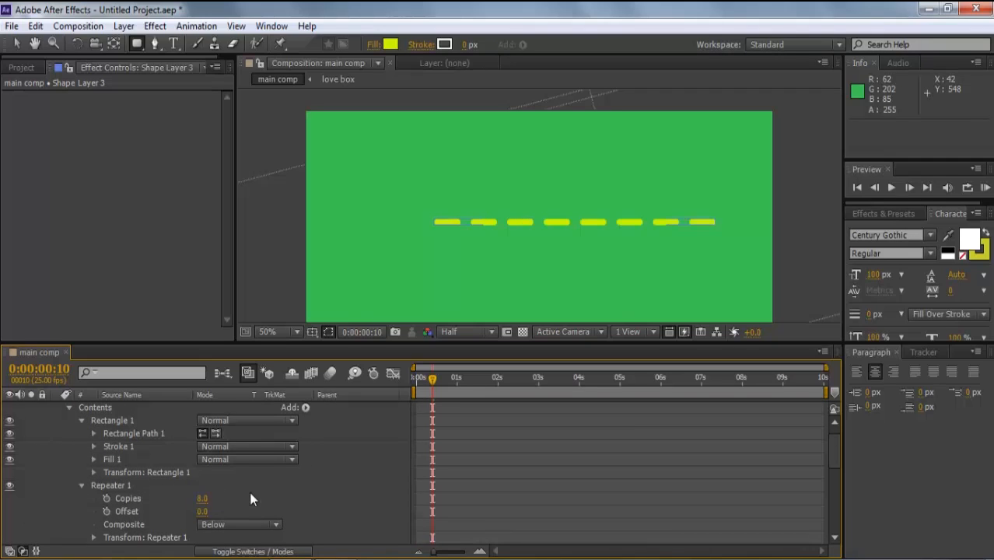
- Set the Repeater's position offset to 0 and rotation to 360/8 (45°)
{"action": "left_click", "coordinate": [94, 537]}
{"action": "scroll", "coordinate": [94, 542], "scroll_direction": "down", "scroll_amount": 2}
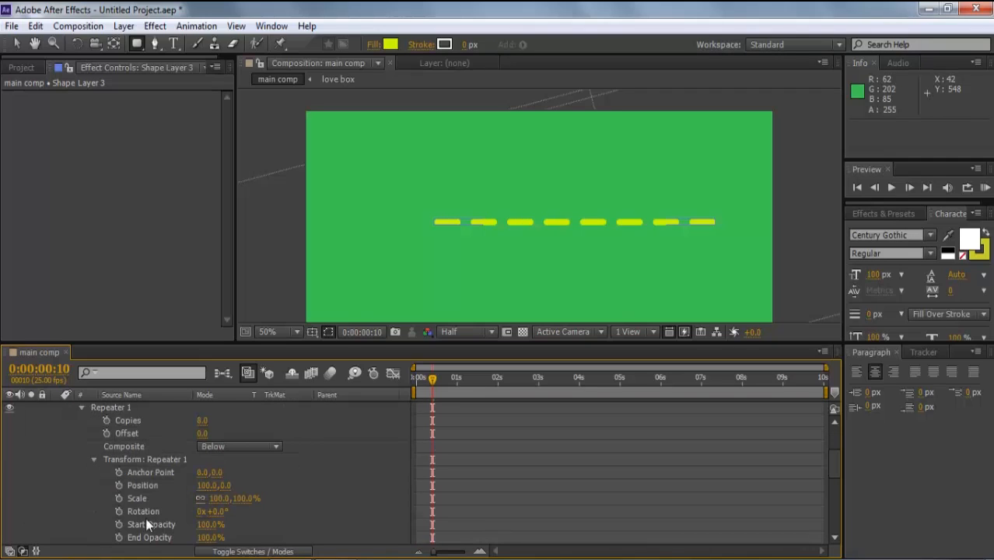
{"action": "left_click", "coordinate": [208, 485]}
{"action": "type", "text": "0"}
{"action": "key", "text": "Return"}
{"action": "left_click", "coordinate": [220, 512]}
{"action": "type", "text": "360/8"}
{"action": "key", "text": "Return"}
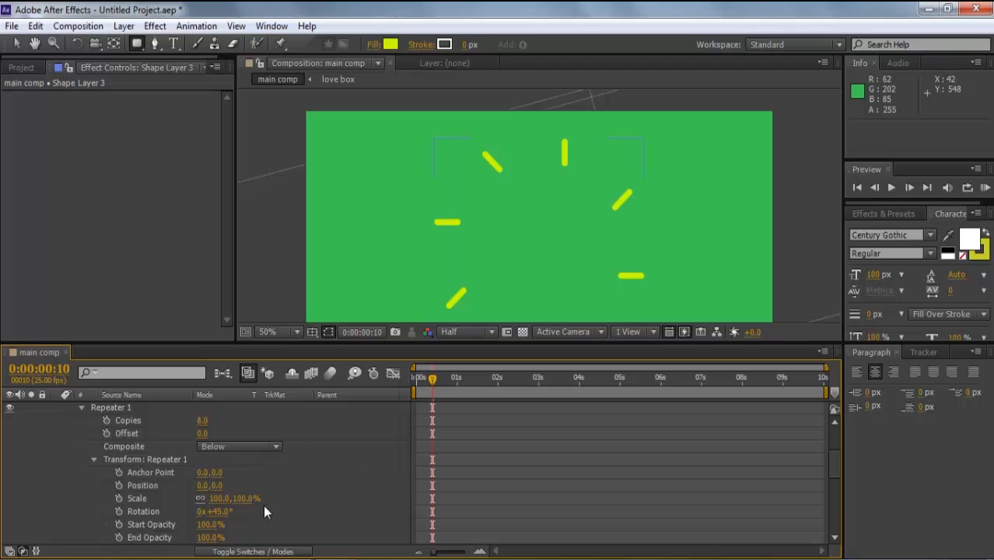
- Zoom the composition view out and show the rectangle's path settings
{"action": "key", "text": "comma"}
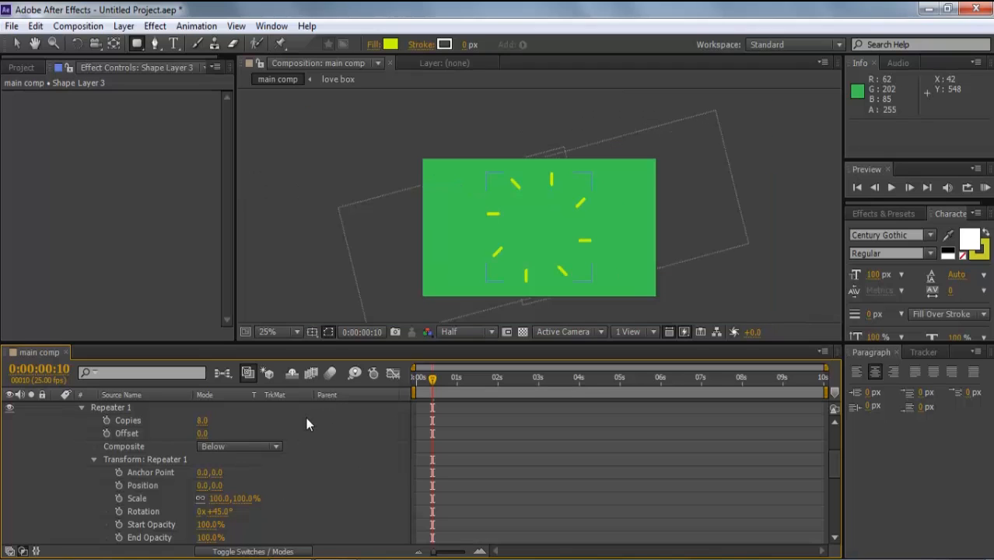
{"action": "scroll", "coordinate": [306, 417], "scroll_direction": "down", "scroll_amount": 2}
{"action": "left_click_drag", "start_coordinate": [835, 467], "coordinate": [839, 443]}
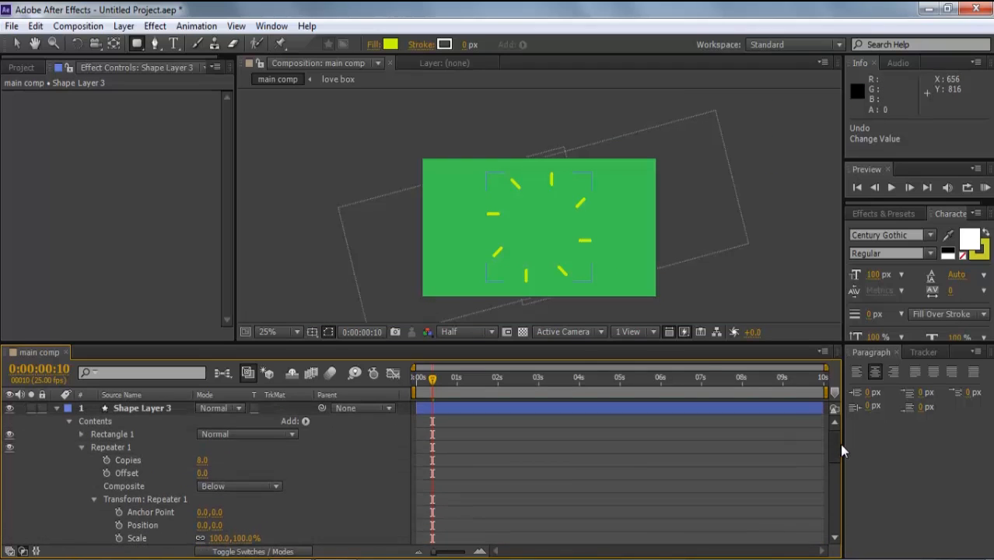
{"action": "left_click", "coordinate": [81, 433]}
- Push the dashes outward and add Trim Paths with Start 0% and End 100% keyframed
{"action": "left_click_drag", "start_coordinate": [217, 472], "coordinate": [272, 464]}
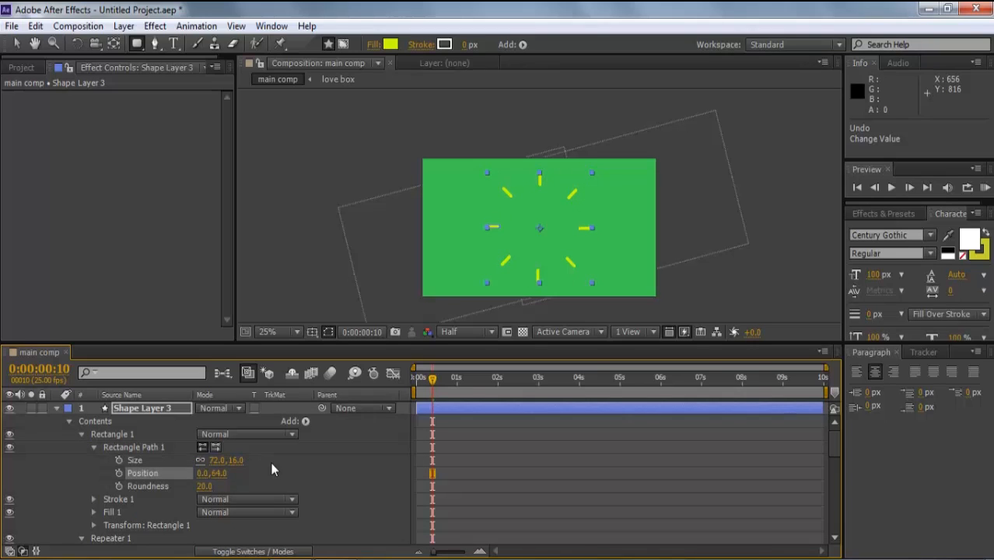
{"action": "left_click", "coordinate": [304, 420]}
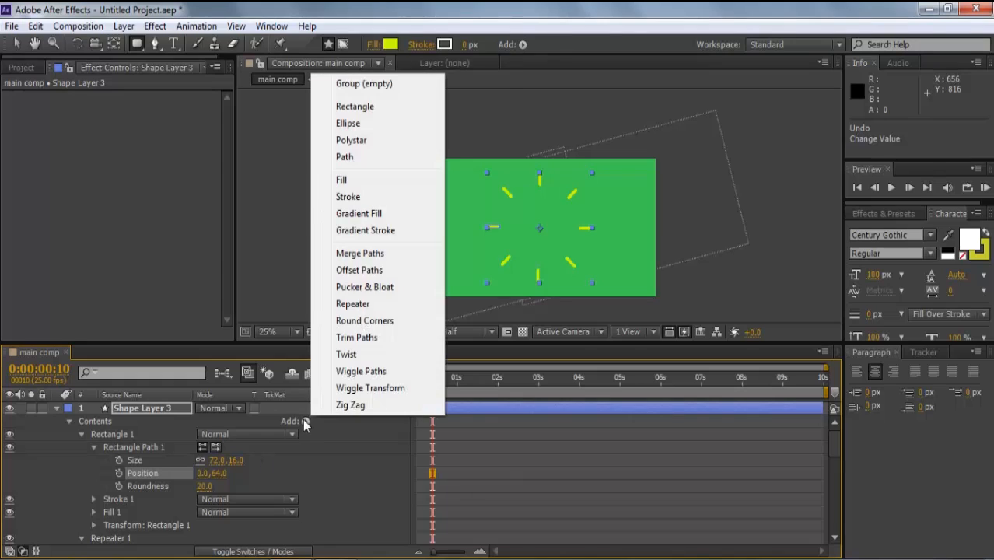
{"action": "left_click", "coordinate": [356, 337]}
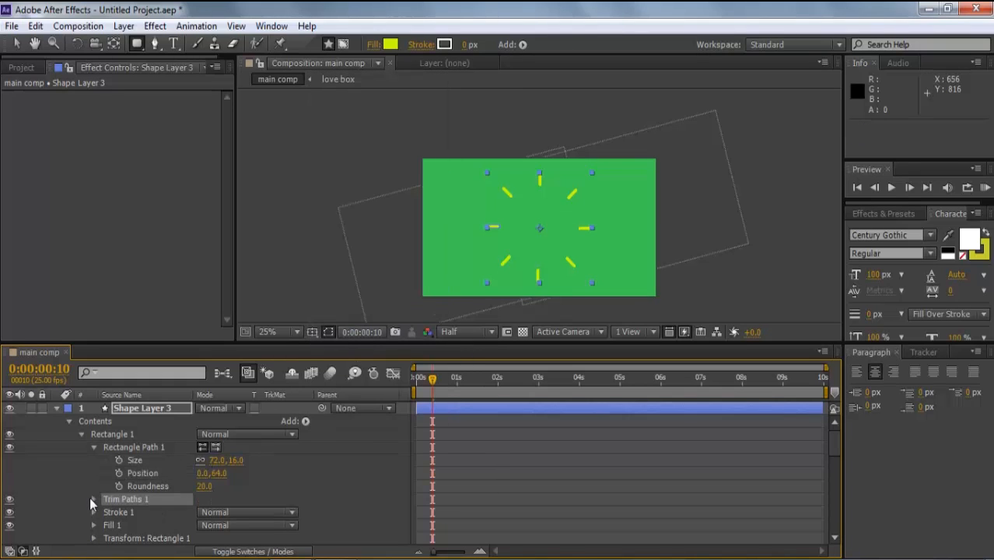
{"action": "left_click", "coordinate": [93, 498]}
{"action": "left_click", "coordinate": [118, 498]}
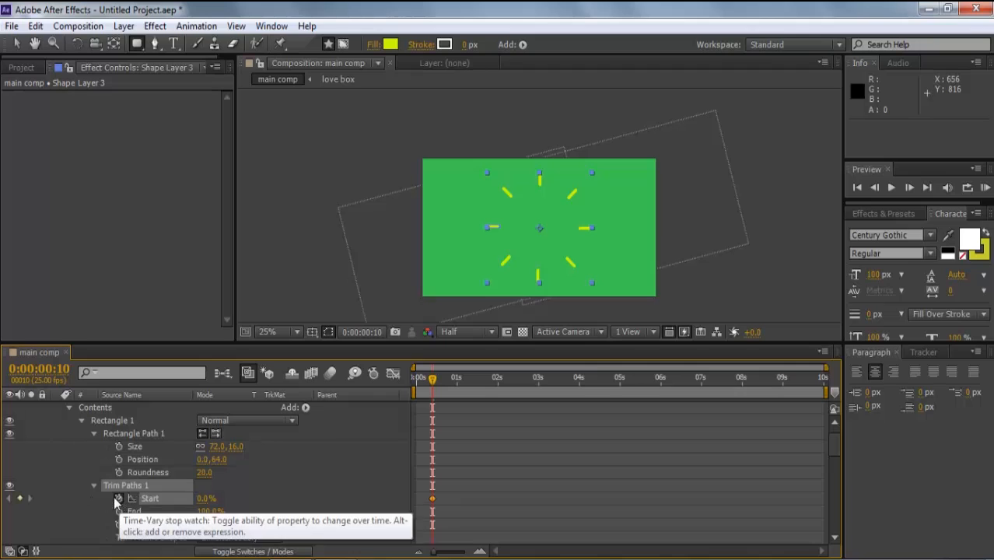
{"action": "left_click", "coordinate": [119, 511]}
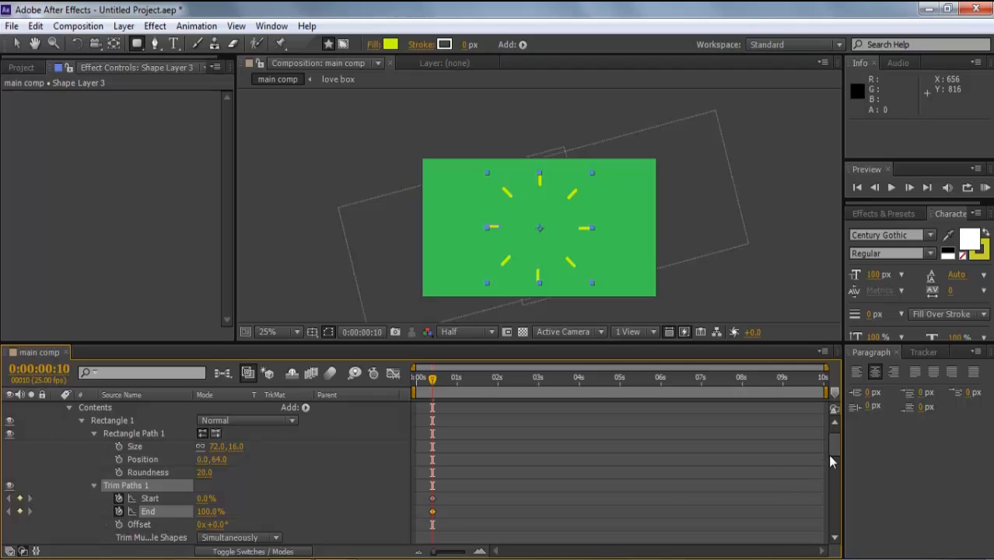
- Reveal only Shape Layer 3's keyframed properties in the timeline
{"action": "left_click_drag", "start_coordinate": [829, 458], "coordinate": [831, 443]}
{"action": "left_click", "coordinate": [158, 411]}
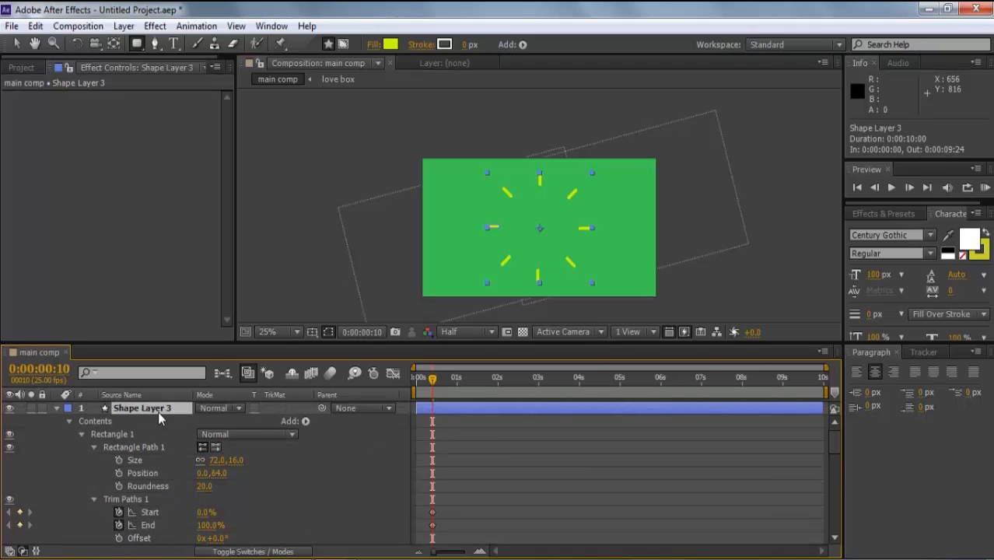
{"action": "key", "text": "u"}
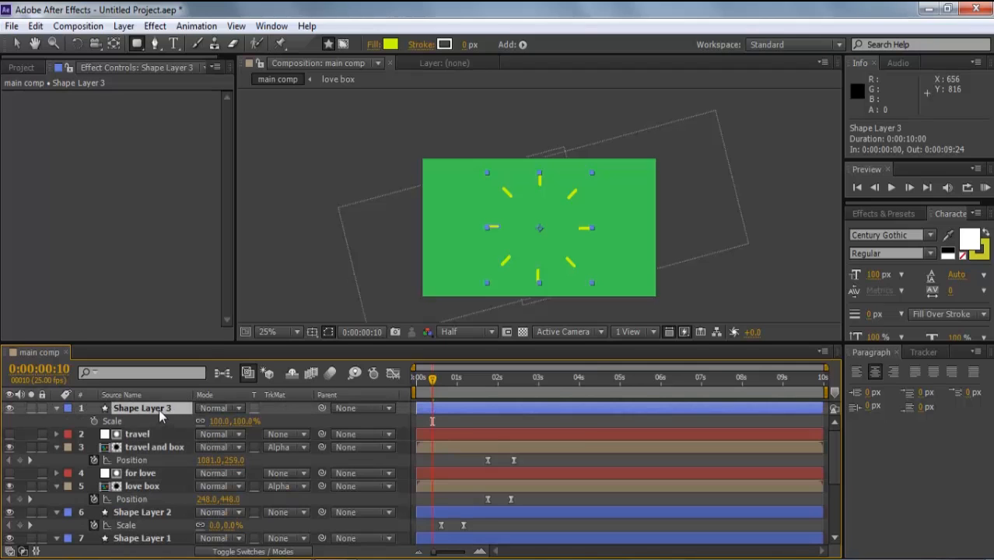
- Keyframe Shape Layer 3's Scale from 0% up to 98%
{"action": "left_click", "coordinate": [95, 421]}
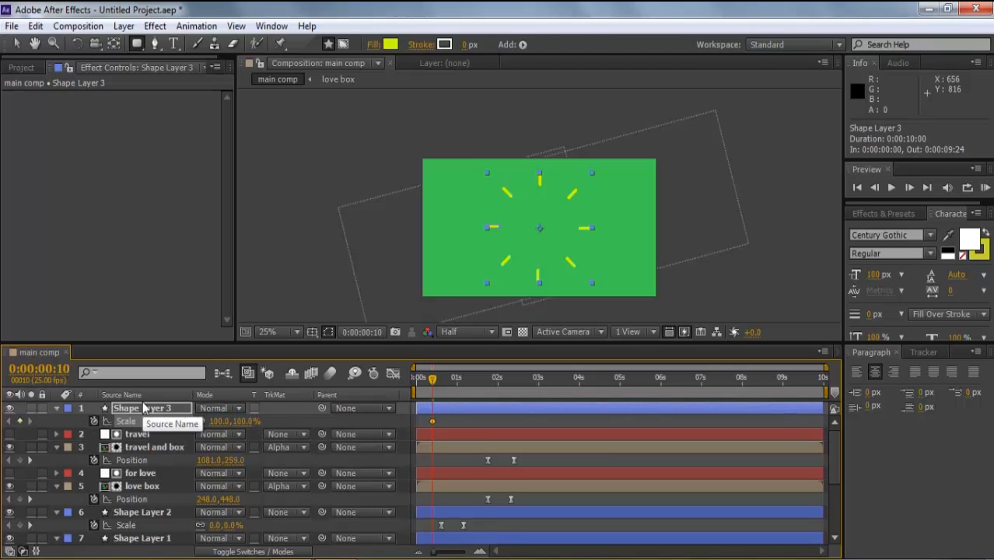
{"action": "left_click", "coordinate": [145, 409]}
{"action": "key", "text": "u"}
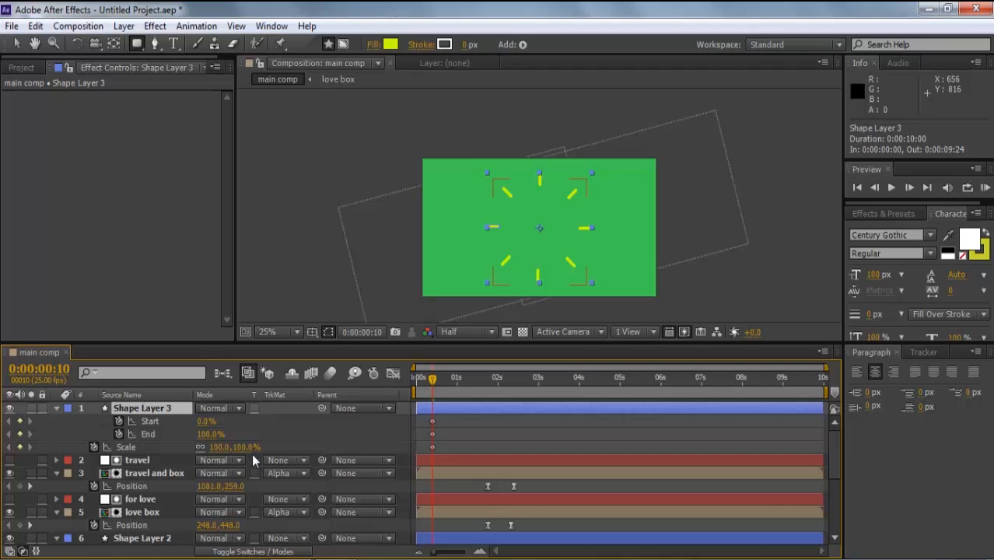
{"action": "left_click", "coordinate": [220, 448]}
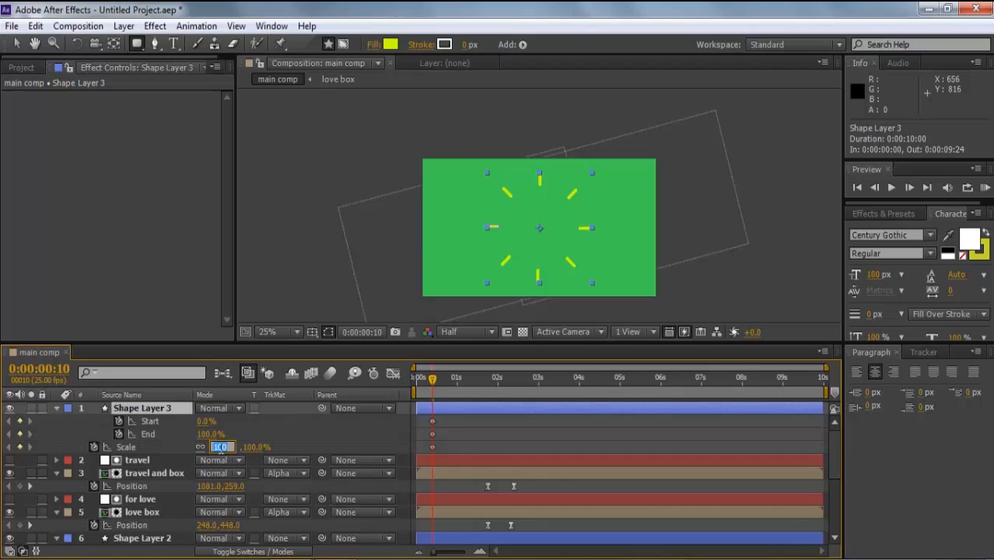
{"action": "type", "text": "0"}
{"action": "key", "text": "Return"}
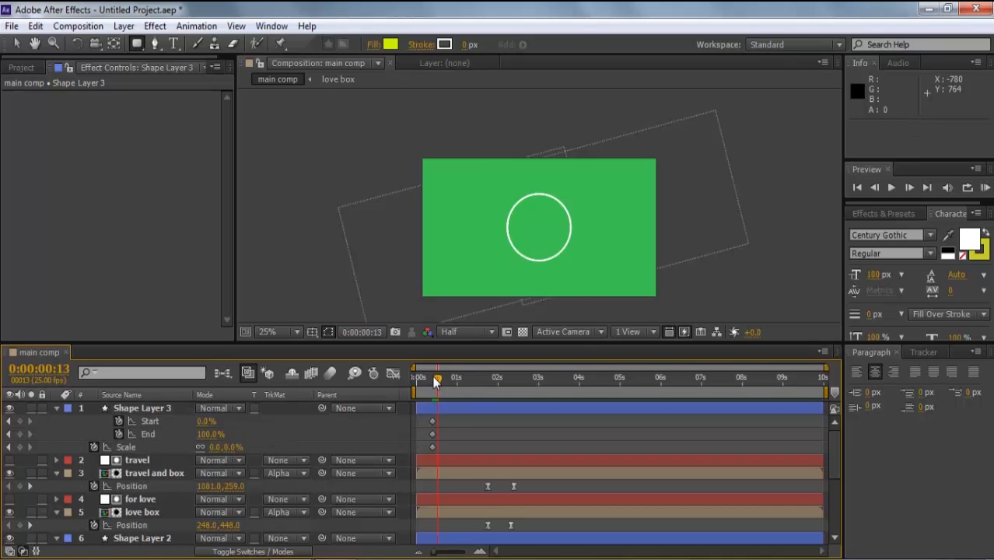
{"action": "left_click_drag", "start_coordinate": [276, 433], "coordinate": [293, 433]}
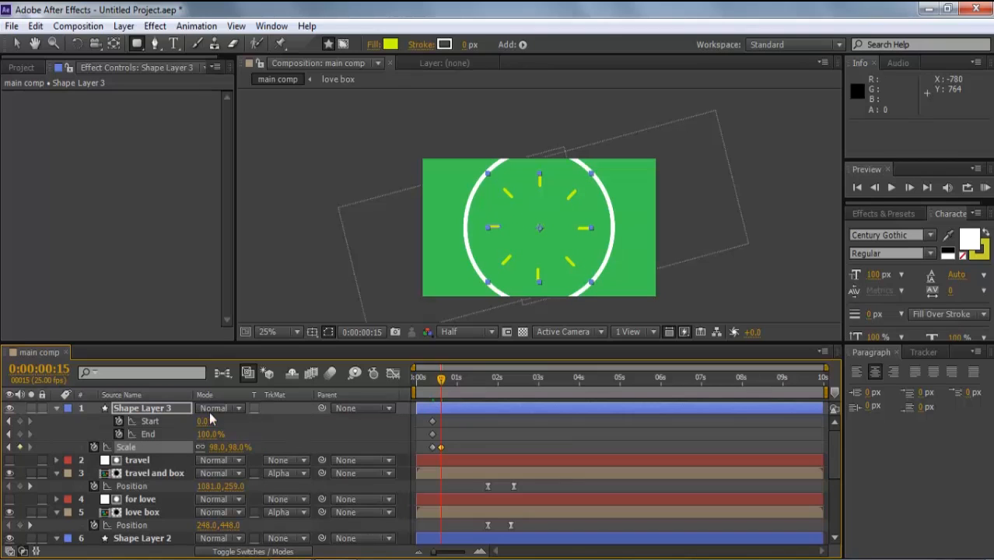
- Animate trim Start to 46% and End to 48%, nudge the End keys a frame later, and preview
{"action": "left_click_drag", "start_coordinate": [205, 422], "coordinate": [179, 440]}
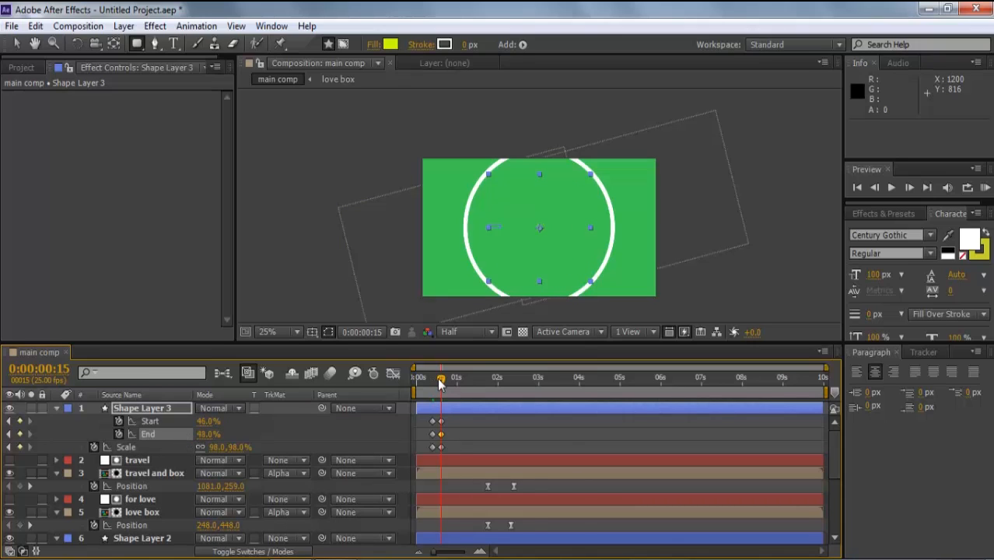
{"action": "key", "text": "equal"}
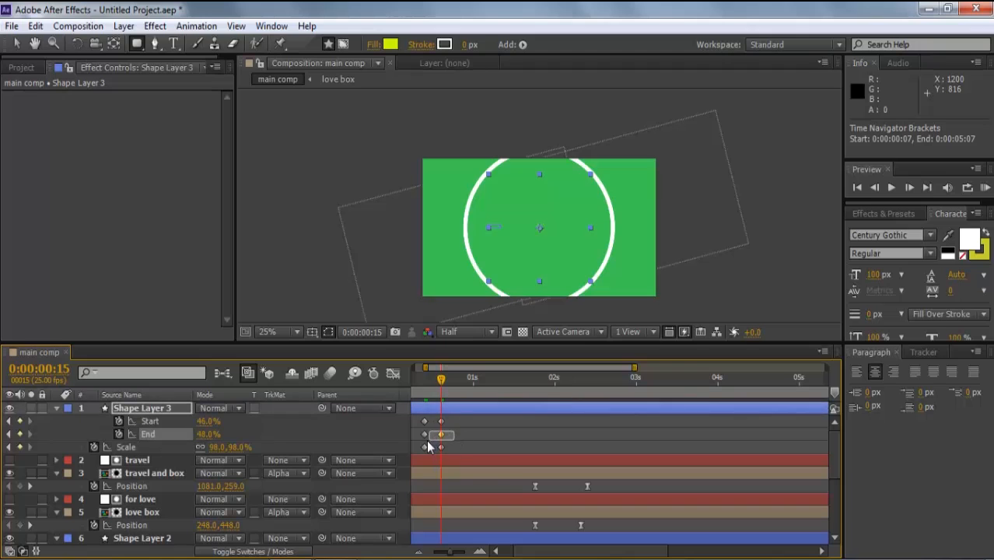
{"action": "left_click_drag", "start_coordinate": [455, 437], "coordinate": [420, 440]}
{"action": "key", "text": "alt+Right"}
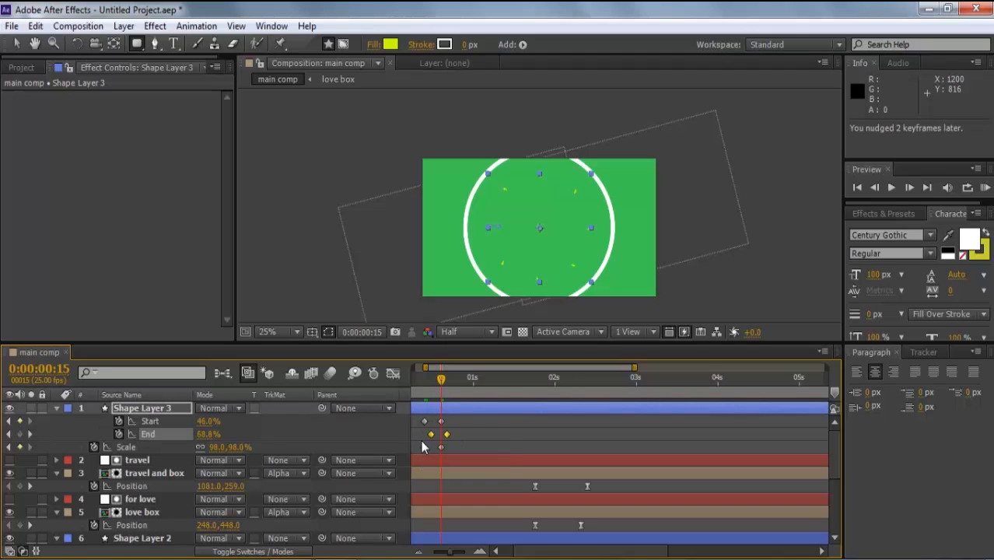
{"action": "left_click_drag", "start_coordinate": [441, 387], "coordinate": [420, 392]}
{"action": "key", "text": "space"}
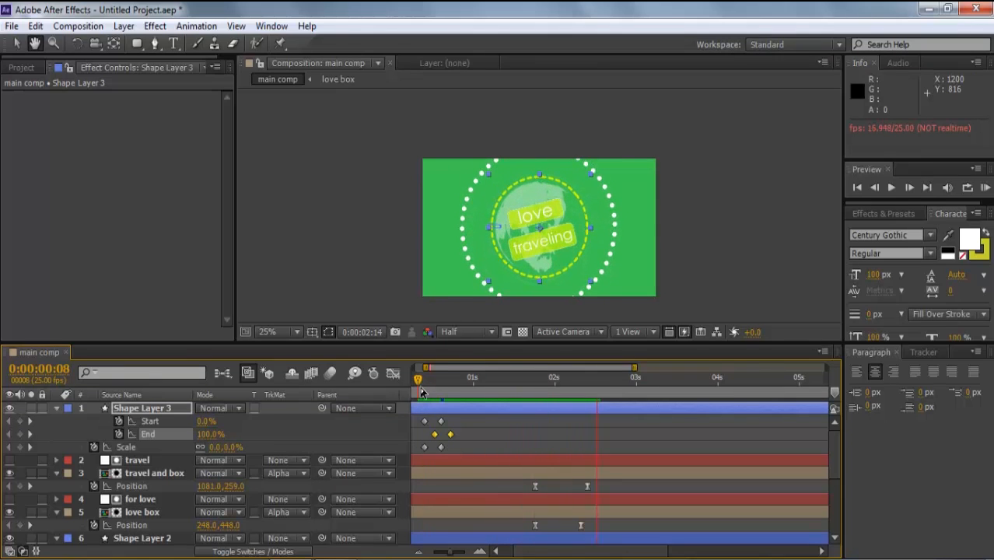
- Move the Scale keyframe to frame 19 and preview the burst again
{"action": "mouse_move", "coordinate": [465, 447]}
{"action": "left_mouse_down"}
{"action": "mouse_move", "coordinate": [486, 434]}
{"action": "mouse_move", "coordinate": [474, 420]}
{"action": "mouse_move", "coordinate": [462, 434]}
{"action": "left_mouse_up"}
{"action": "key", "text": "space"}
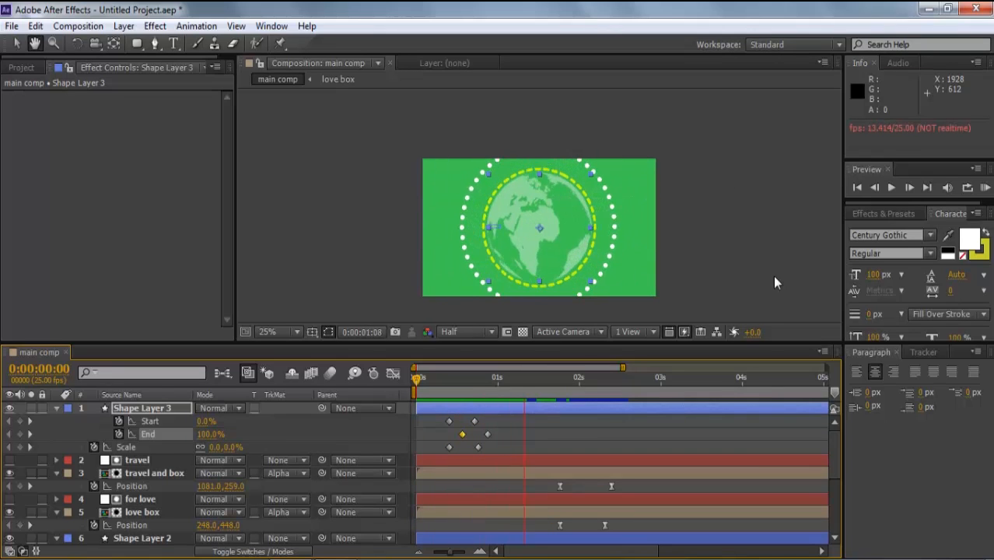
{"action": "key", "text": "space"}
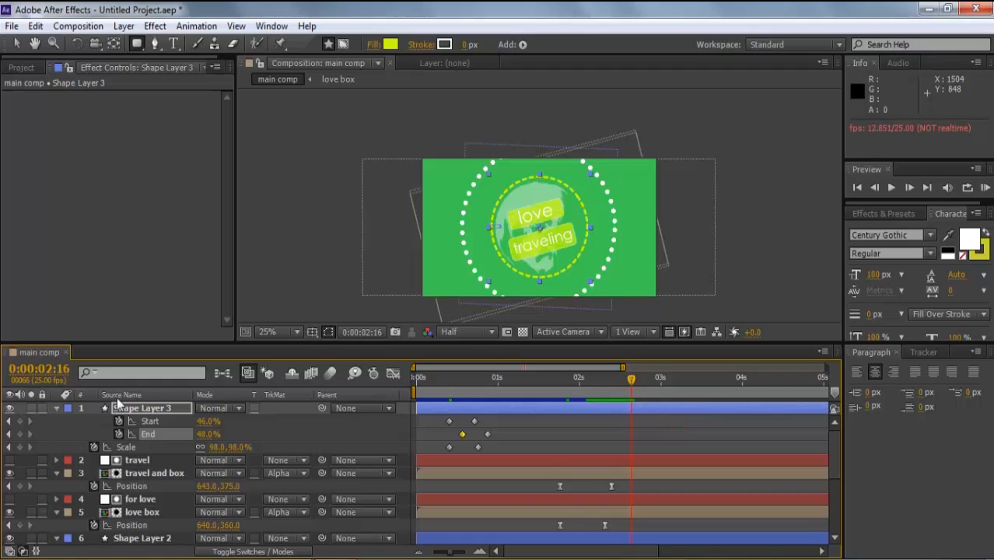
{"action": "left_click", "coordinate": [58, 408]}
{"action": "left_click", "coordinate": [134, 410]}
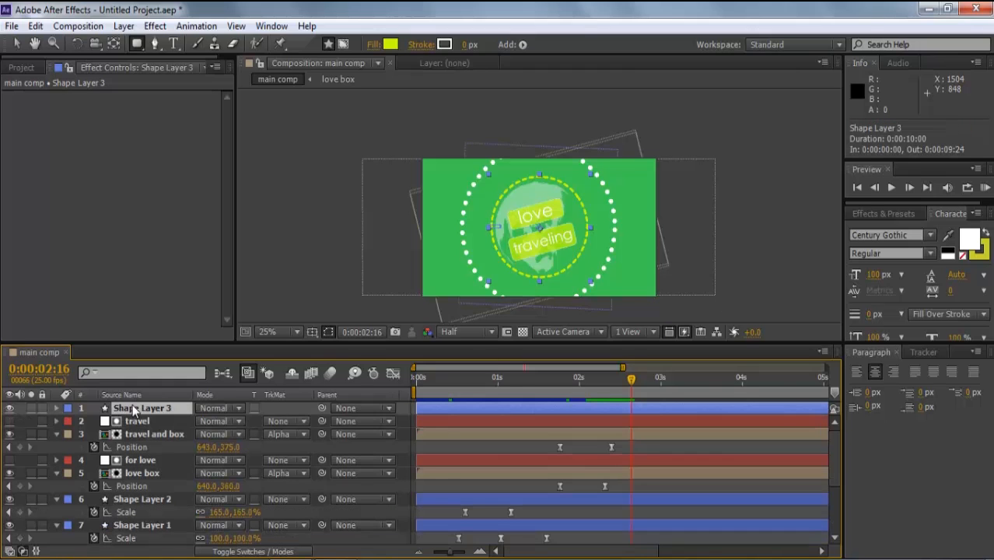
{"action": "left_click", "coordinate": [124, 26]}
- Create a new solid with lime green sampled from the composition
{"action": "mouse_move", "coordinate": [171, 35]}
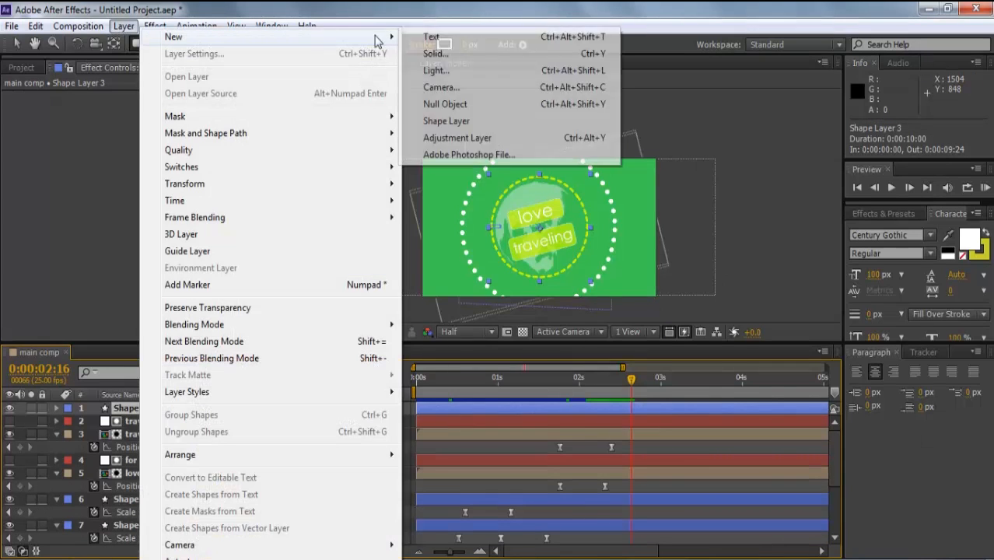
{"action": "left_click", "coordinate": [428, 83]}
{"action": "left_click", "coordinate": [269, 341]}
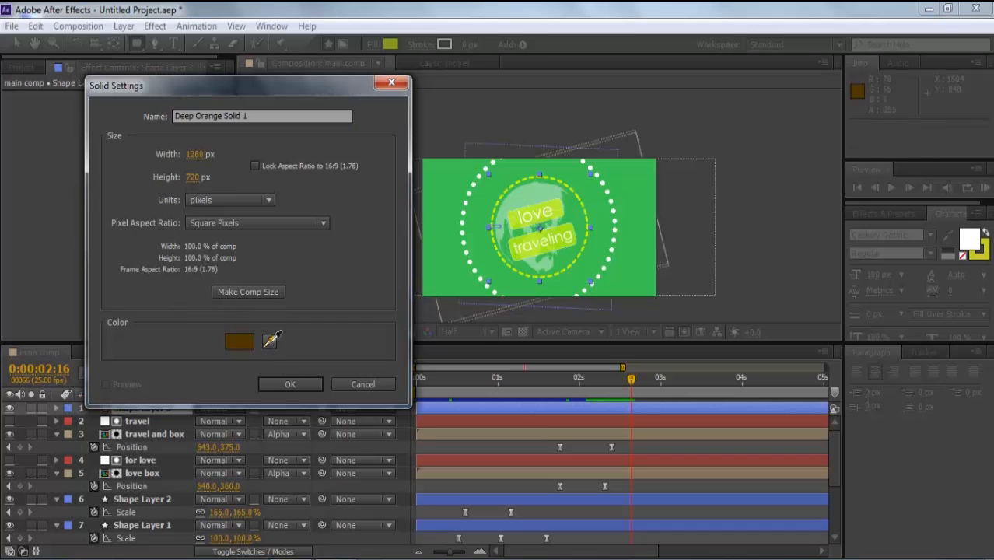
{"action": "left_click", "coordinate": [560, 214]}
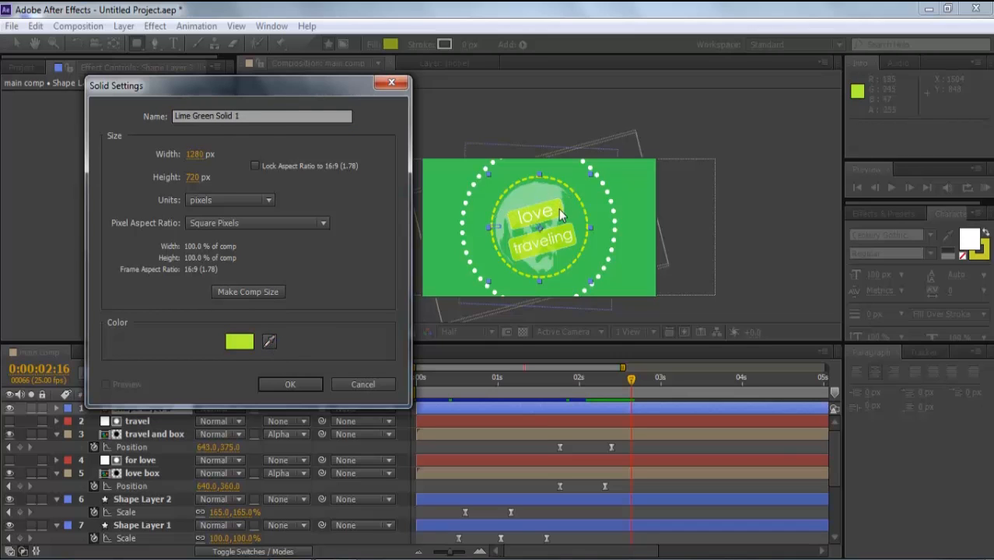
{"action": "left_click", "coordinate": [306, 385]}
- Apply a Circle effect to the solid and set its colour to the sampled lime
{"action": "left_click", "coordinate": [159, 28]}
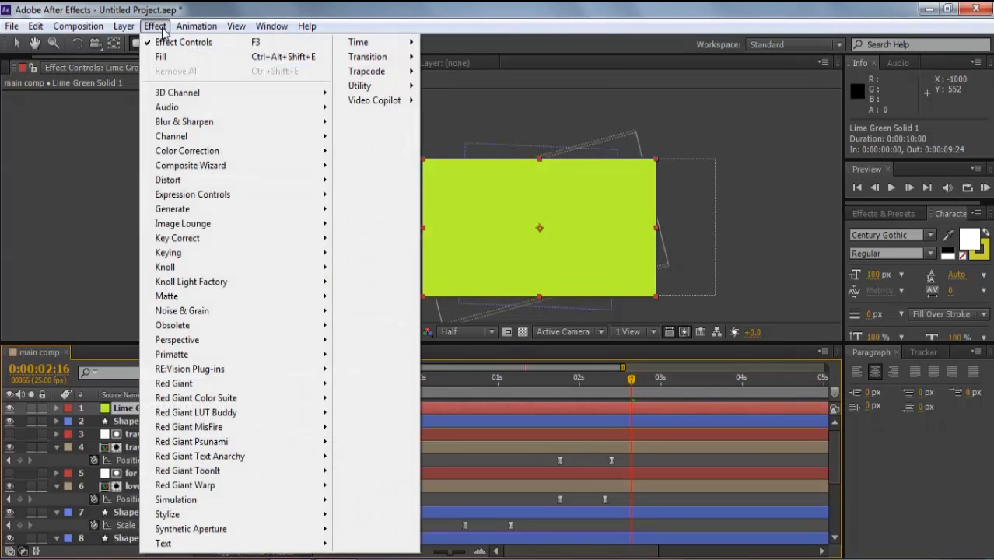
{"action": "mouse_move", "coordinate": [186, 209]}
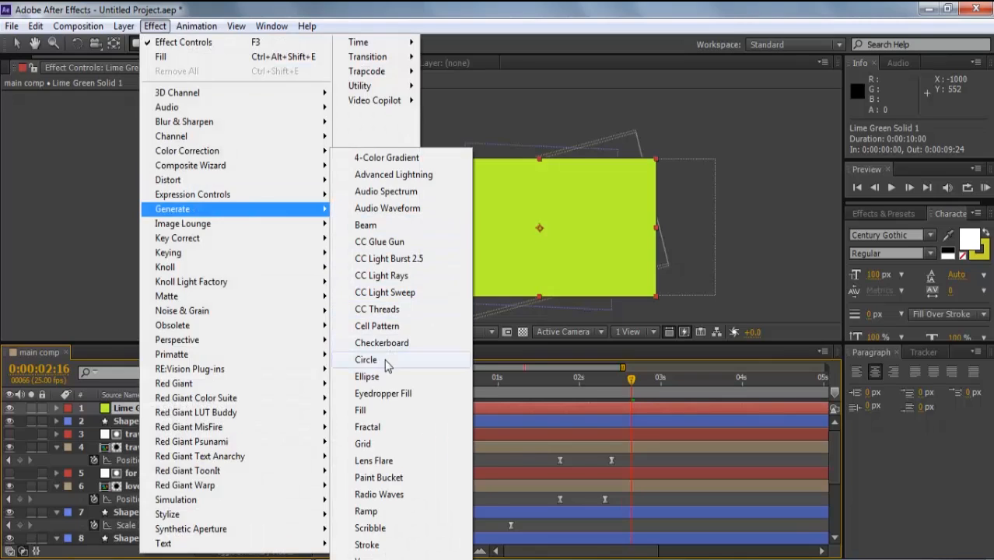
{"action": "left_click", "coordinate": [387, 362]}
{"action": "left_click", "coordinate": [156, 188]}
{"action": "left_click", "coordinate": [558, 205]}
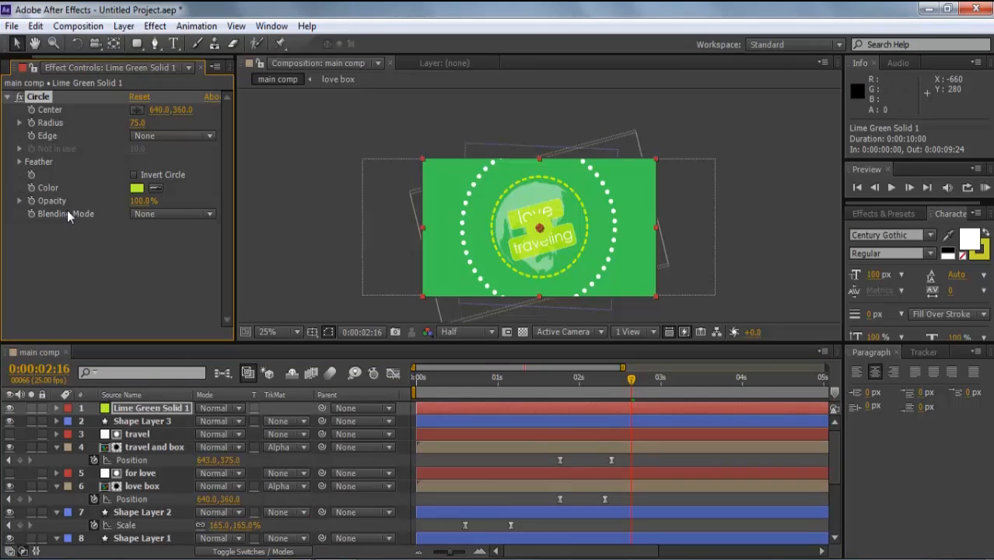
- Invert the Circle and keyframe its Radius from 734 down to 0
{"action": "left_click", "coordinate": [135, 174]}
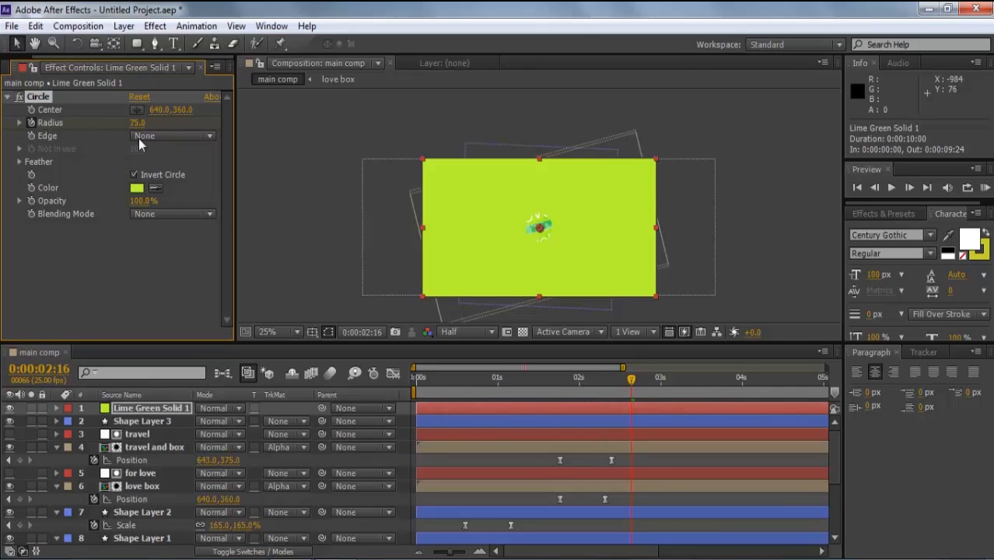
{"action": "left_click_drag", "start_coordinate": [138, 123], "coordinate": [681, 188]}
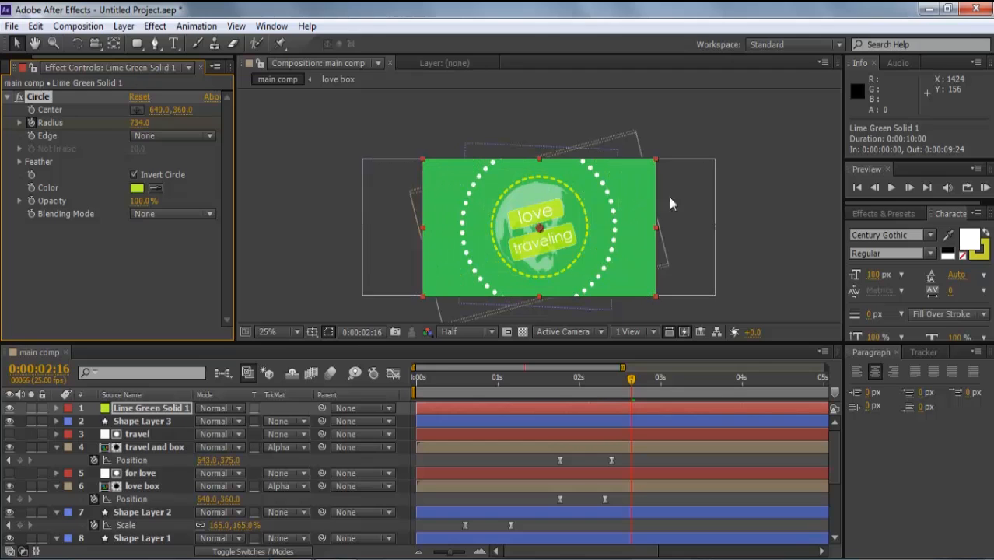
{"action": "left_click", "coordinate": [174, 409]}
{"action": "key", "text": "u"}
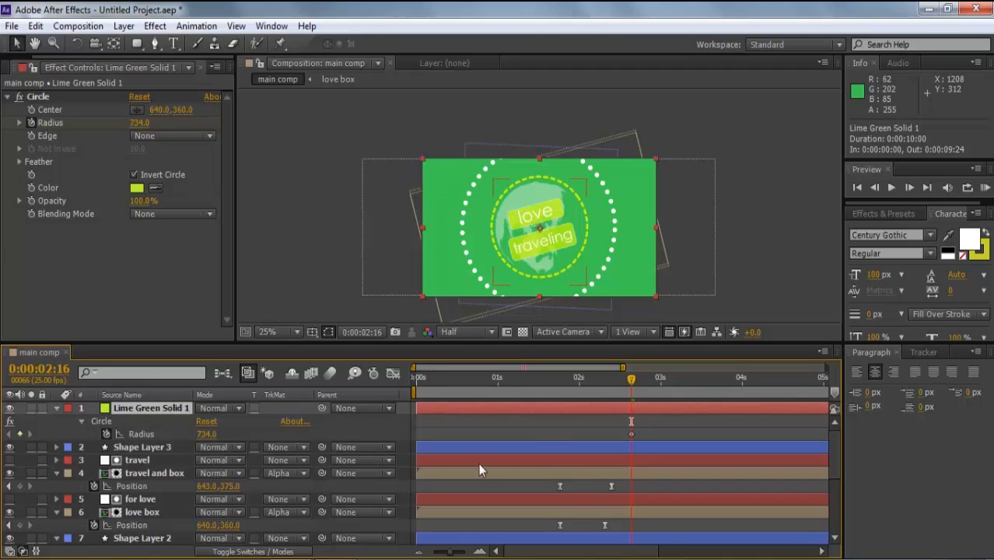
{"action": "left_click_drag", "start_coordinate": [630, 383], "coordinate": [650, 385]}
{"action": "left_click", "coordinate": [134, 123]}
{"action": "key", "text": "Return"}
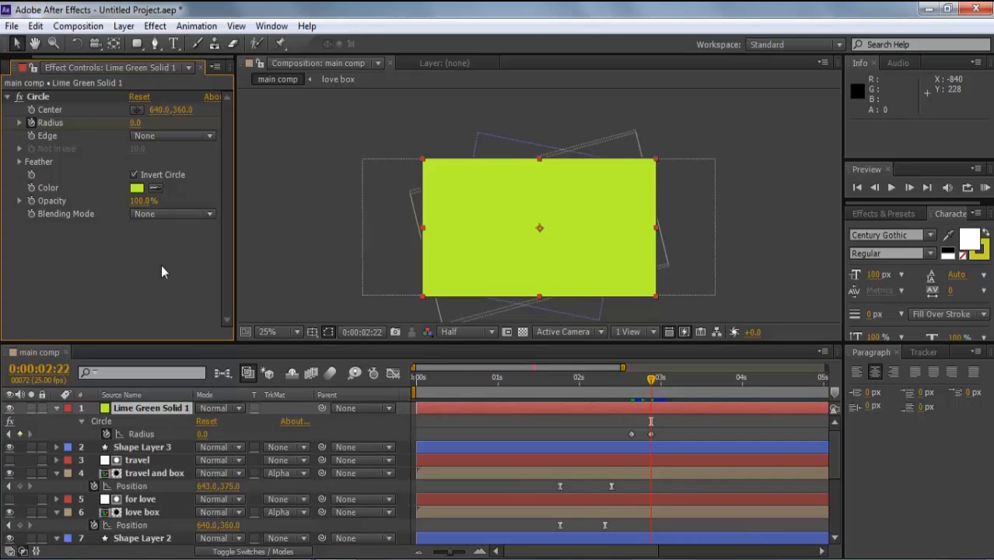
- Shift both Radius keyframes two frames later and preview the lime circle wipe
{"action": "left_click", "coordinate": [662, 381]}
{"action": "left_click_drag", "start_coordinate": [657, 425], "coordinate": [615, 445]}
{"action": "key", "text": "alt+Right"}
{"action": "key", "text": "alt+Right"}
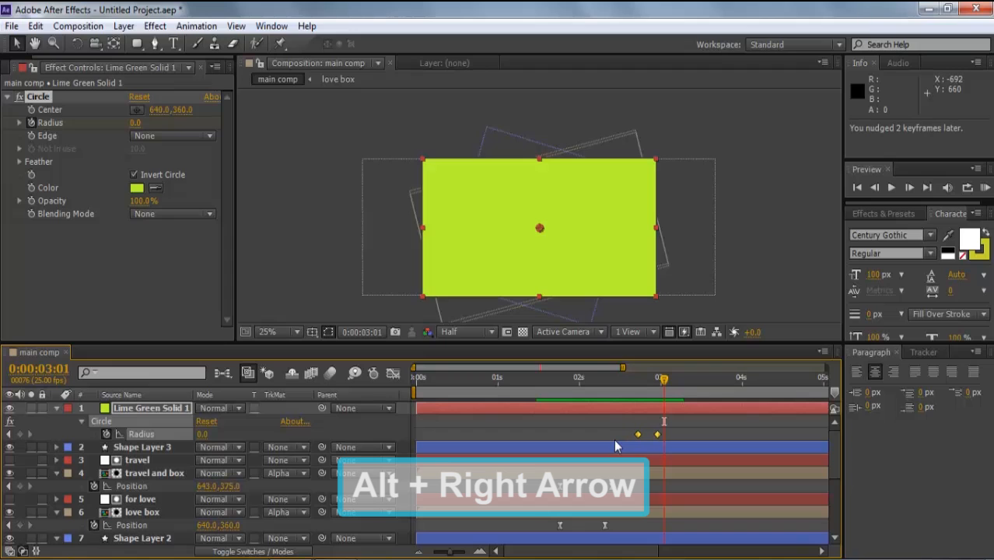
{"action": "key", "text": "alt+Right"}
{"action": "key", "text": "alt+Right"}
{"action": "key", "text": "alt+Right"}
{"action": "key", "text": "alt+Right"}
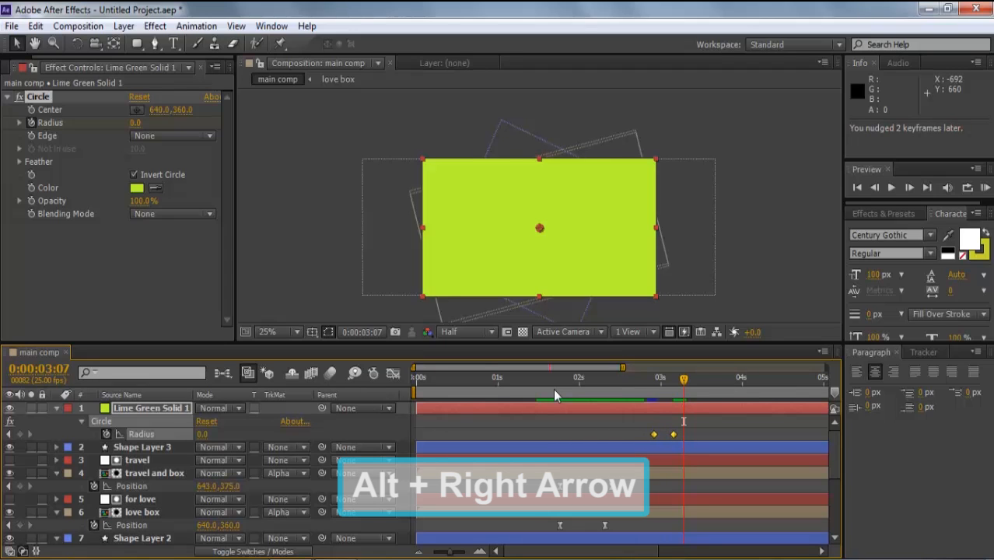
{"action": "left_click", "coordinate": [553, 388]}
{"action": "key", "text": "space"}
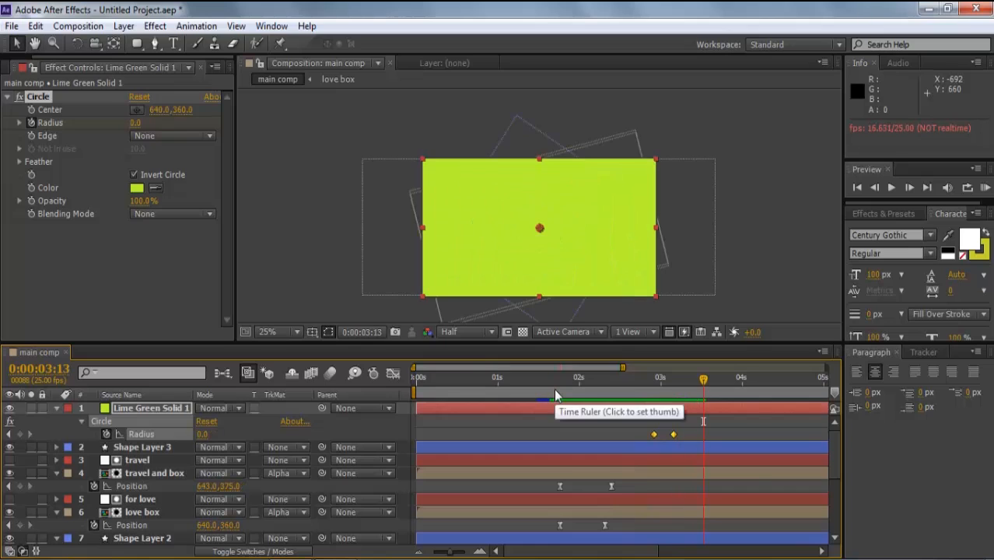
{"action": "key", "text": "ctrl+t"}
{"action": "left_click", "coordinate": [496, 222]}
- Type 'Visit' and centre it in the frame using the title/action safe guides
{"action": "type", "text": "Visit"}
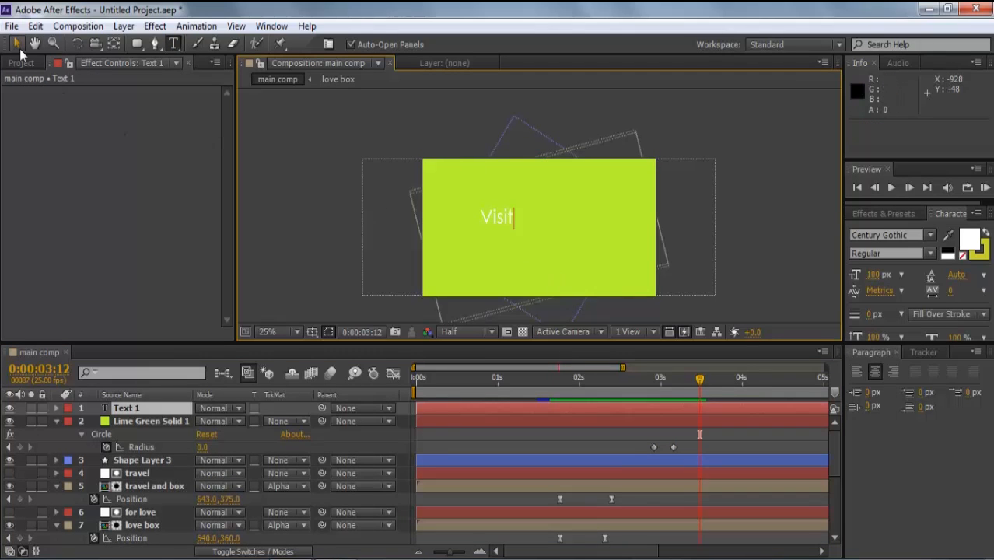
{"action": "left_click", "coordinate": [18, 45]}
{"action": "left_click_drag", "start_coordinate": [501, 218], "coordinate": [548, 231]}
{"action": "left_click", "coordinate": [314, 332]}
{"action": "left_click", "coordinate": [330, 350]}
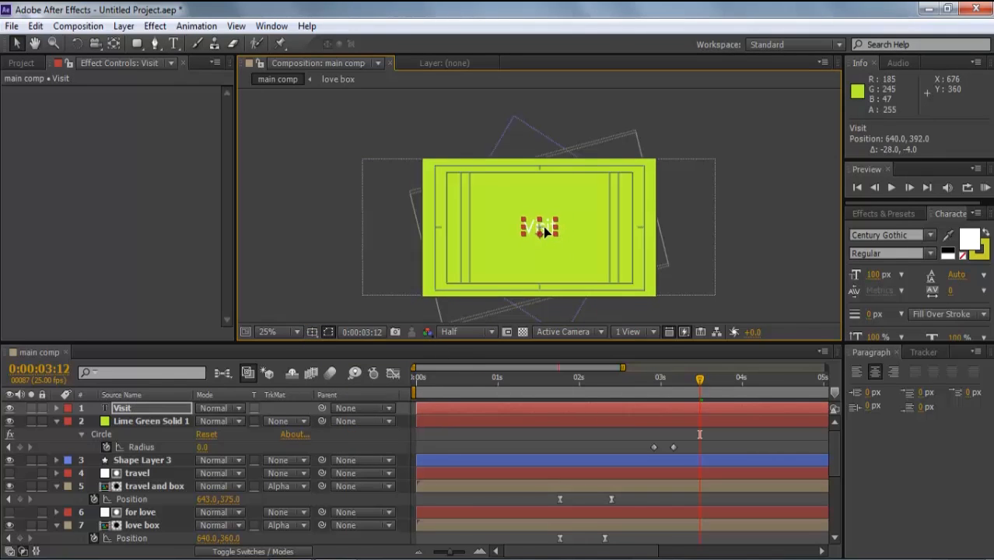
{"action": "left_click", "coordinate": [315, 332]}
{"action": "left_click", "coordinate": [330, 350]}
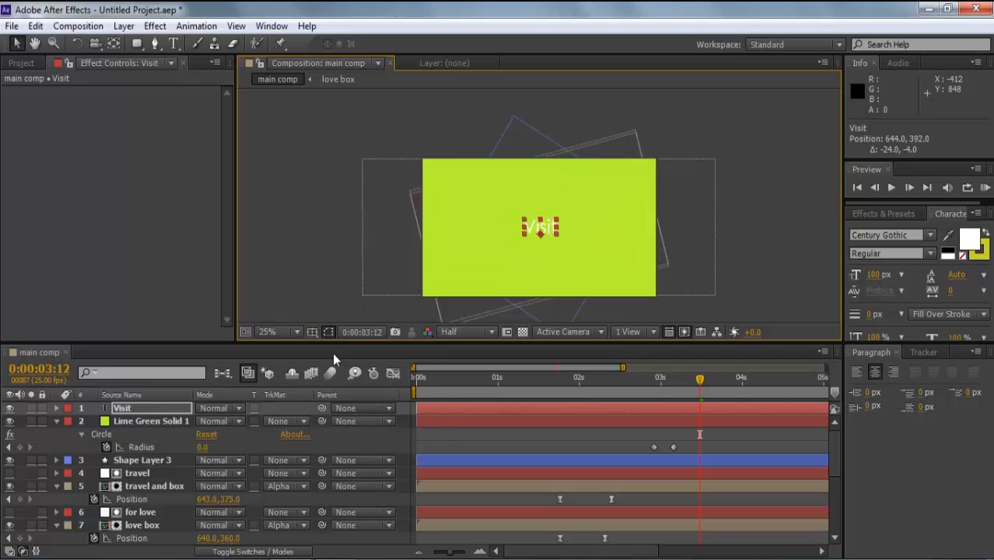
{"action": "left_click", "coordinate": [758, 299]}
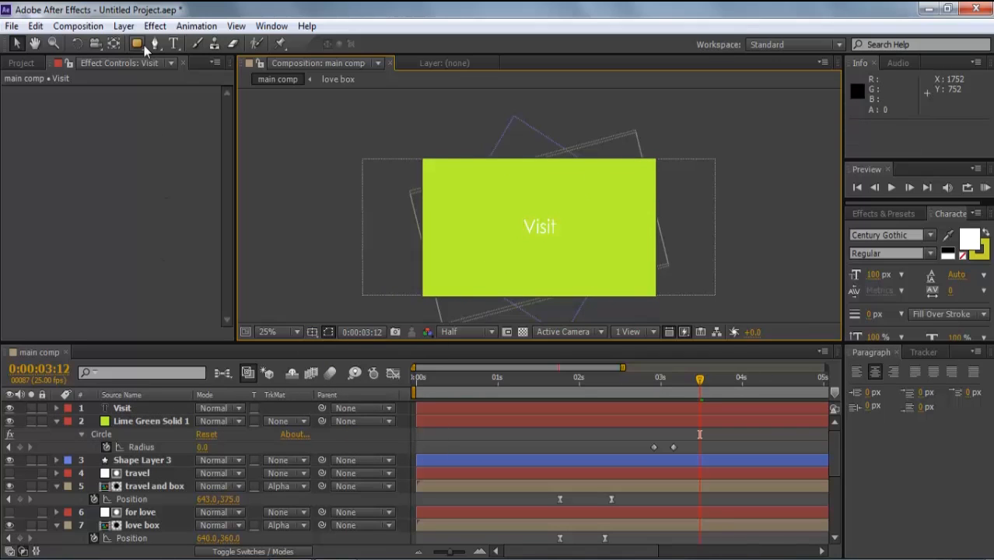
- Draw a small circle shape layer just left of the Visit text
{"action": "left_click_drag", "start_coordinate": [143, 45], "coordinate": [197, 81]}
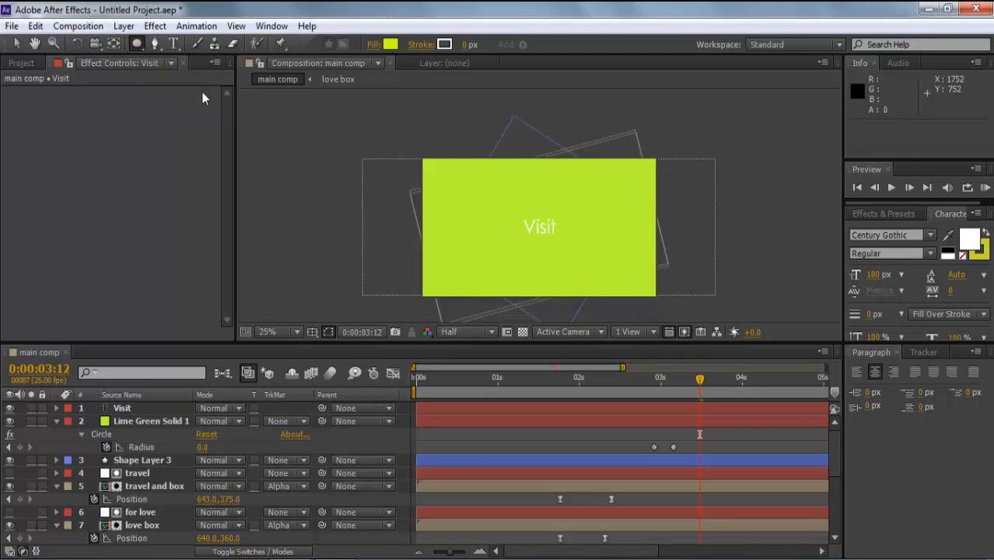
{"action": "left_click_drag", "start_coordinate": [496, 217], "coordinate": [529, 259]}
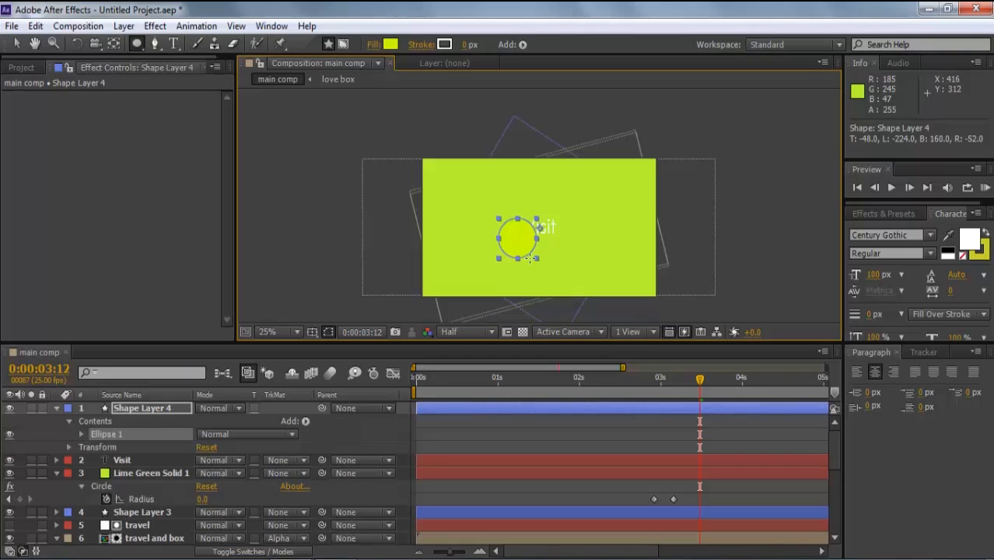
{"action": "key", "text": "ctrl+z"}
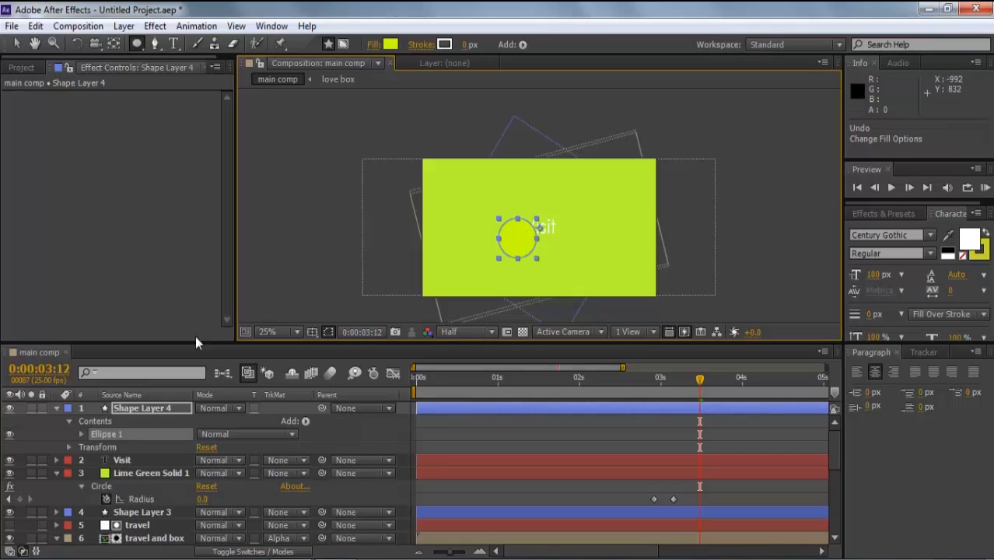
{"action": "left_click", "coordinate": [158, 407]}
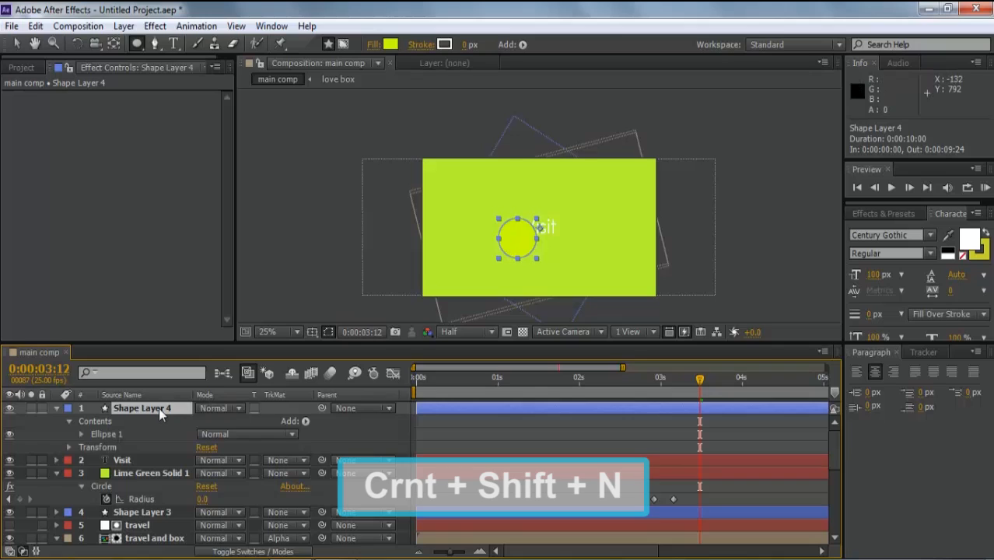
- Add a mask to Shape Layer 4 and reset its shape to an ellipse
{"action": "key", "text": "ctrl+shift+n"}
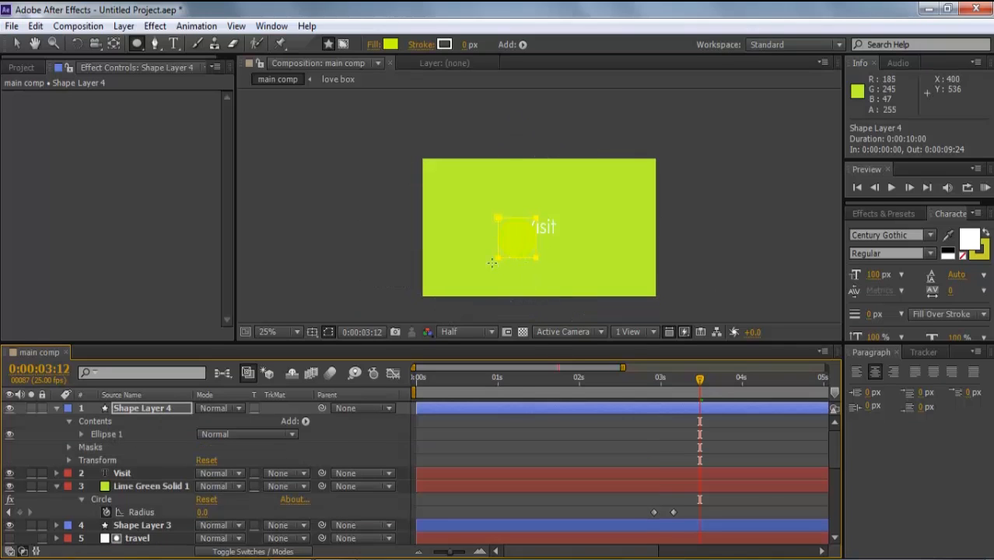
{"action": "left_click", "coordinate": [68, 447]}
{"action": "left_click", "coordinate": [83, 460]}
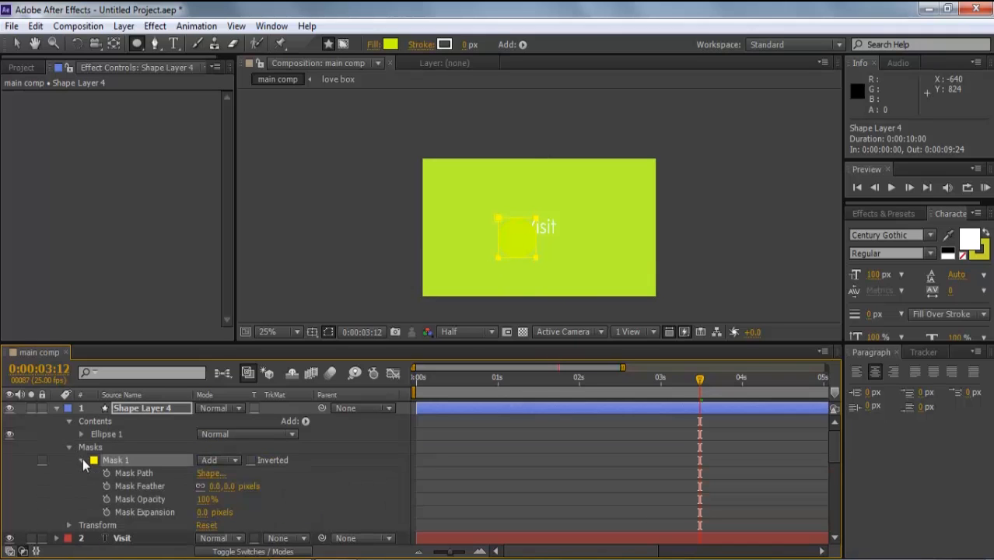
{"action": "left_click", "coordinate": [204, 473]}
{"action": "left_click", "coordinate": [445, 339]}
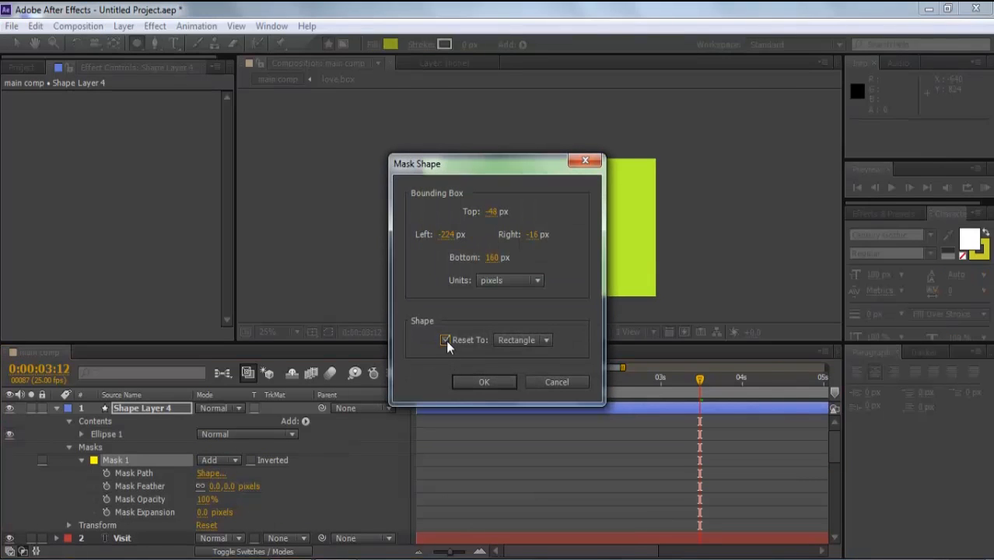
{"action": "left_click", "coordinate": [521, 340]}
{"action": "left_click", "coordinate": [536, 373]}
{"action": "left_click", "coordinate": [482, 381]}
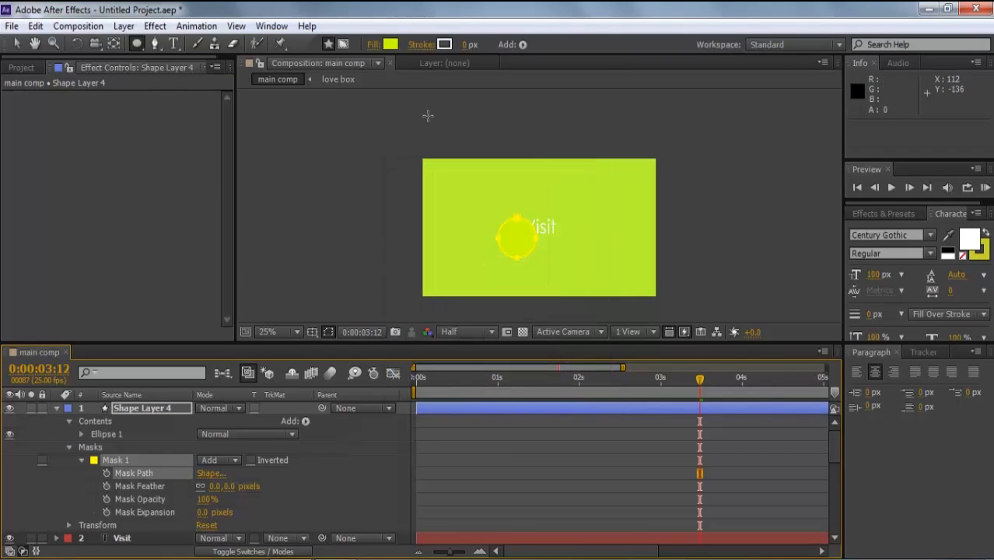
- Set the circle's fill colour to blue 5C85FC
{"action": "left_click", "coordinate": [390, 45]}
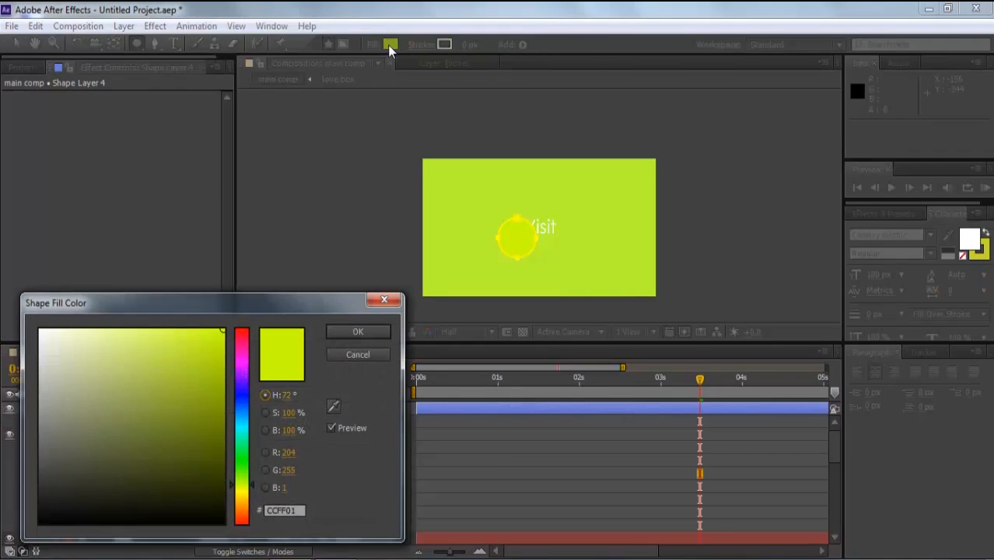
{"action": "left_click_drag", "start_coordinate": [243, 386], "coordinate": [243, 381]}
{"action": "left_click", "coordinate": [157, 350]}
{"action": "left_click", "coordinate": [242, 402]}
{"action": "left_click_drag", "start_coordinate": [124, 351], "coordinate": [157, 331]}
{"action": "left_click", "coordinate": [164, 334]}
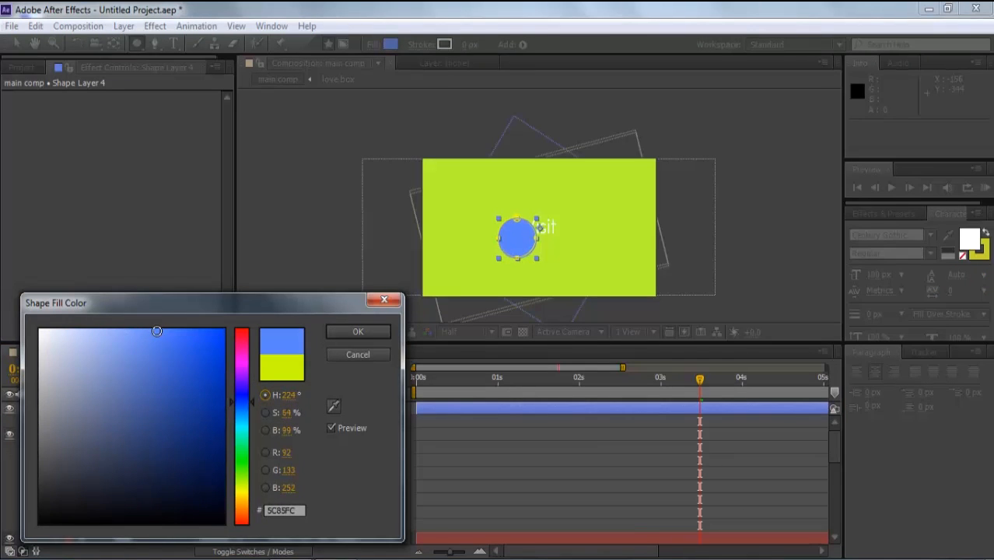
{"action": "left_click", "coordinate": [335, 333]}
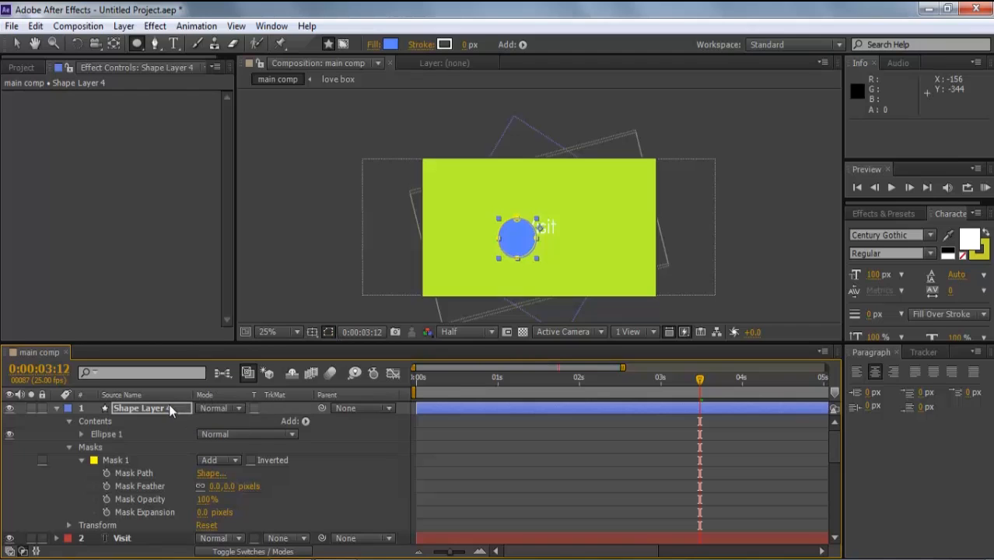
- Keyframe Mask 1's expansion so the blue circle grows from nothing to full size
{"action": "scroll", "coordinate": [118, 459], "scroll_direction": "down", "scroll_amount": 2}
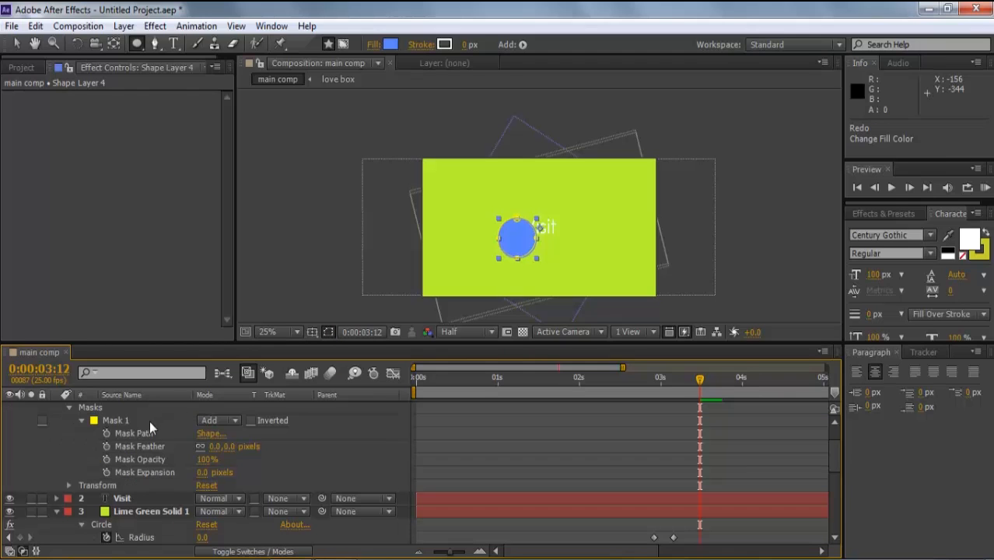
{"action": "left_click", "coordinate": [105, 471]}
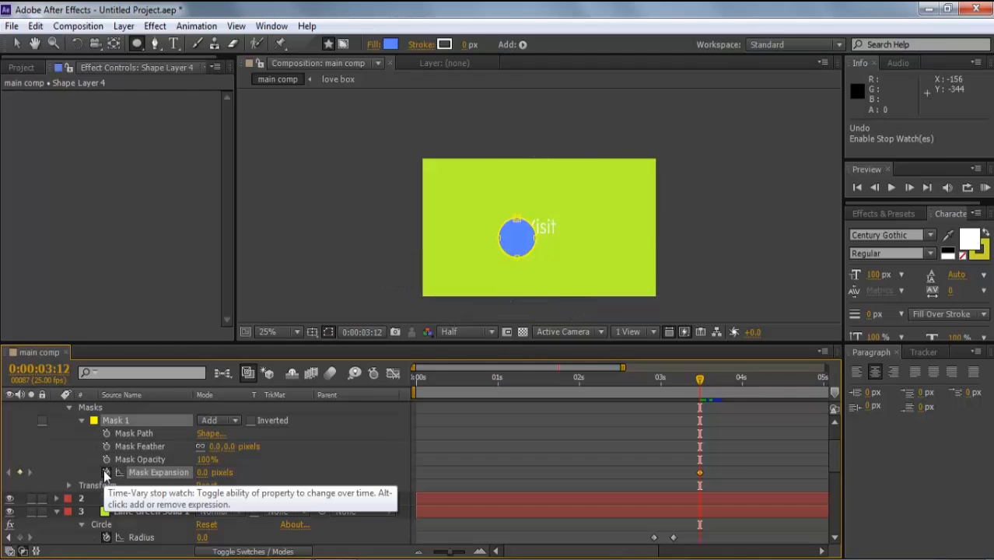
{"action": "left_click_drag", "start_coordinate": [204, 472], "coordinate": [124, 472]}
{"action": "left_click_drag", "start_coordinate": [700, 379], "coordinate": [719, 381]}
{"action": "left_click_drag", "start_coordinate": [210, 472], "coordinate": [253, 453]}
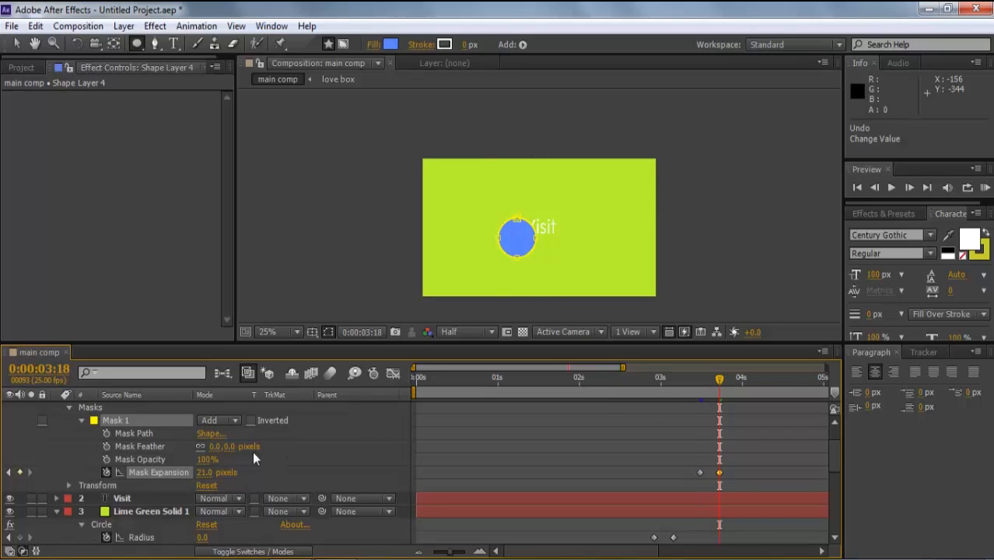
- Duplicate Mask 1 as a Subtract Mask 2 and shift its expansion keyframes later
{"action": "left_click", "coordinate": [165, 418]}
{"action": "key", "text": "ctrl+d"}
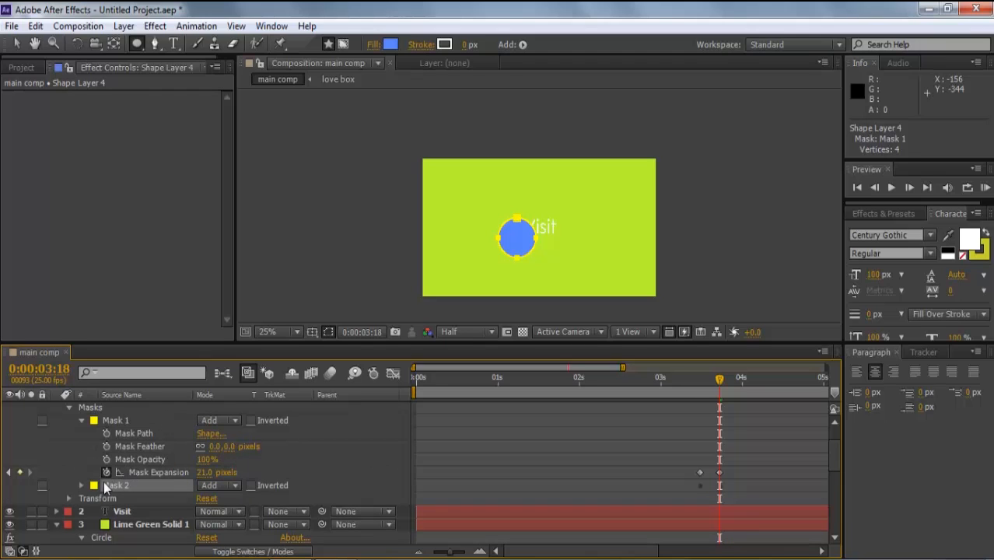
{"action": "left_click", "coordinate": [202, 488]}
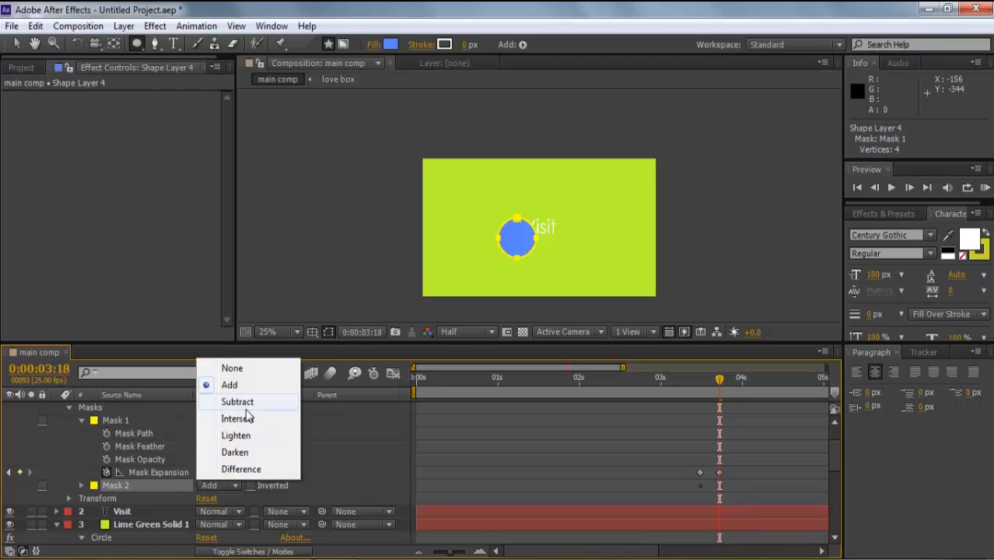
{"action": "left_click", "coordinate": [235, 399]}
{"action": "left_click", "coordinate": [81, 485]}
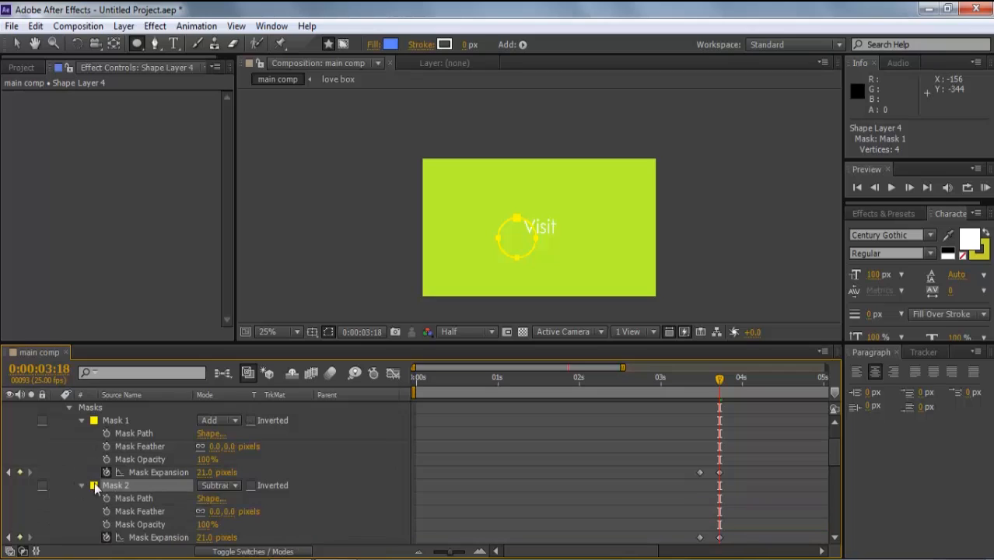
{"action": "left_click_drag", "start_coordinate": [738, 537], "coordinate": [693, 545]}
{"action": "key", "text": "alt+Right"}
{"action": "key", "text": "alt+Right"}
{"action": "key", "text": "alt+Right"}
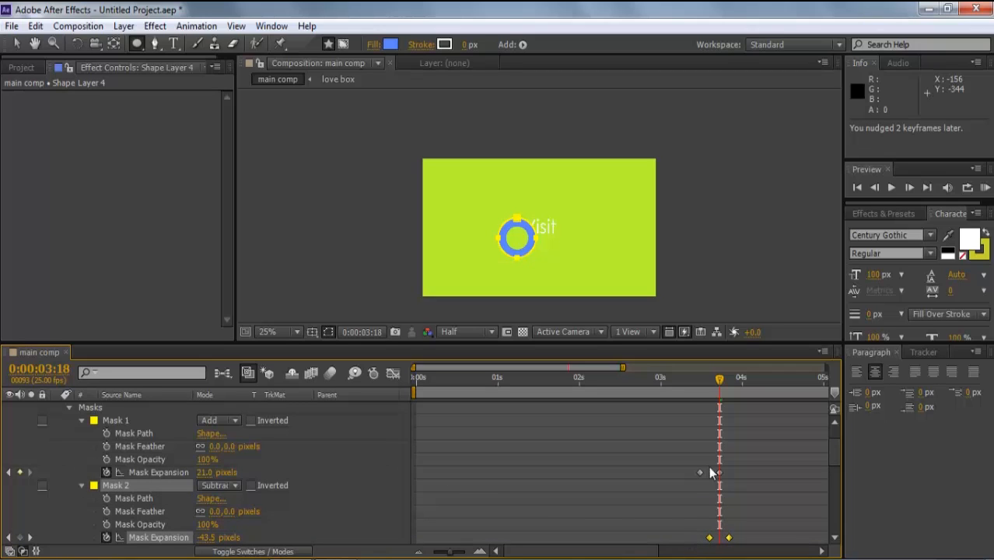
- Preview the ring from 0:00:03:06 and move Shape Layer 4 over the Visit text
{"action": "left_click", "coordinate": [677, 384]}
{"action": "key", "text": "space"}
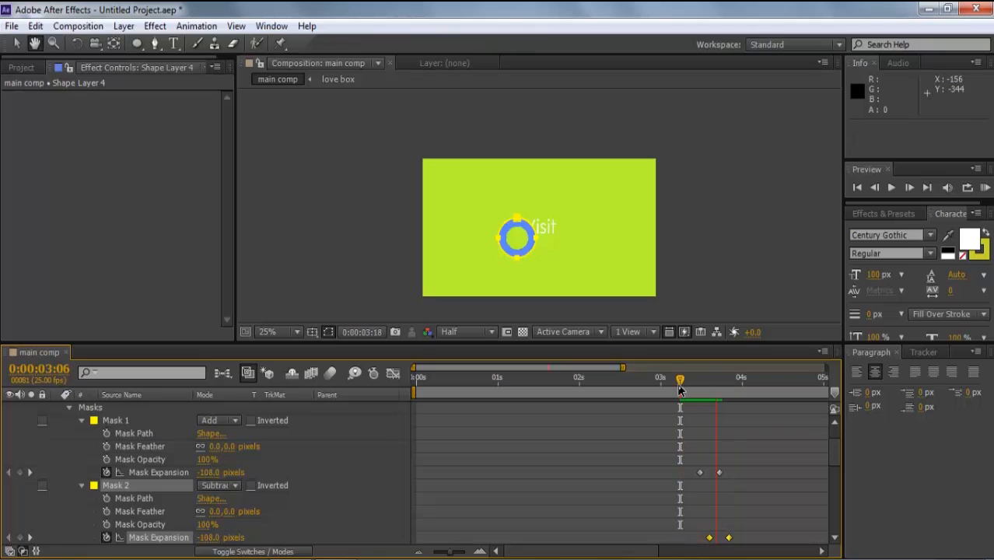
{"action": "key", "text": "space"}
{"action": "scroll", "coordinate": [149, 397], "scroll_direction": "up", "scroll_amount": 1}
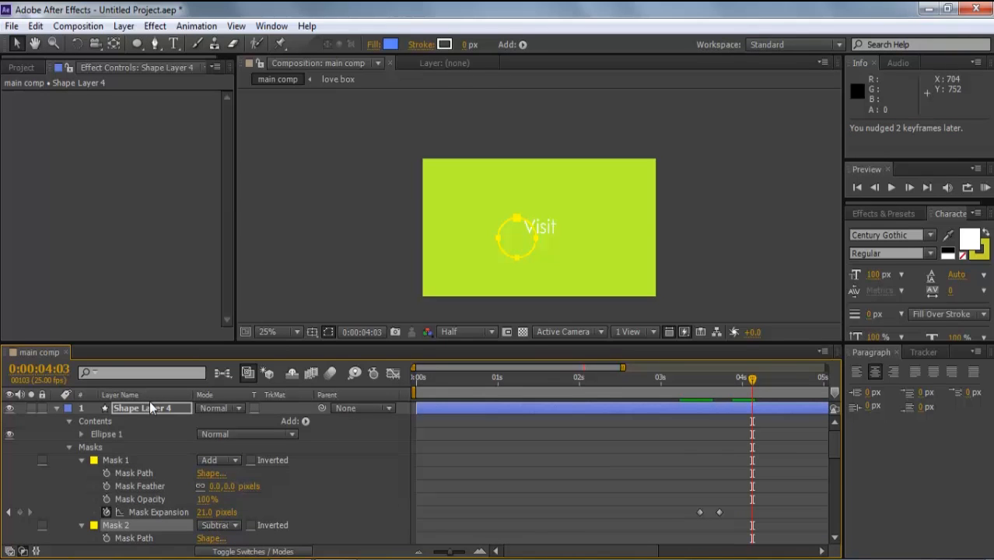
{"action": "left_click", "coordinate": [150, 402]}
{"action": "left_click_drag", "start_coordinate": [517, 243], "coordinate": [543, 237]}
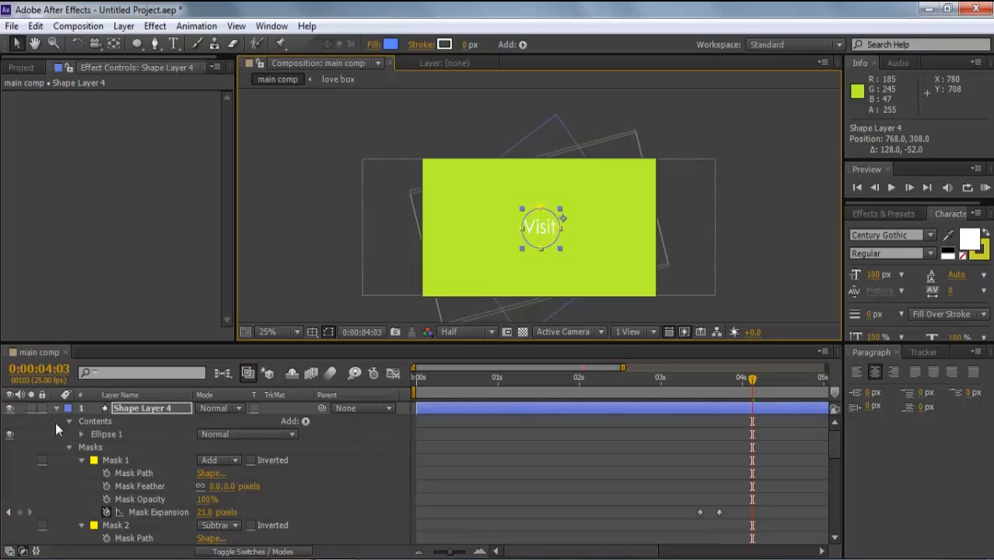
{"action": "left_click", "coordinate": [59, 408]}
- Trim the Visit layer to start at the Radius keyframe
{"action": "left_click", "coordinate": [628, 378]}
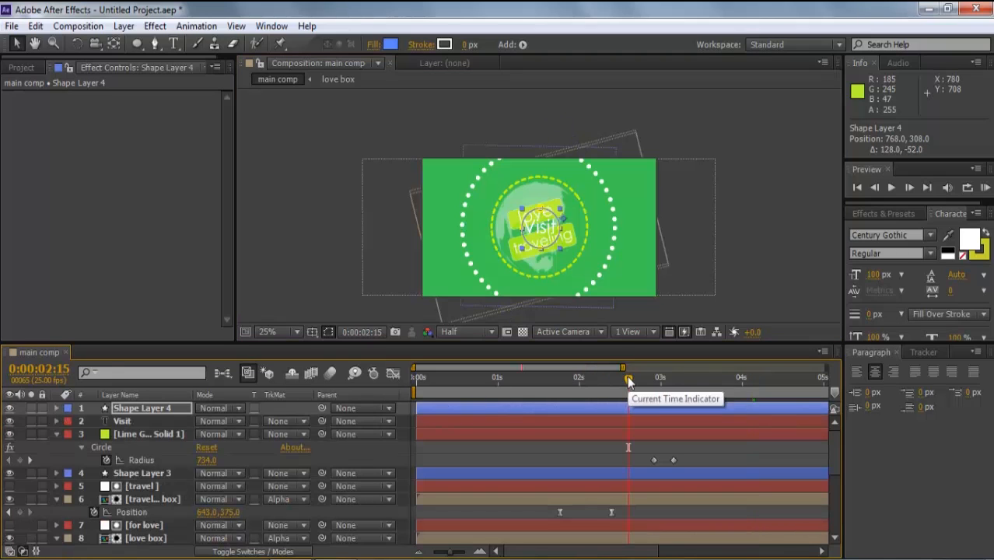
{"action": "key", "text": "h"}
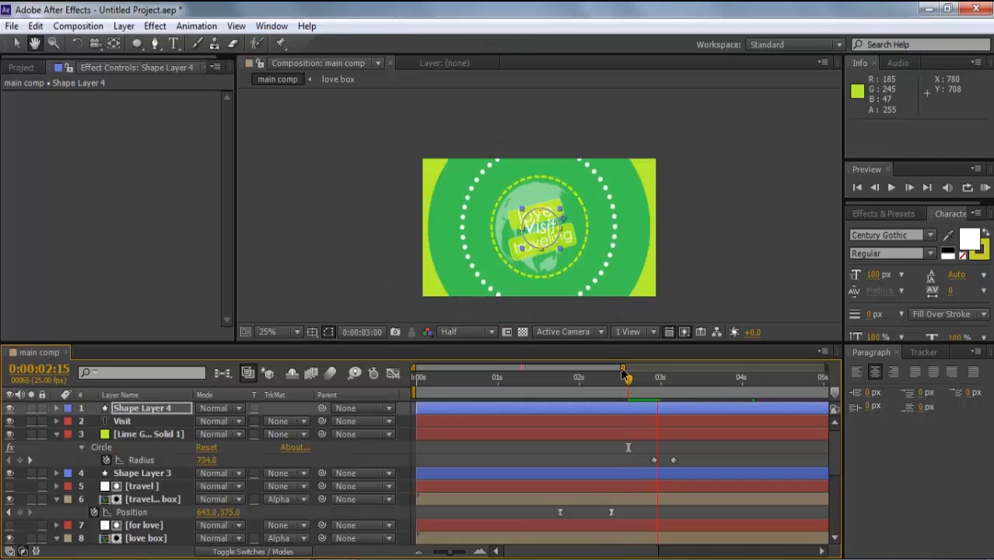
{"action": "left_click_drag", "start_coordinate": [624, 376], "coordinate": [673, 378]}
{"action": "key", "text": "v"}
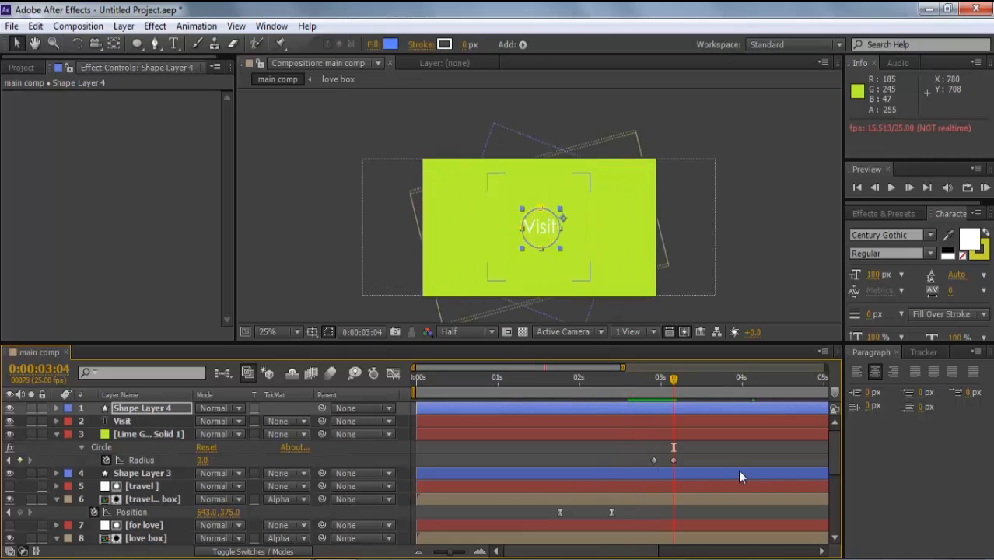
{"action": "left_click", "coordinate": [618, 424]}
{"action": "key", "text": "alt+bracketleft"}
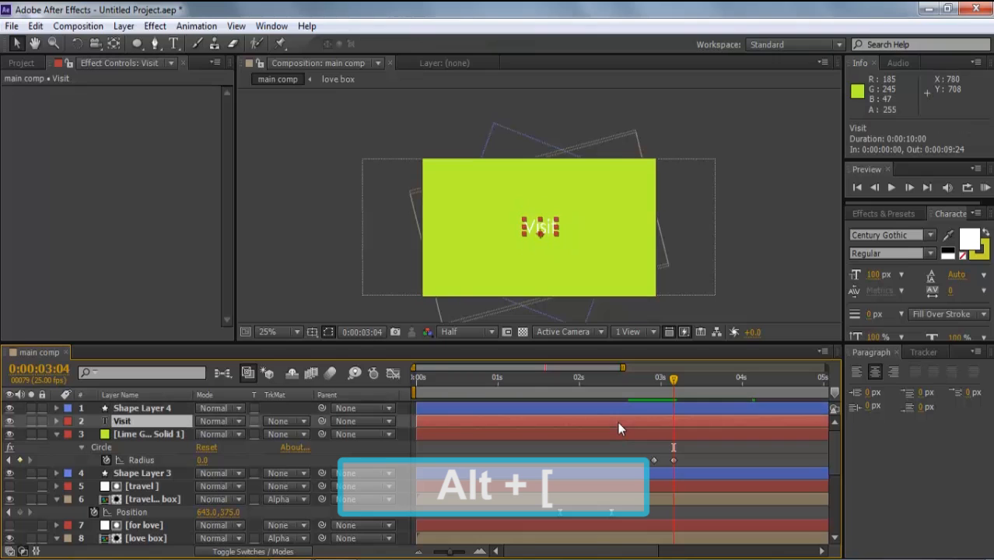
- Shift the ring's mask expansion keyframes slightly earlier
{"action": "left_click", "coordinate": [624, 409]}
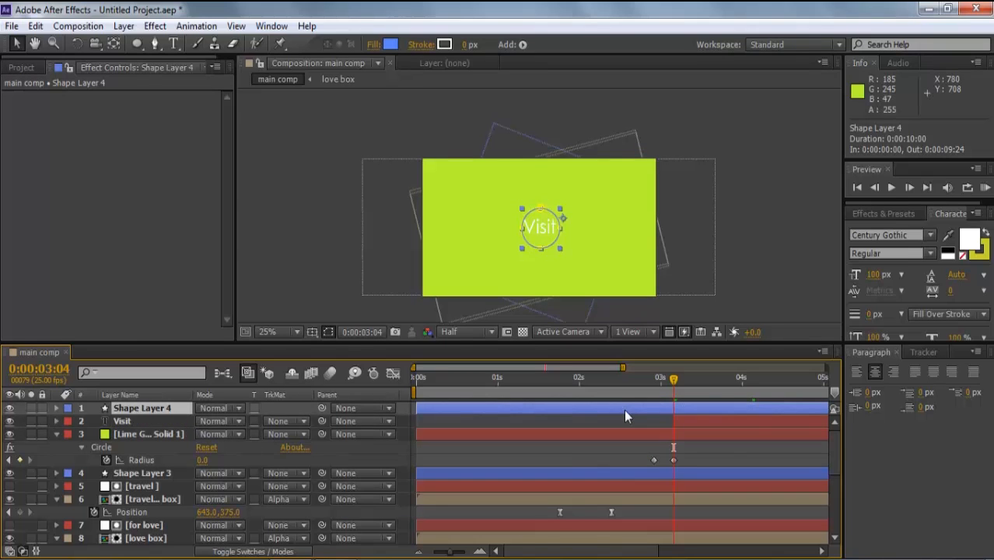
{"action": "key", "text": "u"}
{"action": "left_click", "coordinate": [725, 418]}
{"action": "left_click_drag", "start_coordinate": [692, 426], "coordinate": [744, 465]}
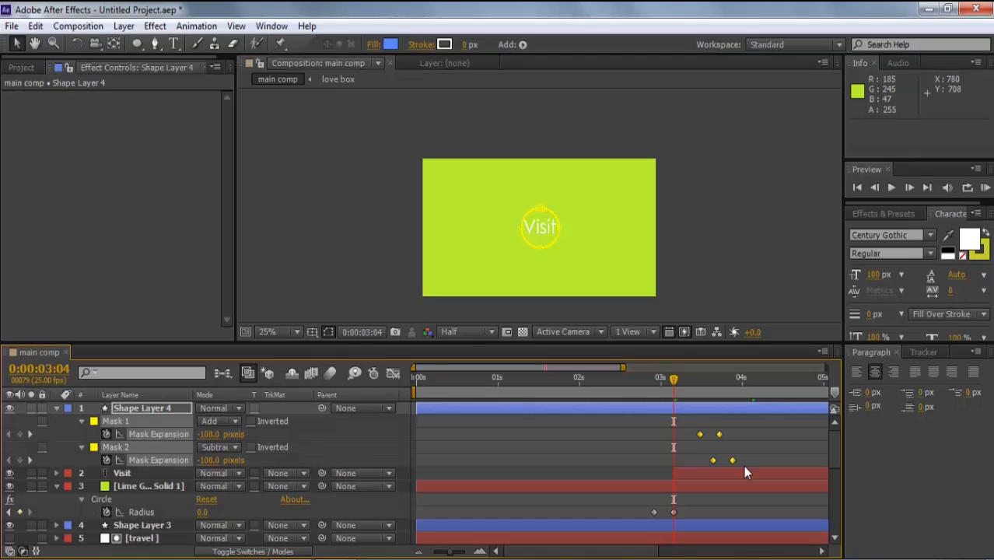
{"action": "key", "text": "alt+Left"}
{"action": "key", "text": "alt+Left"}
{"action": "key", "text": "alt+Left"}
{"action": "key", "text": "alt+Left"}
{"action": "key", "text": "alt+Left"}
{"action": "key", "text": "alt+Left"}
{"action": "key", "text": "alt+Left"}
{"action": "key", "text": "alt+Left"}
{"action": "key", "text": "alt+Left"}
{"action": "key", "text": "alt+Right"}
{"action": "key", "text": "alt+Right"}
{"action": "key", "text": "alt+Left"}
{"action": "key", "text": "alt+Left"}
- Delay the Visit text start by two frames and preview from 0:00:01:12
{"action": "left_click", "coordinate": [732, 476]}
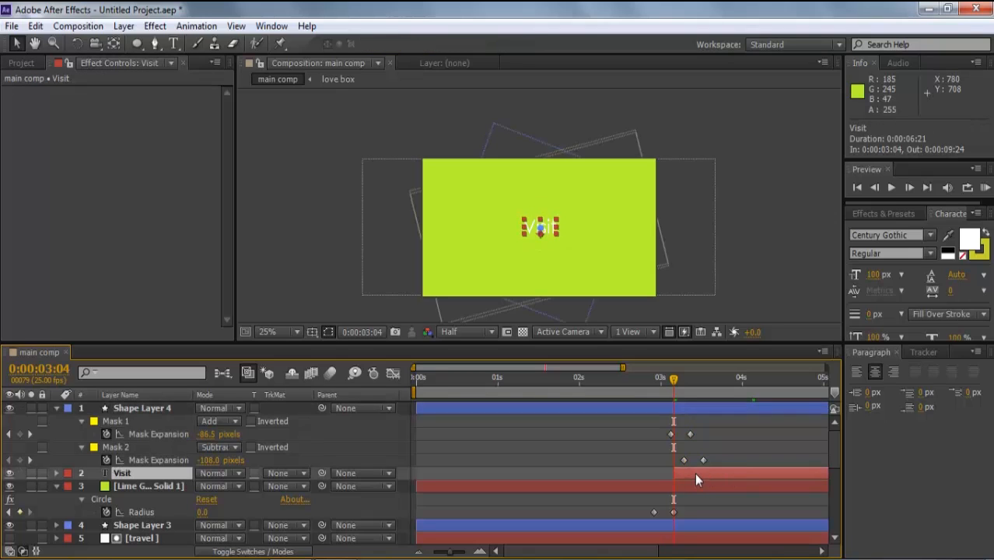
{"action": "left_click_drag", "start_coordinate": [696, 475], "coordinate": [701, 471]}
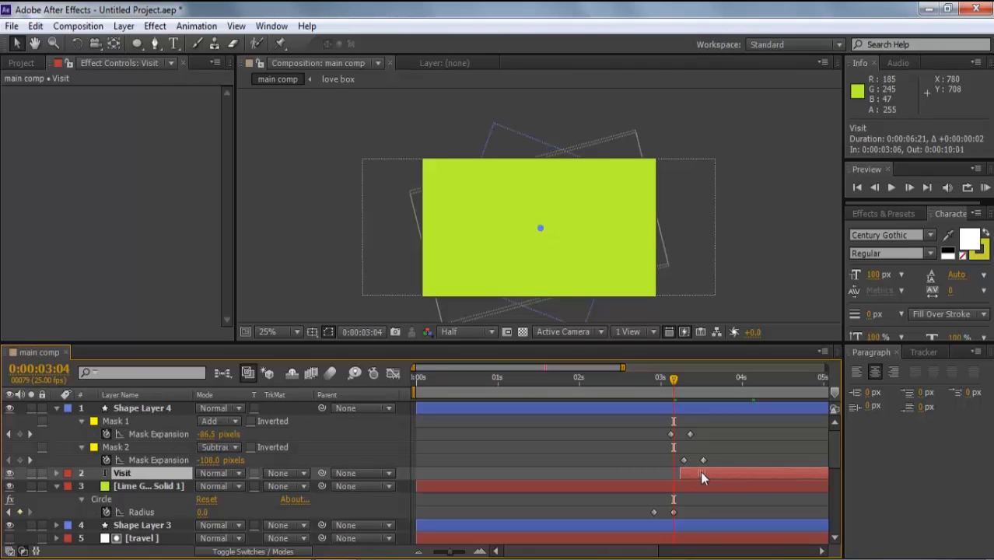
{"action": "left_click", "coordinate": [537, 382]}
{"action": "key", "text": "space"}
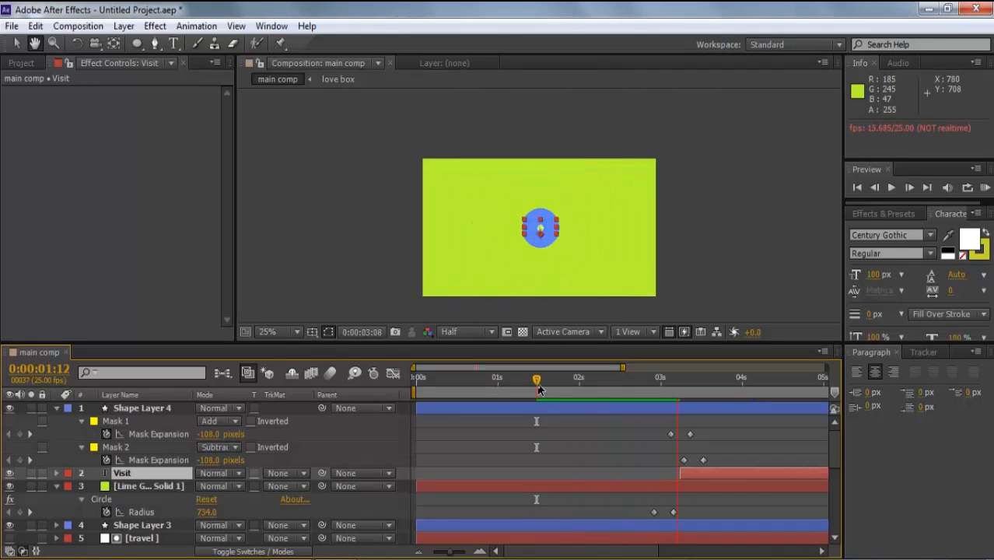
{"action": "left_click", "coordinate": [748, 307]}
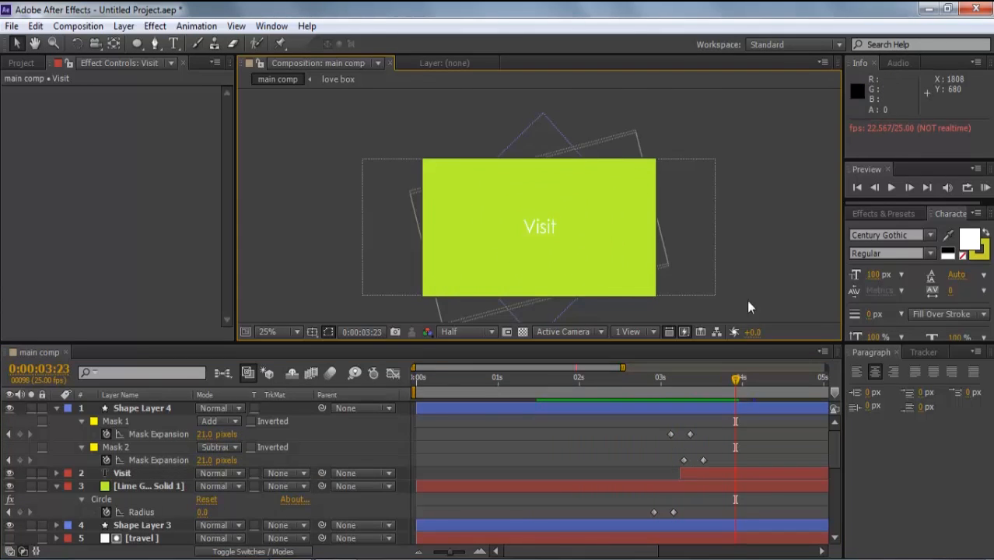
- Scale the blue ring to 117% and nudge it to centre on Visit
{"action": "left_click", "coordinate": [148, 407]}
{"action": "key", "text": "s"}
{"action": "left_click_drag", "start_coordinate": [230, 420], "coordinate": [257, 420]}
{"action": "key", "text": "shift+Right"}
{"action": "key", "text": "shift+Right"}
{"action": "key", "text": "shift+Left"}
{"action": "key", "text": "Left"}
{"action": "key", "text": "Up"}
{"action": "key", "text": "Up"}
{"action": "key", "text": "Up"}
{"action": "key", "text": "Left"}
{"action": "key", "text": "Left"}
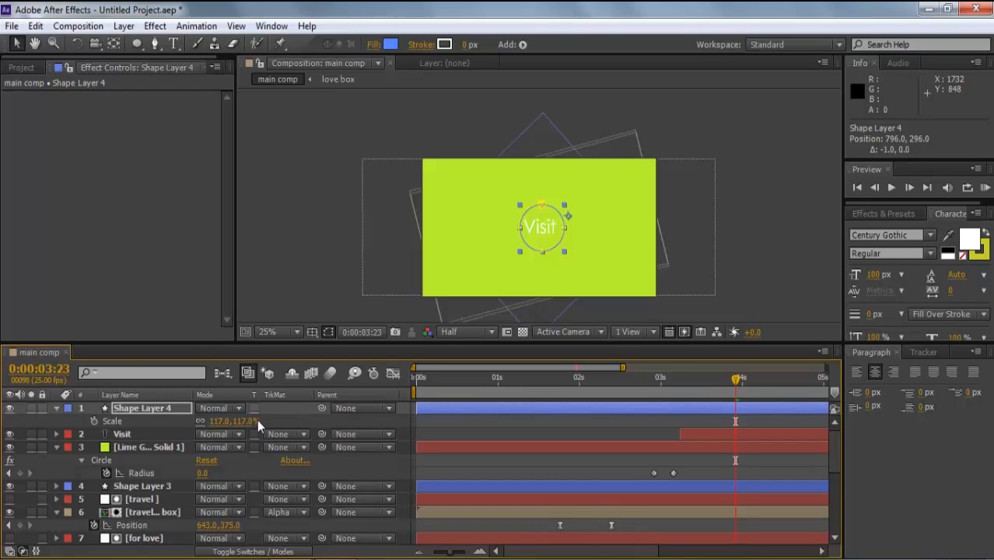
{"action": "left_click", "coordinate": [762, 274]}
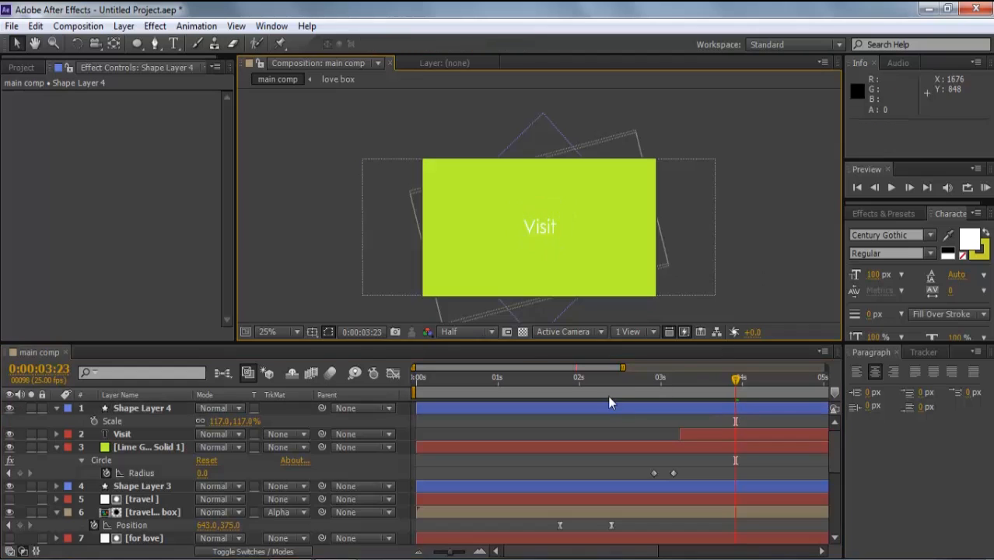
- Check the ring at 0:00:02:09 and zoom the timeline out
{"action": "left_click", "coordinate": [607, 386]}
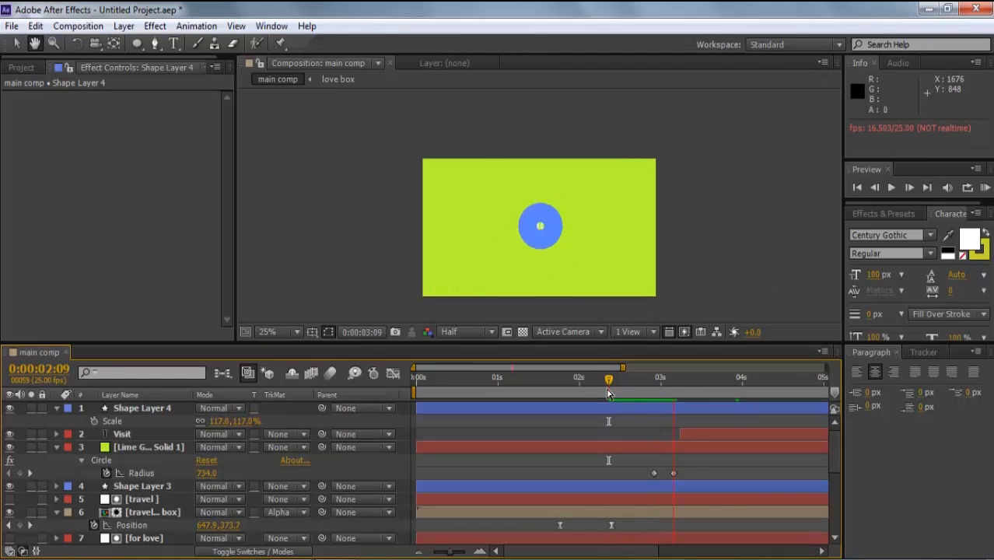
{"action": "key", "text": "space"}
{"action": "key", "text": "minus"}
{"action": "key", "text": "minus"}
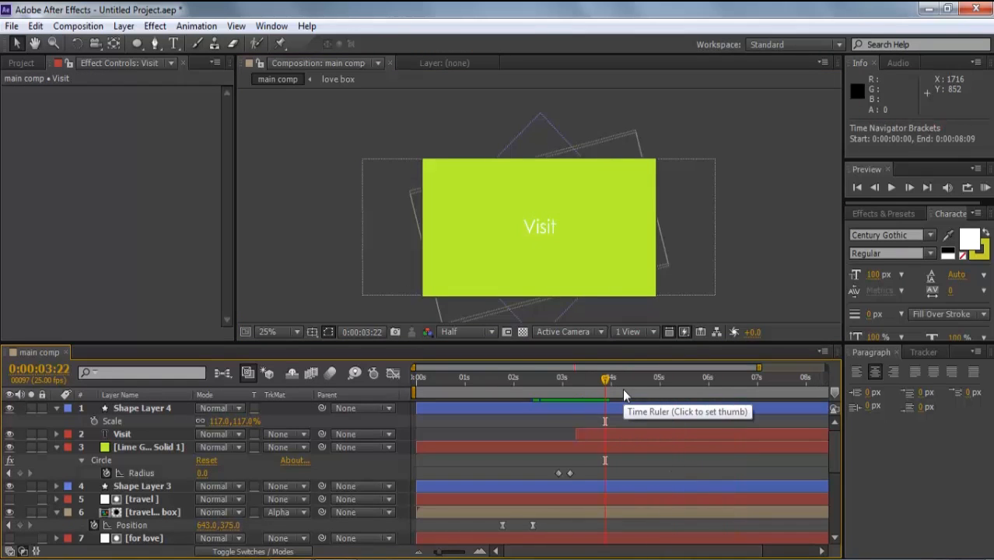
{"action": "left_click", "coordinate": [21, 63]}
- Import desi on board logo_00000.jpg into the project
{"action": "right_click", "coordinate": [142, 276]}
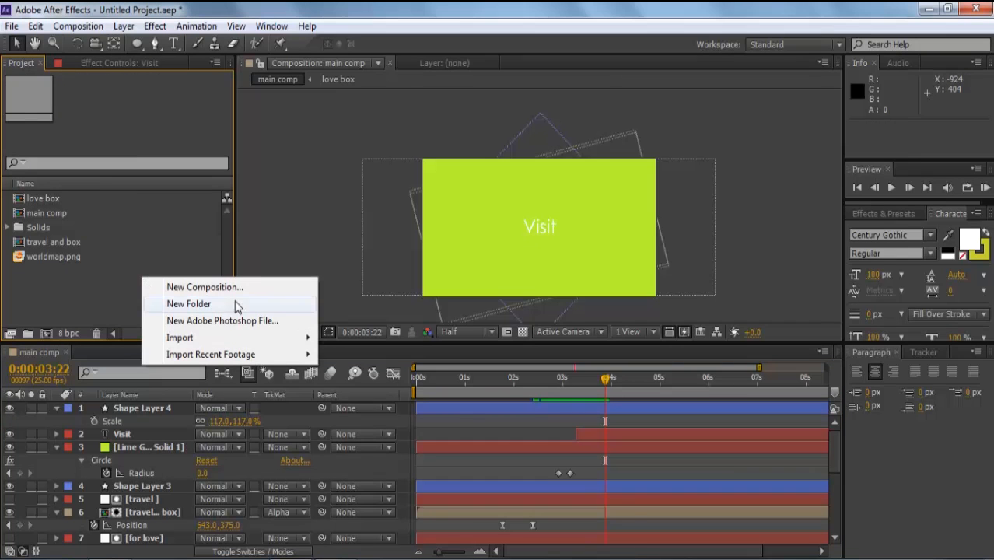
{"action": "mouse_move", "coordinate": [268, 337]}
{"action": "left_click", "coordinate": [328, 340]}
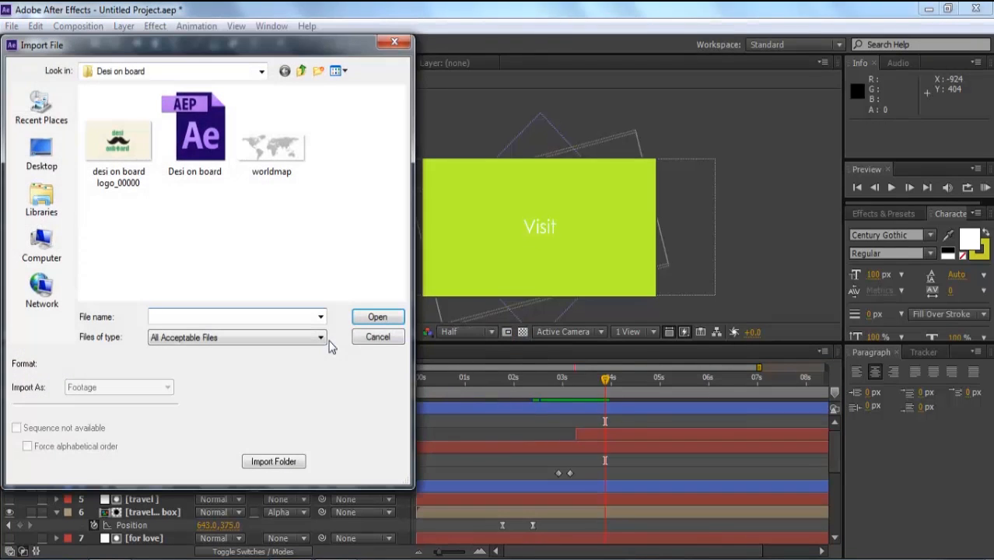
{"action": "left_click", "coordinate": [119, 138]}
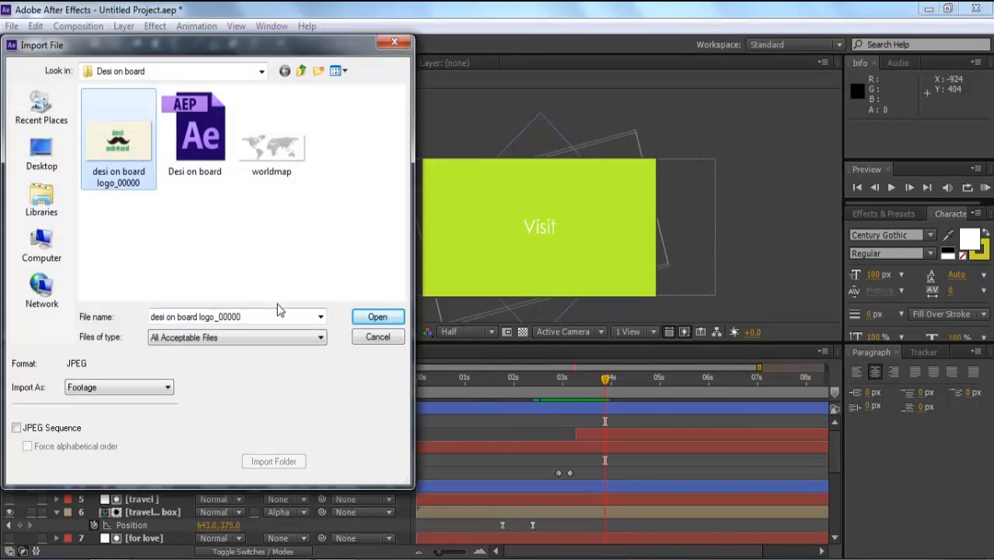
{"action": "left_click", "coordinate": [359, 317]}
- Place the logo as the top layer in main comp and trim it to start at 0:00:04:03
{"action": "left_click_drag", "start_coordinate": [17, 201], "coordinate": [399, 406]}
{"action": "left_click_drag", "start_coordinate": [598, 381], "coordinate": [580, 388]}
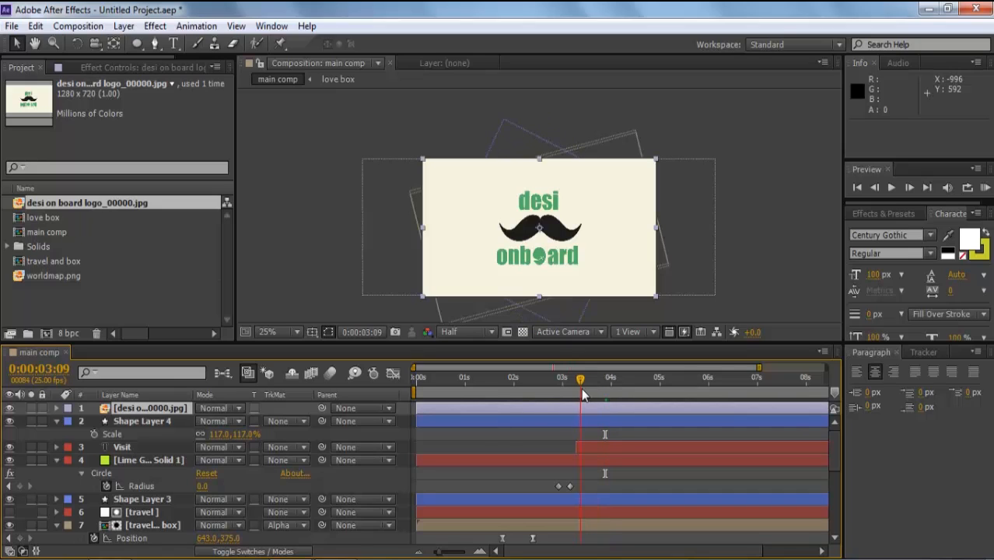
{"action": "left_click", "coordinate": [10, 408]}
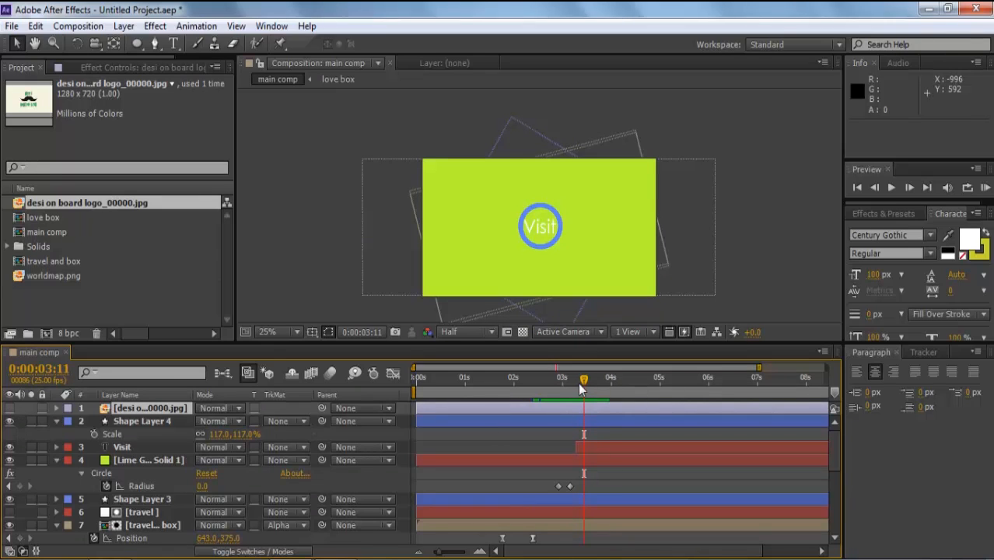
{"action": "left_click", "coordinate": [547, 382]}
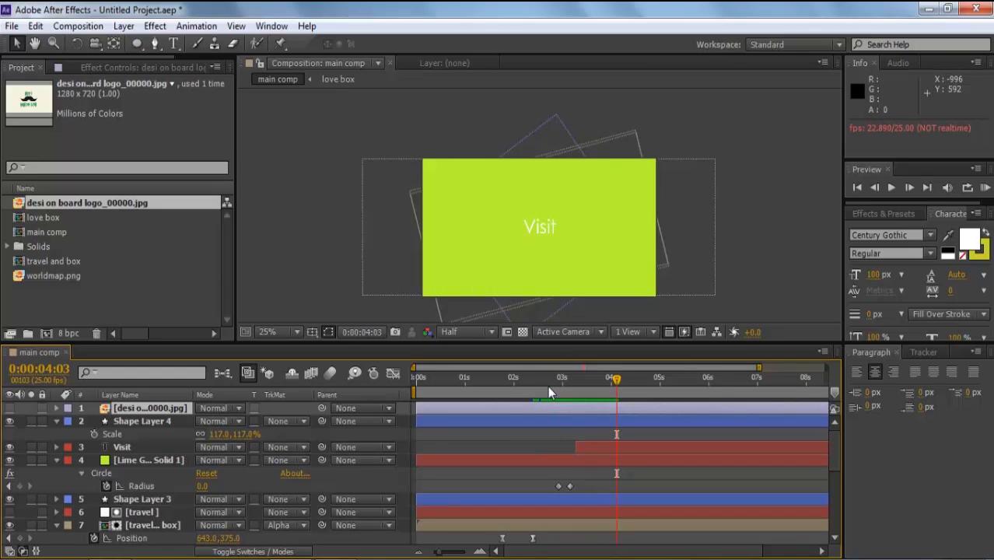
{"action": "left_click", "coordinate": [547, 408]}
{"action": "key", "text": "alt+bracketleft"}
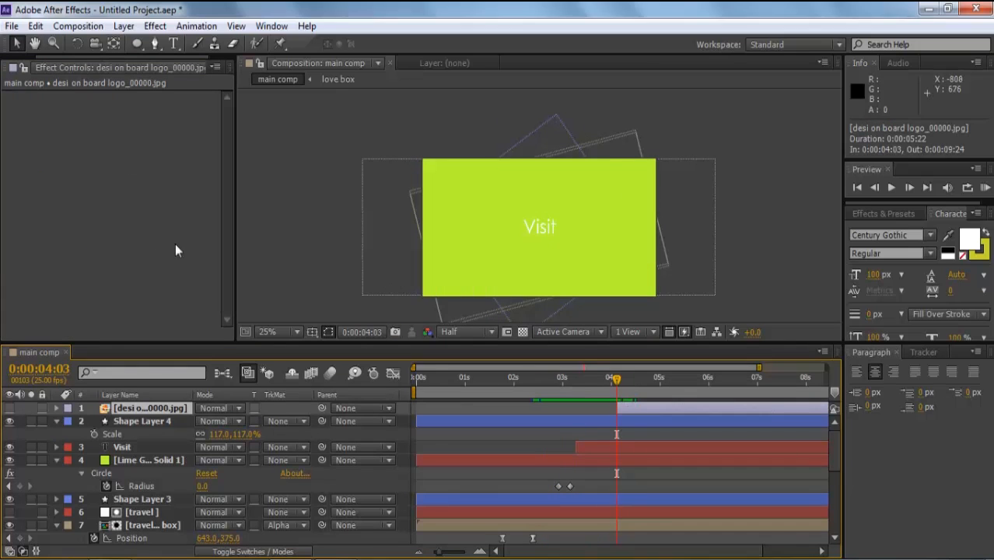
- Unhide the logo layer and apply a Linear Wipe transition to it
{"action": "left_click", "coordinate": [9, 408]}
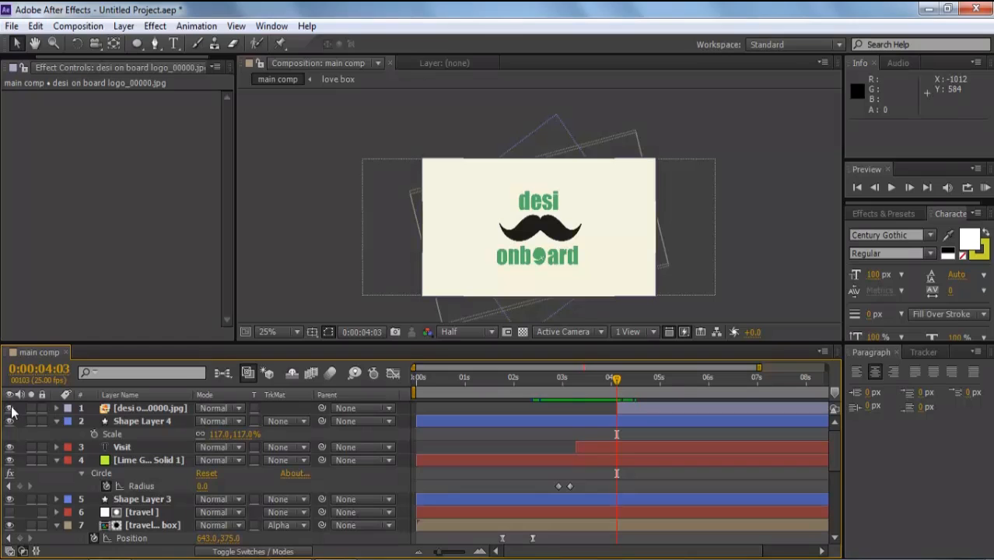
{"action": "left_click", "coordinate": [118, 410]}
{"action": "left_click", "coordinate": [155, 25]}
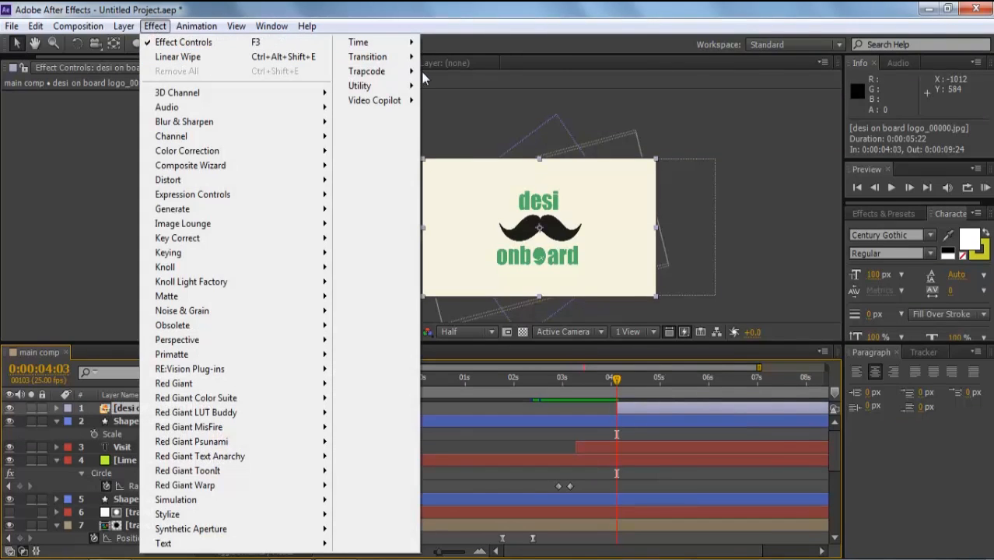
{"action": "mouse_move", "coordinate": [393, 59]}
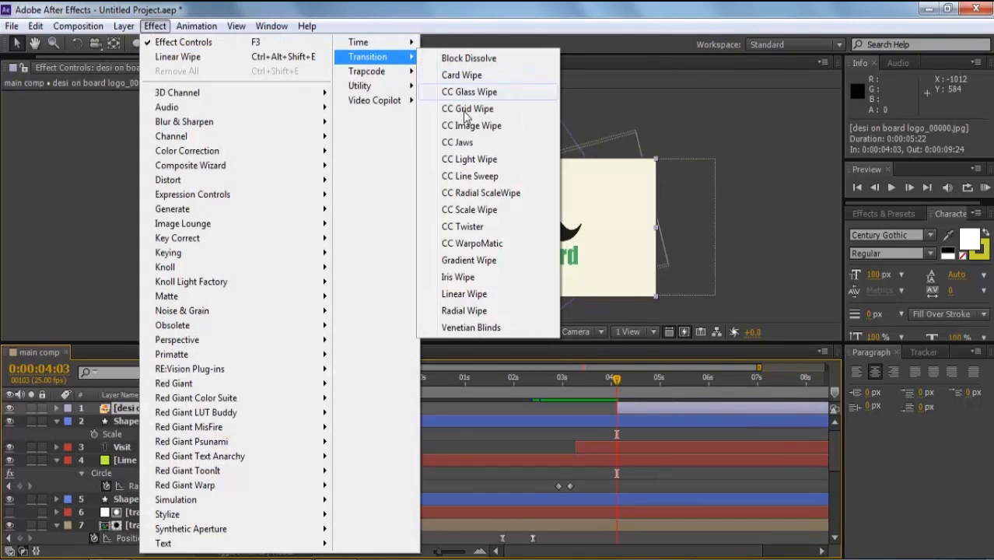
{"action": "left_click", "coordinate": [483, 293]}
- Keyframe Transition Completion from 100% at 0:00:04:03 to 0% at 0:00:04:20 with easy ease
{"action": "left_click", "coordinate": [31, 110]}
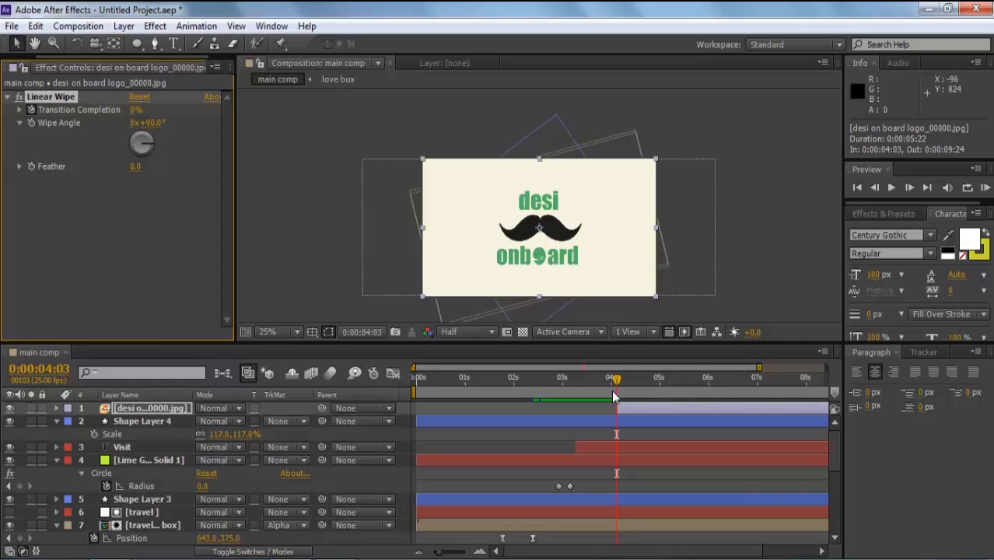
{"action": "left_click", "coordinate": [172, 408]}
{"action": "key", "text": "u"}
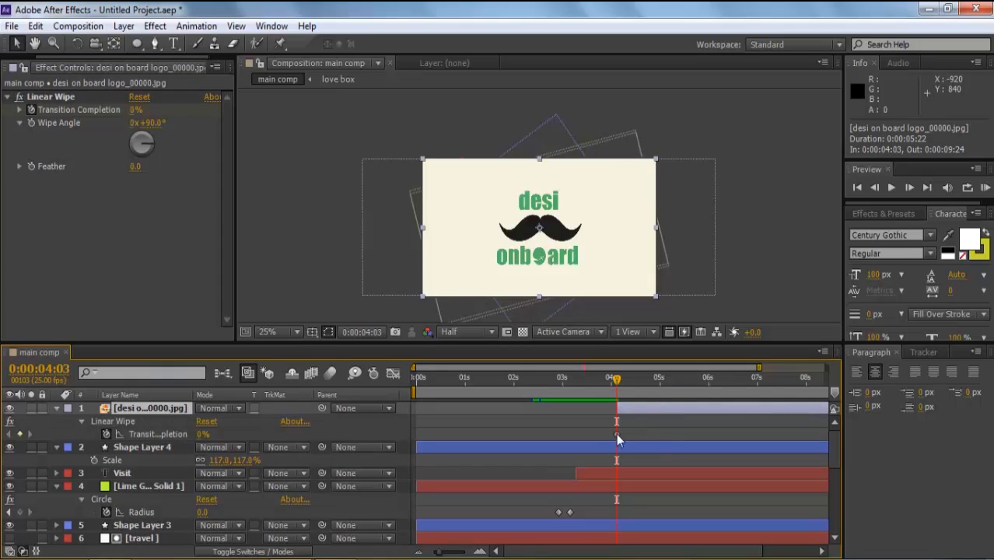
{"action": "left_click_drag", "start_coordinate": [617, 434], "coordinate": [649, 433]}
{"action": "left_click_drag", "start_coordinate": [132, 115], "coordinate": [221, 115]}
{"action": "left_click_drag", "start_coordinate": [659, 428], "coordinate": [589, 435]}
{"action": "key", "text": "F9"}
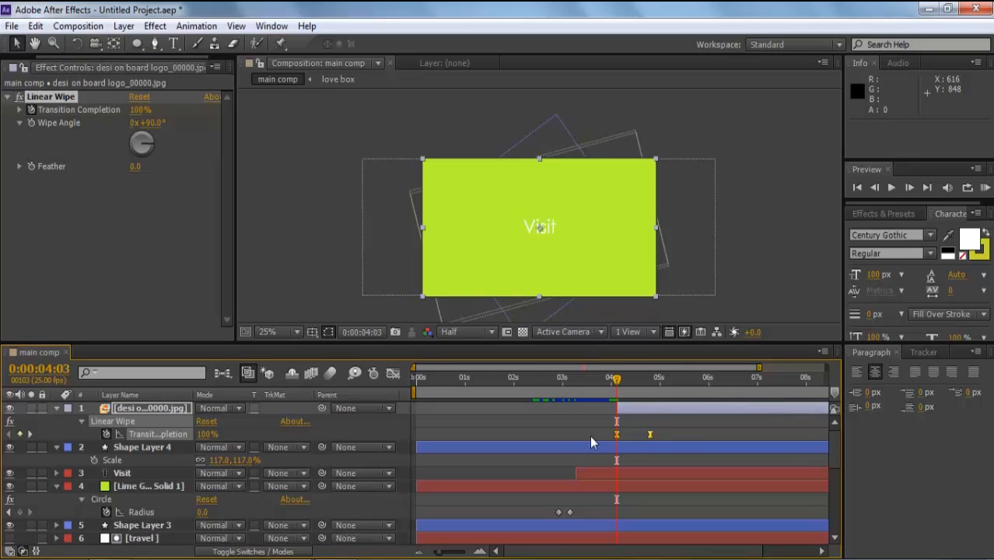
{"action": "key", "text": "space"}
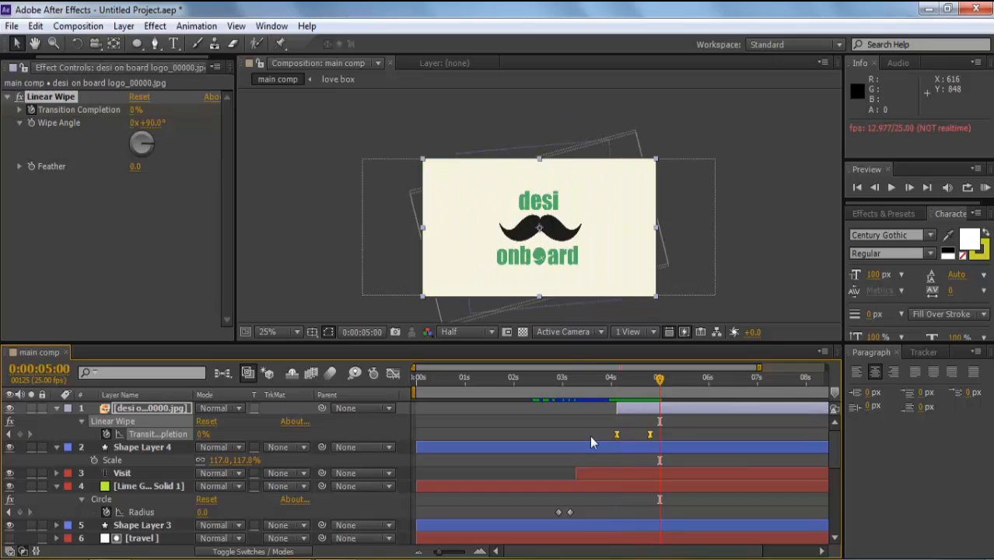
{"action": "key", "text": "space"}
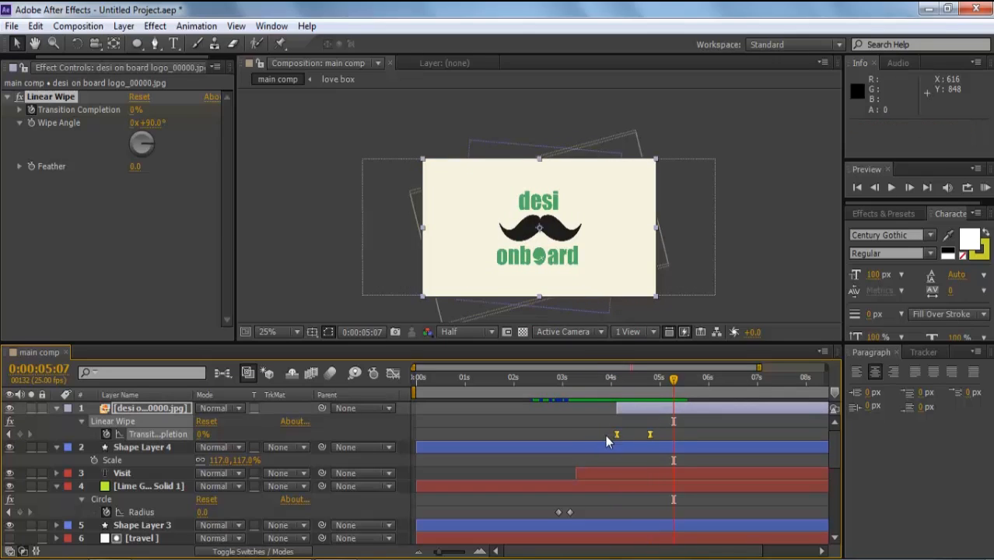
- Lengthen the wipe's ease influence on both keyframes in the speed graph
{"action": "left_click", "coordinate": [391, 374]}
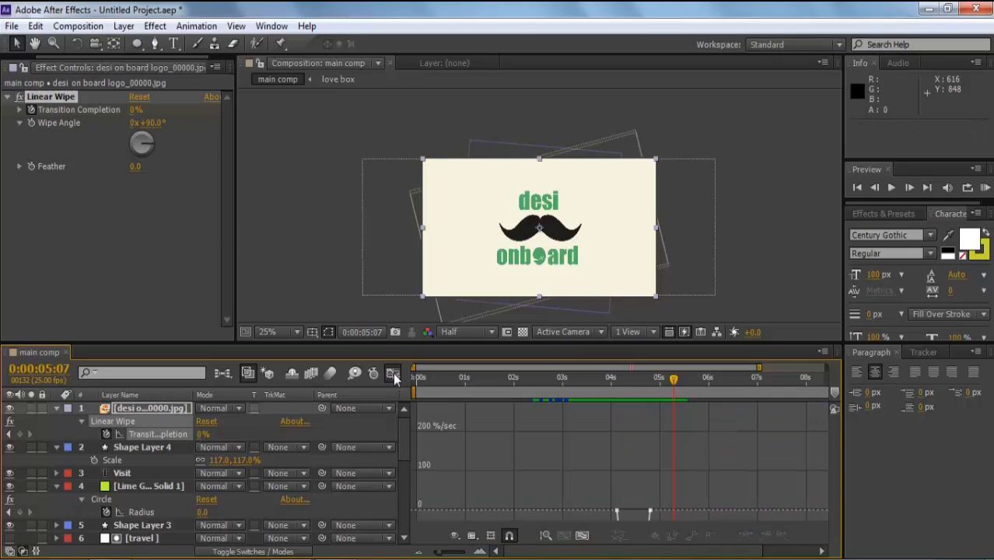
{"action": "left_click", "coordinate": [583, 536]}
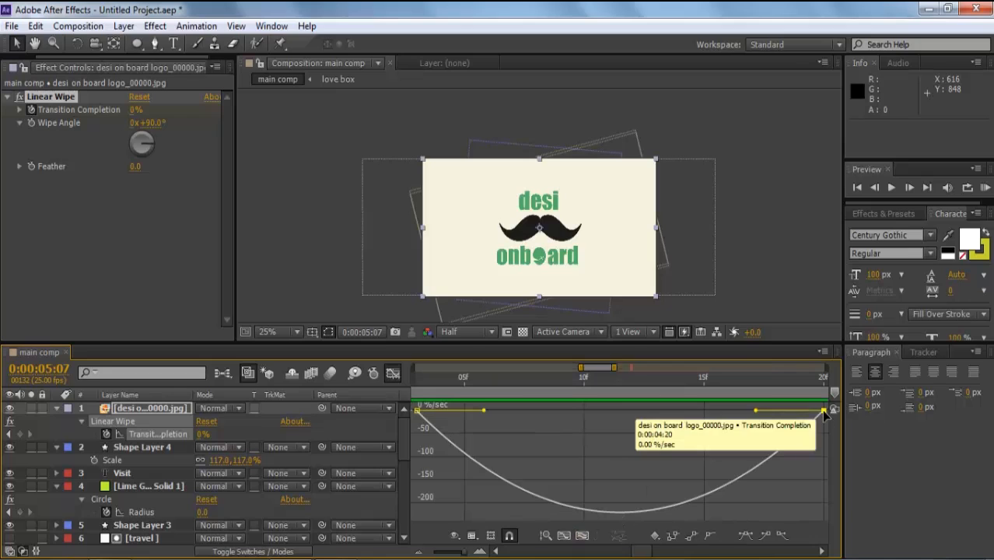
{"action": "left_click_drag", "start_coordinate": [743, 414], "coordinate": [601, 415]}
{"action": "left_click_drag", "start_coordinate": [484, 409], "coordinate": [465, 415]}
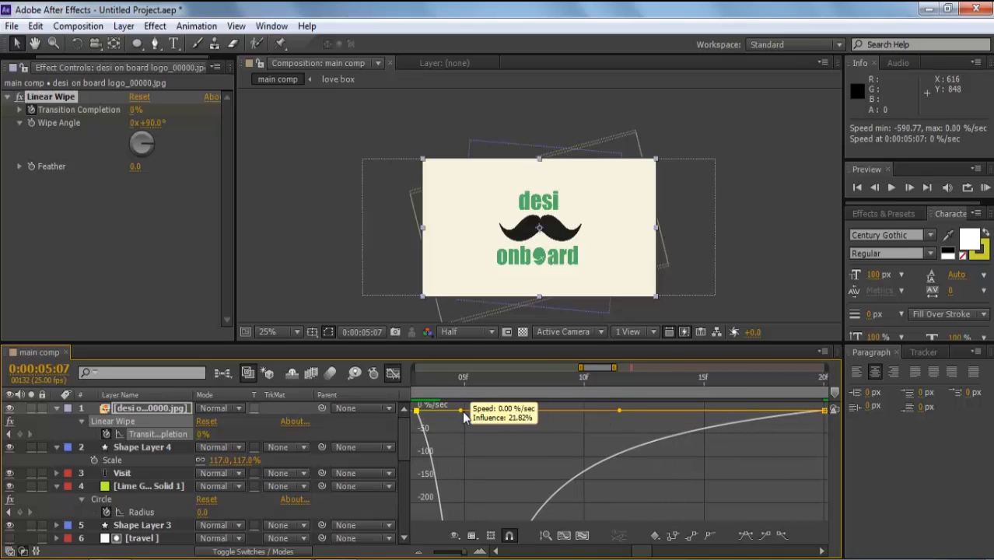
{"action": "left_click", "coordinate": [392, 374]}
- Preview the logo wipe from 0:00:03:23 and zoom the timeline out to the full range
{"action": "key", "text": "minus"}
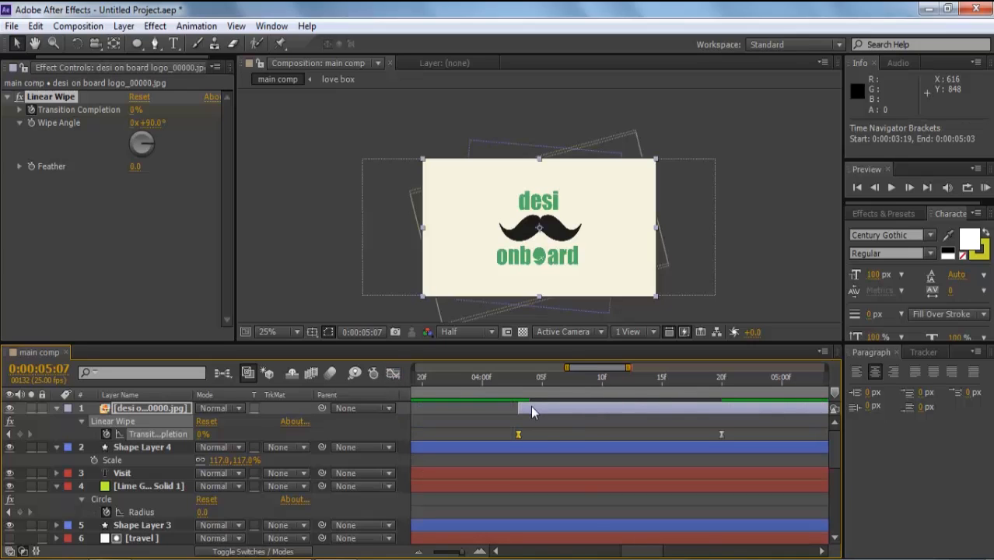
{"action": "left_click", "coordinate": [462, 393]}
{"action": "key", "text": "space"}
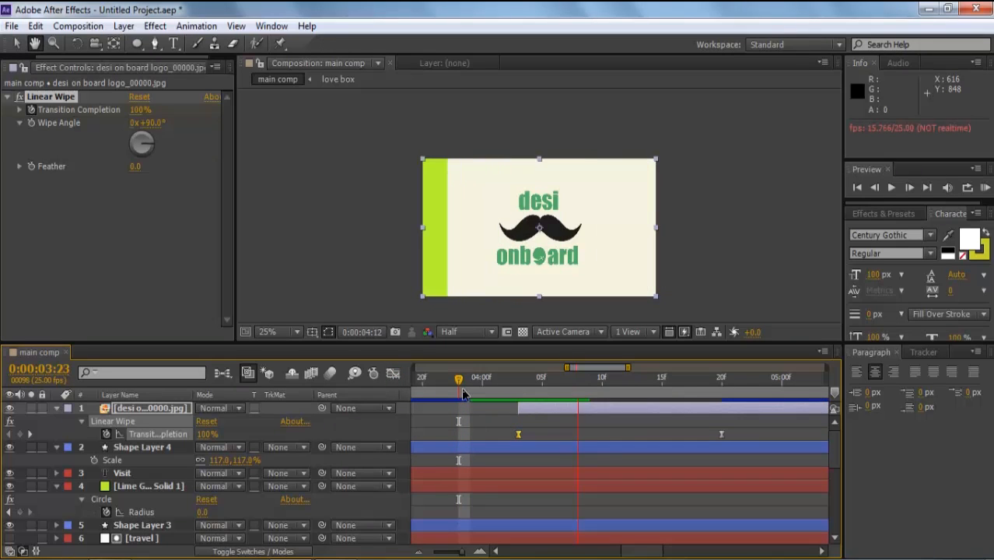
{"action": "key", "text": "equal"}
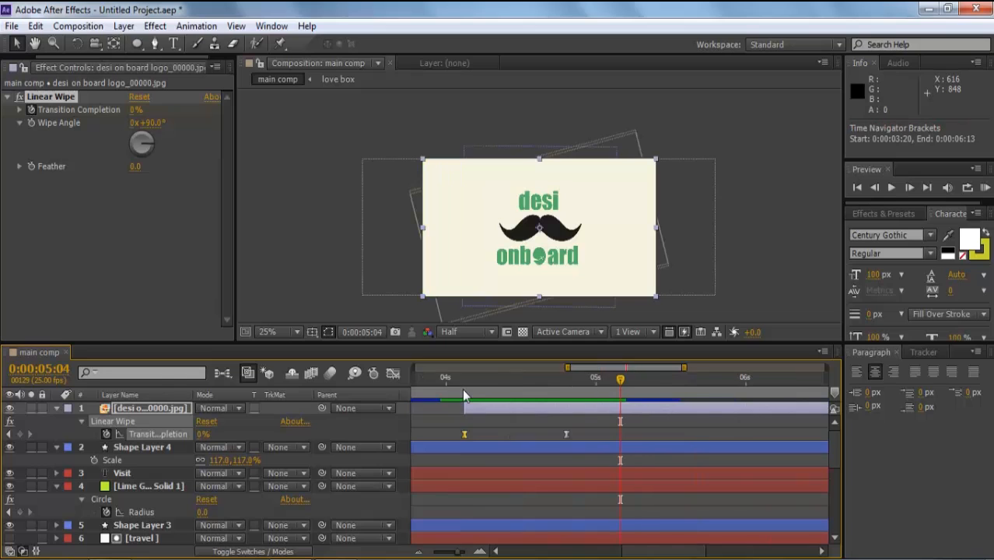
{"action": "key", "text": "minus"}
- Set preview resolution to Full and RAM-preview the whole comp ending on the logo
{"action": "left_click", "coordinate": [480, 333]}
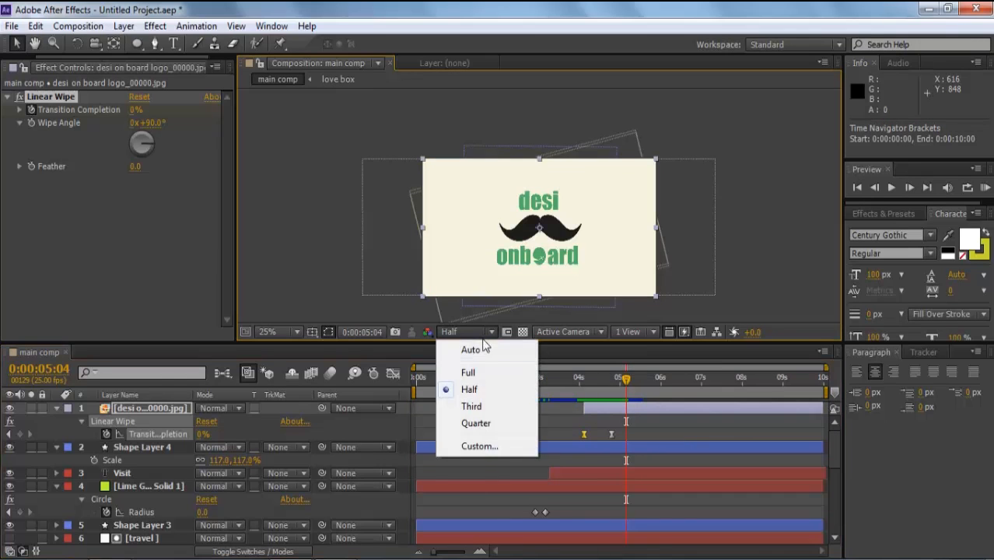
{"action": "left_click", "coordinate": [469, 374]}
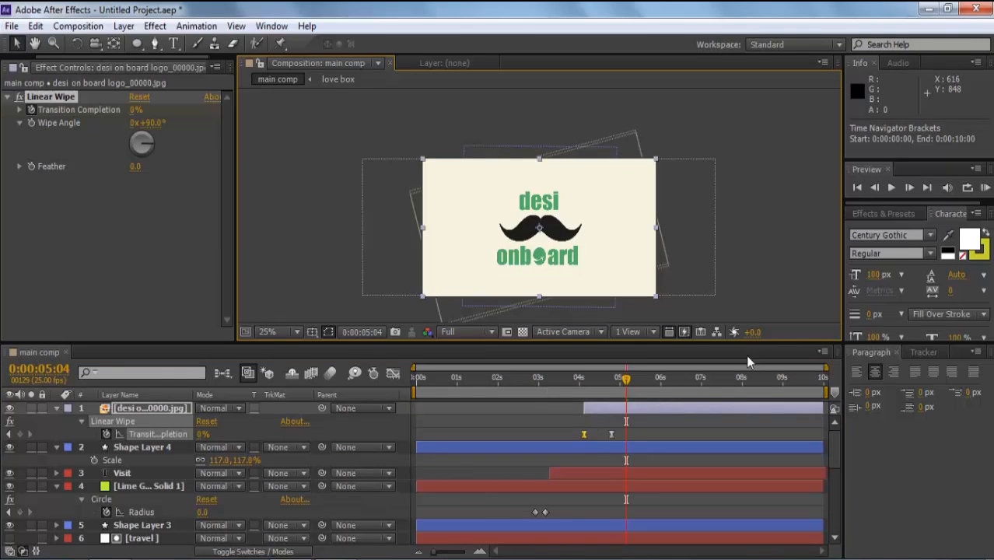
{"action": "left_click", "coordinate": [983, 188]}
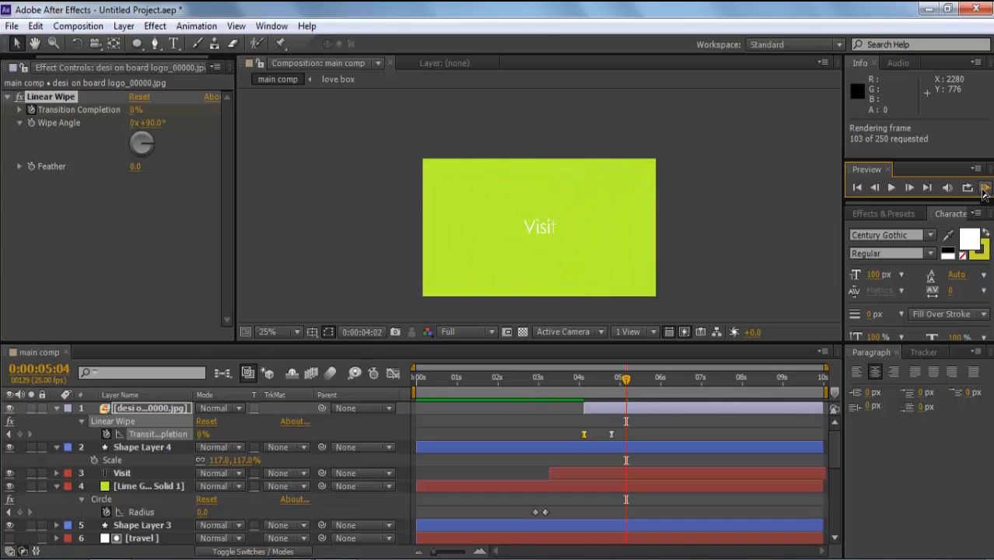
{"action": "key", "text": "space"}
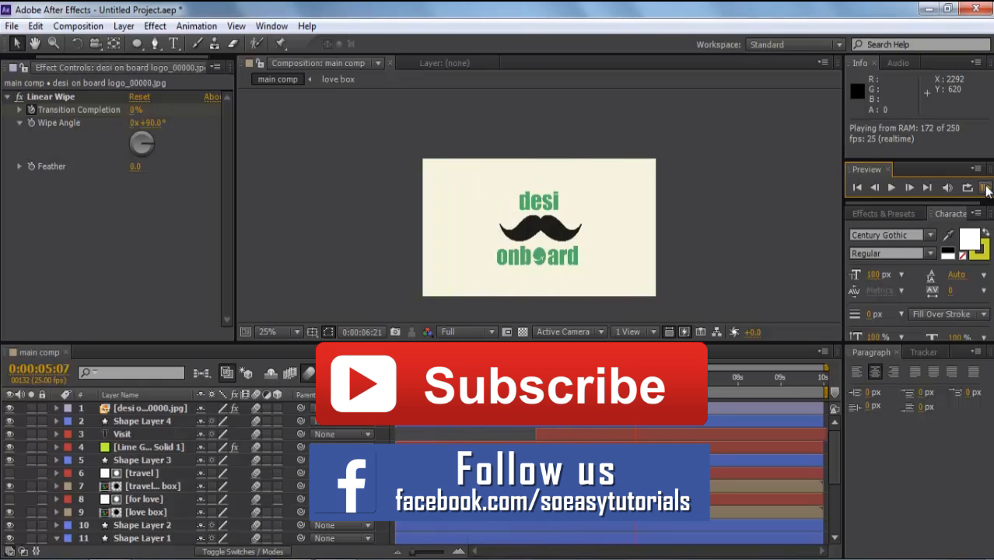
{"action": "left_click", "coordinate": [984, 188]}
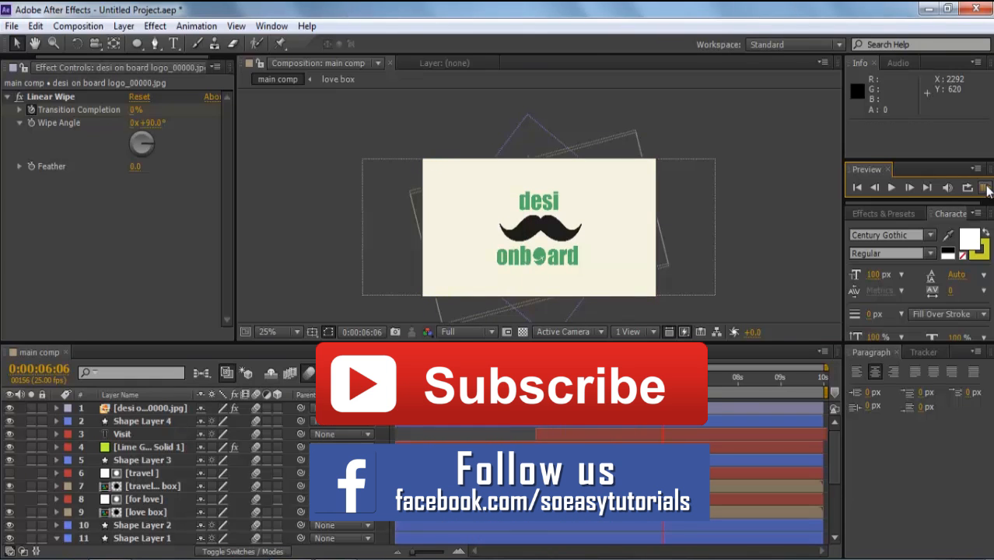